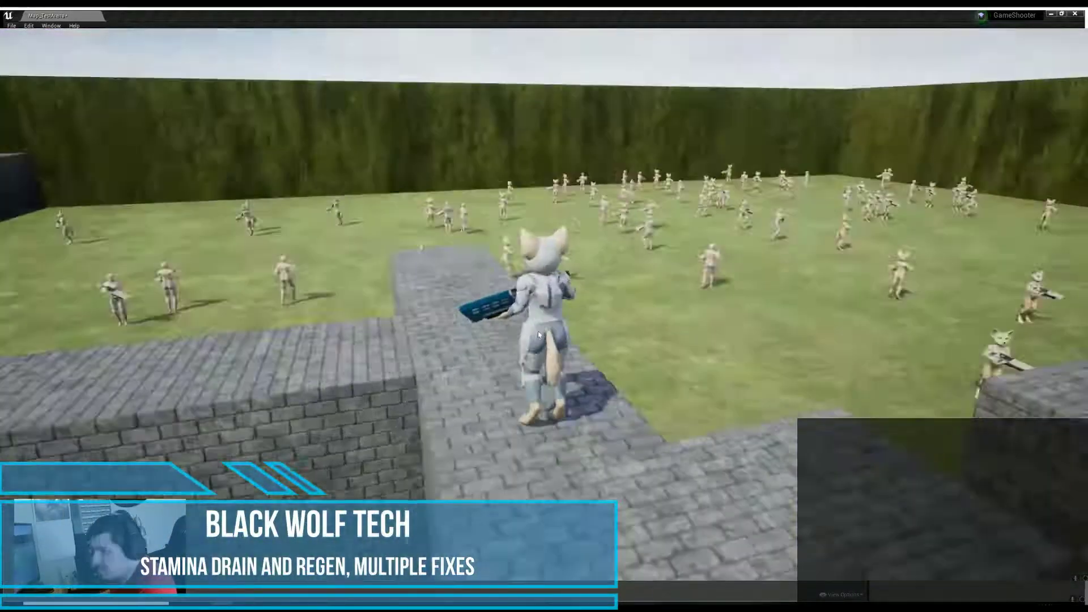
Stop the game preview and return to editing the BP_Armor_Base blueprint
{"action": "key", "text": "Escape"}
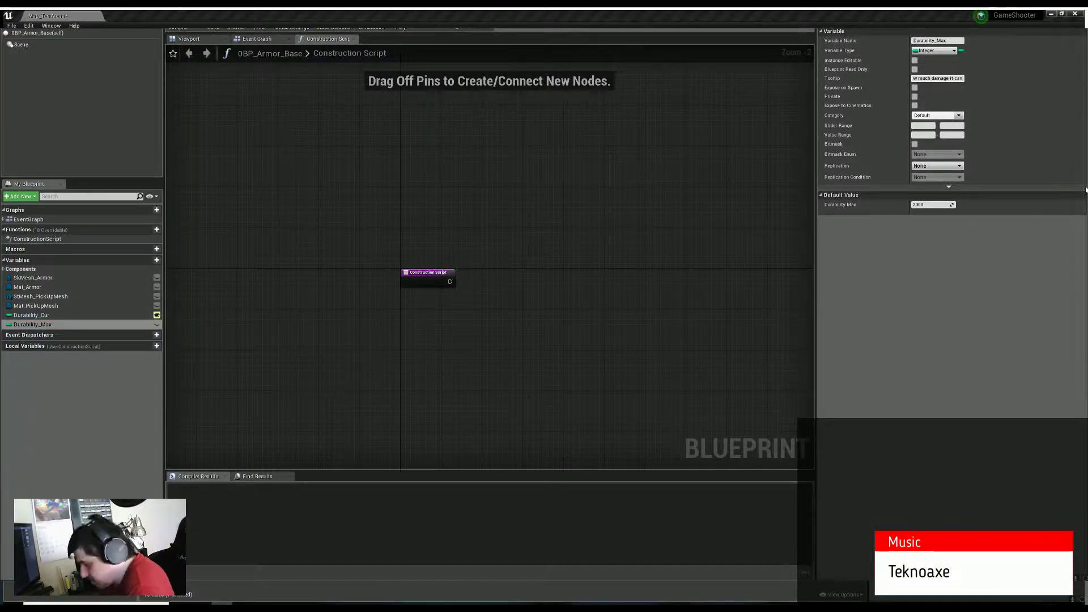
Add a Float variable DefenceRate to the armor blueprint, with a tooltip and Instance Editable ticked
{"action": "left_click", "coordinate": [147, 261]}
{"action": "type", "text": "Protection"}
{"action": "left_click", "coordinate": [9, 334]}
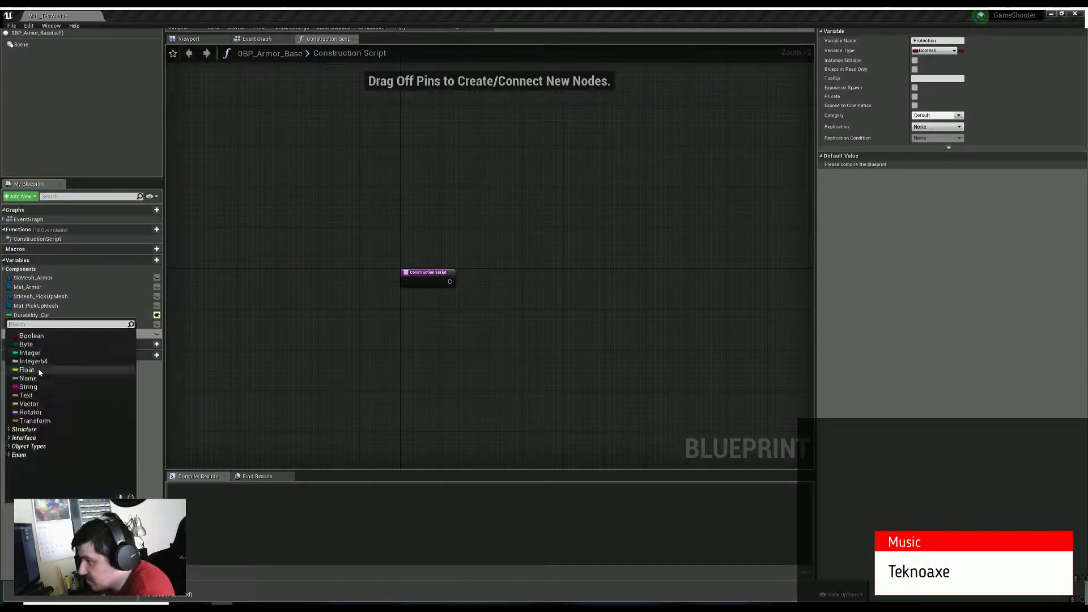
{"action": "left_click", "coordinate": [25, 382]}
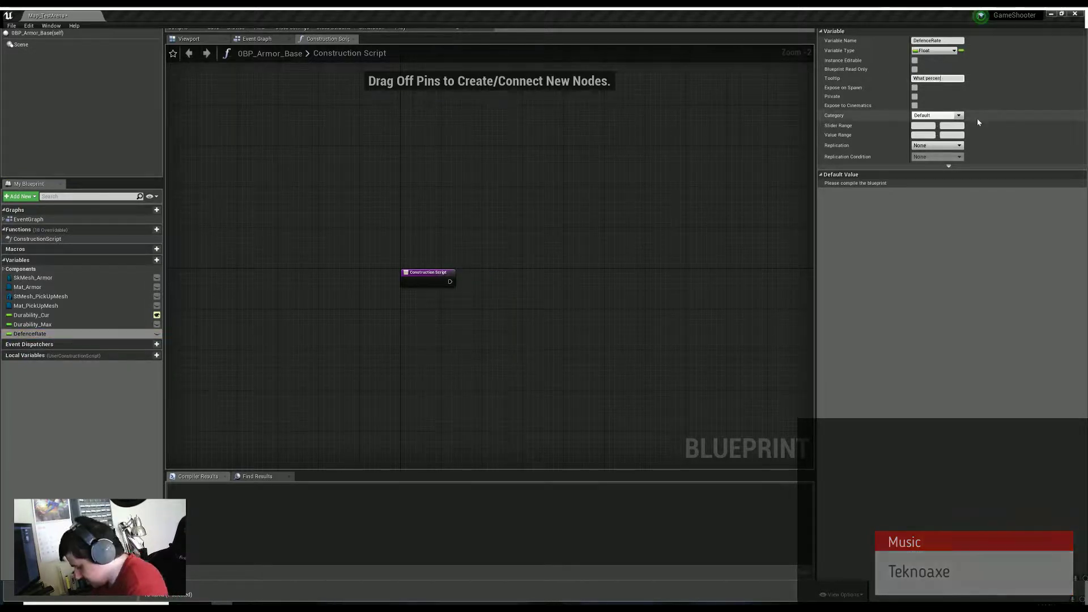
{"action": "type", "text": "tage of da"}
{"action": "key", "text": "Return"}
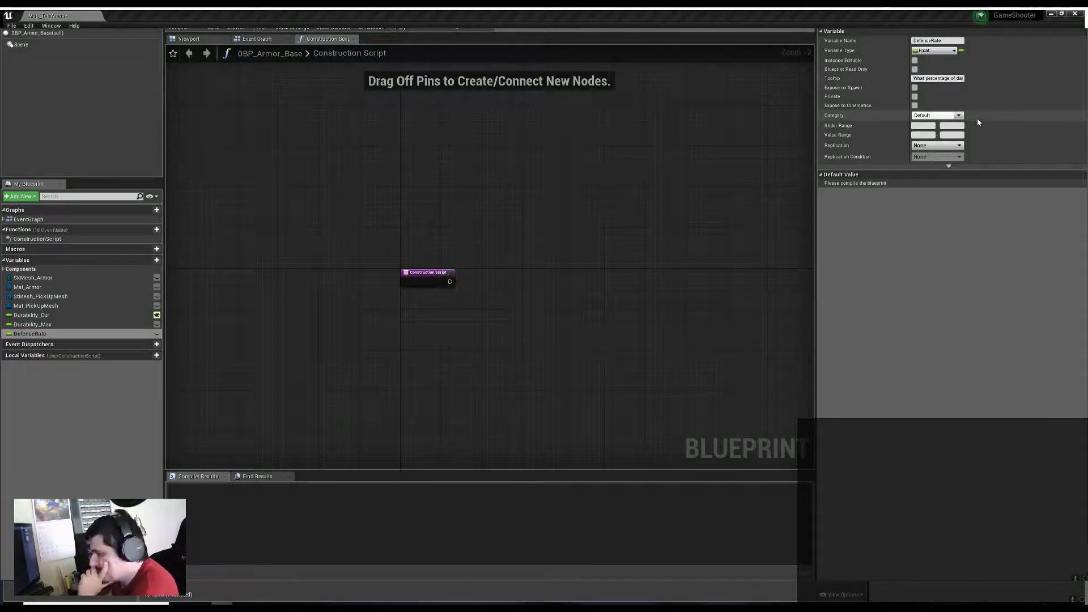
{"action": "left_click", "coordinate": [157, 332]}
{"action": "left_click", "coordinate": [121, 387]}
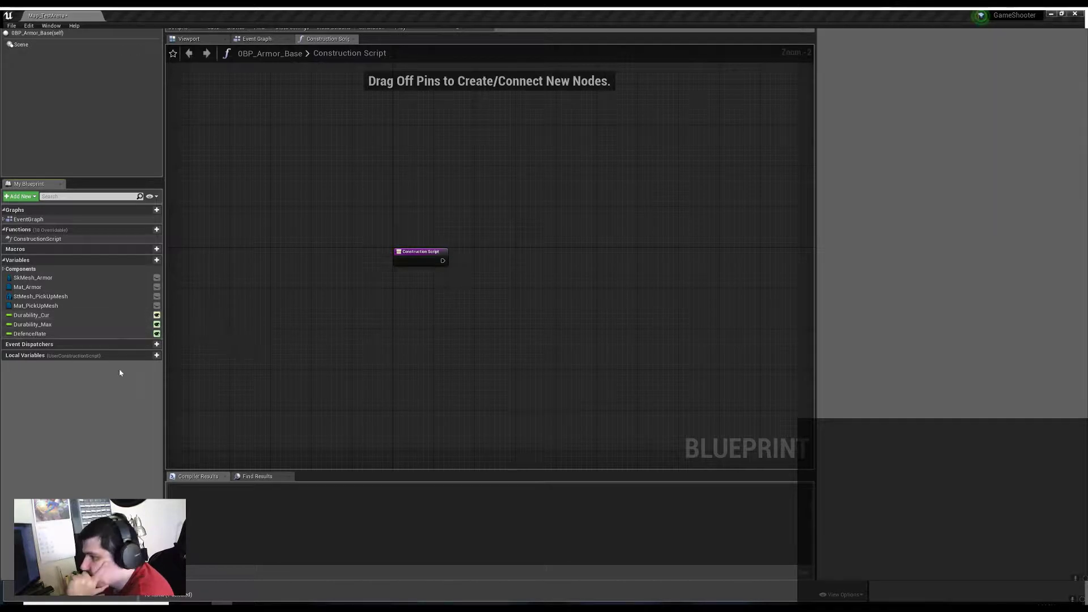
{"action": "left_click", "coordinate": [53, 287]}
{"action": "left_click", "coordinate": [74, 403]}
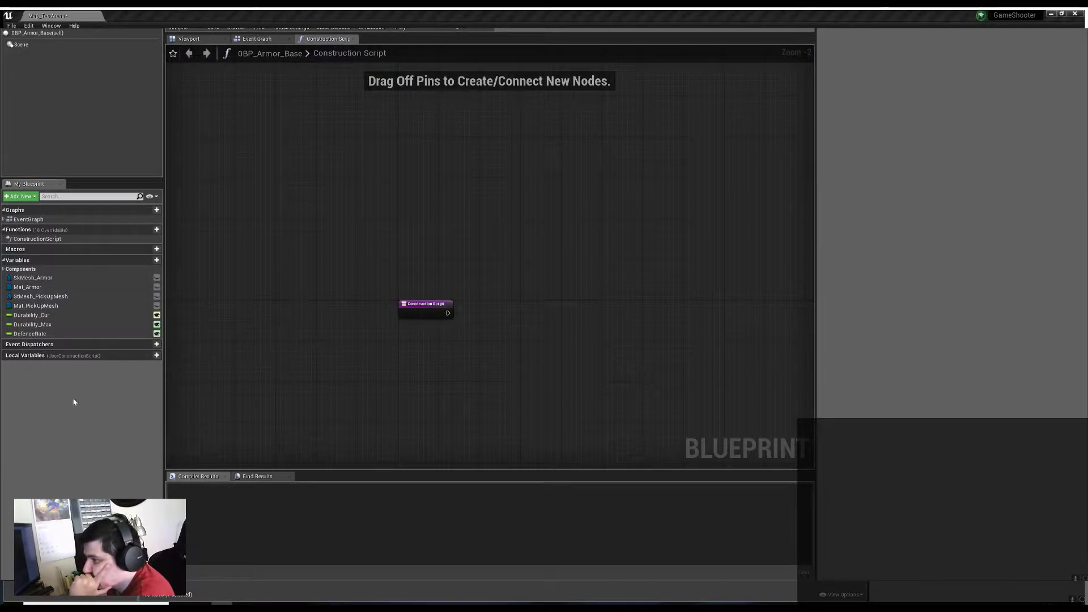
Check an armor item's class defaults, then open the Black Leather armor item's defaults
{"action": "left_click", "coordinate": [1077, 16]}
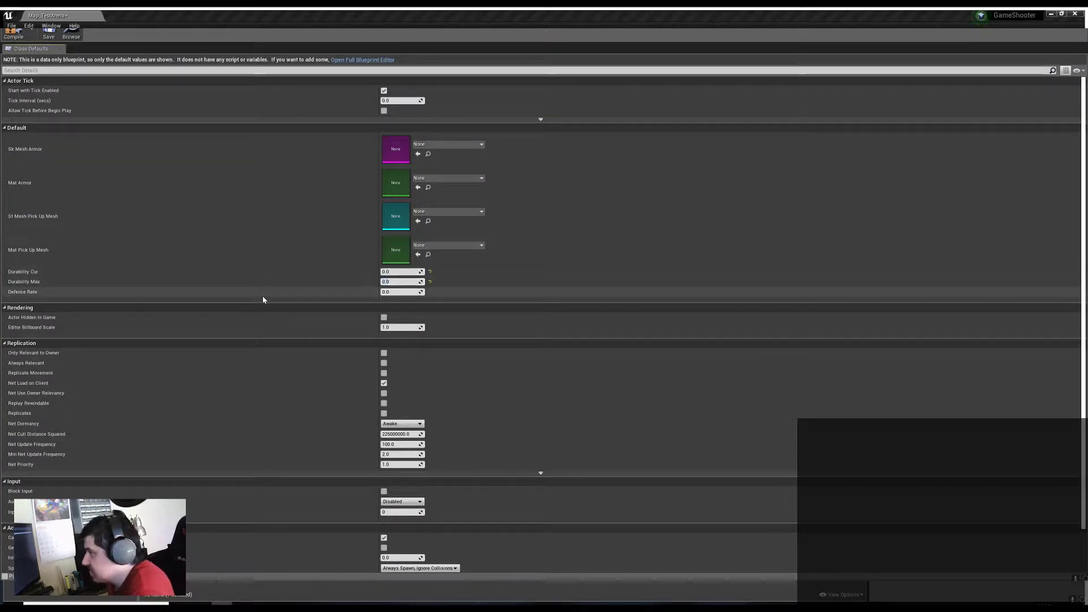
{"action": "left_click", "coordinate": [363, 59]}
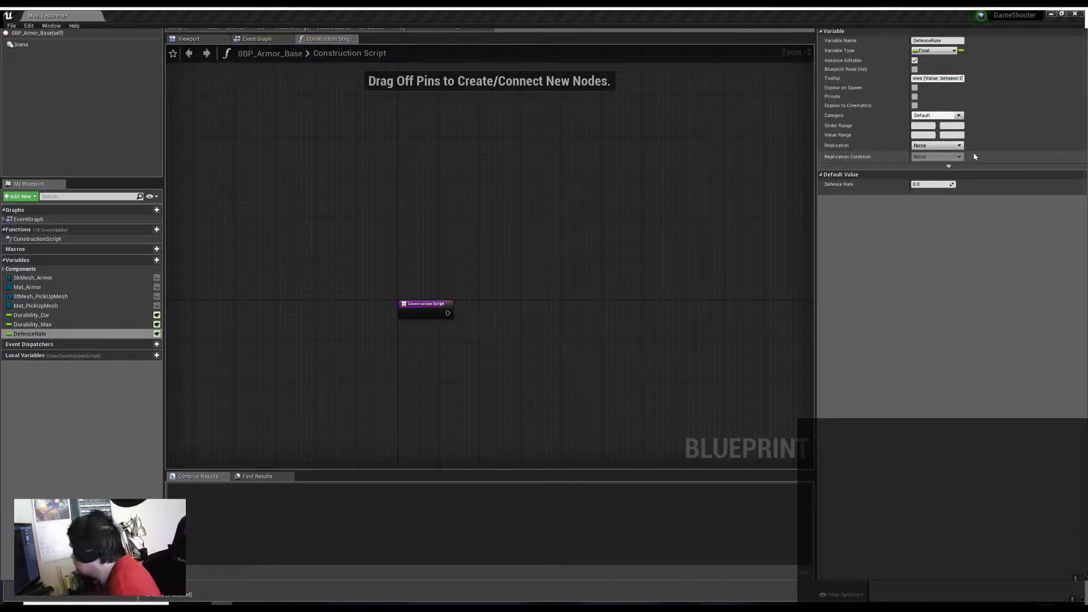
{"action": "left_click", "coordinate": [1075, 13]}
{"action": "double_click", "coordinate": [363, 471]}
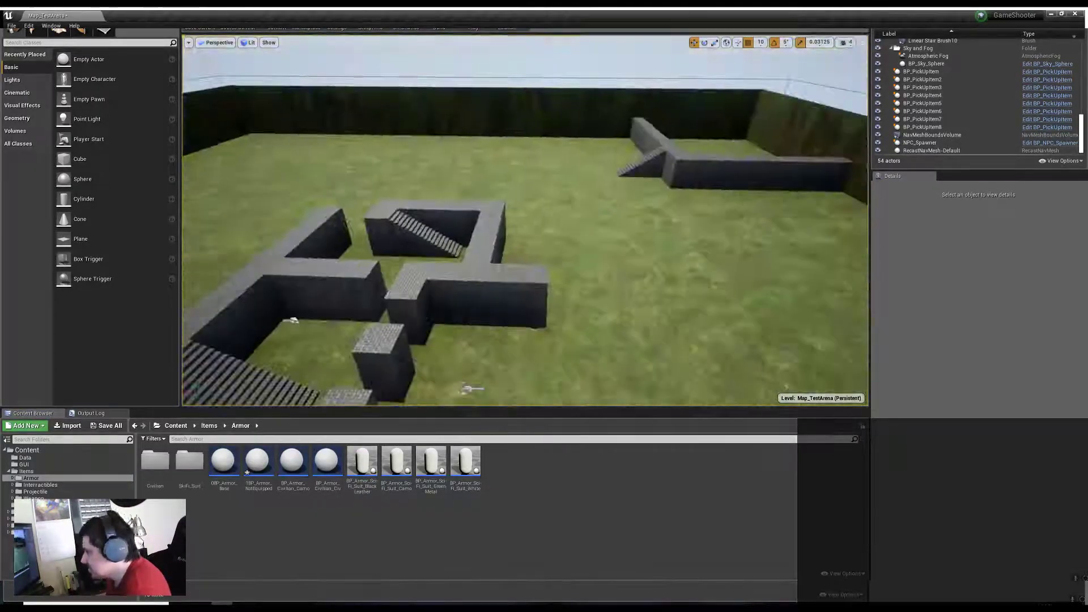
Assign materials to the SciFi suit meshes and the CLOTH_-_Civilian2 suit
{"action": "right_click", "coordinate": [362, 470]}
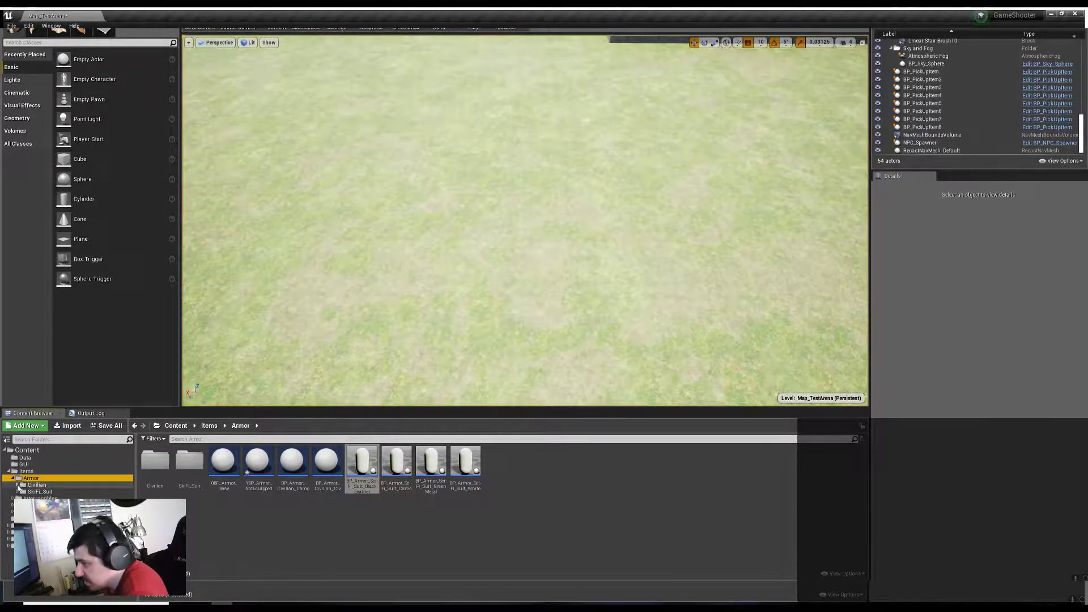
{"action": "left_click", "coordinate": [35, 491]}
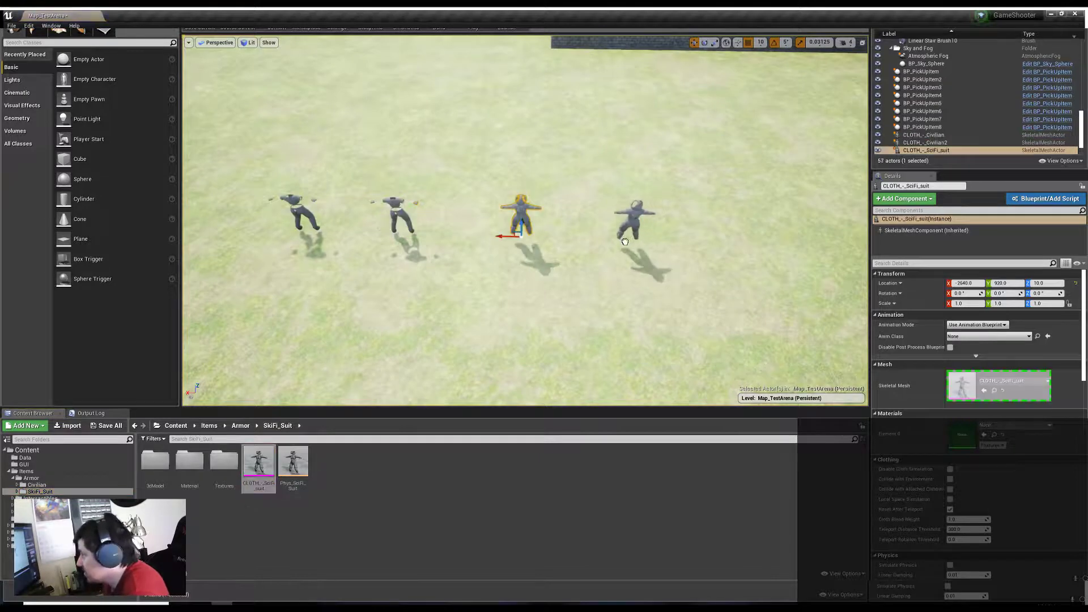
{"action": "left_click", "coordinate": [1015, 425]}
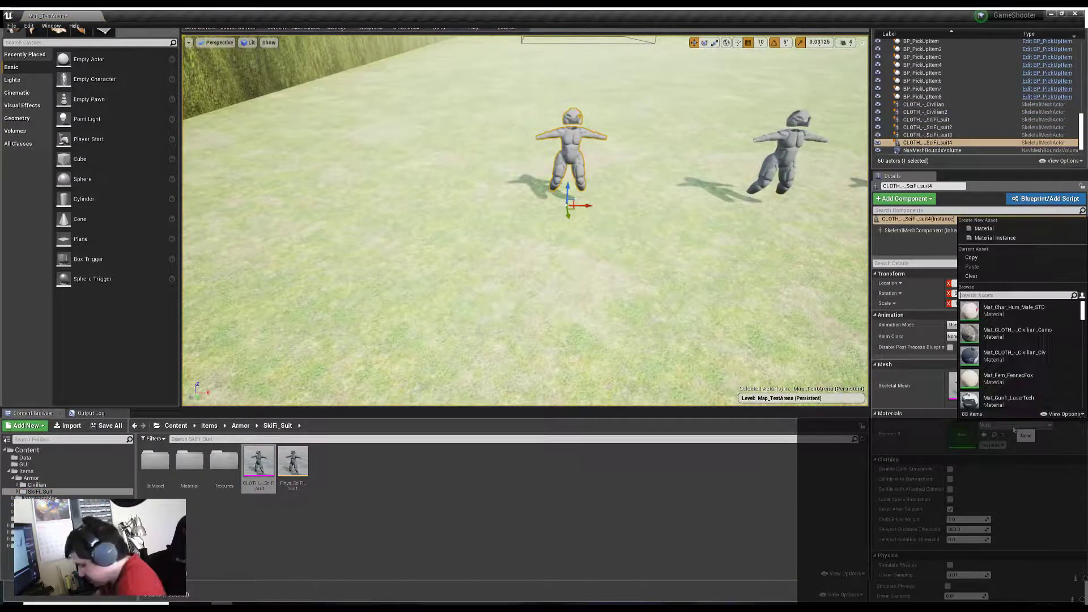
{"action": "left_click", "coordinate": [993, 432]}
{"action": "type", "text": "mat_sc"}
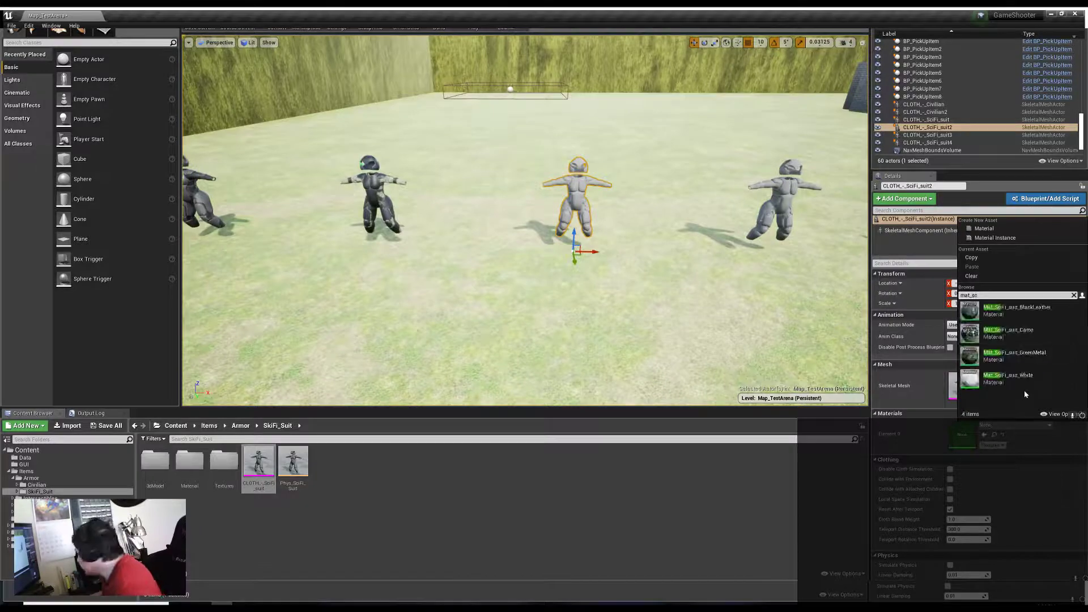
{"action": "left_click", "coordinate": [1015, 379]}
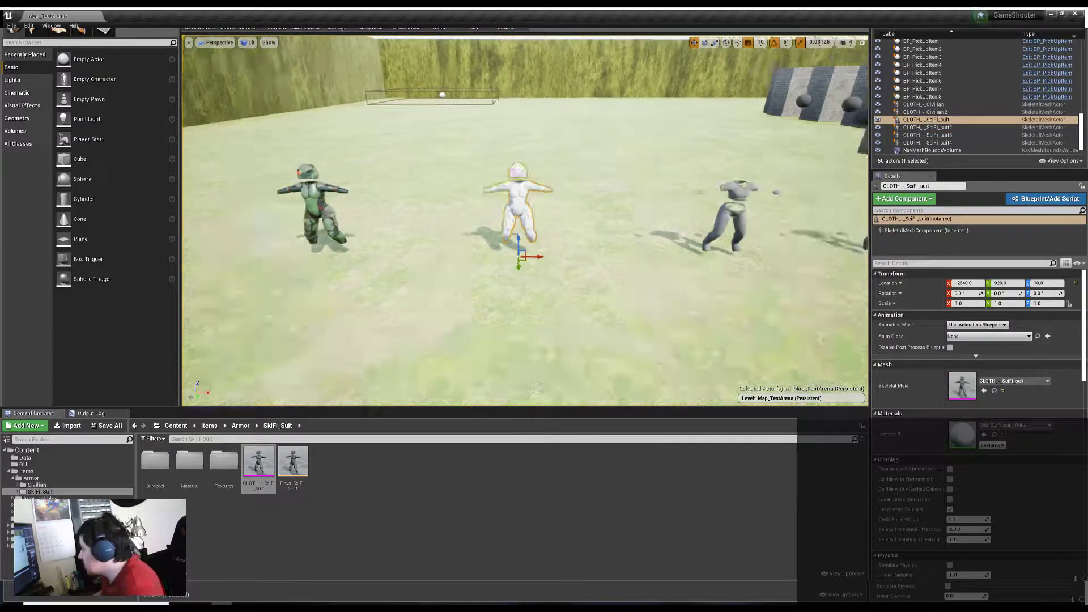
Capture thumbnails for the Black Leather and Camo armor assets from the placed suits
{"action": "left_click", "coordinate": [924, 105]}
{"action": "left_click", "coordinate": [928, 142], "text": "shift"}
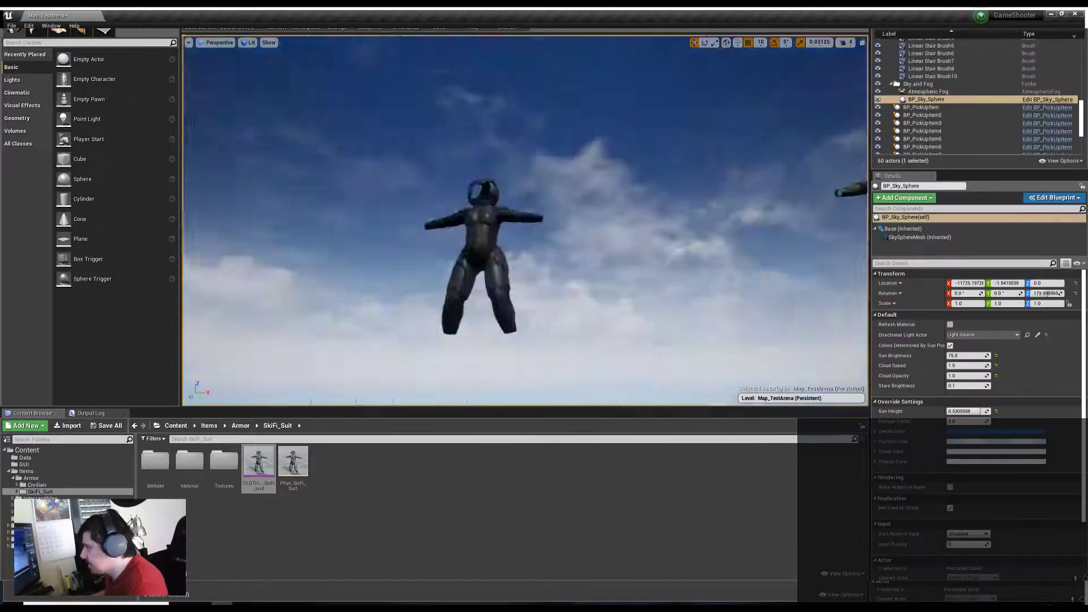
{"action": "left_click", "coordinate": [31, 478]}
{"action": "right_click", "coordinate": [362, 468]}
{"action": "left_click", "coordinate": [511, 357]}
{"action": "right_click", "coordinate": [397, 468]}
{"action": "left_click", "coordinate": [510, 357]}
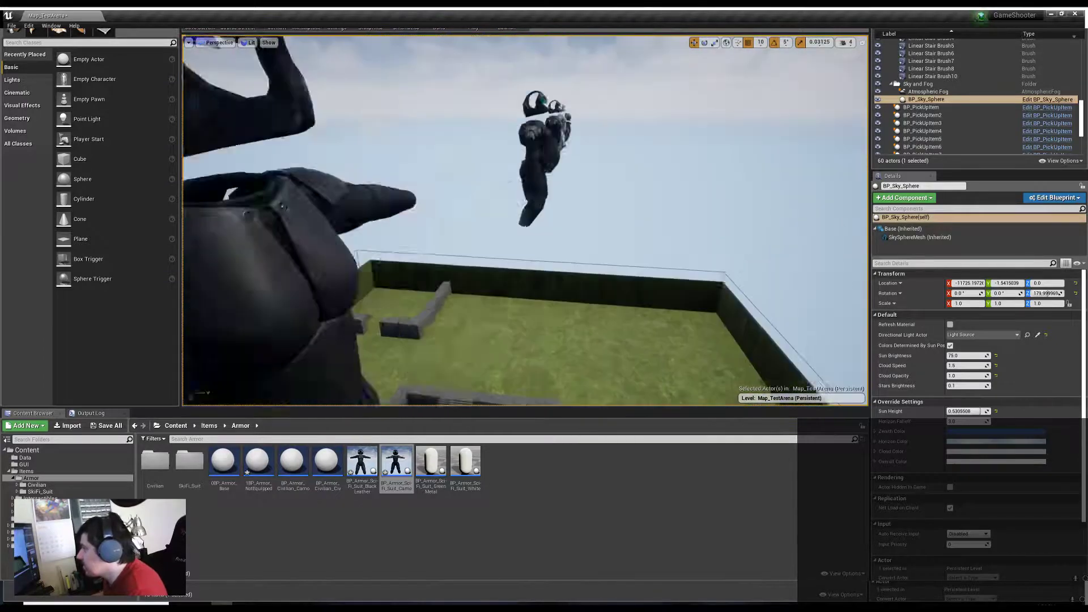
Capture thumbnails for the Green Metal and Civilian_Camo armor assets
{"action": "left_click", "coordinate": [493, 79]}
{"action": "left_click", "coordinate": [916, 89], "text": "shift"}
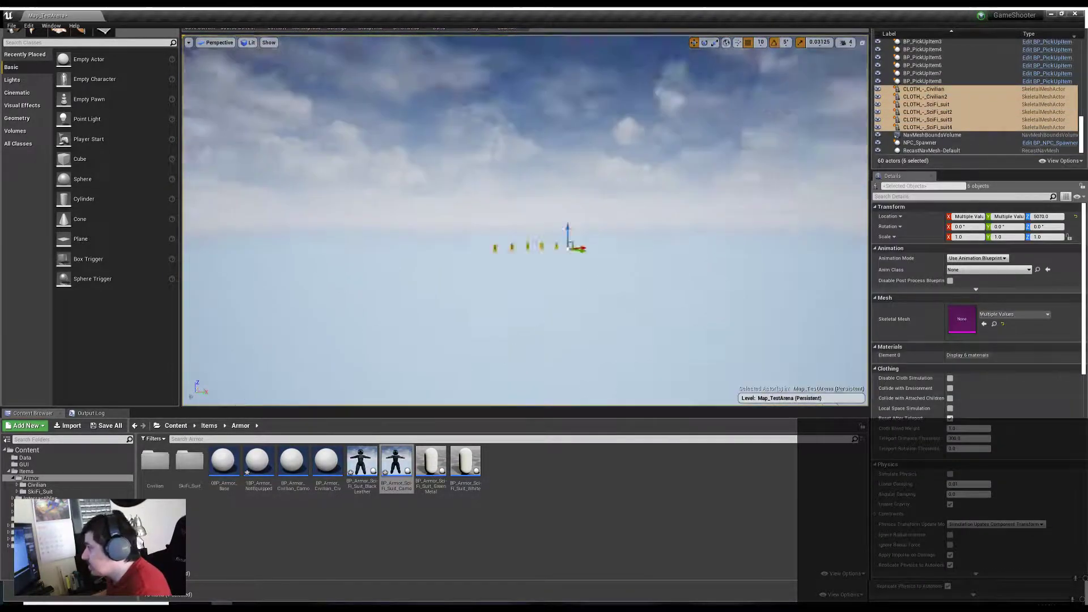
{"action": "right_click", "coordinate": [363, 468]}
{"action": "mouse_move", "coordinate": [386, 348]}
{"action": "key", "text": "Escape"}
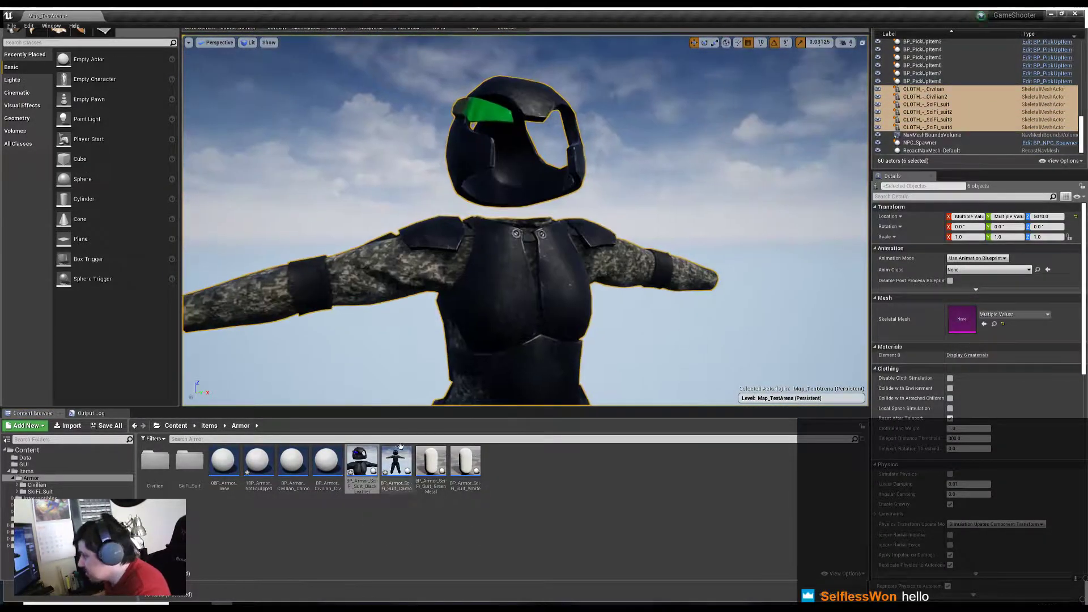
{"action": "right_click", "coordinate": [429, 468]}
{"action": "left_click", "coordinate": [465, 465]}
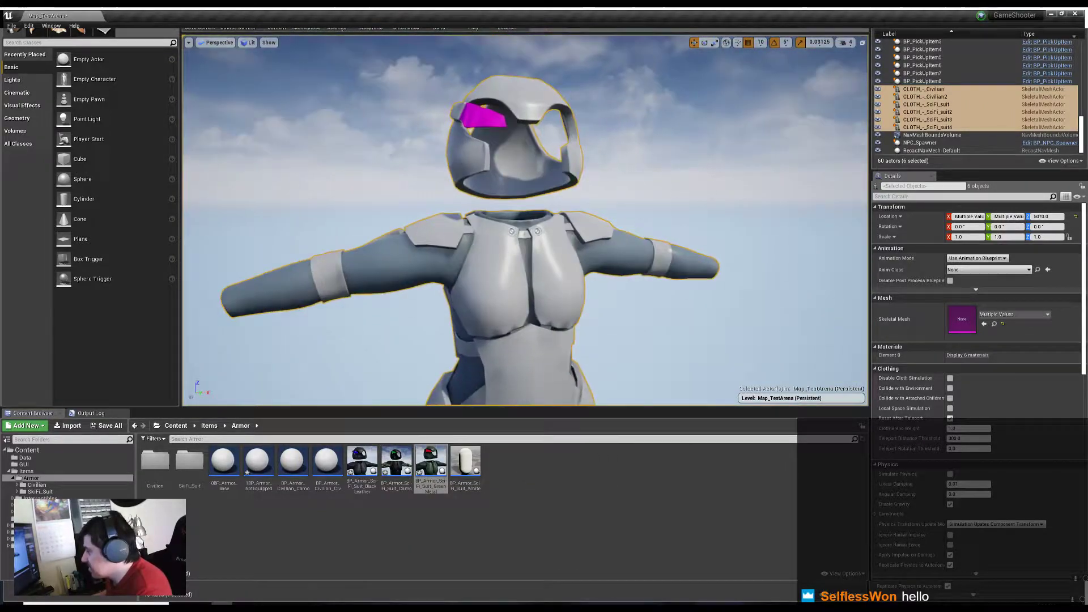
{"action": "right_click", "coordinate": [293, 466]}
{"action": "mouse_move", "coordinate": [332, 352]}
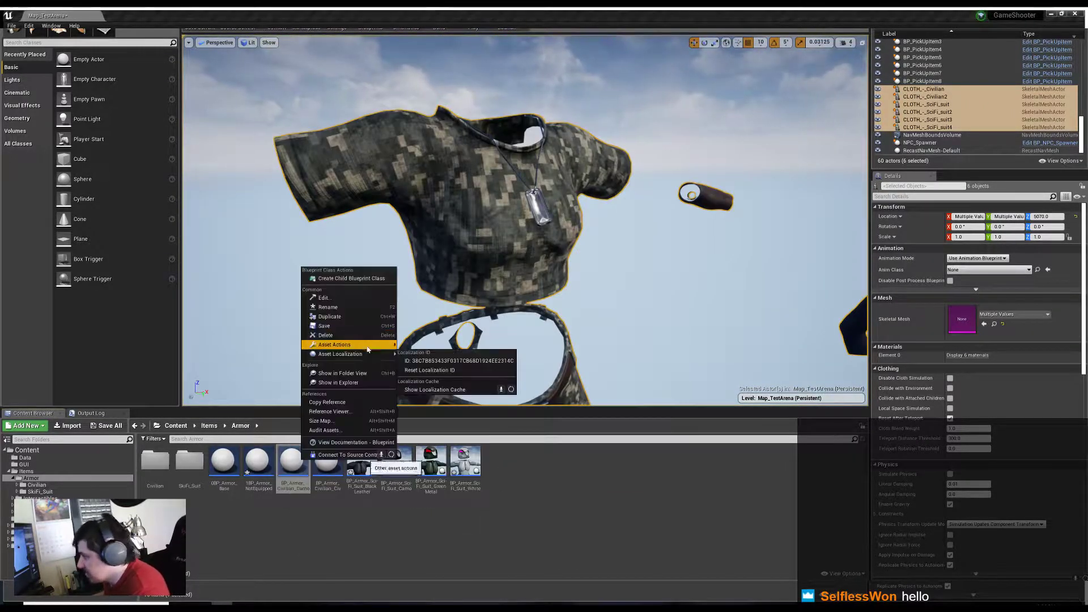
{"action": "left_click", "coordinate": [327, 466]}
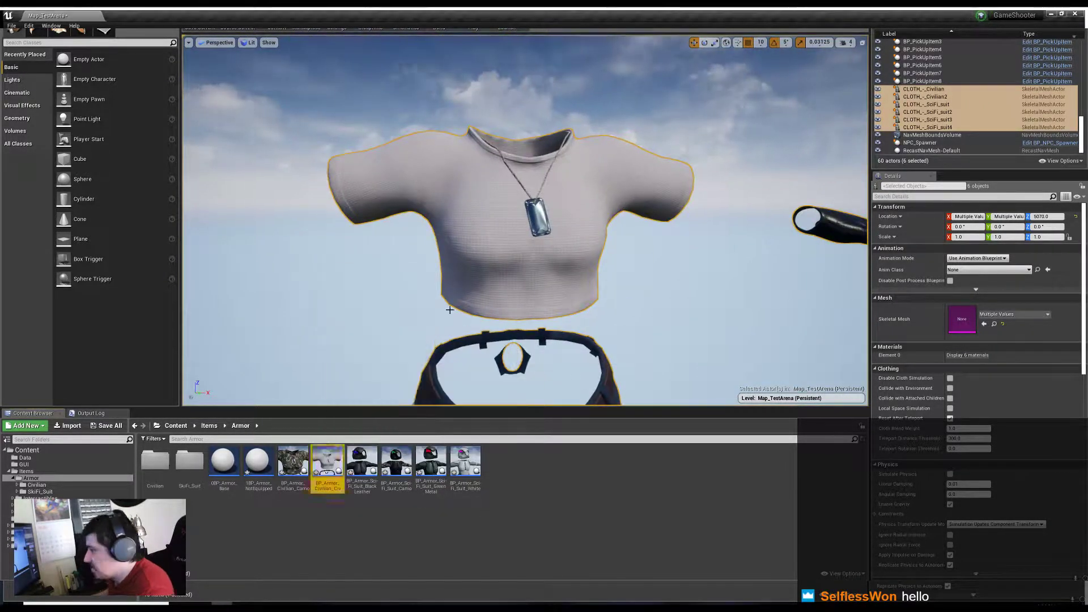
{"action": "left_click", "coordinate": [492, 327]}
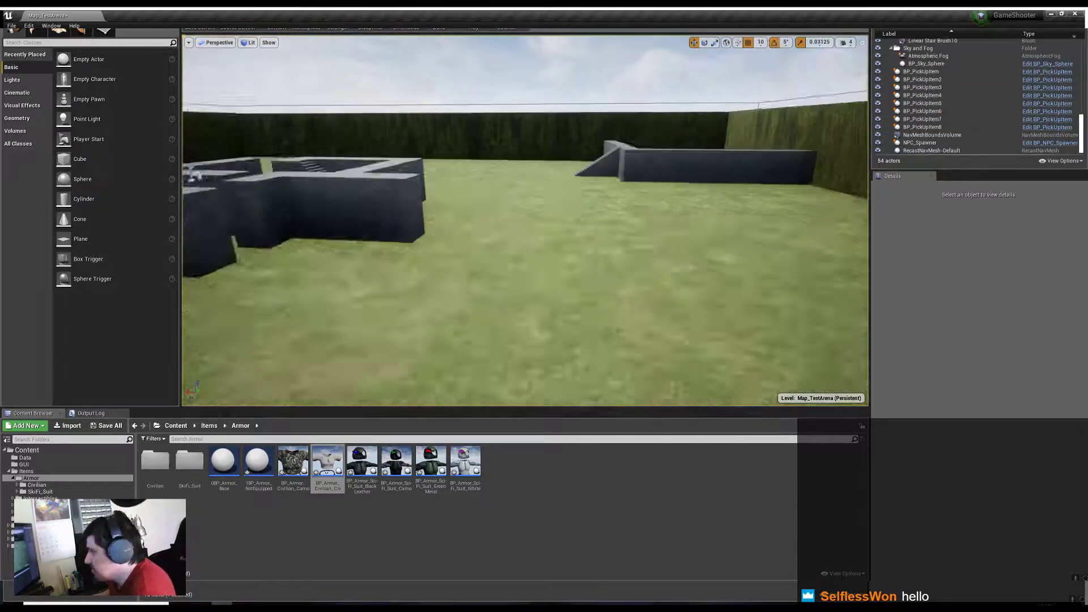
Review Green Metal's defaults, check the version in About Unreal Editor, then open Black Leather
{"action": "double_click", "coordinate": [430, 466]}
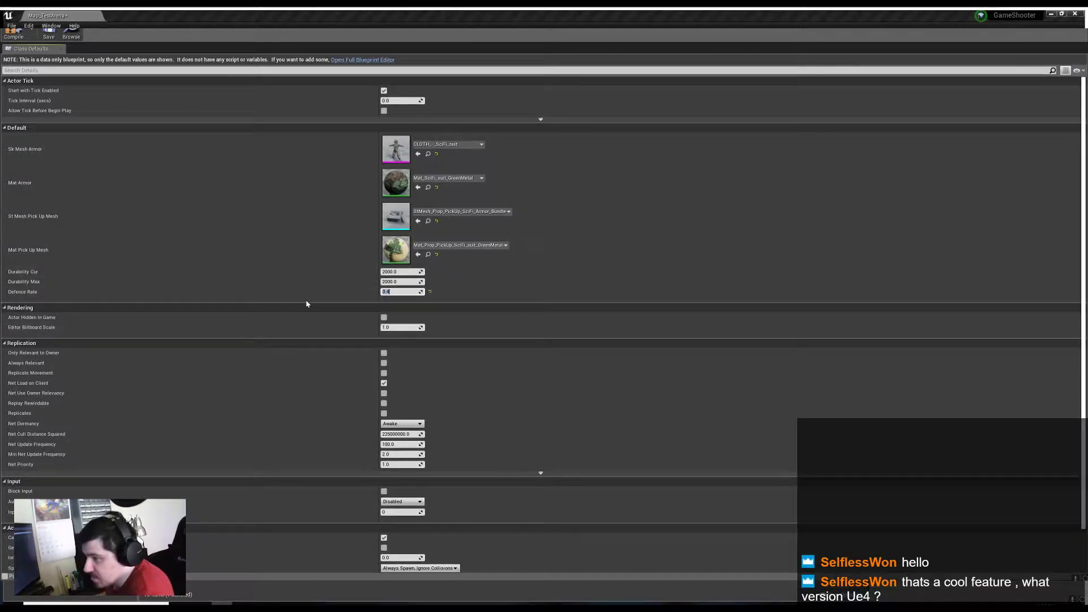
{"action": "left_click", "coordinate": [75, 26]}
{"action": "left_click", "coordinate": [136, 188]}
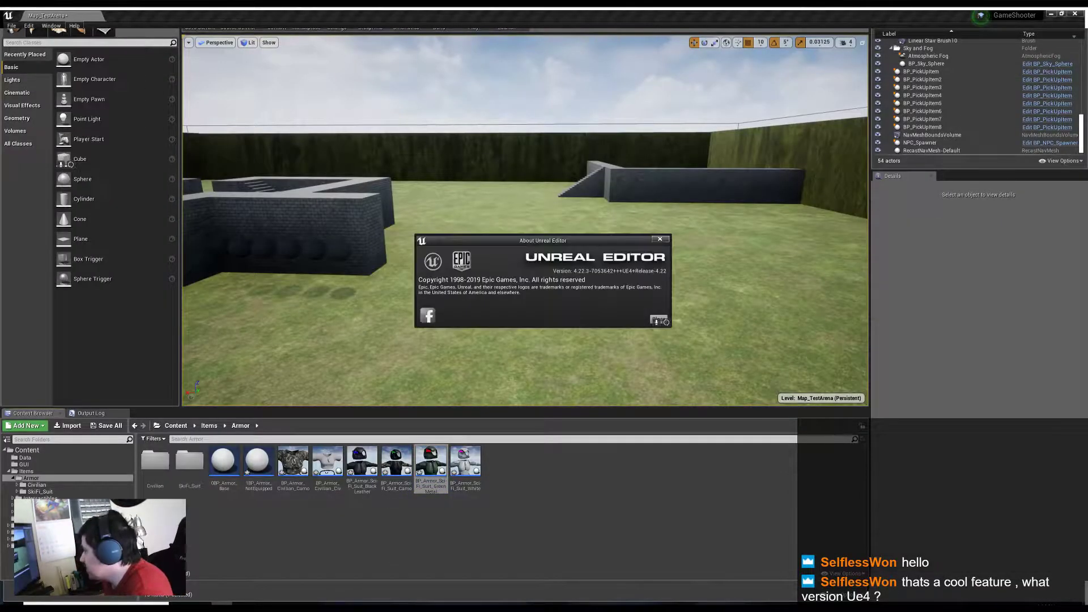
{"action": "left_click", "coordinate": [659, 239]}
{"action": "double_click", "coordinate": [362, 465]}
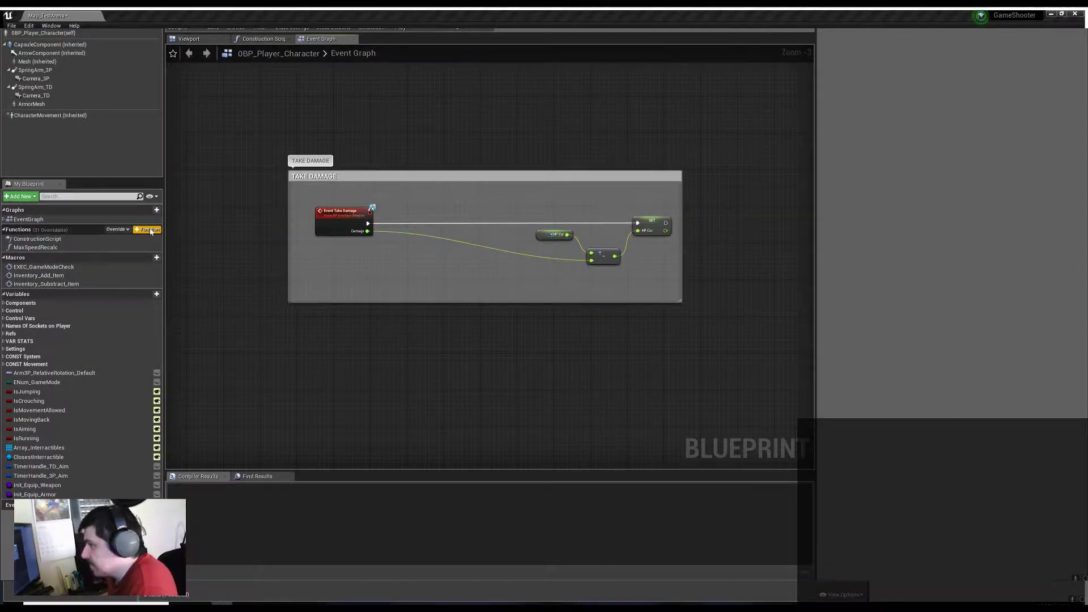
Place a Ref_EquippedArmor getter and collapse it into a macro named Armor_DamageAbsorbtion
{"action": "left_click", "coordinate": [3, 333]}
{"action": "left_click_drag", "start_coordinate": [43, 342], "coordinate": [335, 336], "text": "ctrl"}
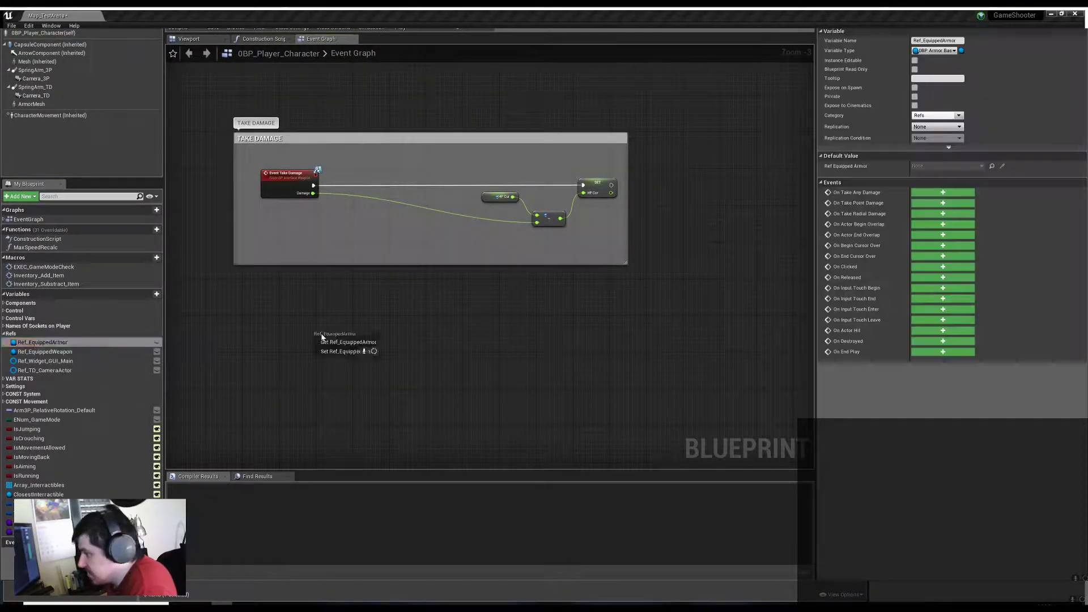
{"action": "right_click", "coordinate": [357, 326]}
{"action": "left_click", "coordinate": [368, 448]}
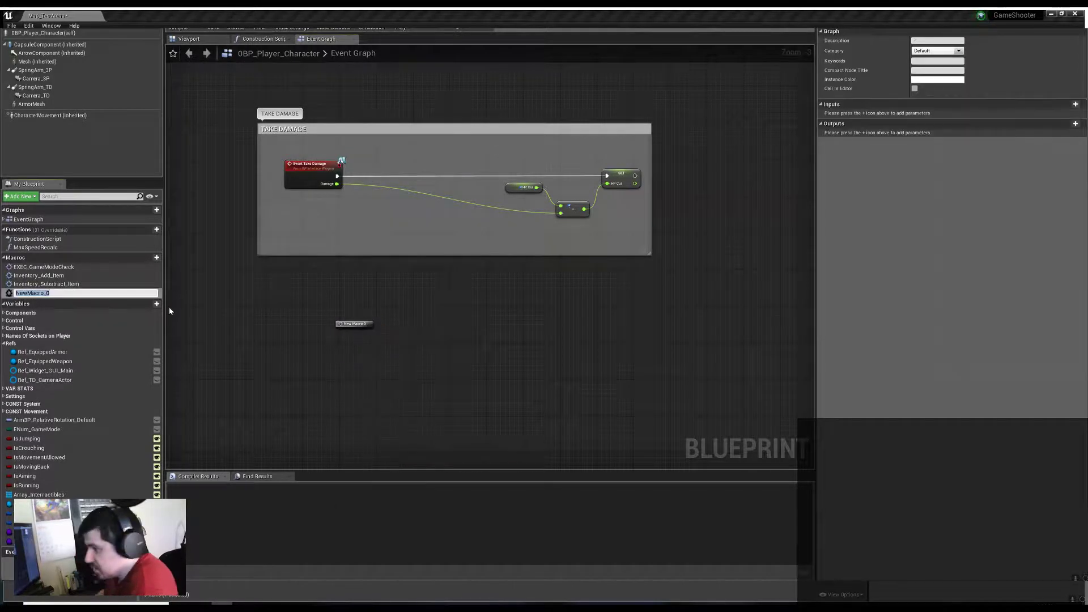
{"action": "type", "text": "Armor_DamageAbsorbtion"}
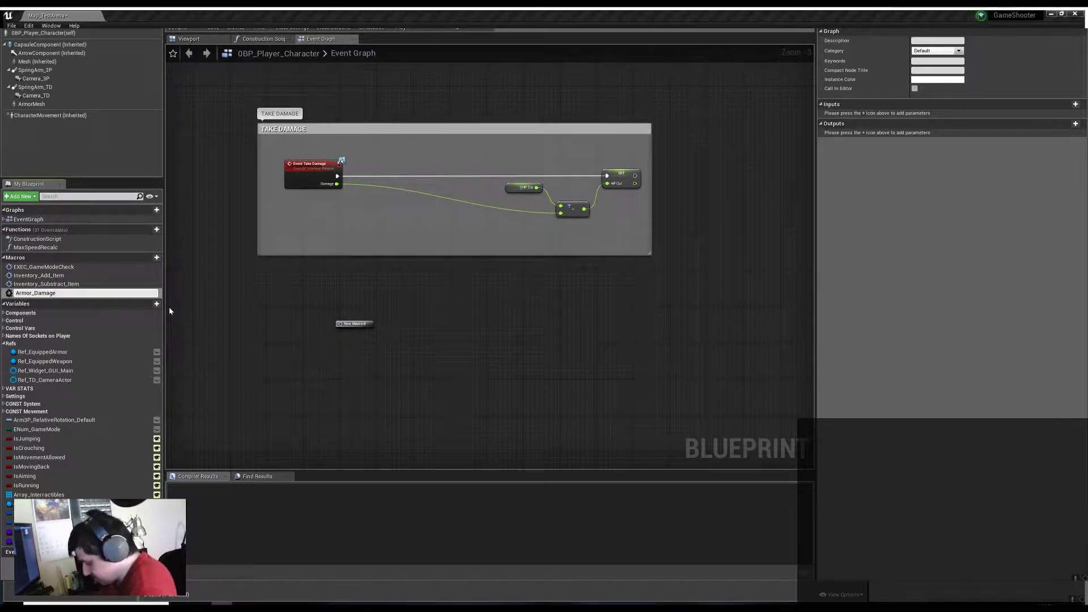
{"action": "key", "text": "Return"}
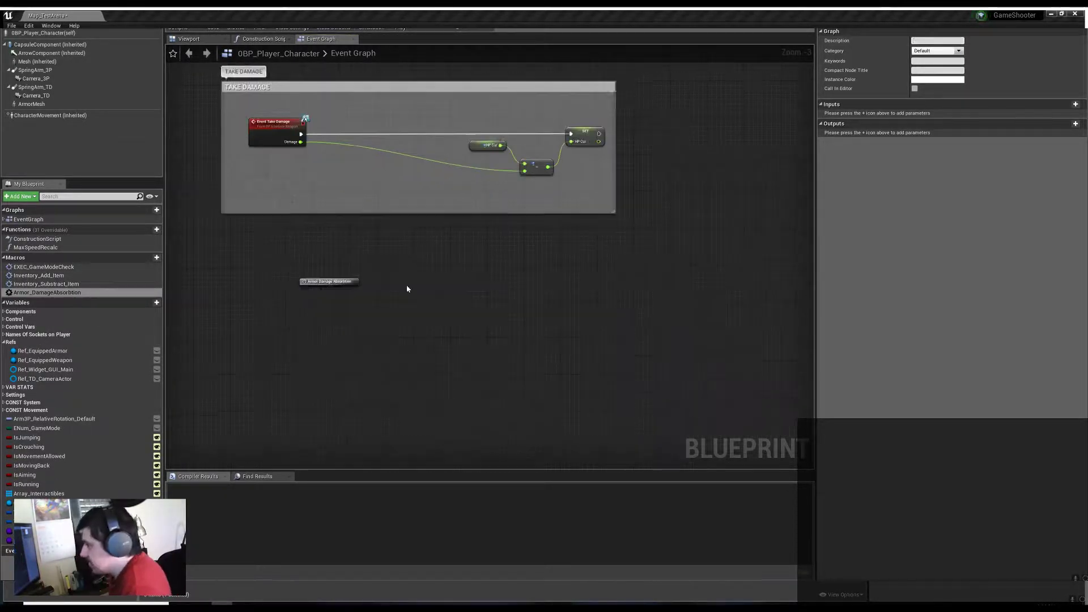
{"action": "double_click", "coordinate": [329, 282]}
{"action": "right_click_drag", "start_coordinate": [525, 367], "coordinate": [525, 377]}
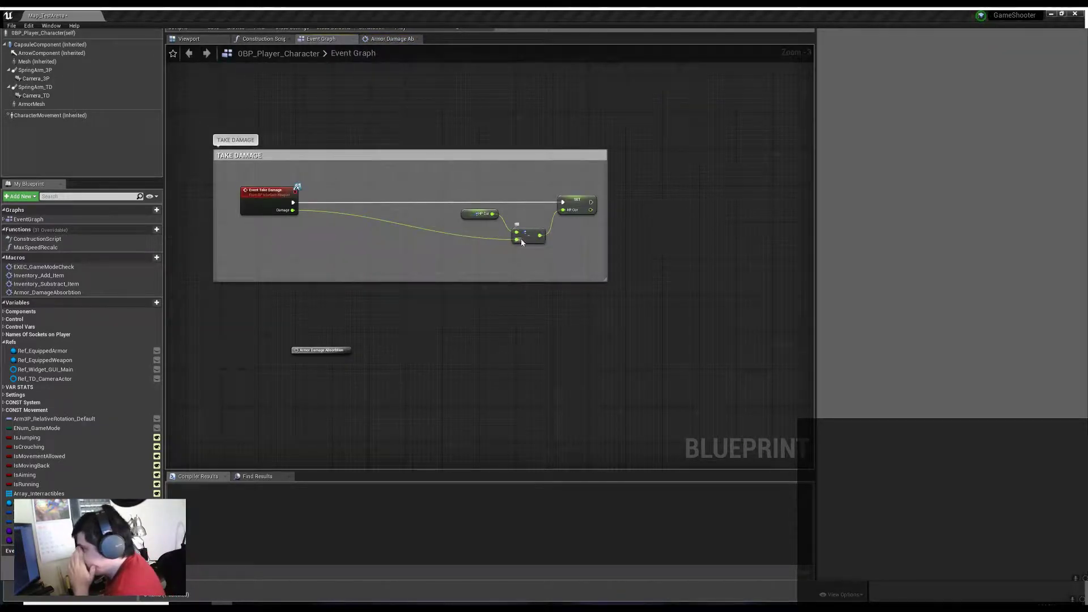
{"action": "double_click", "coordinate": [289, 341]}
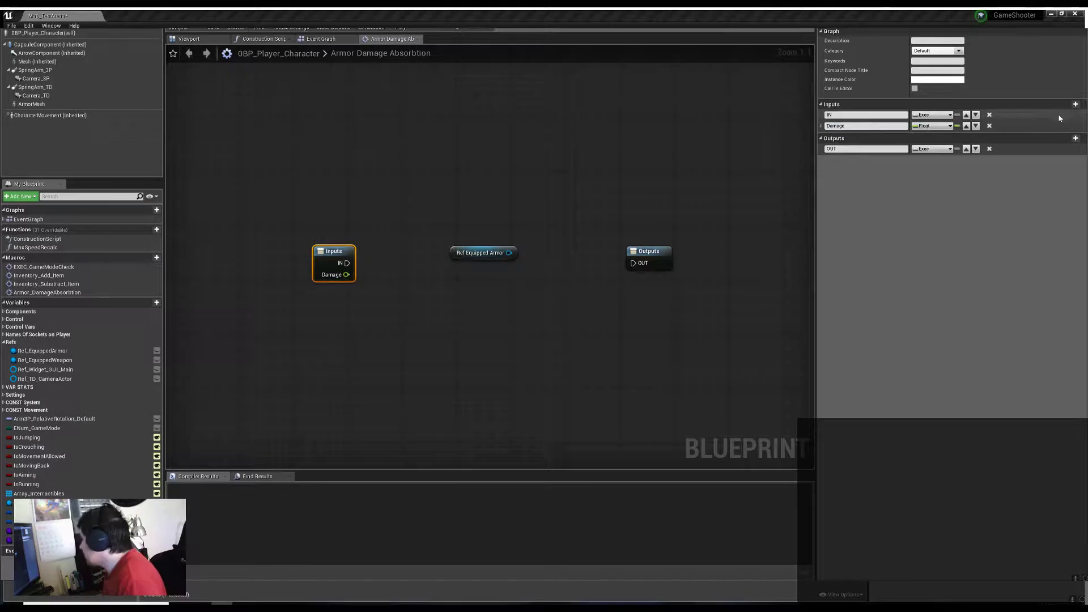
Give the macro a Ref_Armor input of type 0BP Armor Base and a Damage to Player output
{"action": "left_click", "coordinate": [1058, 104]}
{"action": "type", "text": "Ref_Armor"}
{"action": "left_click", "coordinate": [933, 136]}
{"action": "type", "text": "0BP"}
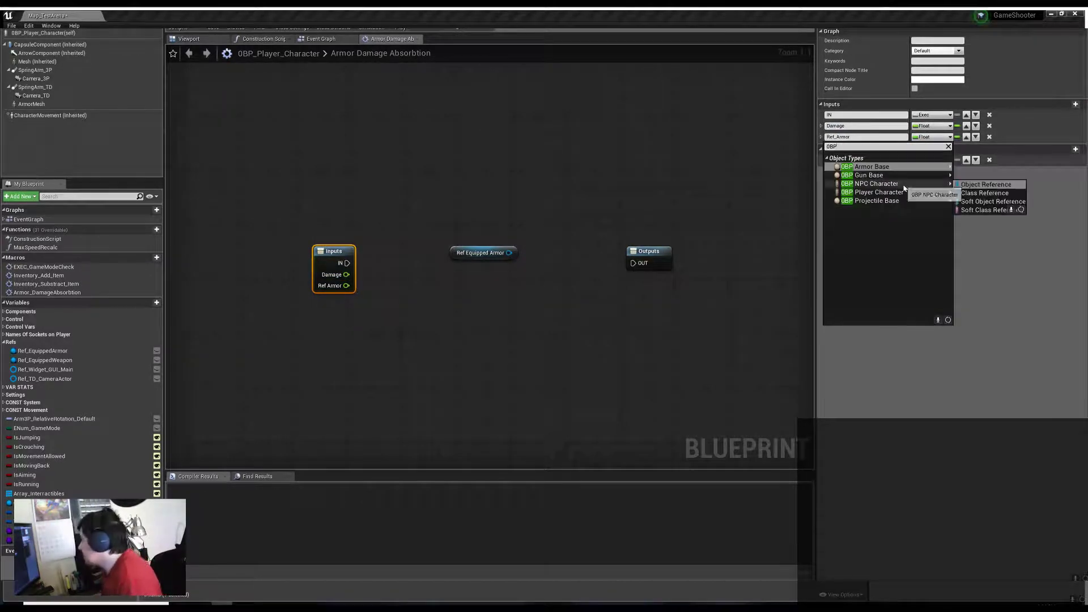
{"action": "left_click", "coordinate": [936, 167]}
{"action": "type", "text": "to Player"}
{"action": "key", "text": "Return"}
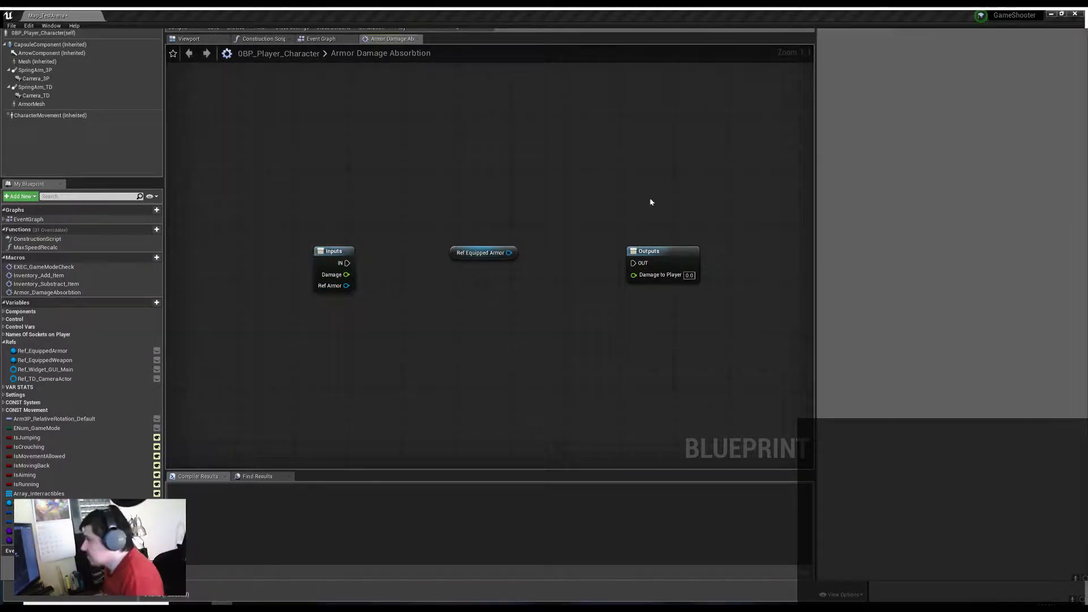
Wire Ref Equipped Armor into the Armor Damage Absorbtion node's Ref Armor input
{"action": "left_click_drag", "start_coordinate": [321, 39], "coordinate": [385, 39]}
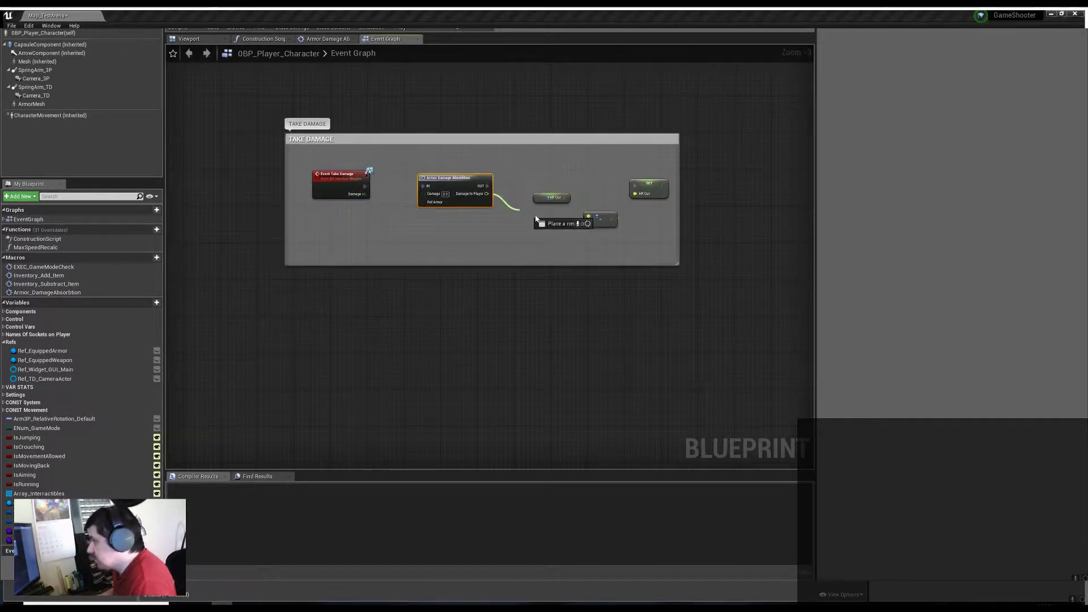
{"action": "right_click_drag", "start_coordinate": [418, 247], "coordinate": [423, 301]}
{"action": "mouse_move", "coordinate": [42, 351]}
{"action": "left_mouse_down"}
{"action": "mouse_move", "coordinate": [347, 266]}
{"action": "mouse_move", "coordinate": [427, 255]}
{"action": "left_mouse_up"}
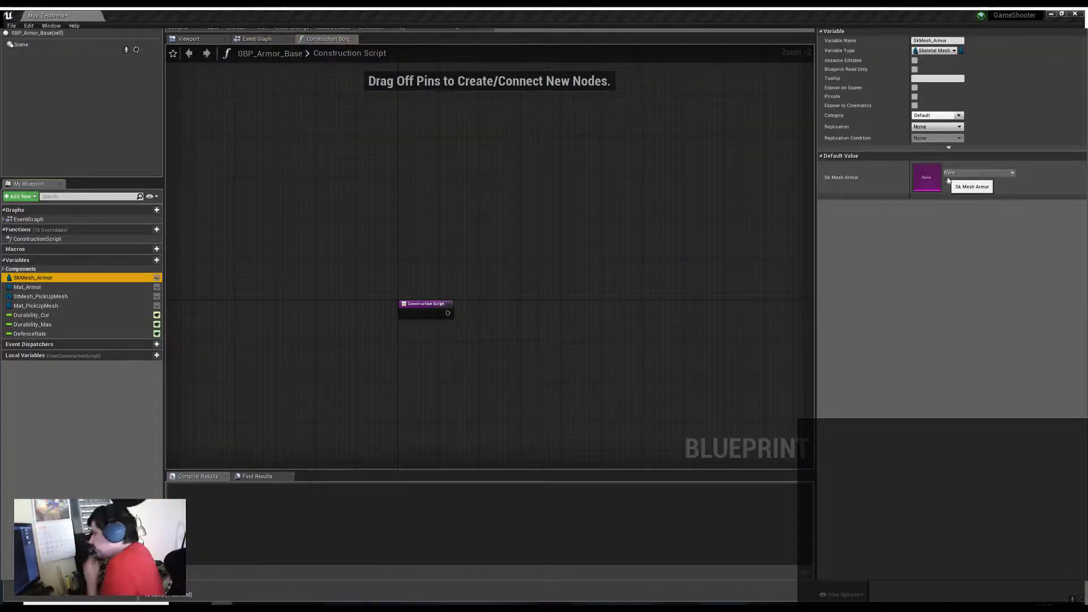
{"action": "left_click", "coordinate": [948, 181]}
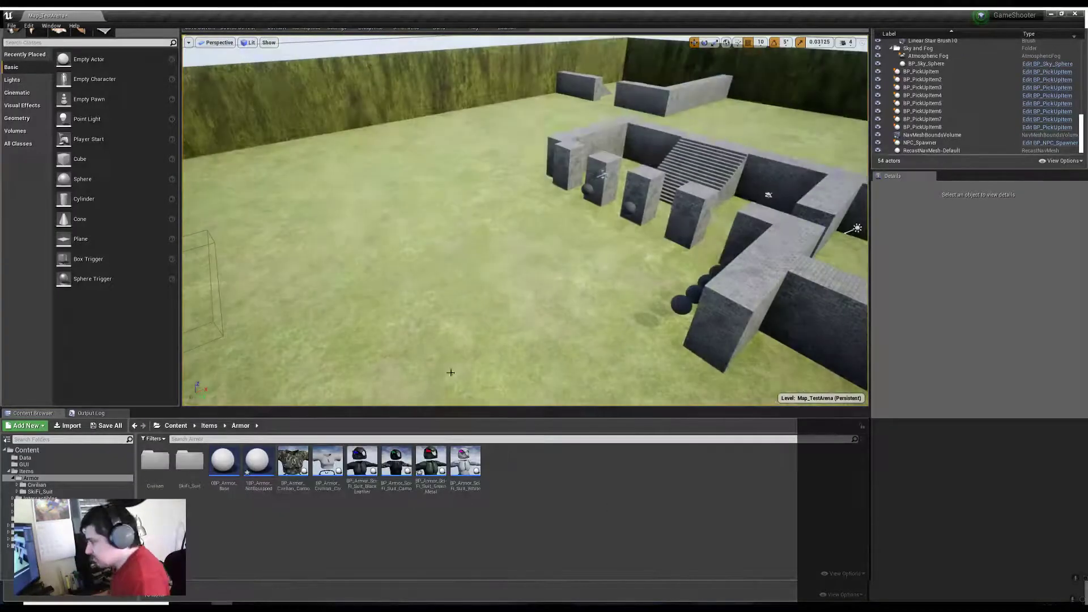
{"action": "left_click", "coordinate": [34, 505]}
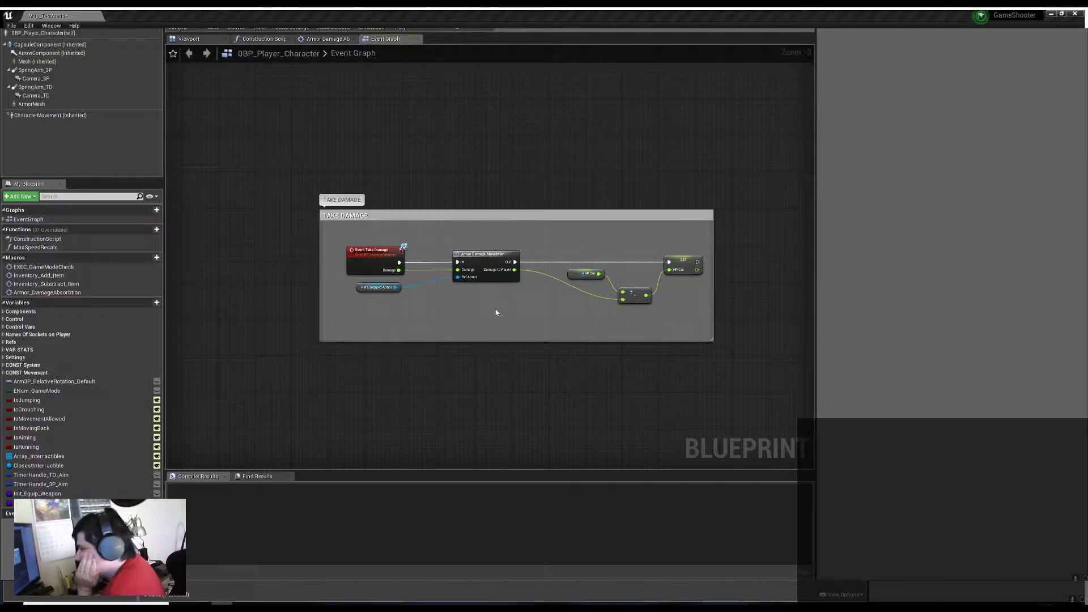
Pull three armor stat getters off Ref Armor, aligning Durability Max under Durability Cur
{"action": "scroll", "coordinate": [487, 292], "scroll_direction": "up", "scroll_amount": 2}
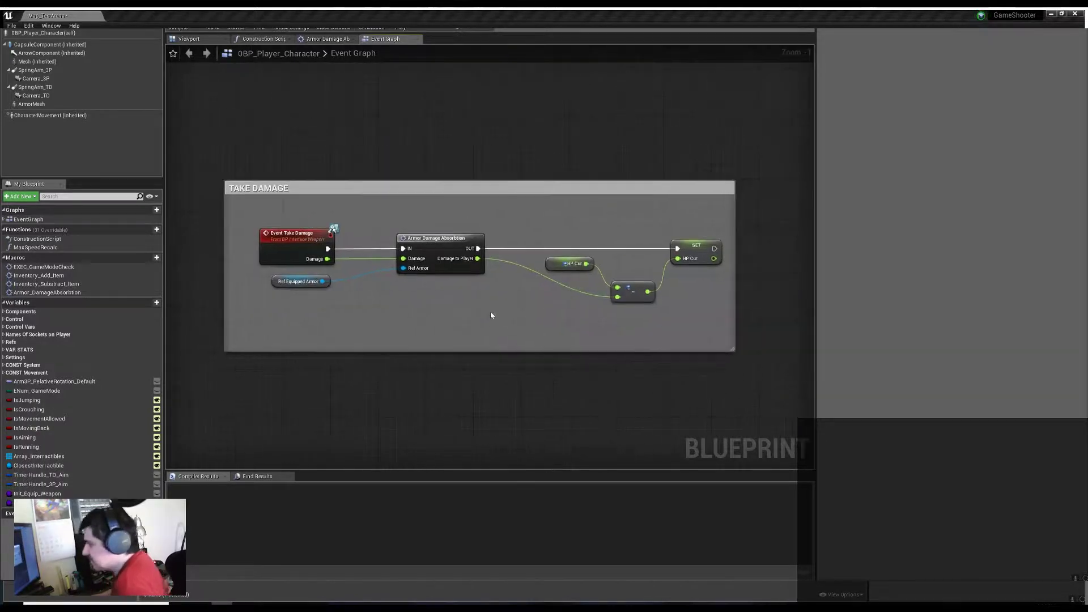
{"action": "double_click", "coordinate": [462, 249]}
{"action": "left_click_drag", "start_coordinate": [368, 268], "coordinate": [404, 306]}
{"action": "type", "text": "get co"}
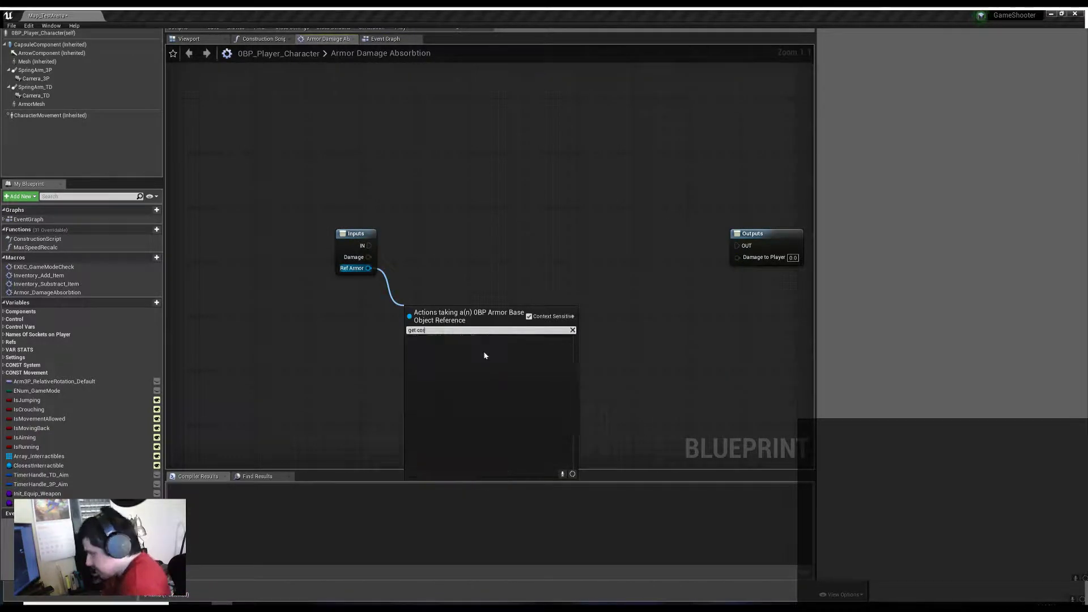
{"action": "left_click", "coordinate": [465, 420]}
{"action": "left_click_drag", "start_coordinate": [368, 268], "coordinate": [402, 378]}
{"action": "scroll", "coordinate": [488, 453], "scroll_direction": "down", "scroll_amount": 2}
{"action": "left_click", "coordinate": [448, 431]}
{"action": "mouse_move", "coordinate": [368, 268]}
{"action": "left_mouse_down"}
{"action": "mouse_move", "coordinate": [371, 363]}
{"action": "mouse_move", "coordinate": [444, 369]}
{"action": "left_mouse_up"}
{"action": "left_click", "coordinate": [397, 411]}
{"action": "right_click_drag", "start_coordinate": [594, 302], "coordinate": [502, 309]}
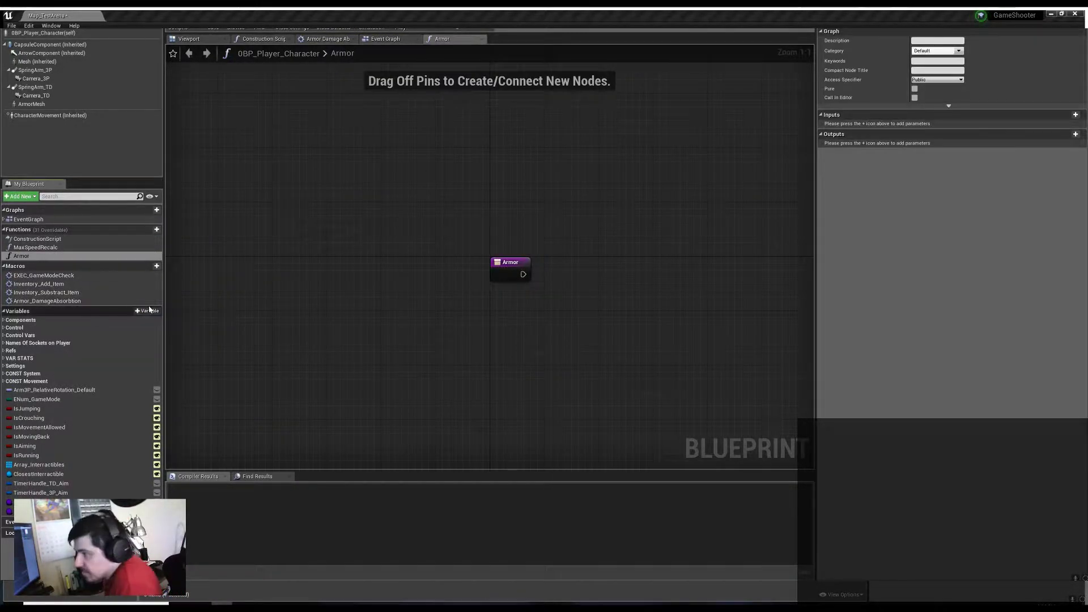
{"action": "left_click", "coordinate": [149, 311]}
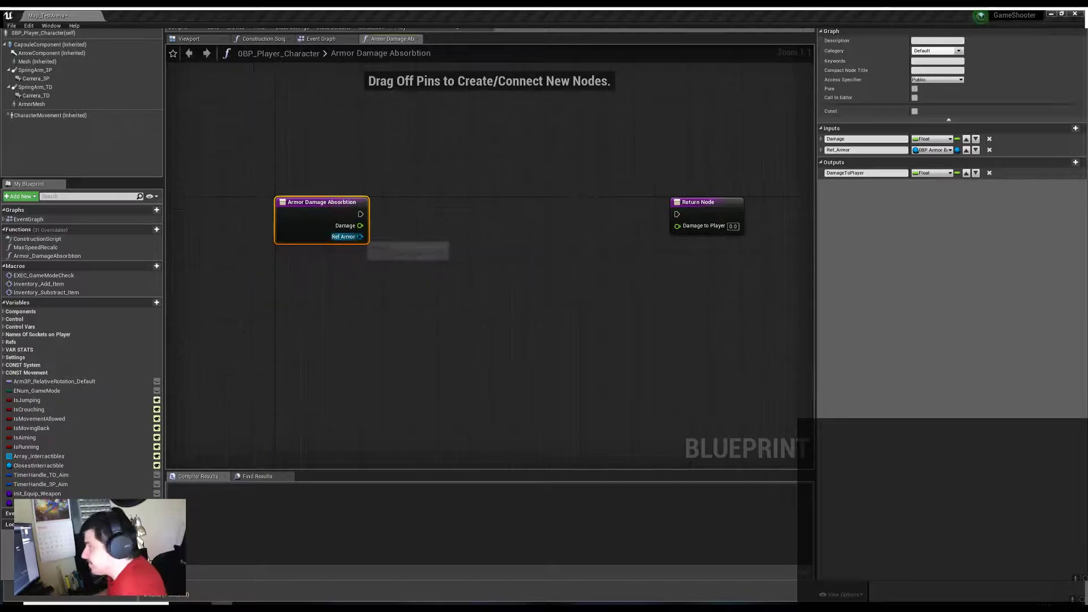
Add Durability Max, Durability Cur and Defence Rate getters off Ref Armor
{"action": "left_click_drag", "start_coordinate": [360, 236], "coordinate": [373, 292]}
{"action": "type", "text": "get"}
{"action": "left_click", "coordinate": [431, 397]}
{"action": "left_click_drag", "start_coordinate": [360, 236], "coordinate": [379, 323]}
{"action": "left_click", "coordinate": [431, 408]}
{"action": "left_click_drag", "start_coordinate": [360, 236], "coordinate": [359, 368]}
{"action": "left_click", "coordinate": [443, 388]}
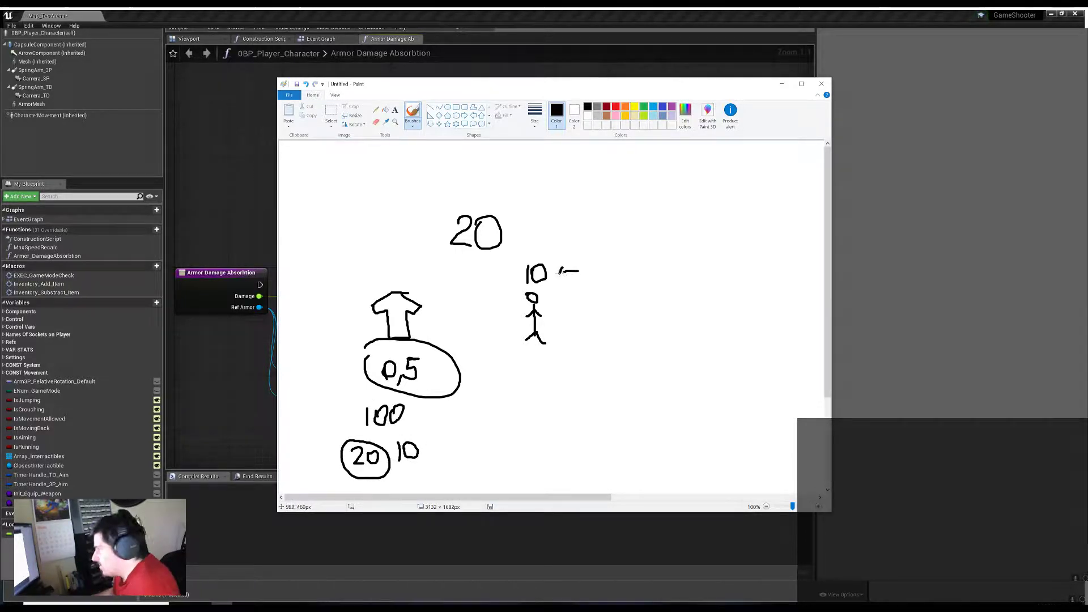
{"action": "key", "text": "alt+Tab"}
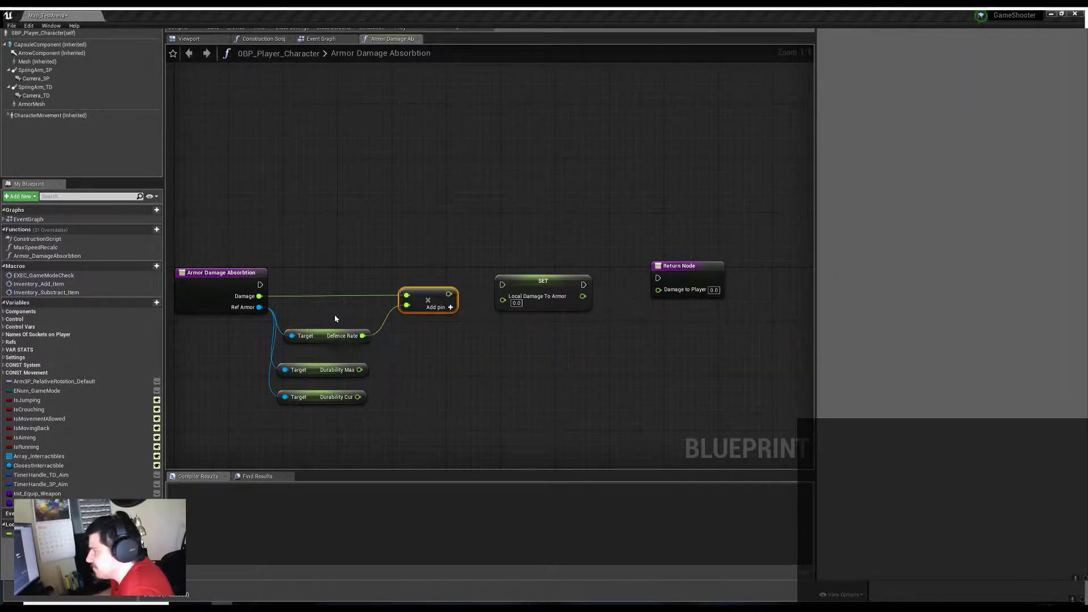
Clamp Defence Rate with a Clamp (float) node and feed a Subtract node into the Return Node
{"action": "left_click_drag", "start_coordinate": [449, 275], "coordinate": [485, 238]}
{"action": "left_click", "coordinate": [511, 267]}
{"action": "right_click_drag", "start_coordinate": [501, 251], "coordinate": [311, 209]}
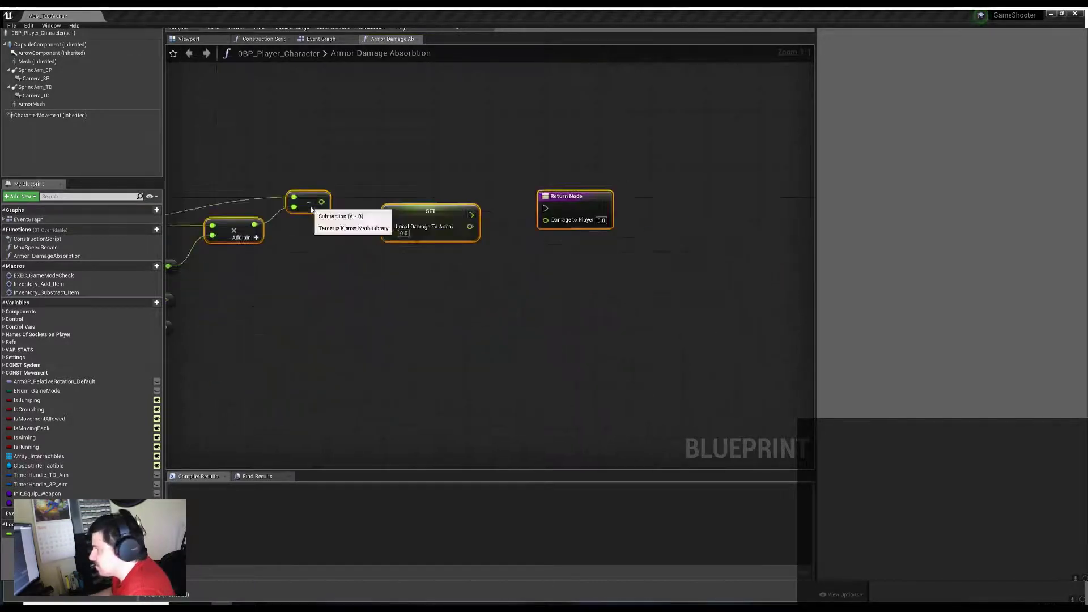
{"action": "left_click_drag", "start_coordinate": [329, 275], "coordinate": [388, 287]}
{"action": "left_click", "coordinate": [437, 384]}
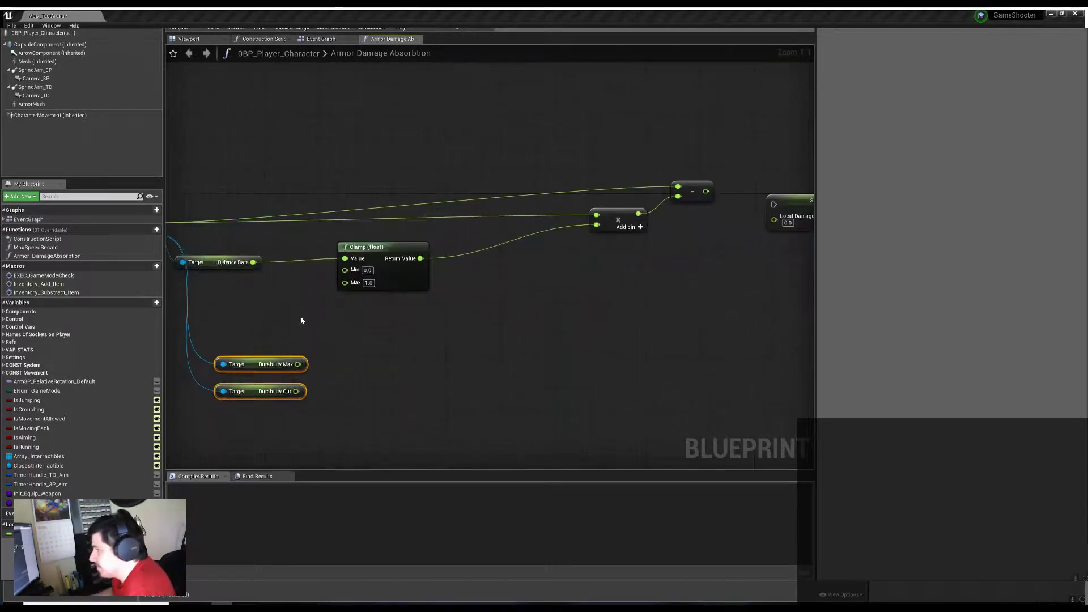
{"action": "mouse_move", "coordinate": [510, 268]}
{"action": "right_mouse_down"}
{"action": "mouse_move", "coordinate": [458, 327]}
{"action": "mouse_move", "coordinate": [407, 318]}
{"action": "right_mouse_up"}
{"action": "left_click_drag", "start_coordinate": [486, 250], "coordinate": [705, 272]}
{"action": "left_click_drag", "start_coordinate": [584, 270], "coordinate": [536, 316]}
Add a reroute knot on the Damage wire and a less-than comparison on Durability Cur
{"action": "mouse_move", "coordinate": [187, 379]}
{"action": "right_mouse_down"}
{"action": "mouse_move", "coordinate": [351, 401]}
{"action": "mouse_move", "coordinate": [294, 401]}
{"action": "right_mouse_up"}
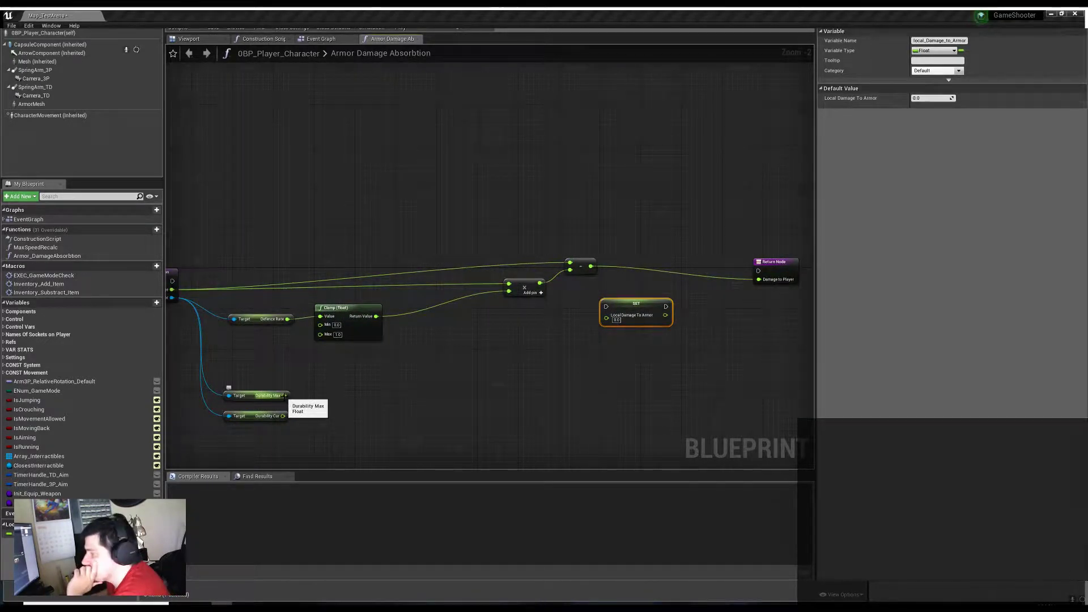
{"action": "double_click", "coordinate": [410, 288]}
{"action": "mouse_move", "coordinate": [329, 397]}
{"action": "right_mouse_down"}
{"action": "mouse_move", "coordinate": [366, 377]}
{"action": "mouse_move", "coordinate": [292, 416]}
{"action": "mouse_move", "coordinate": [263, 383]}
{"action": "right_mouse_up"}
{"action": "left_click_drag", "start_coordinate": [262, 384], "coordinate": [389, 363]}
{"action": "type", "text": "<"}
{"action": "left_click", "coordinate": [407, 419]}
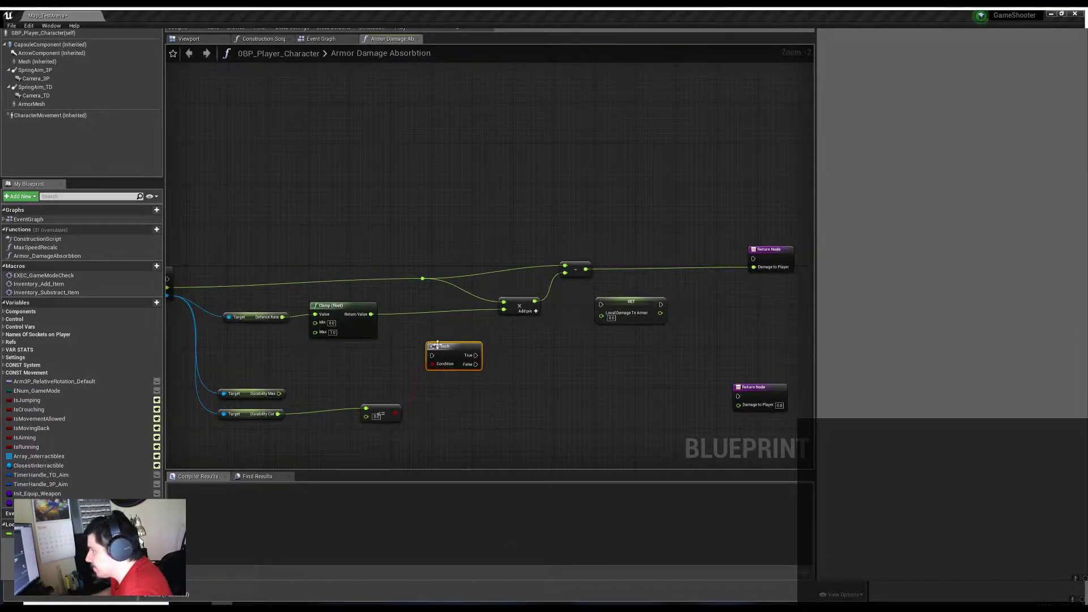
{"action": "right_click", "coordinate": [316, 247]}
{"action": "key", "text": "Escape"}
Wire Branch True and the Clamp output to Return Nodes, and add a SET Durability Cur
{"action": "right_click_drag", "start_coordinate": [481, 357], "coordinate": [419, 376]}
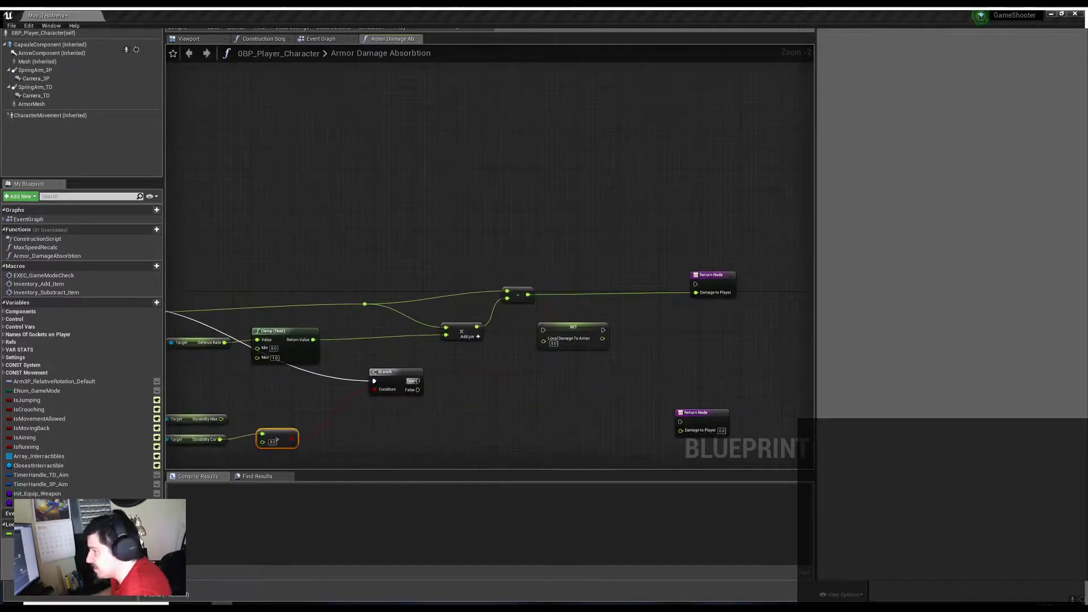
{"action": "left_click_drag", "start_coordinate": [682, 290], "coordinate": [695, 284]}
{"action": "right_click_drag", "start_coordinate": [602, 350], "coordinate": [687, 319]}
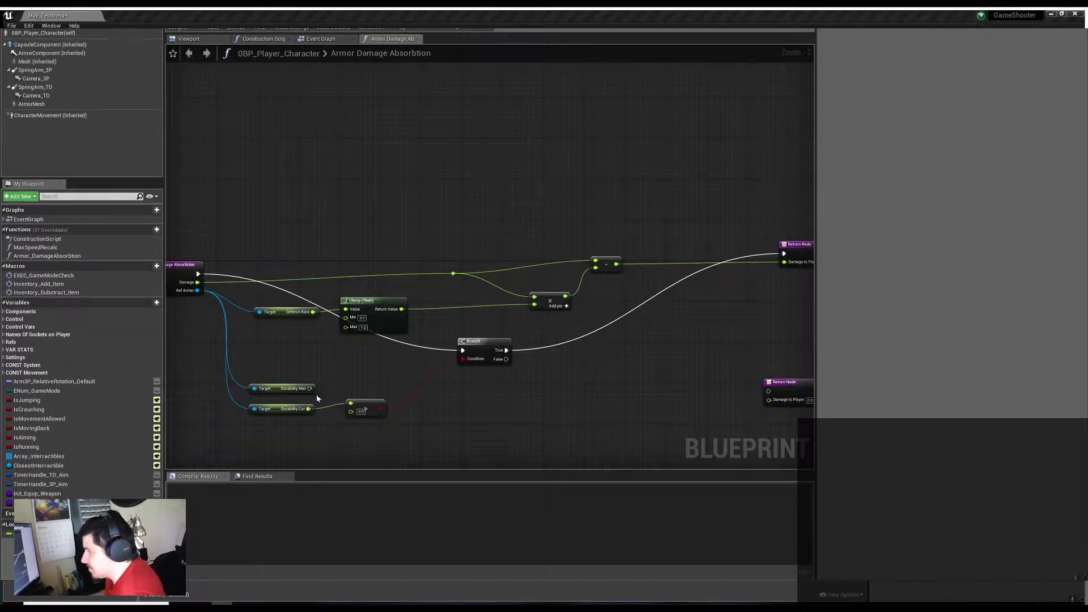
{"action": "left_click_drag", "start_coordinate": [277, 411], "coordinate": [558, 401]}
{"action": "left_click", "coordinate": [585, 401]}
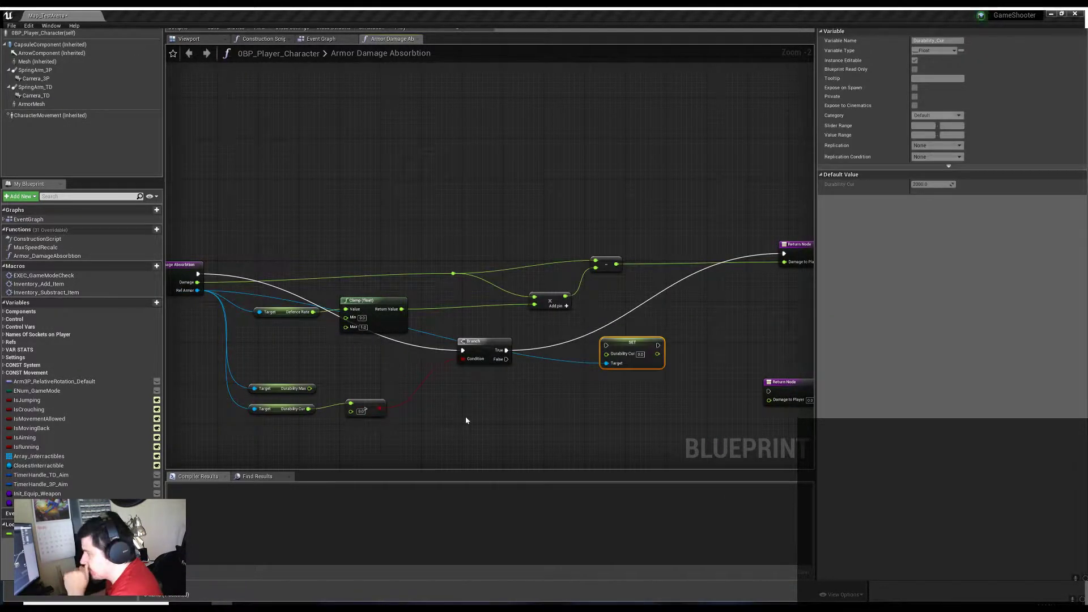
{"action": "scroll", "coordinate": [466, 420], "scroll_direction": "down", "scroll_amount": 2}
{"action": "left_click_drag", "start_coordinate": [450, 347], "coordinate": [458, 283]}
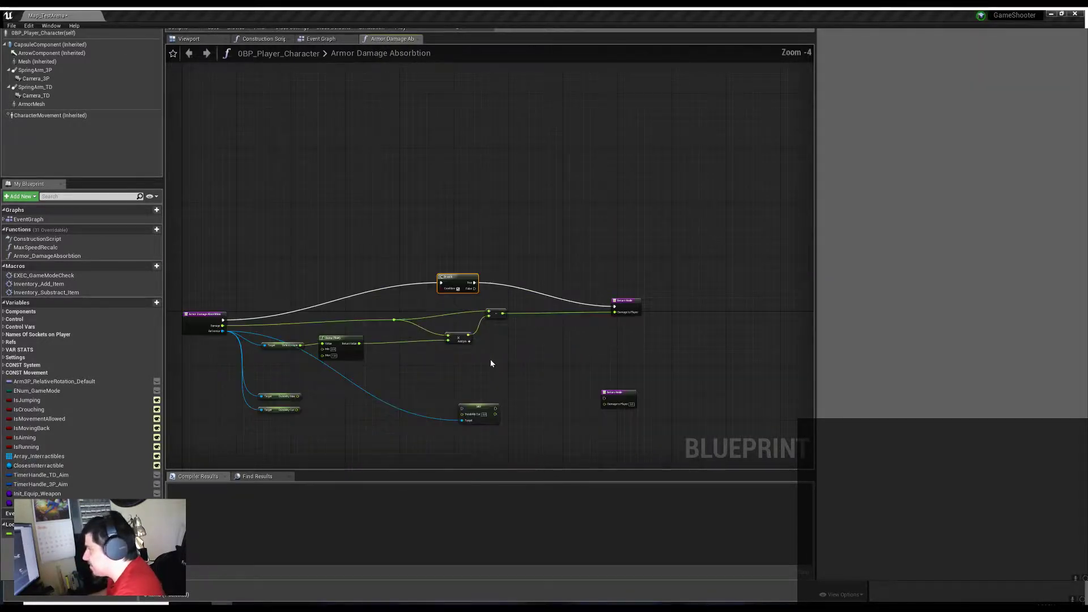
{"action": "left_click_drag", "start_coordinate": [359, 343], "coordinate": [630, 404]}
{"action": "right_click_drag", "start_coordinate": [630, 404], "coordinate": [609, 371]}
Add a multiply and a Subtract node, then tidy the Return, Subtract and Branch nodes
{"action": "left_click_drag", "start_coordinate": [316, 312], "coordinate": [529, 276]}
{"action": "left_click", "coordinate": [570, 348]}
{"action": "left_click_drag", "start_coordinate": [443, 278], "coordinate": [534, 244]}
{"action": "left_click", "coordinate": [567, 267]}
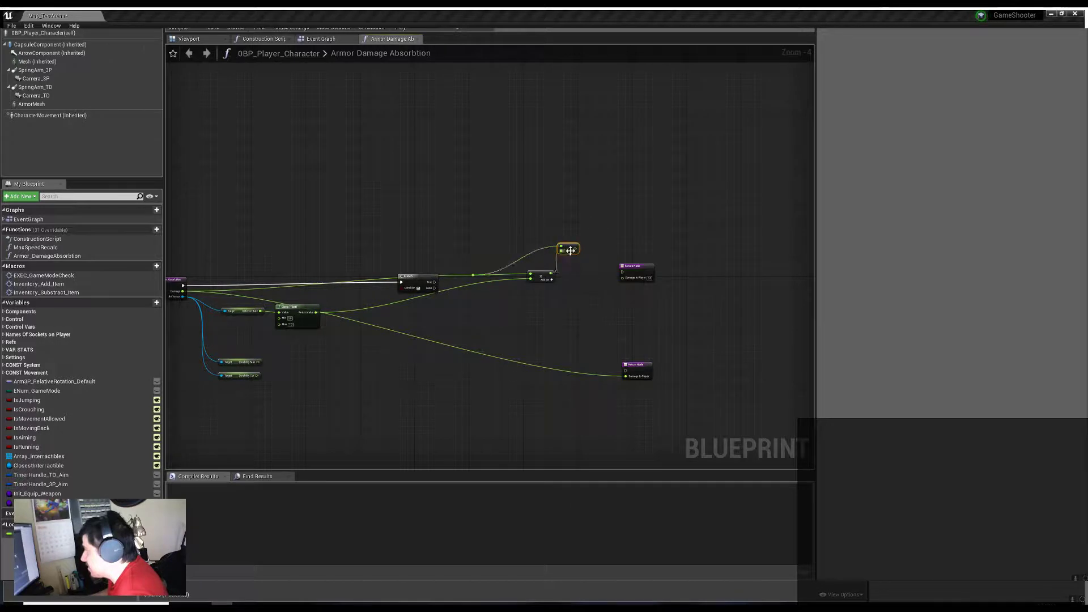
{"action": "right_click_drag", "start_coordinate": [567, 318], "coordinate": [574, 351]}
{"action": "left_click_drag", "start_coordinate": [633, 299], "coordinate": [660, 290]}
{"action": "left_click_drag", "start_coordinate": [549, 313], "coordinate": [601, 323]}
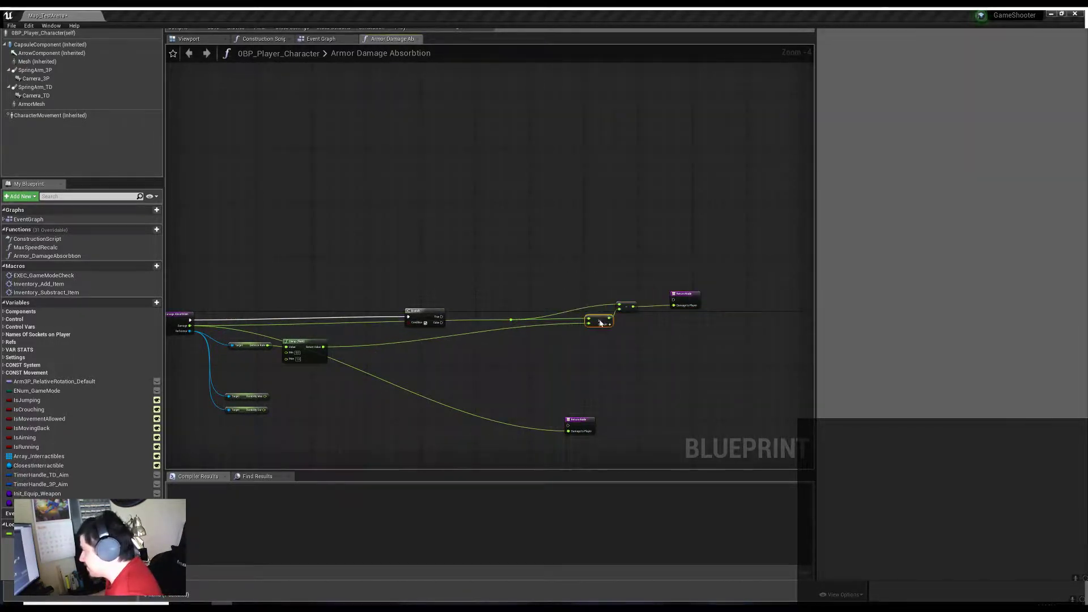
{"action": "right_click_drag", "start_coordinate": [629, 395], "coordinate": [694, 378]}
{"action": "left_click_drag", "start_coordinate": [490, 300], "coordinate": [482, 223]}
{"action": "right_click_drag", "start_coordinate": [445, 372], "coordinate": [355, 412]}
Compare Durability Cur against Damage with a >= node and add a reroute knot on Damage
{"action": "left_click_drag", "start_coordinate": [303, 395], "coordinate": [340, 401]}
{"action": "left_click", "coordinate": [401, 445]}
{"action": "right_click_drag", "start_coordinate": [348, 418], "coordinate": [354, 374]}
{"action": "key", "text": "ctrl+z"}
{"action": "key", "text": "ctrl+z"}
{"action": "double_click", "coordinate": [314, 327]}
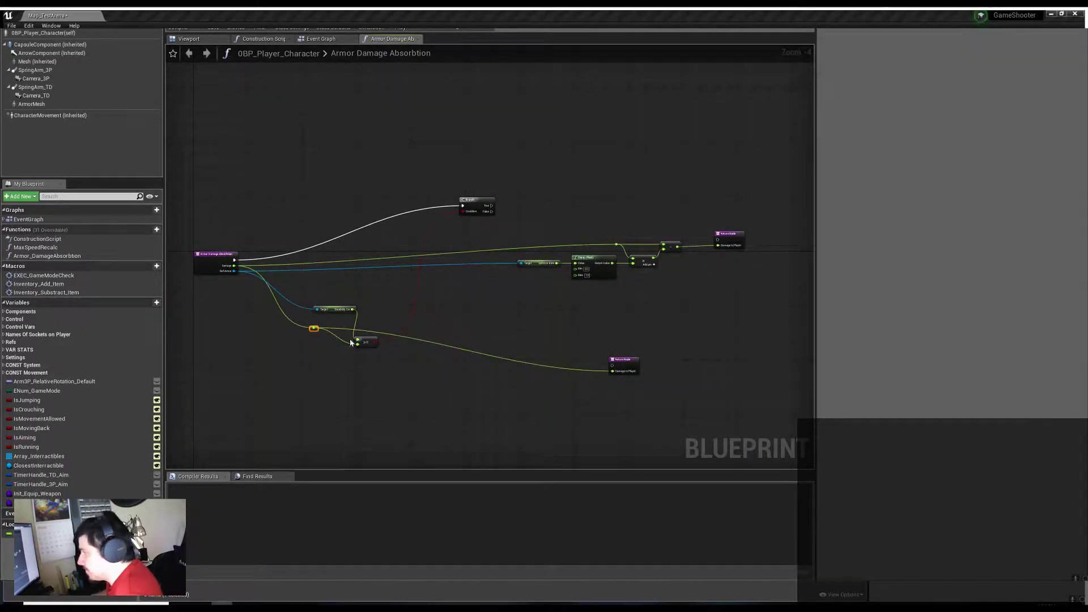
{"action": "scroll", "coordinate": [368, 345], "scroll_direction": "up", "scroll_amount": 4}
{"action": "scroll", "coordinate": [354, 329], "scroll_direction": "down", "scroll_amount": 5}
{"action": "scroll", "coordinate": [483, 358], "scroll_direction": "up", "scroll_amount": 2}
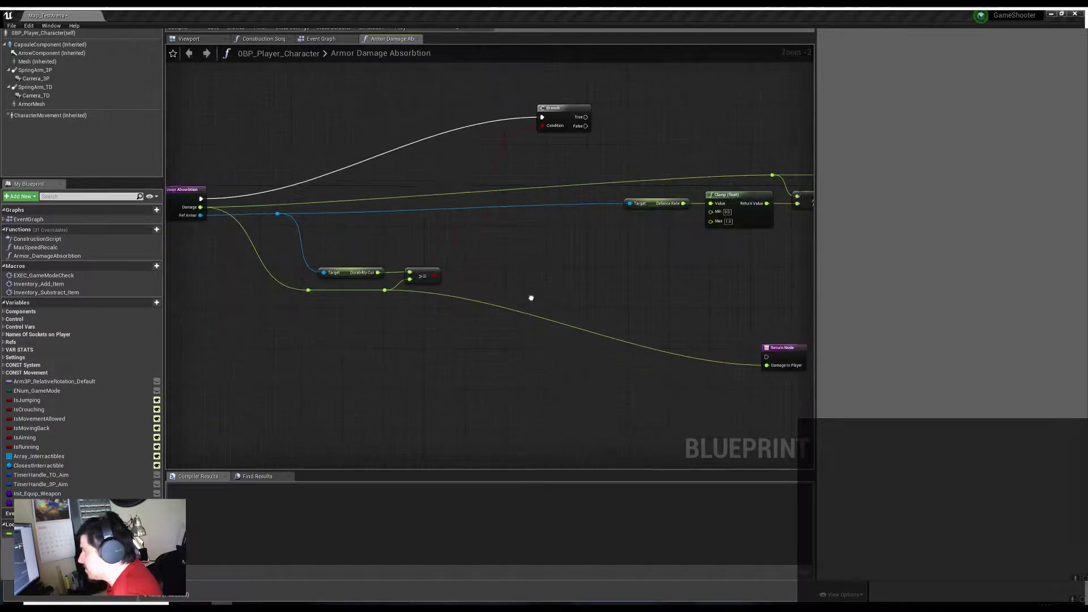
Add a SET Durability Cur node off Ref Armor and connect its target to the armor reference
{"action": "scroll", "coordinate": [552, 296], "scroll_direction": "down", "scroll_amount": 1}
{"action": "scroll", "coordinate": [226, 309], "scroll_direction": "up", "scroll_amount": 2}
{"action": "left_click", "coordinate": [363, 332]}
{"action": "left_click_drag", "start_coordinate": [209, 275], "coordinate": [497, 340]}
{"action": "left_click", "coordinate": [521, 363]}
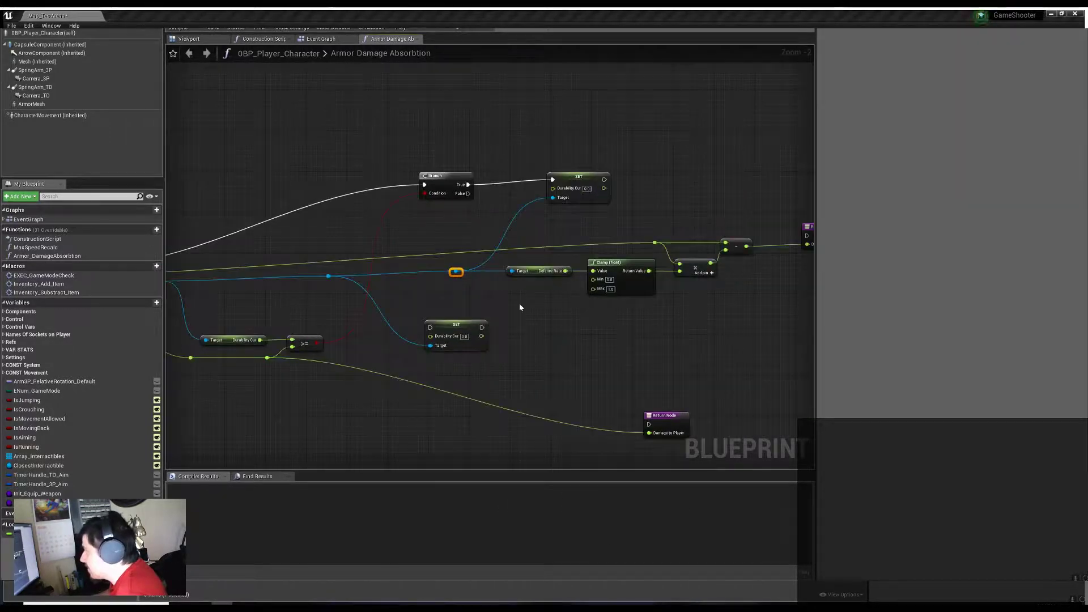
{"action": "scroll", "coordinate": [339, 321], "scroll_direction": "up", "scroll_amount": 2}
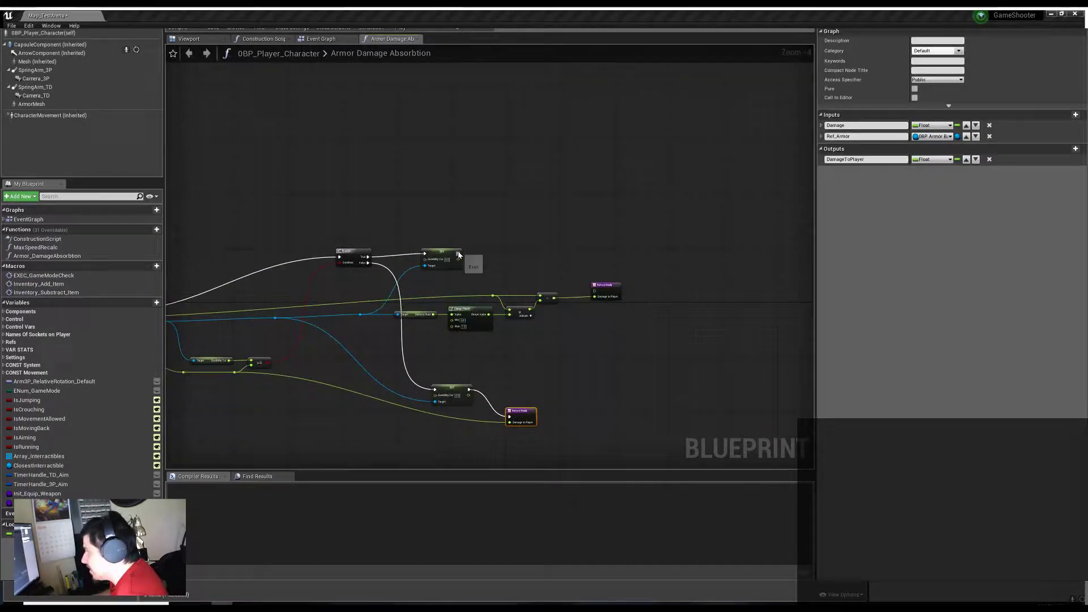
{"action": "left_click_drag", "start_coordinate": [529, 319], "coordinate": [602, 264]}
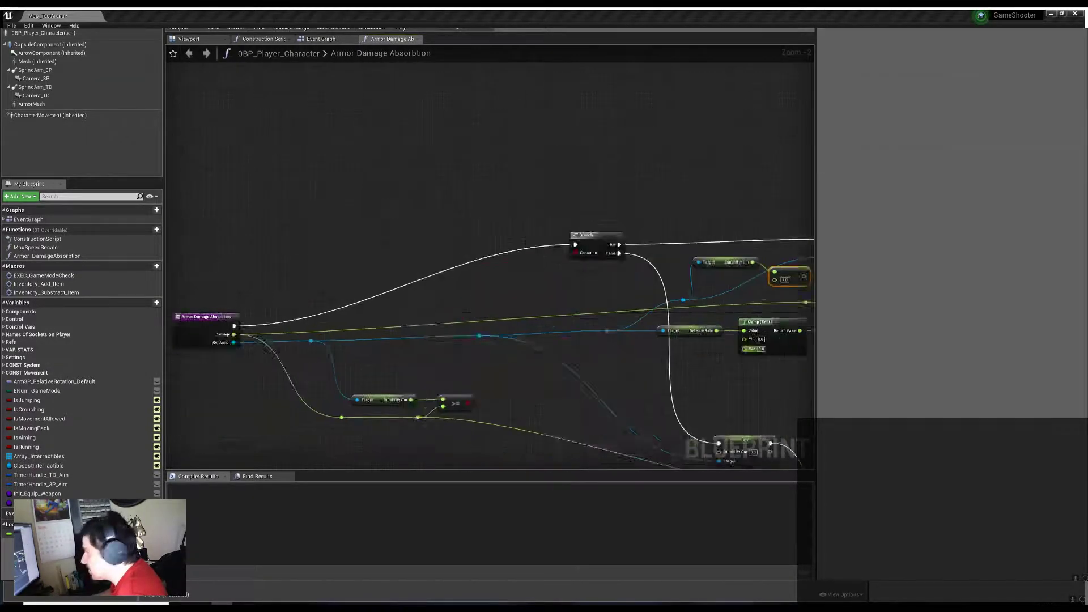
Straighten the armor reference wire at the blue and yellow reroute points
{"action": "scroll", "coordinate": [487, 284], "scroll_direction": "down", "scroll_amount": 2}
{"action": "scroll", "coordinate": [391, 257], "scroll_direction": "up", "scroll_amount": 3}
{"action": "right_click_drag", "start_coordinate": [257, 243], "coordinate": [304, 301]}
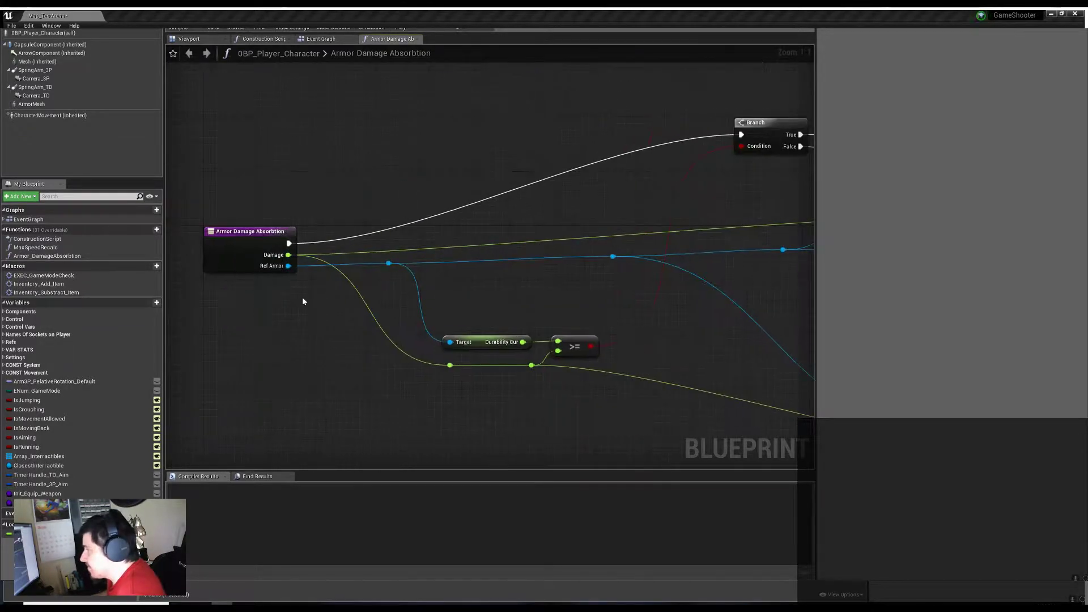
{"action": "right_click", "coordinate": [390, 265]}
{"action": "mouse_move", "coordinate": [448, 318]}
{"action": "scroll", "coordinate": [509, 339], "scroll_direction": "down", "scroll_amount": 3}
{"action": "left_click", "coordinate": [509, 335]}
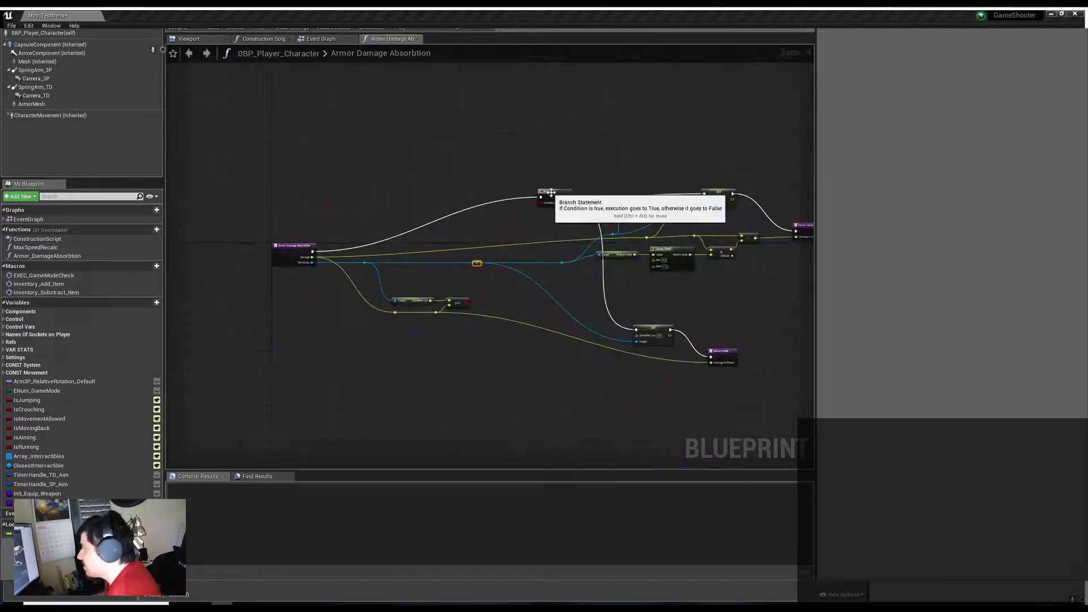
{"action": "scroll", "coordinate": [563, 259], "scroll_direction": "up", "scroll_amount": 3}
{"action": "right_click", "coordinate": [431, 281]}
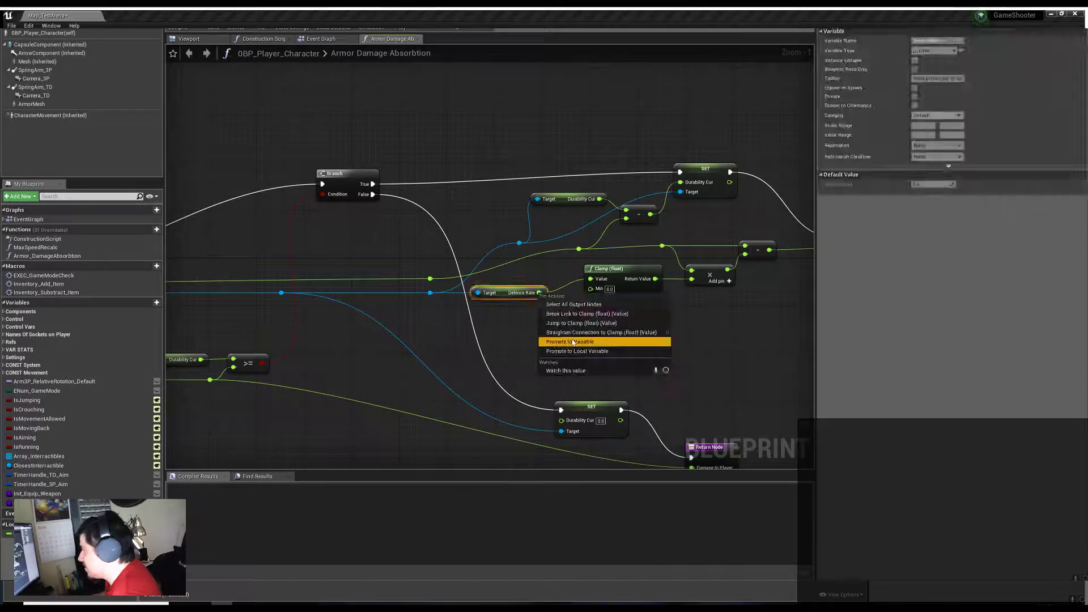
{"action": "right_click_drag", "start_coordinate": [642, 271], "coordinate": [496, 271]}
Inspect the multiply node and its wire pin options
{"action": "scroll", "coordinate": [538, 314], "scroll_direction": "down", "scroll_amount": 2}
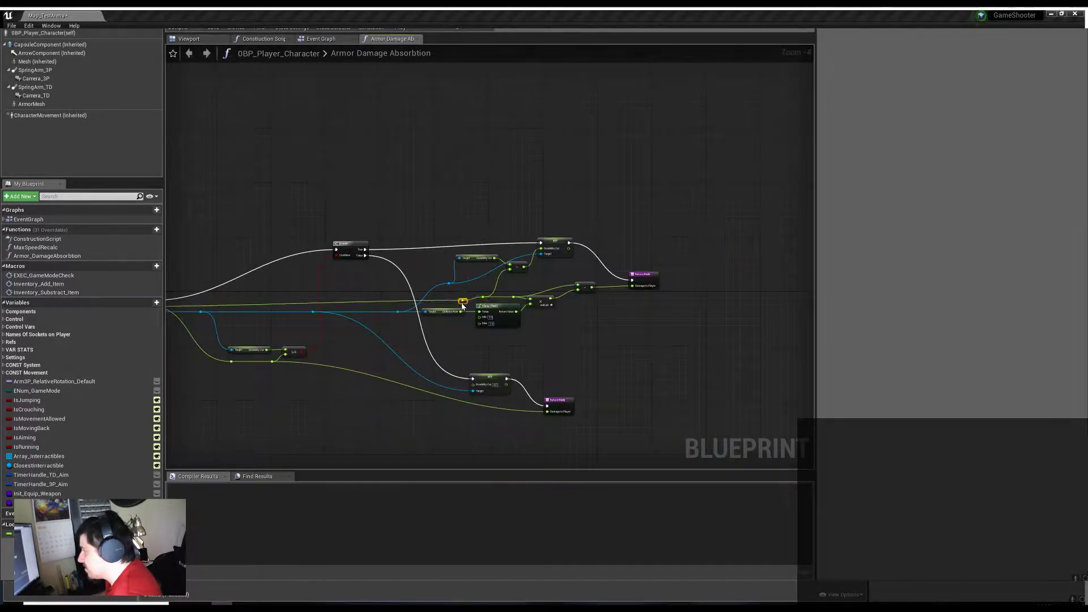
{"action": "scroll", "coordinate": [538, 314], "scroll_direction": "up", "scroll_amount": 2}
{"action": "left_click", "coordinate": [538, 313]}
{"action": "scroll", "coordinate": [627, 336], "scroll_direction": "down", "scroll_amount": 2}
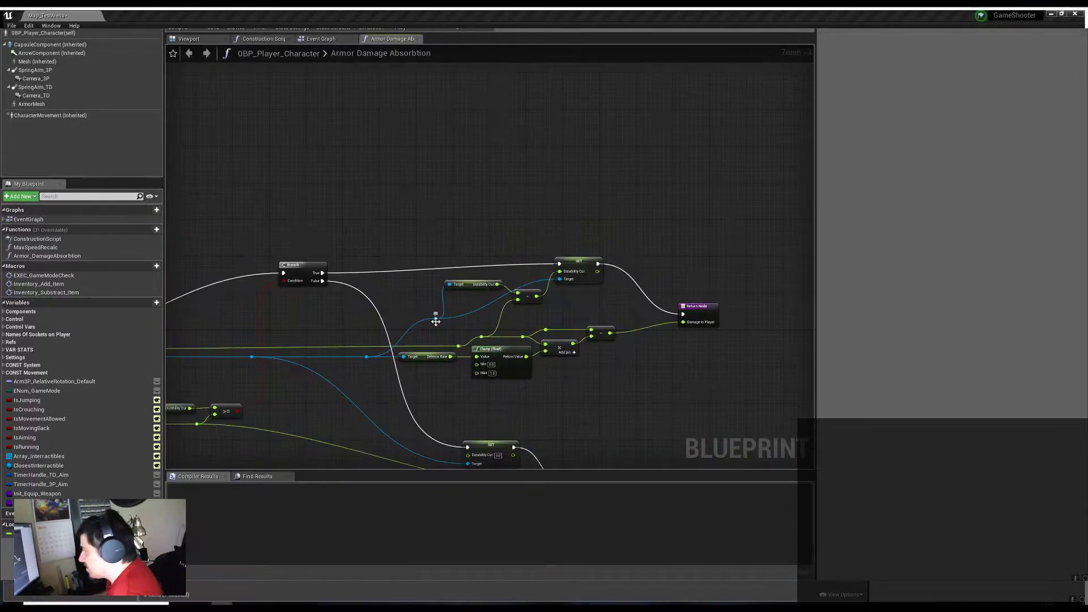
{"action": "right_click", "coordinate": [560, 279]}
{"action": "left_click", "coordinate": [584, 322]}
{"action": "scroll", "coordinate": [506, 292], "scroll_direction": "down", "scroll_amount": 3}
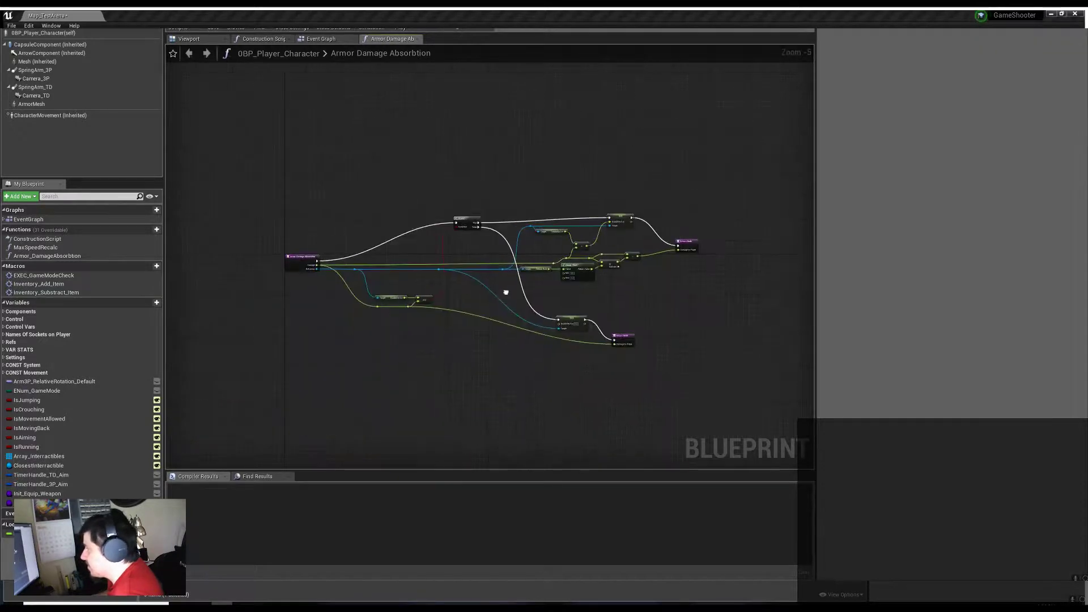
{"action": "scroll", "coordinate": [414, 263], "scroll_direction": "up", "scroll_amount": 4}
Add a reroute point on the Return Node wire, compile, and close Armor Damage Absorption
{"action": "double_click", "coordinate": [625, 338]}
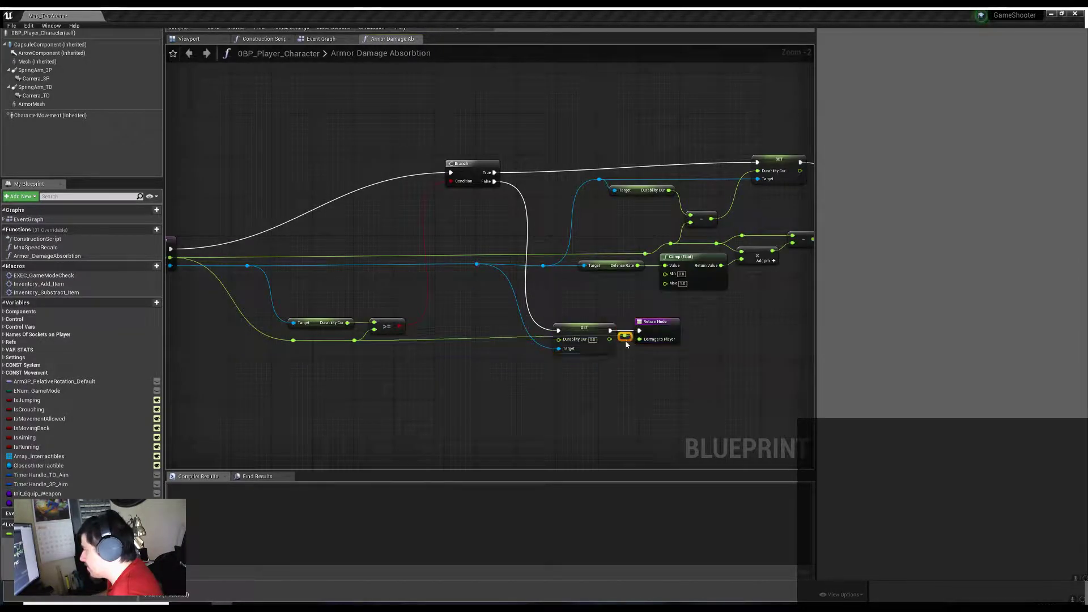
{"action": "scroll", "coordinate": [695, 376], "scroll_direction": "down", "scroll_amount": 4}
{"action": "left_click", "coordinate": [178, 29]}
{"action": "scroll", "coordinate": [510, 238], "scroll_direction": "up", "scroll_amount": 5}
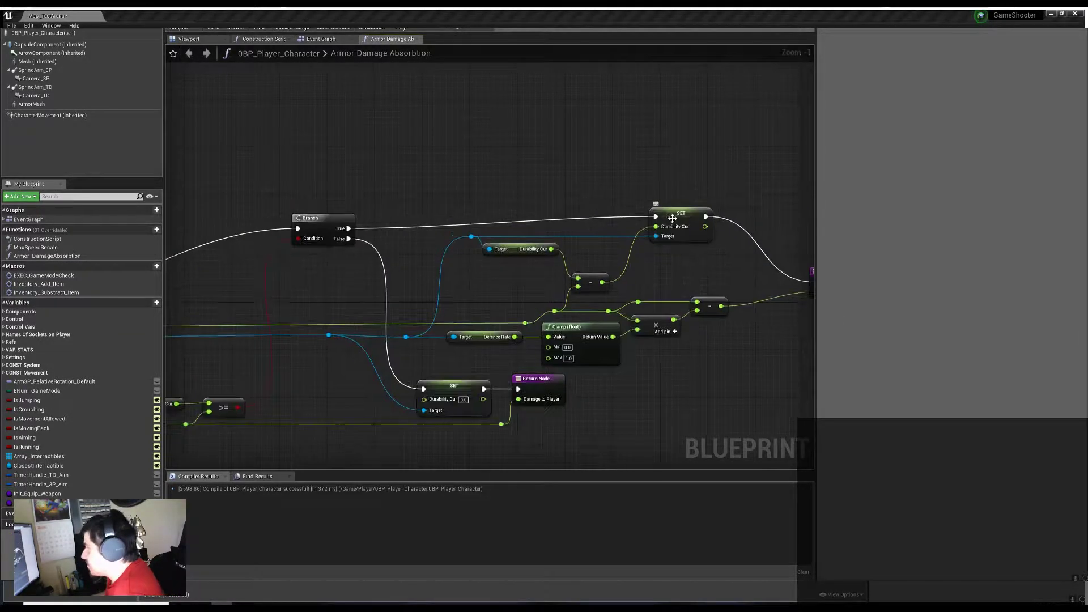
{"action": "left_click", "coordinate": [675, 220]}
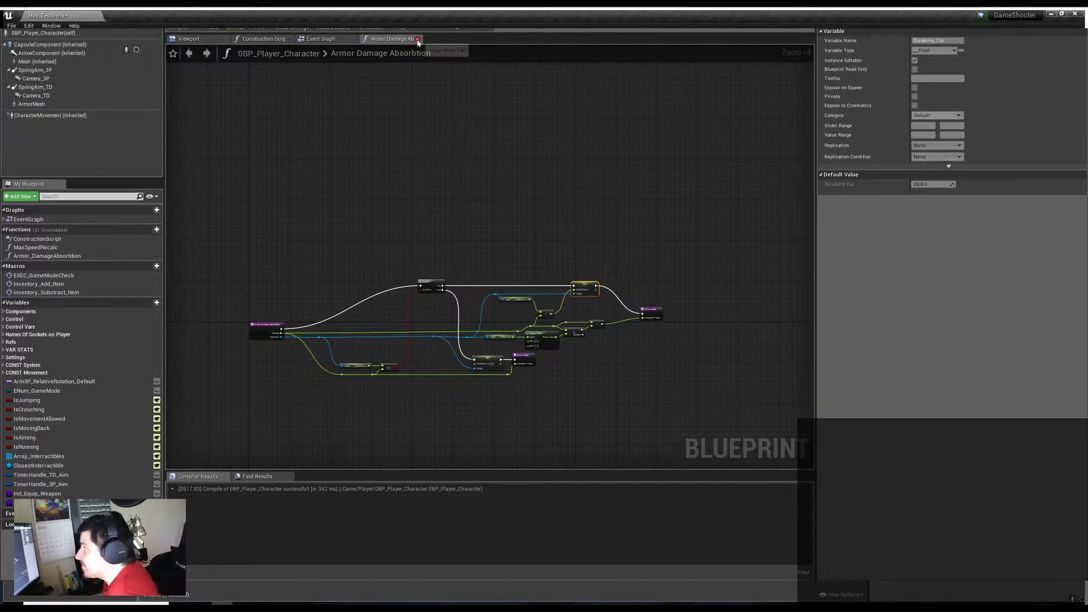
{"action": "left_click", "coordinate": [418, 39]}
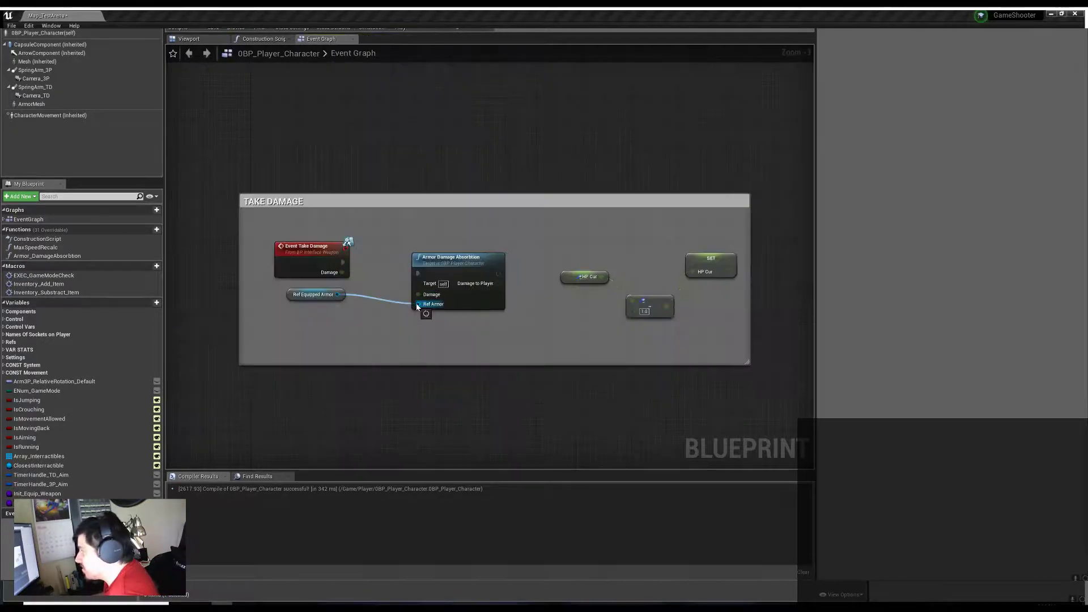
Add a Format Text node to the TAKE DAMAGE graph
{"action": "scroll", "coordinate": [518, 334], "scroll_direction": "up", "scroll_amount": 1}
{"action": "right_click", "coordinate": [607, 284]}
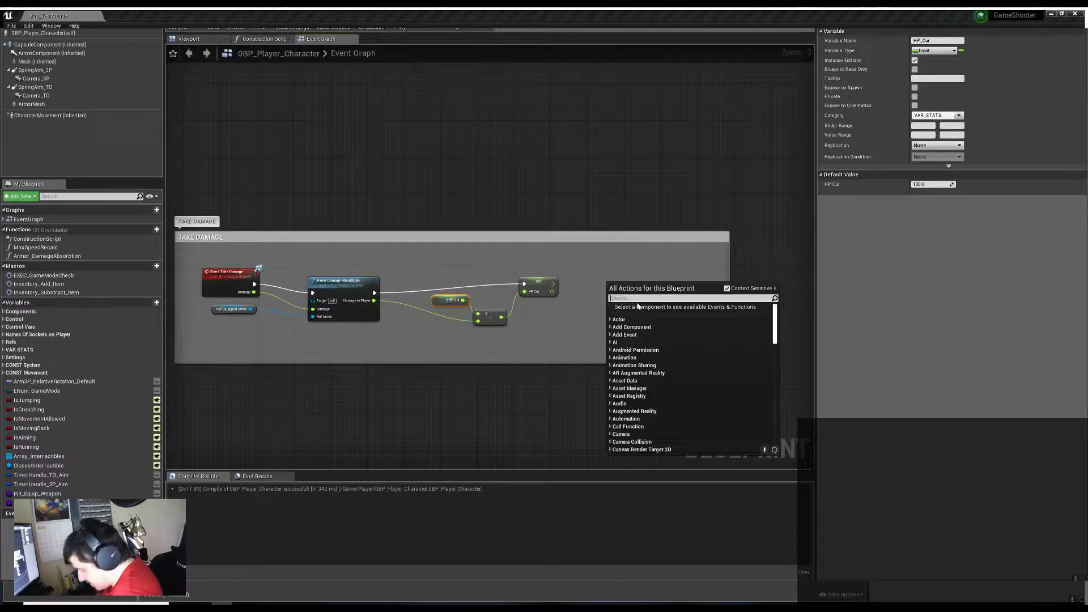
{"action": "type", "text": "nameformat text"}
{"action": "key", "text": "Return"}
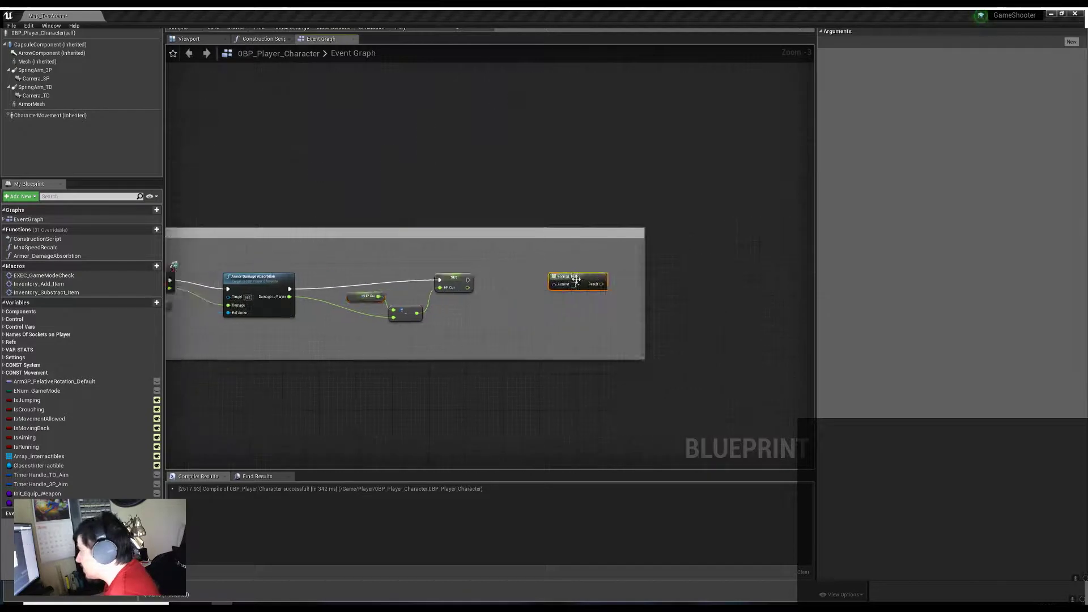
Enter the HP line, 'Damage: {DamageFull} FULL', 'Damage Player: {DamagePlayer}' and 'DefRate: {Def' into the format string
{"action": "scroll", "coordinate": [580, 310], "scroll_direction": "up", "scroll_amount": 2}
{"action": "type", "text": "HP: {HP_Cur} / {HP_Max}"}
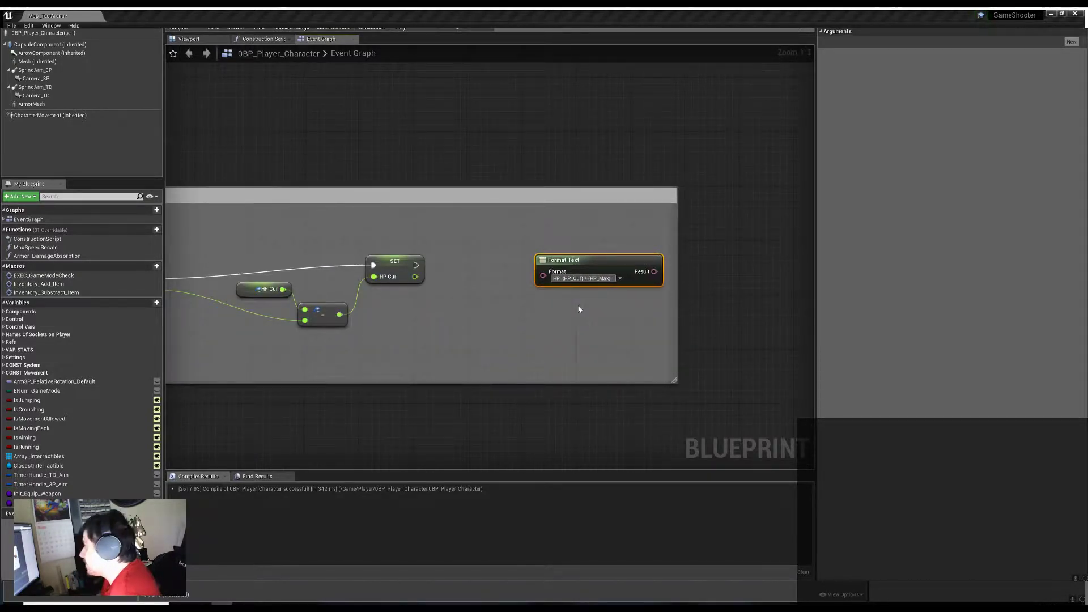
{"action": "key", "text": "Return"}
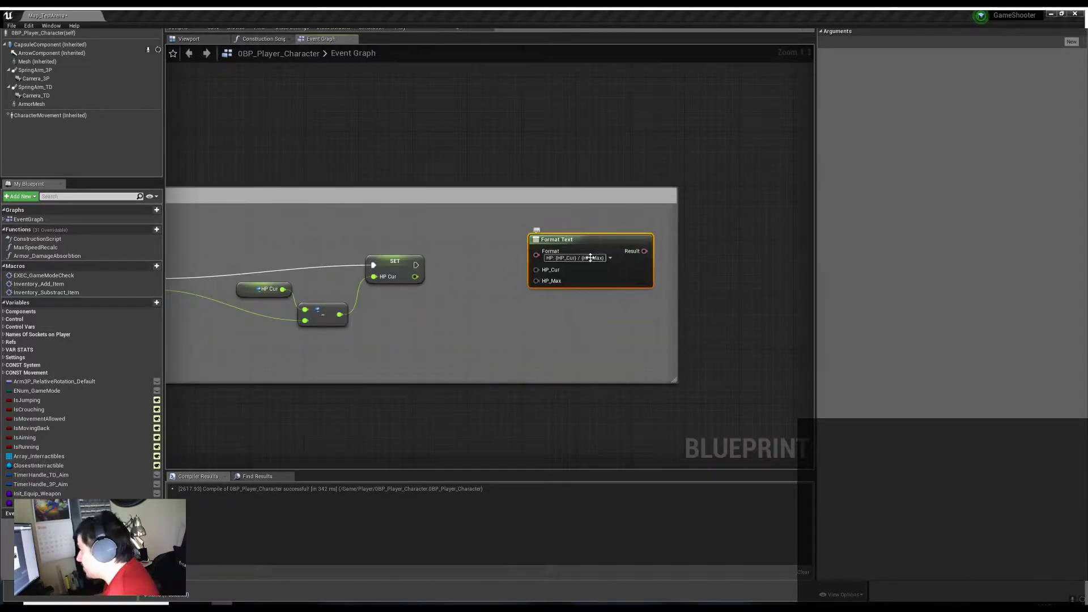
{"action": "type", "text": " Damage: {"}
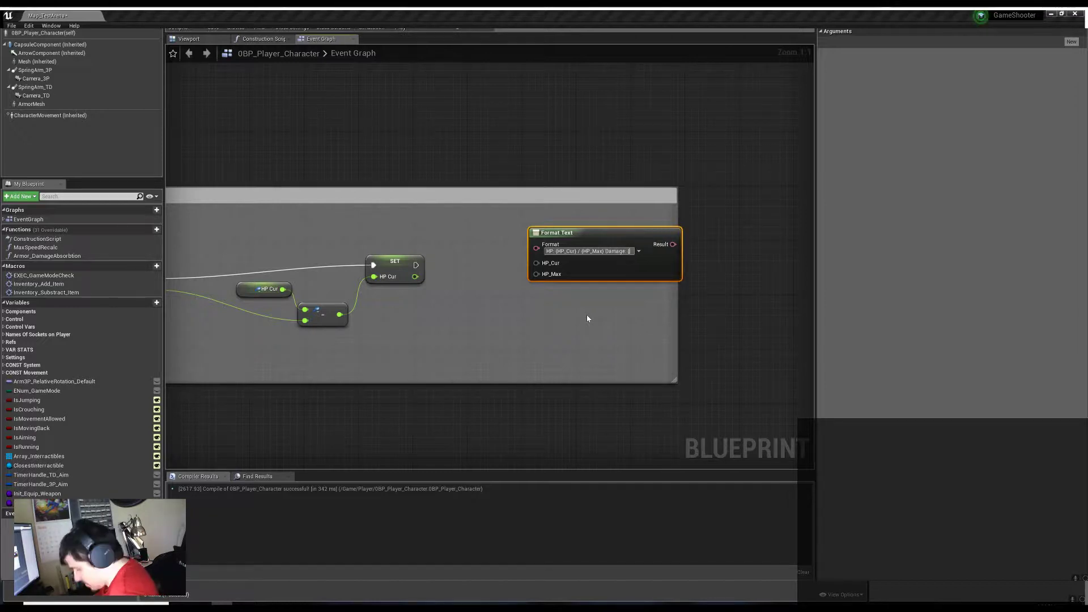
{"action": "type", "text": "DamageFull} FULL"}
{"action": "key", "text": "End"}
{"action": "type", "text": "Damage Player:"}
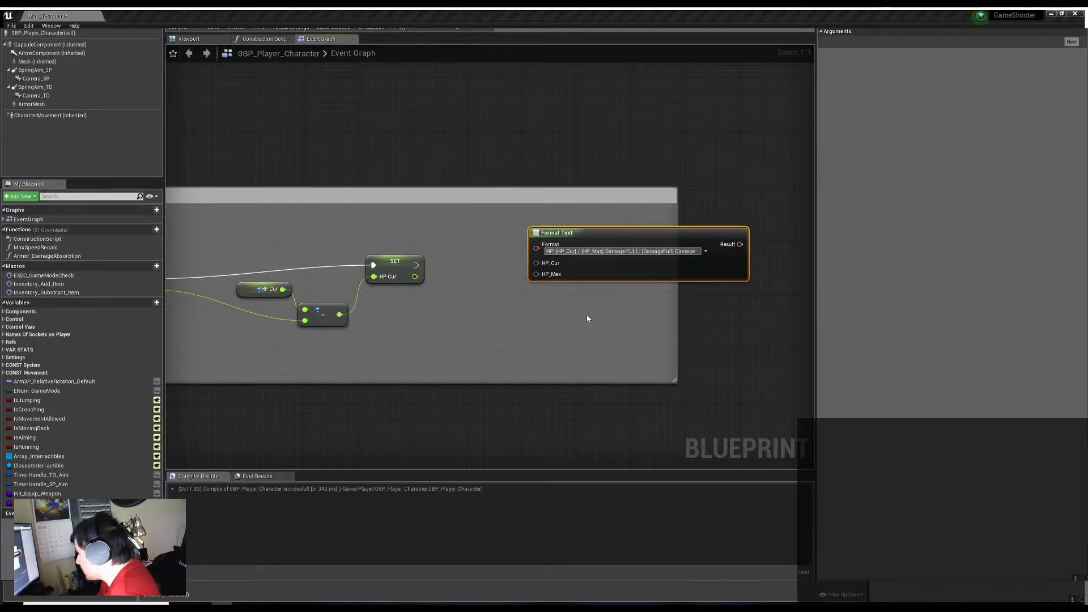
{"action": "type", "text": " {DamagePlayer}"}
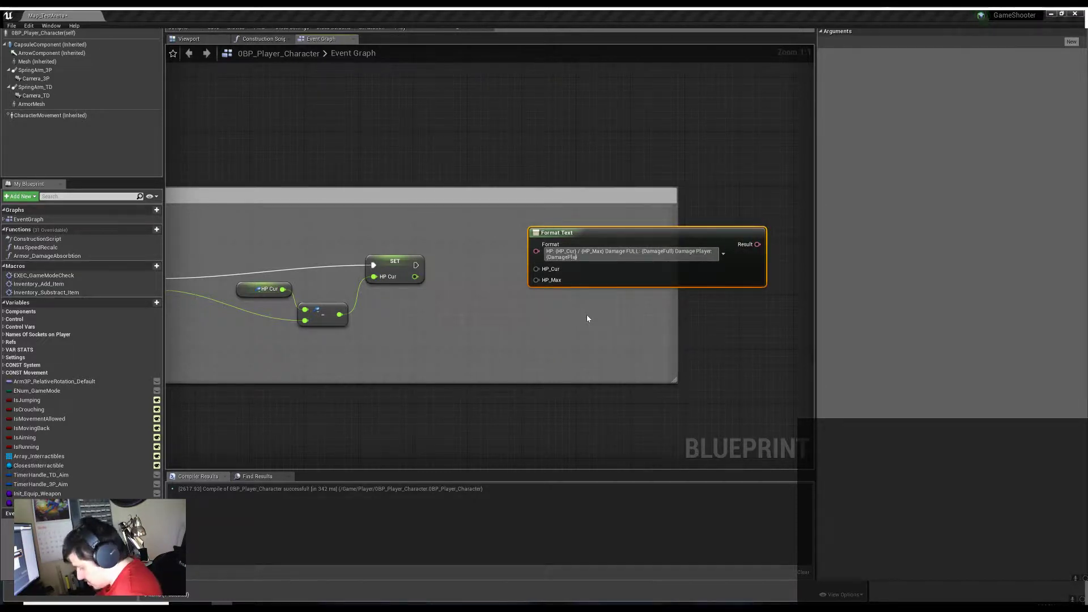
{"action": "key", "text": "Return"}
{"action": "type", "text": "DefRate: {Def"}
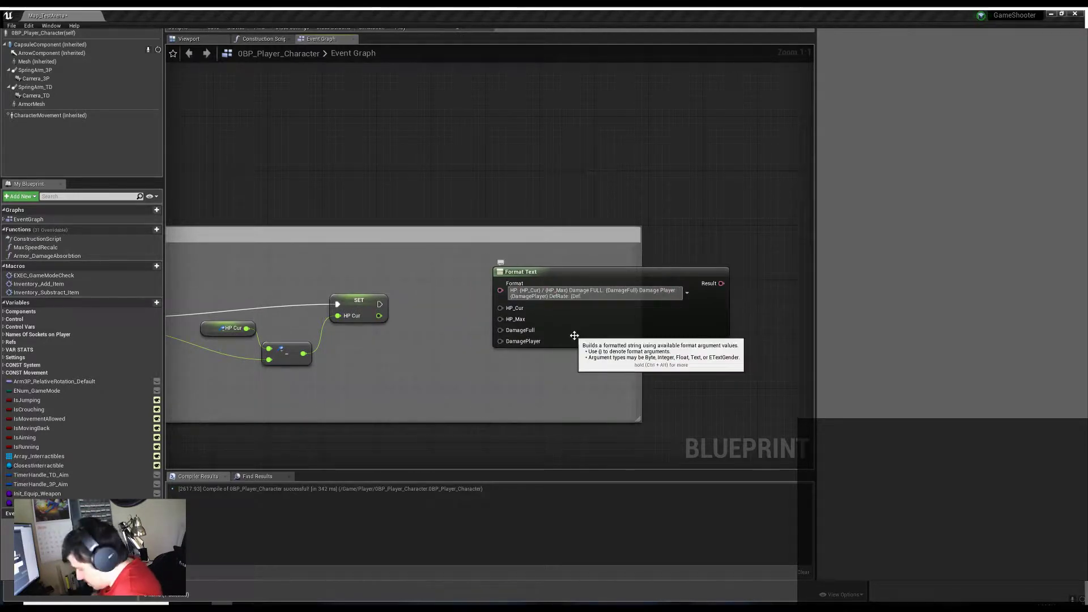
{"action": "scroll", "coordinate": [574, 335], "scroll_direction": "down", "scroll_amount": 2}
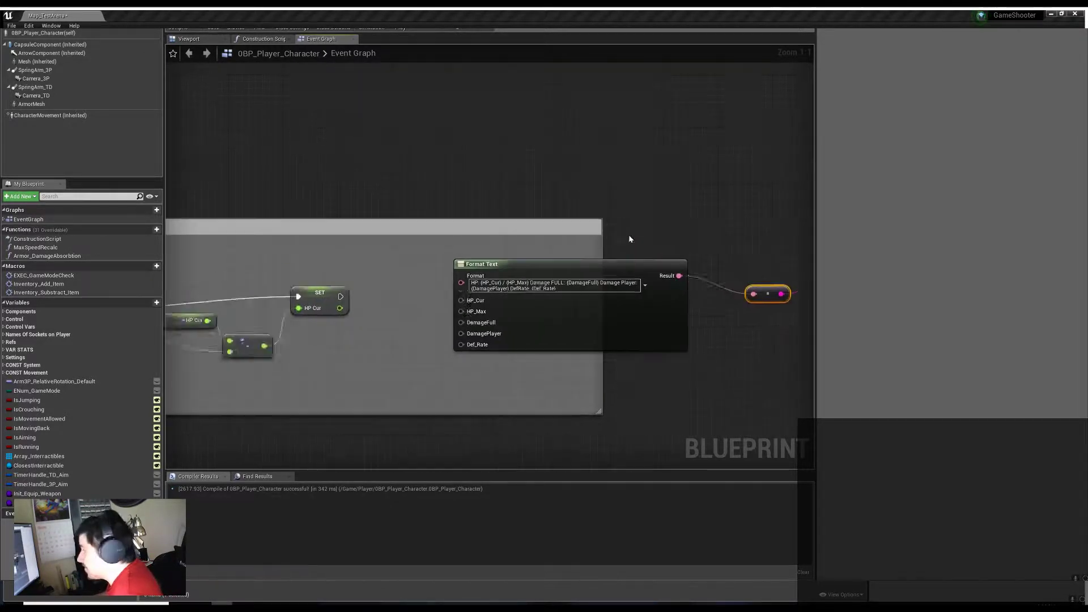
Route the formatted text onward, place an HP_Max getter beside it, and wrap the debug nodes in a comment
{"action": "left_click_drag", "start_coordinate": [630, 236], "coordinate": [609, 330]}
{"action": "scroll", "coordinate": [388, 272], "scroll_direction": "up", "scroll_amount": 2}
{"action": "left_click", "coordinate": [7, 350]}
{"action": "left_click_drag", "start_coordinate": [28, 368], "coordinate": [523, 340], "text": "ctrl"}
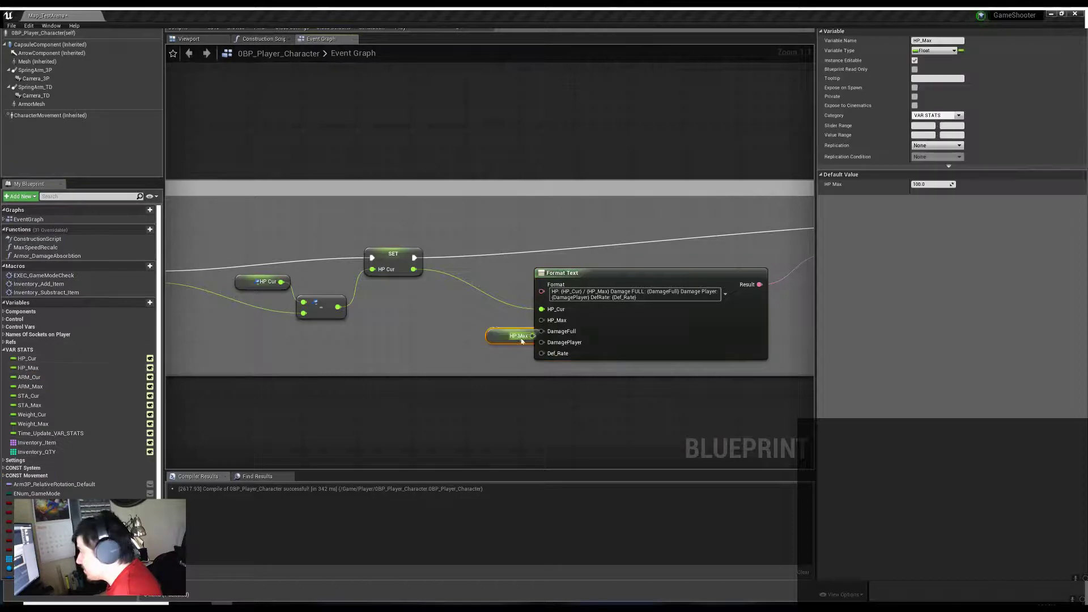
{"action": "left_click", "coordinate": [491, 341]}
{"action": "scroll", "coordinate": [490, 341], "scroll_direction": "down", "scroll_amount": 4}
{"action": "scroll", "coordinate": [499, 346], "scroll_direction": "up", "scroll_amount": 1}
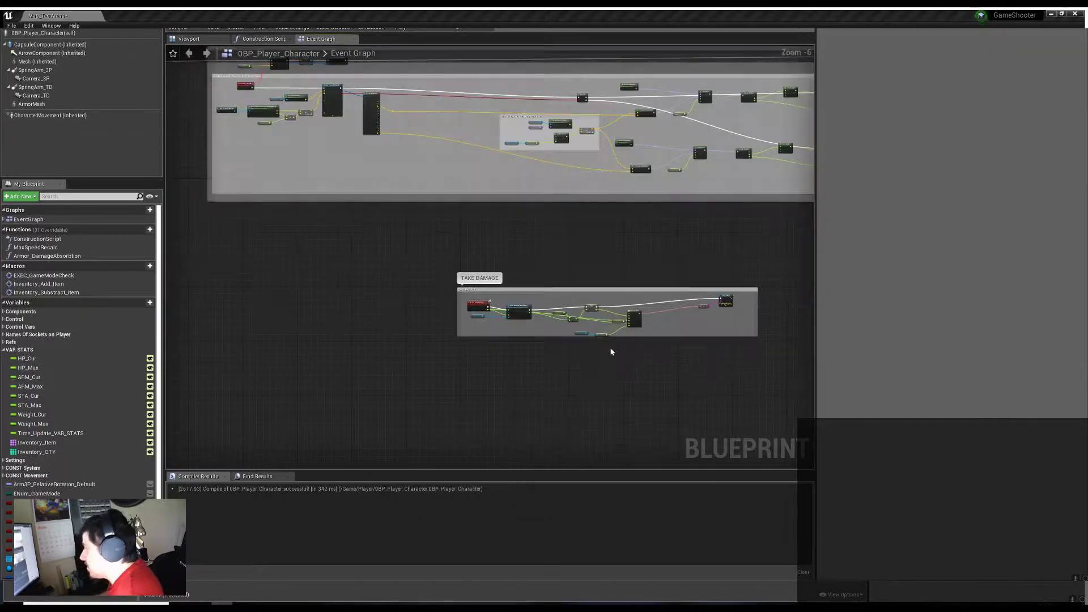
{"action": "key", "text": "c"}
{"action": "right_click", "coordinate": [499, 340]}
Make the DEBUG comment yellow and edit the data-only Blueprint's Speed Init default
{"action": "left_click", "coordinate": [535, 366]}
{"action": "scroll", "coordinate": [706, 309], "scroll_direction": "down", "scroll_amount": 8}
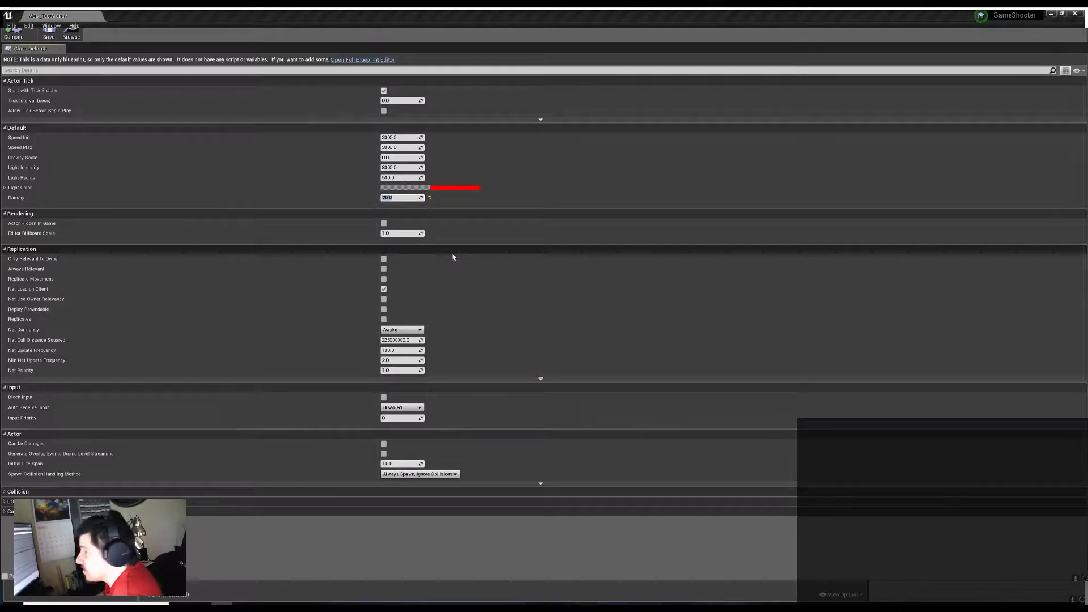
{"action": "left_click", "coordinate": [399, 137]}
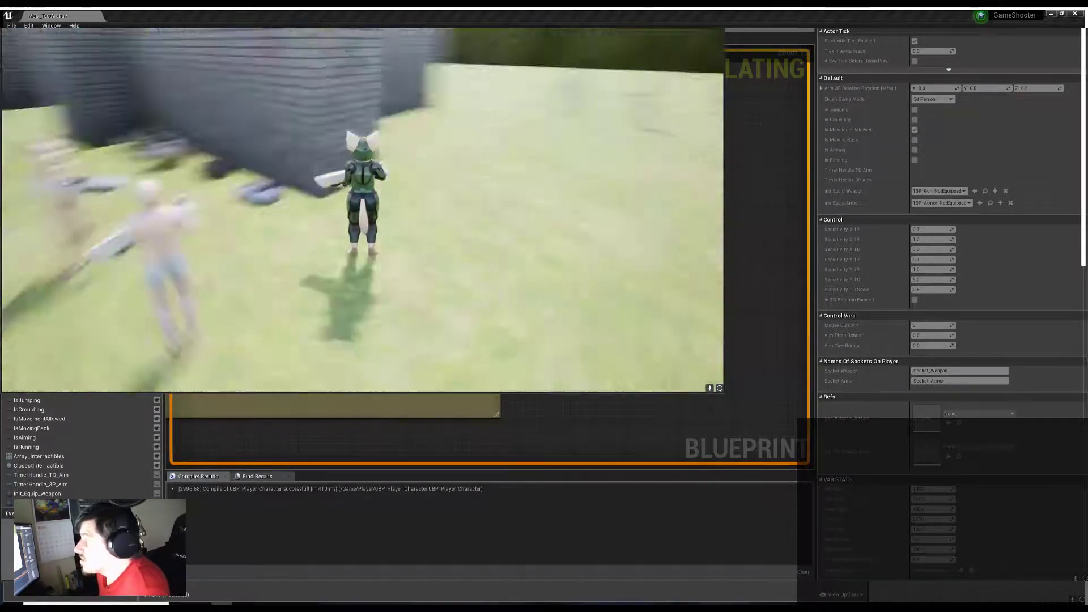
Stop the play-in-editor test with Escape
{"action": "key", "text": "Escape"}
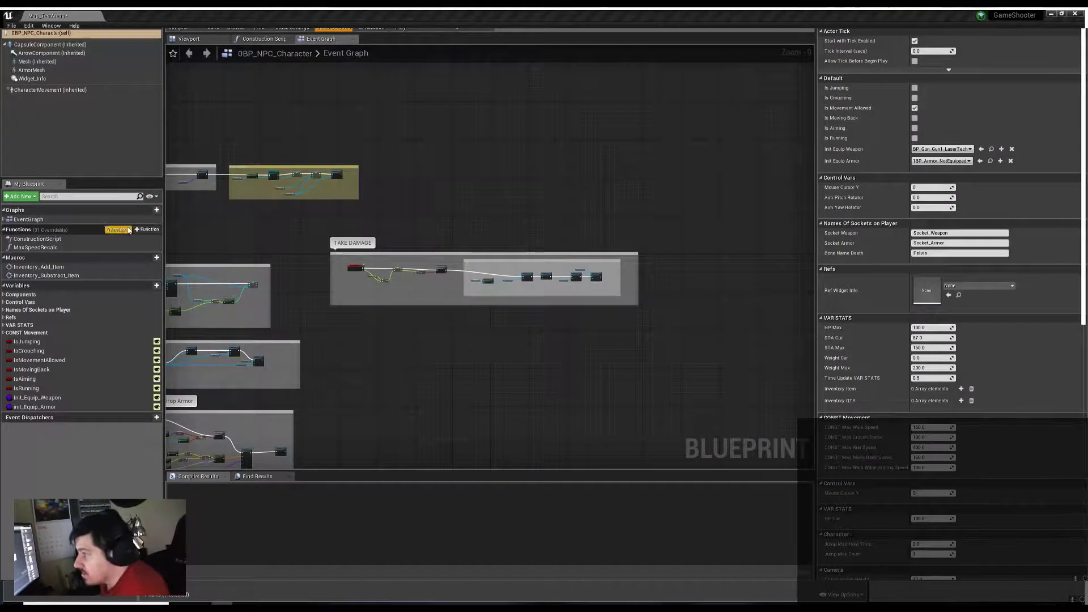
Create a new function named Armor_DamageAbsorbtion in the NPC Blueprint
{"action": "left_click", "coordinate": [145, 229]}
{"action": "type", "text": "A"}
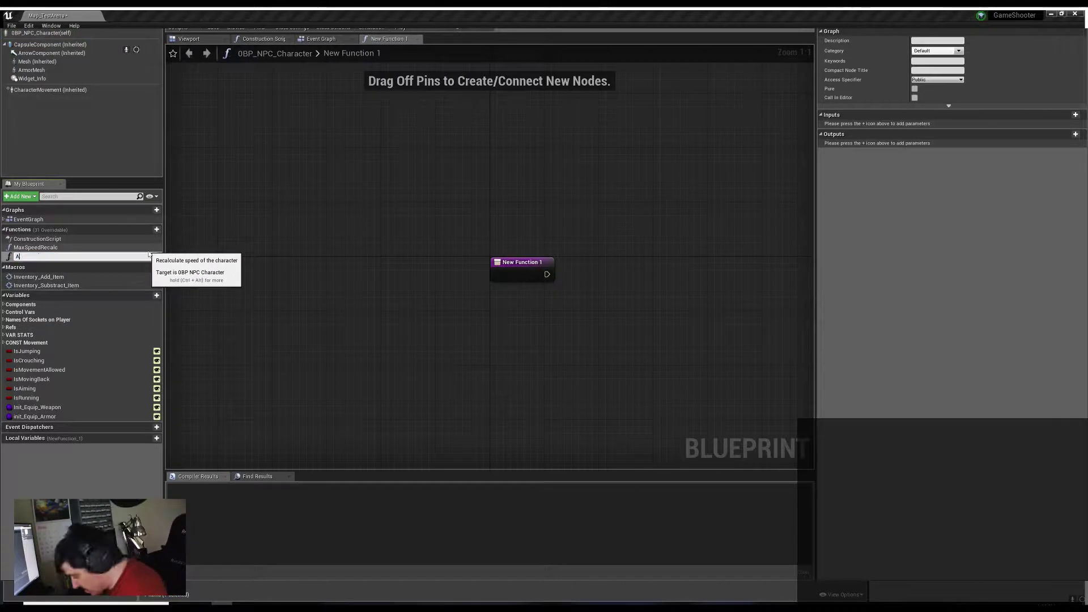
{"action": "type", "text": "n"}
{"action": "key", "text": "Return"}
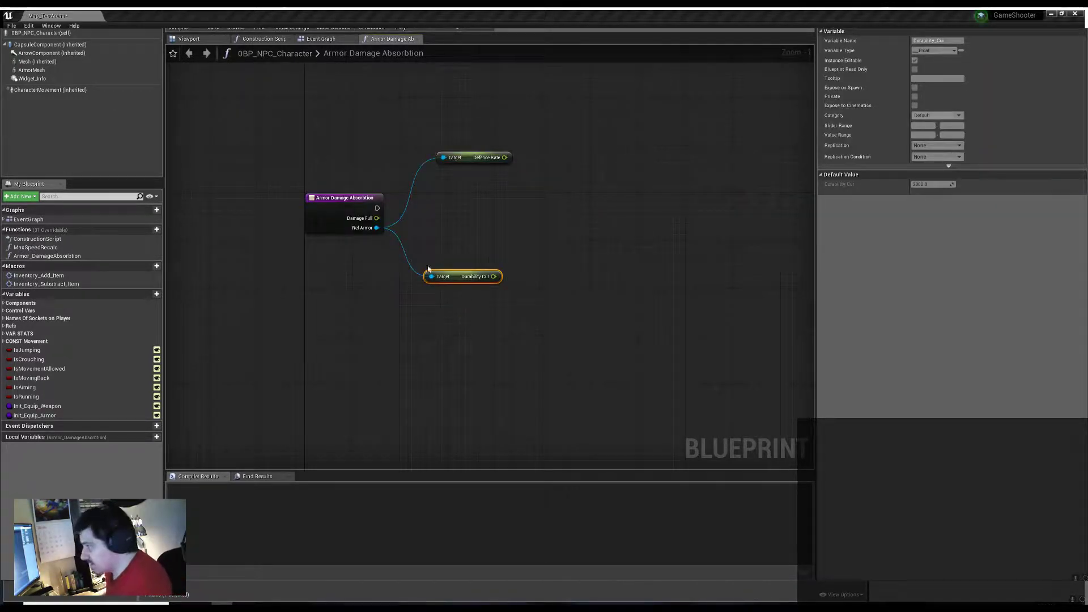
Add a Durability Cur setter off the armour reference
{"action": "scroll", "coordinate": [364, 324], "scroll_direction": "down", "scroll_amount": 2}
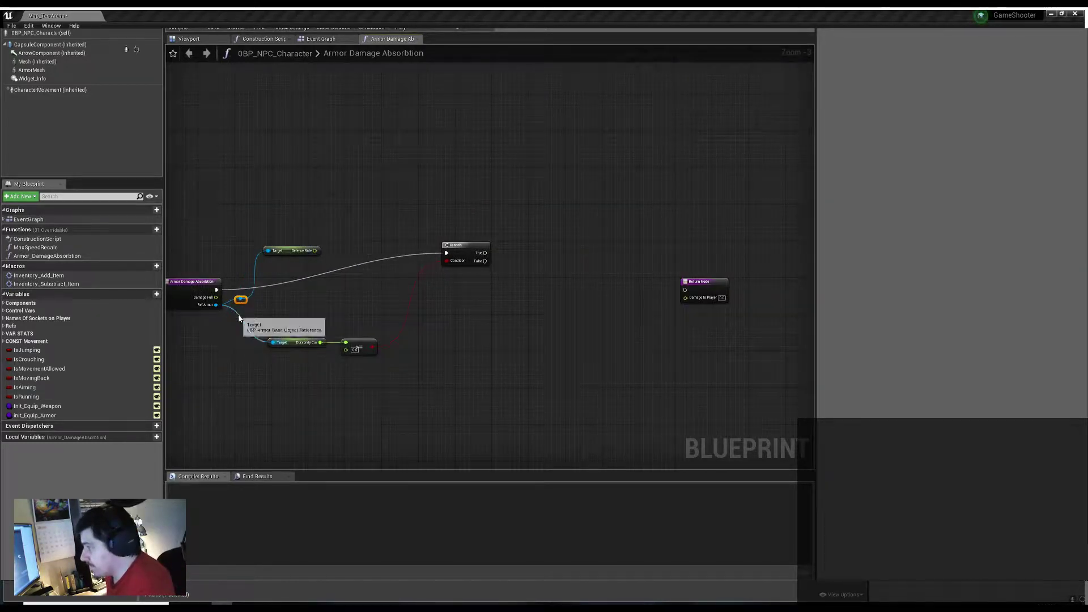
{"action": "mouse_move", "coordinate": [179, 286]}
{"action": "left_mouse_down"}
{"action": "mouse_move", "coordinate": [499, 309]}
{"action": "mouse_move", "coordinate": [591, 383]}
{"action": "mouse_move", "coordinate": [617, 379]}
{"action": "left_mouse_up"}
{"action": "left_click", "coordinate": [538, 340]}
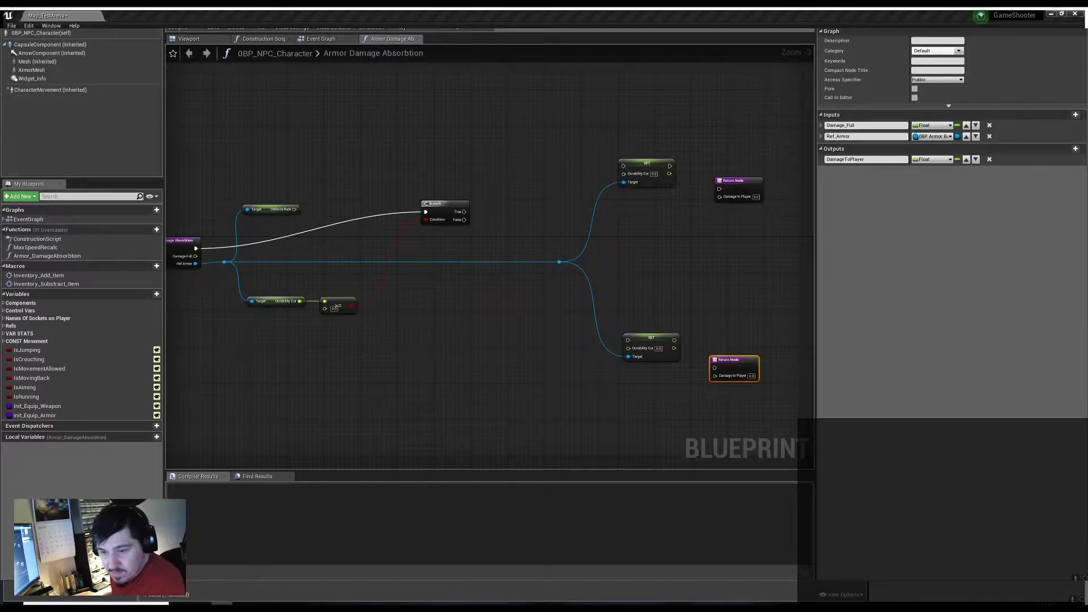
Feed durability minus full damage into the upper setter and clamp Defence Rate between 0 and 1
{"action": "left_click_drag", "start_coordinate": [195, 257], "coordinate": [624, 174]}
{"action": "left_click", "coordinate": [562, 211]}
{"action": "right_click_drag", "start_coordinate": [735, 229], "coordinate": [697, 238]}
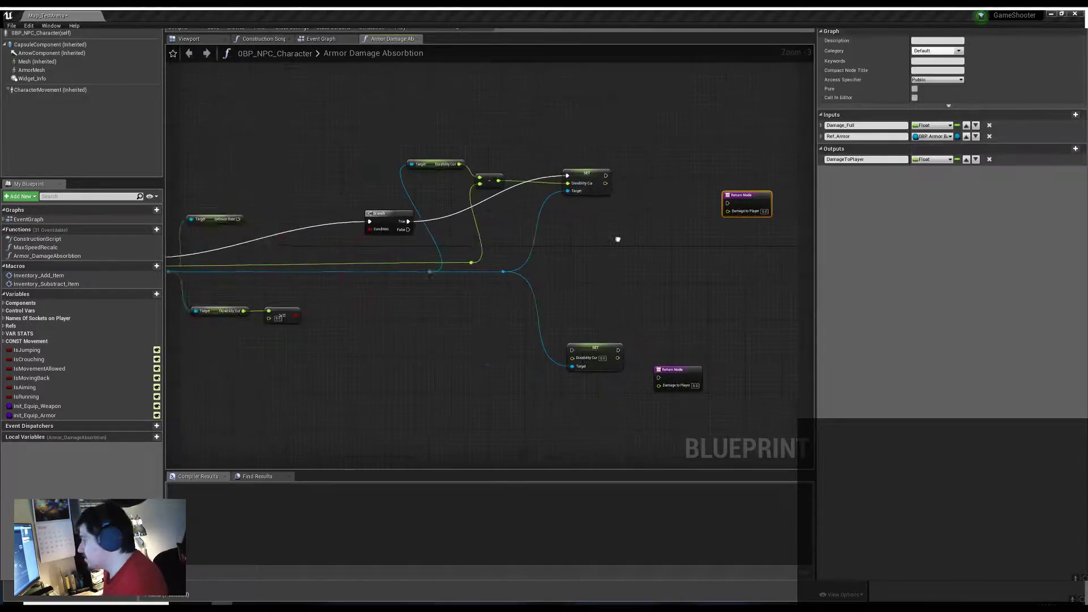
{"action": "left_click", "coordinate": [482, 292]}
{"action": "left_click_drag", "start_coordinate": [518, 293], "coordinate": [534, 295]}
{"action": "left_click", "coordinate": [567, 391]}
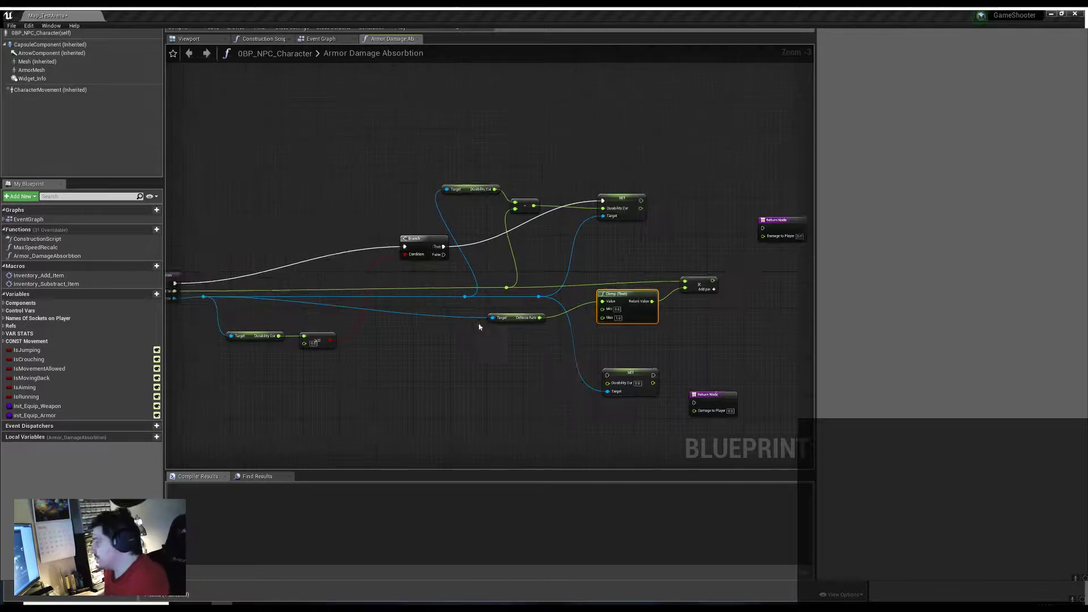
Add a subtraction after the multiply node leading to the Return Node
{"action": "right_click_drag", "start_coordinate": [578, 307], "coordinate": [501, 357]}
{"action": "left_click", "coordinate": [586, 322]}
{"action": "scroll", "coordinate": [587, 322], "scroll_direction": "down", "scroll_amount": 1}
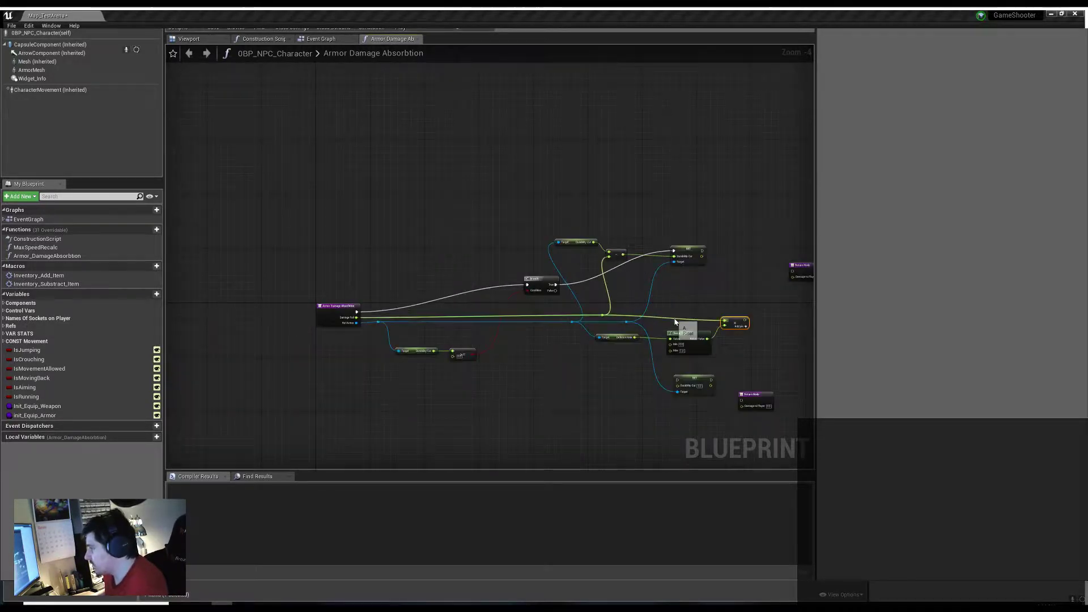
{"action": "left_click_drag", "start_coordinate": [598, 320], "coordinate": [593, 278]}
{"action": "left_click", "coordinate": [618, 309]}
Straighten the Damage Full and Ref Armor connections from the function entry node
{"action": "left_click", "coordinate": [503, 264]}
{"action": "right_click_drag", "start_coordinate": [503, 264], "coordinate": [640, 249]}
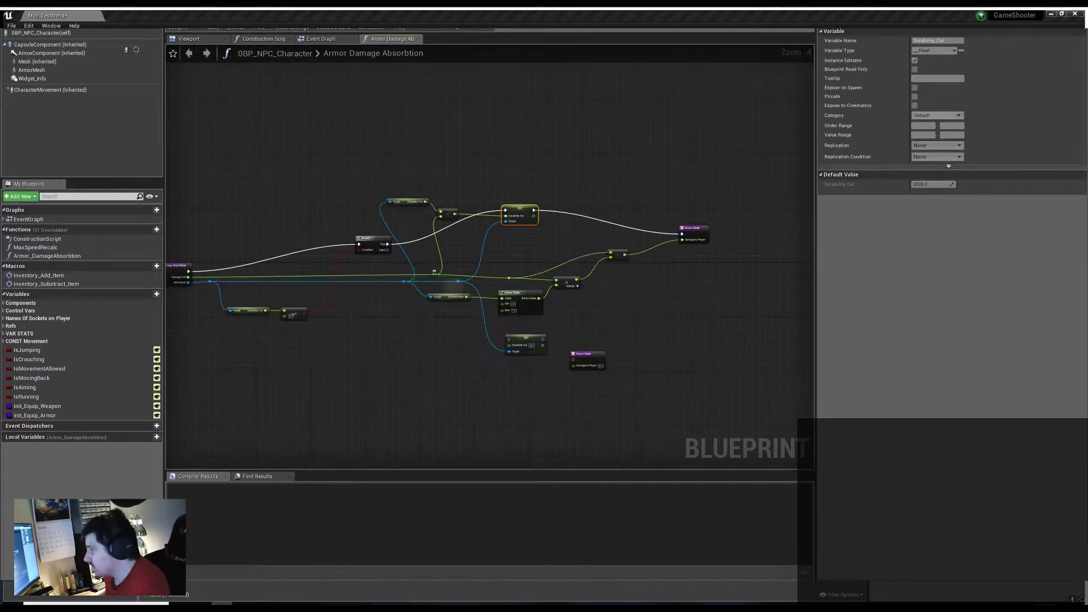
{"action": "left_click", "coordinate": [187, 258]}
{"action": "scroll", "coordinate": [467, 301], "scroll_direction": "up", "scroll_amount": 3}
{"action": "right_click", "coordinate": [352, 307]}
{"action": "mouse_move", "coordinate": [445, 361]}
{"action": "left_click", "coordinate": [483, 360]}
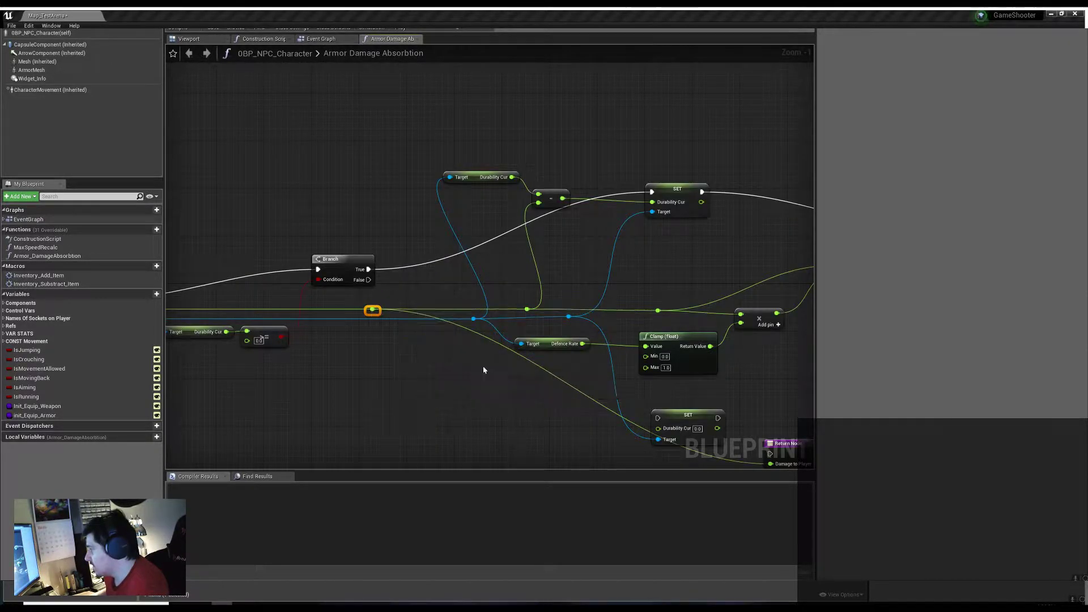
{"action": "scroll", "coordinate": [445, 329], "scroll_direction": "down", "scroll_amount": 3}
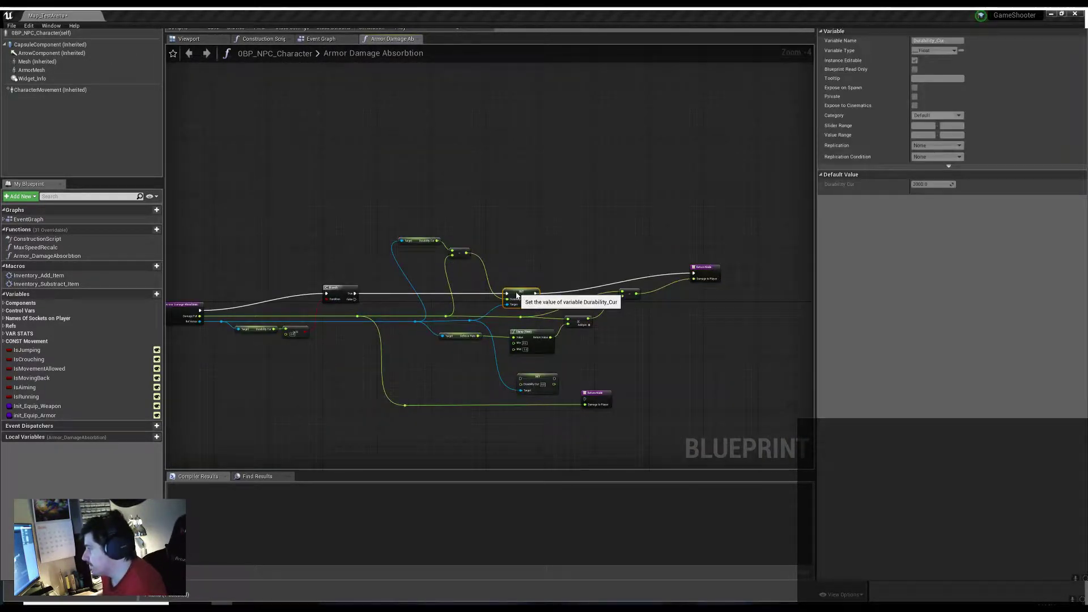
{"action": "scroll", "coordinate": [359, 311], "scroll_direction": "up", "scroll_amount": 3}
{"action": "right_click", "coordinate": [228, 327]}
{"action": "mouse_move", "coordinate": [311, 381]}
{"action": "left_click", "coordinate": [382, 385]}
{"action": "scroll", "coordinate": [474, 260], "scroll_direction": "down", "scroll_amount": 1}
Connect the Branch False path to the lower setter and frame the whole network
{"action": "left_click_drag", "start_coordinate": [331, 226], "coordinate": [578, 351]}
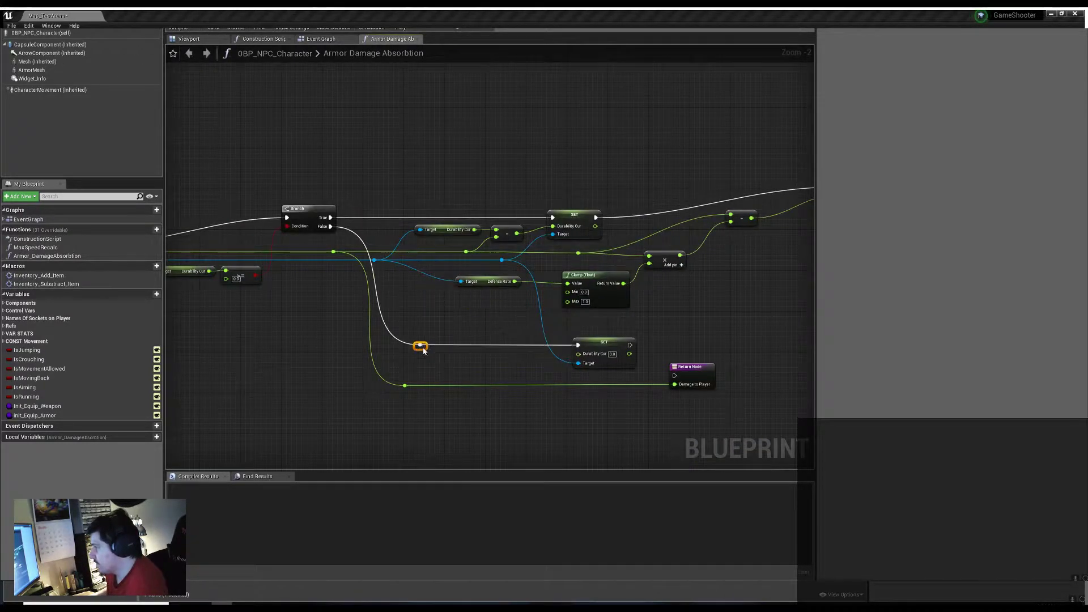
{"action": "scroll", "coordinate": [397, 266], "scroll_direction": "down", "scroll_amount": 1}
{"action": "scroll", "coordinate": [497, 347], "scroll_direction": "down", "scroll_amount": 2}
{"action": "left_click", "coordinate": [580, 291]}
{"action": "scroll", "coordinate": [559, 329], "scroll_direction": "up", "scroll_amount": 4}
{"action": "left_click", "coordinate": [498, 276]}
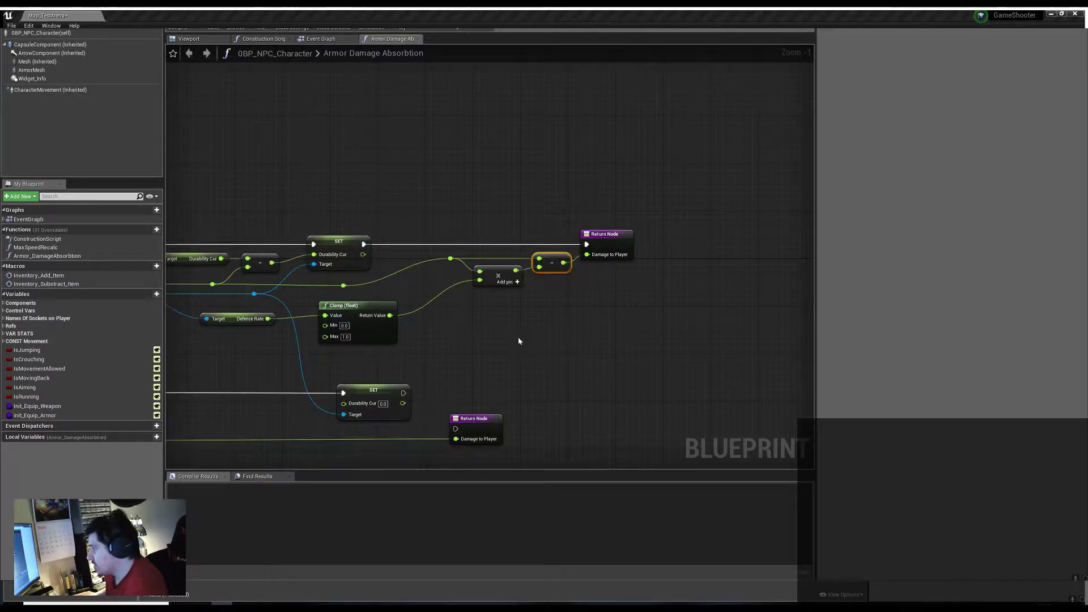
{"action": "scroll", "coordinate": [413, 269], "scroll_direction": "down", "scroll_amount": 2}
{"action": "mouse_move", "coordinate": [397, 278]}
{"action": "right_mouse_down"}
{"action": "mouse_move", "coordinate": [468, 283]}
{"action": "mouse_move", "coordinate": [459, 297]}
{"action": "right_mouse_up"}
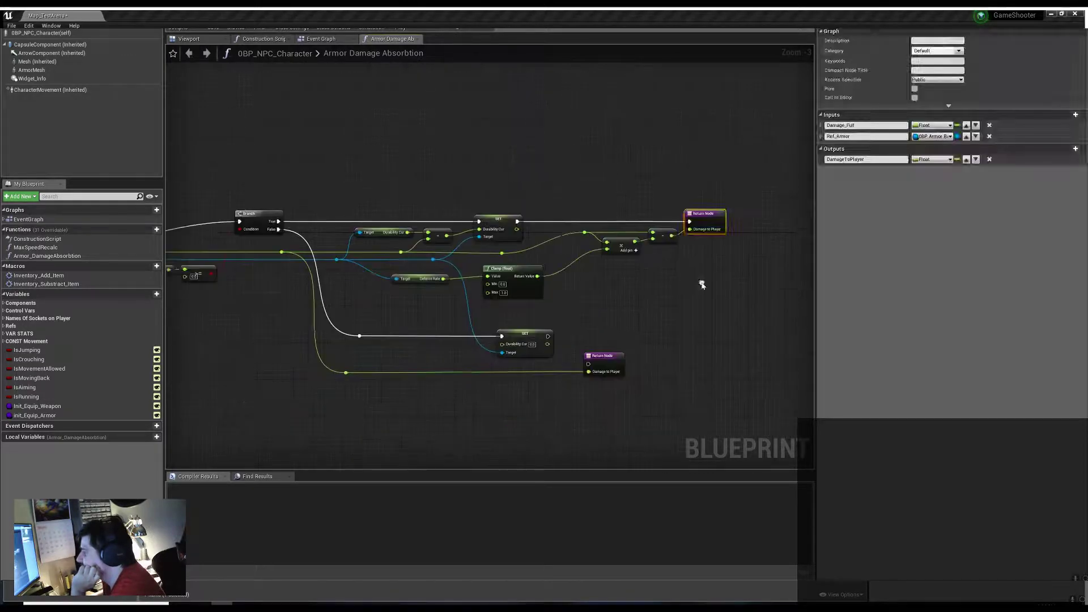
{"action": "right_click_drag", "start_coordinate": [542, 298], "coordinate": [522, 279]}
{"action": "scroll", "coordinate": [384, 310], "scroll_direction": "down", "scroll_amount": 2}
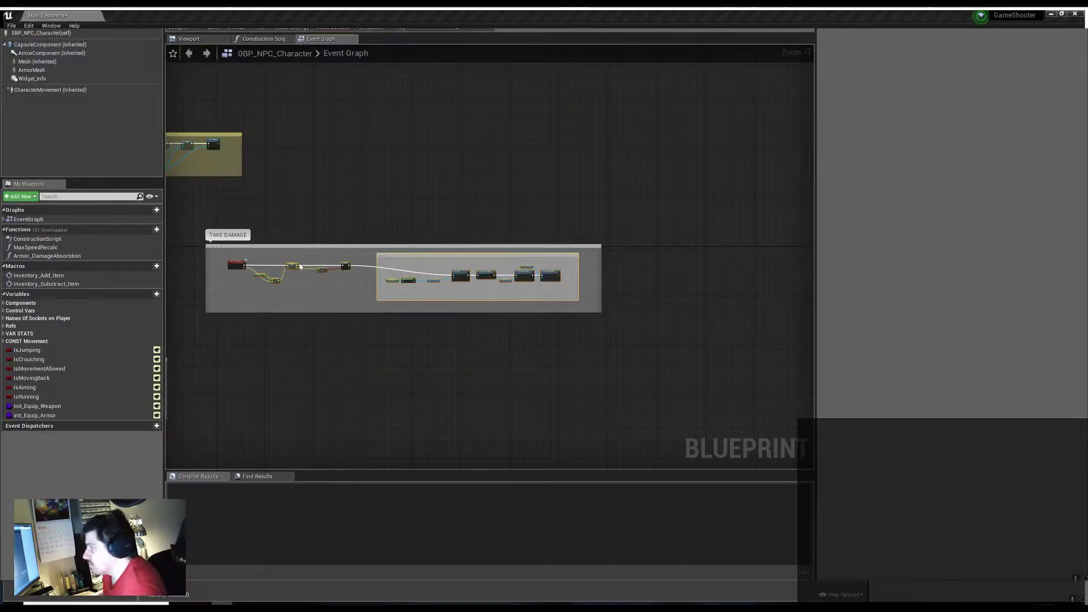
Call Armor Damage Absorption in Take Damage, feeding Ref Equipped Armor into Ref Armor
{"action": "scroll", "coordinate": [233, 265], "scroll_direction": "up", "scroll_amount": 5}
{"action": "left_click_drag", "start_coordinate": [47, 255], "coordinate": [320, 262]}
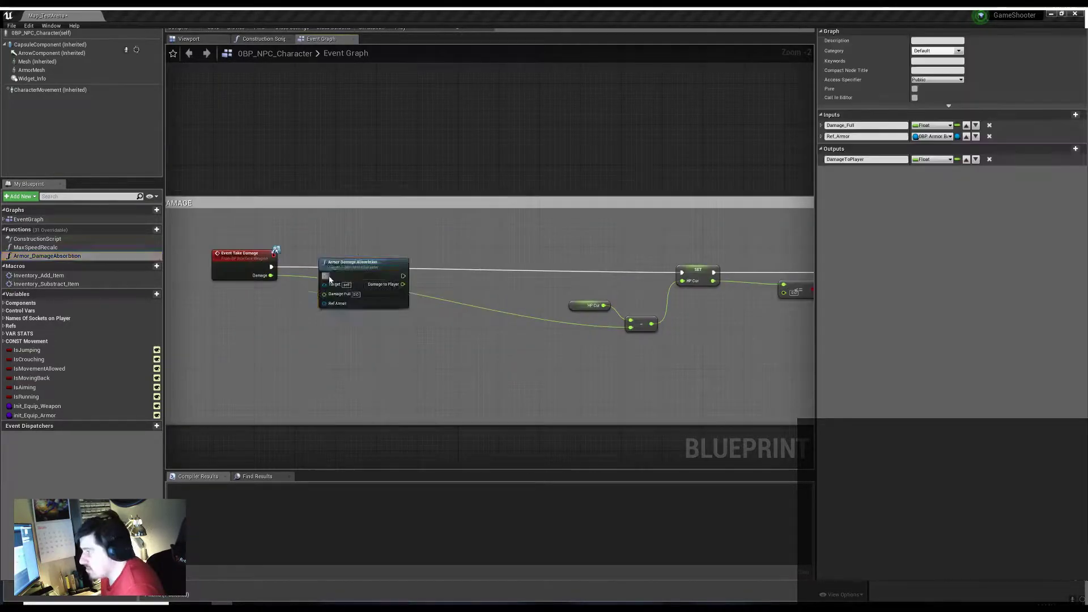
{"action": "scroll", "coordinate": [411, 282], "scroll_direction": "down", "scroll_amount": 1}
{"action": "scroll", "coordinate": [258, 188], "scroll_direction": "up", "scroll_amount": 1}
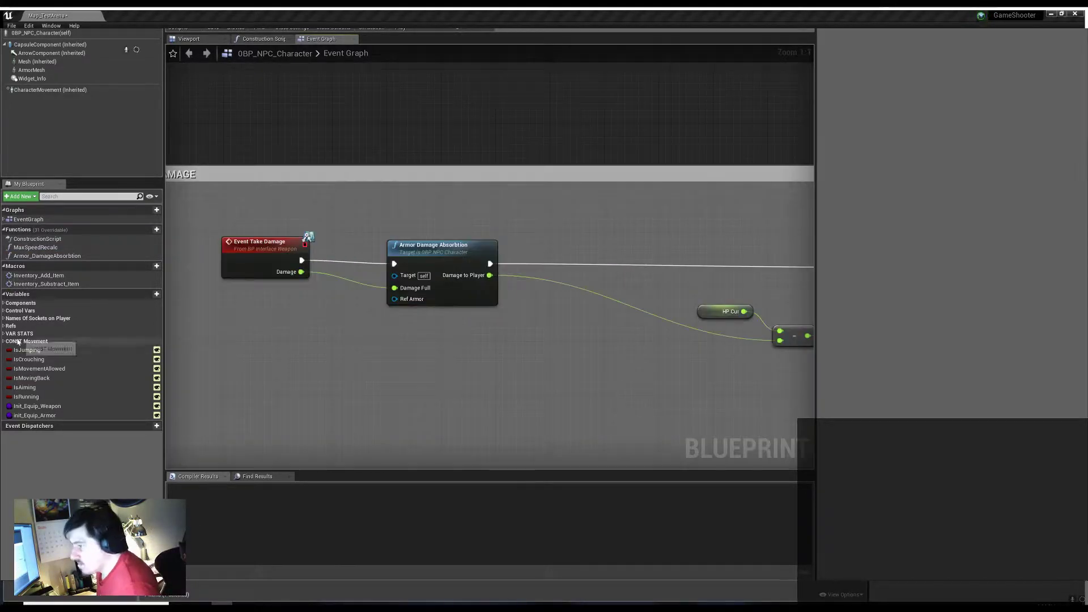
{"action": "left_click", "coordinate": [10, 326]}
{"action": "left_click_drag", "start_coordinate": [42, 334], "coordinate": [316, 306], "text": "ctrl"}
{"action": "left_click_drag", "start_coordinate": [378, 346], "coordinate": [400, 337]}
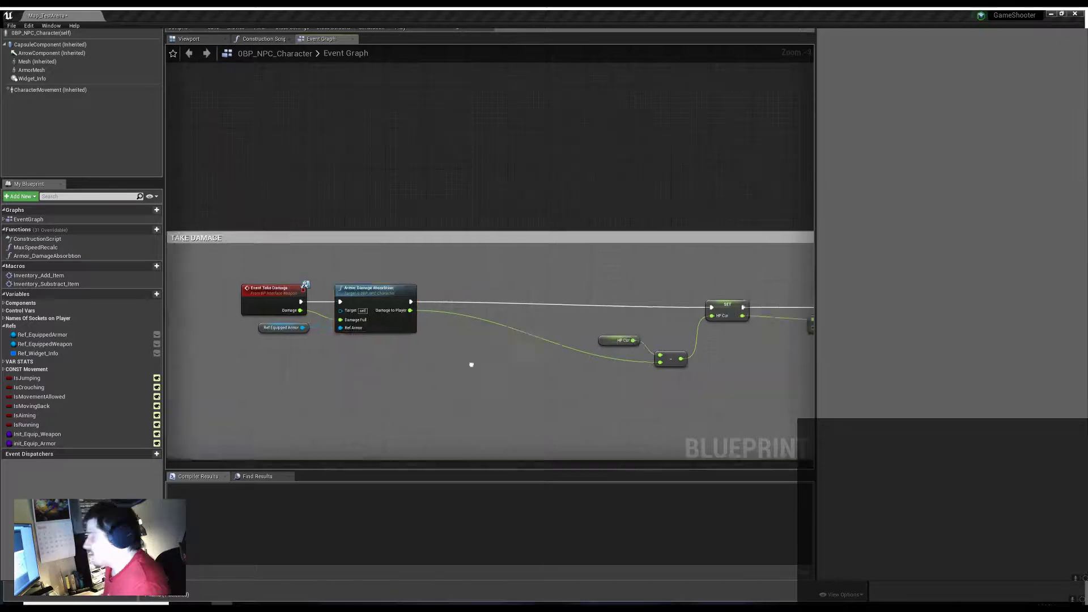
Move the HP Cur subtraction and SET nodes left and add a reroute on the damage wire
{"action": "right_click_drag", "start_coordinate": [469, 365], "coordinate": [242, 279]}
{"action": "mouse_move", "coordinate": [408, 340]}
{"action": "left_mouse_down"}
{"action": "mouse_move", "coordinate": [426, 346]}
{"action": "mouse_move", "coordinate": [444, 322]}
{"action": "left_mouse_up"}
{"action": "double_click", "coordinate": [449, 333]}
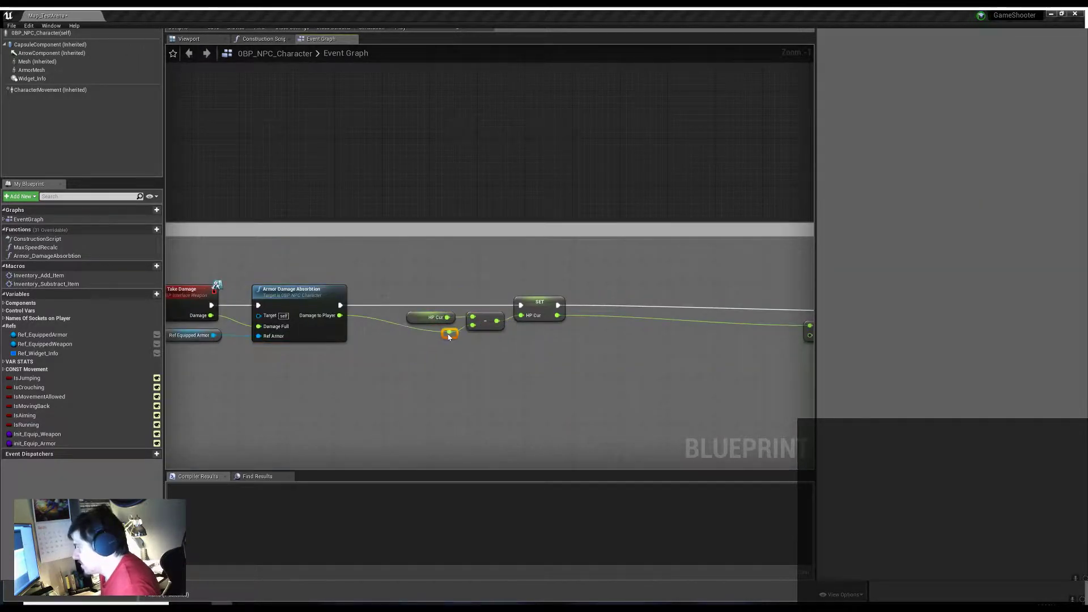
{"action": "scroll", "coordinate": [476, 357], "scroll_direction": "down", "scroll_amount": 1}
{"action": "scroll", "coordinate": [460, 309], "scroll_direction": "down", "scroll_amount": 1}
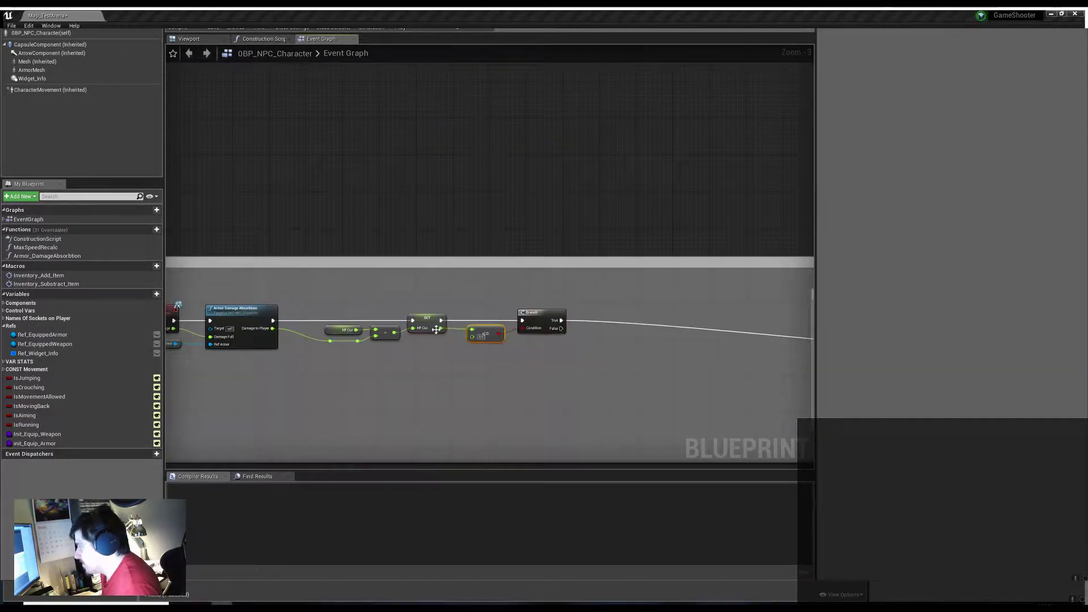
{"action": "scroll", "coordinate": [555, 339], "scroll_direction": "down", "scroll_amount": 3}
Check the Death comment group, then return to the Map_TestArena level editor
{"action": "left_click", "coordinate": [555, 339]}
{"action": "scroll", "coordinate": [485, 299], "scroll_direction": "up", "scroll_amount": 4}
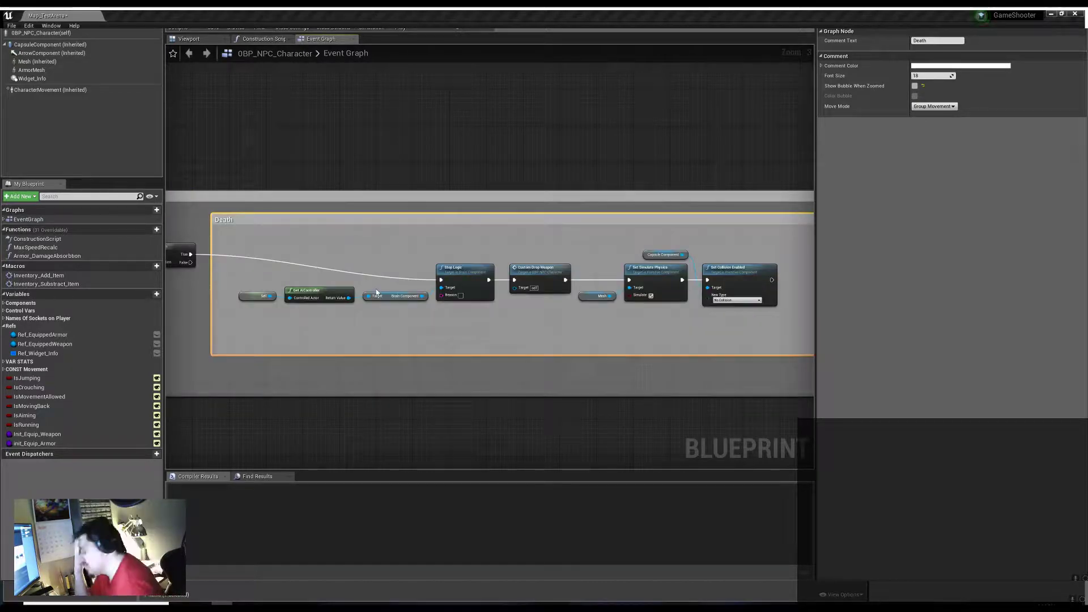
{"action": "scroll", "coordinate": [356, 370], "scroll_direction": "down", "scroll_amount": 2}
{"action": "scroll", "coordinate": [479, 352], "scroll_direction": "down", "scroll_amount": 2}
{"action": "left_click", "coordinate": [659, 313]}
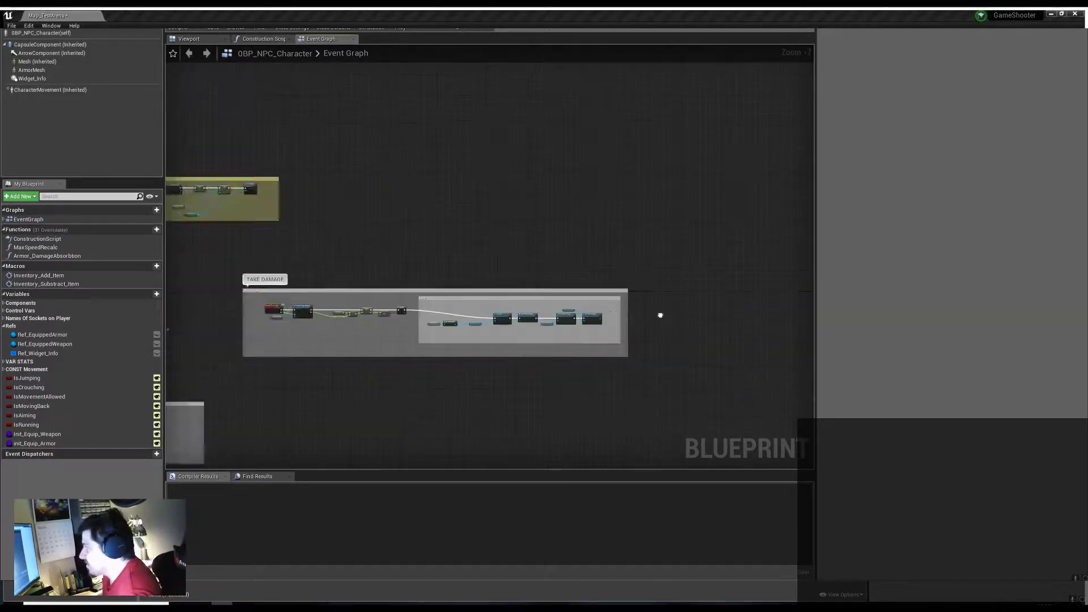
{"action": "left_click", "coordinate": [54, 15]}
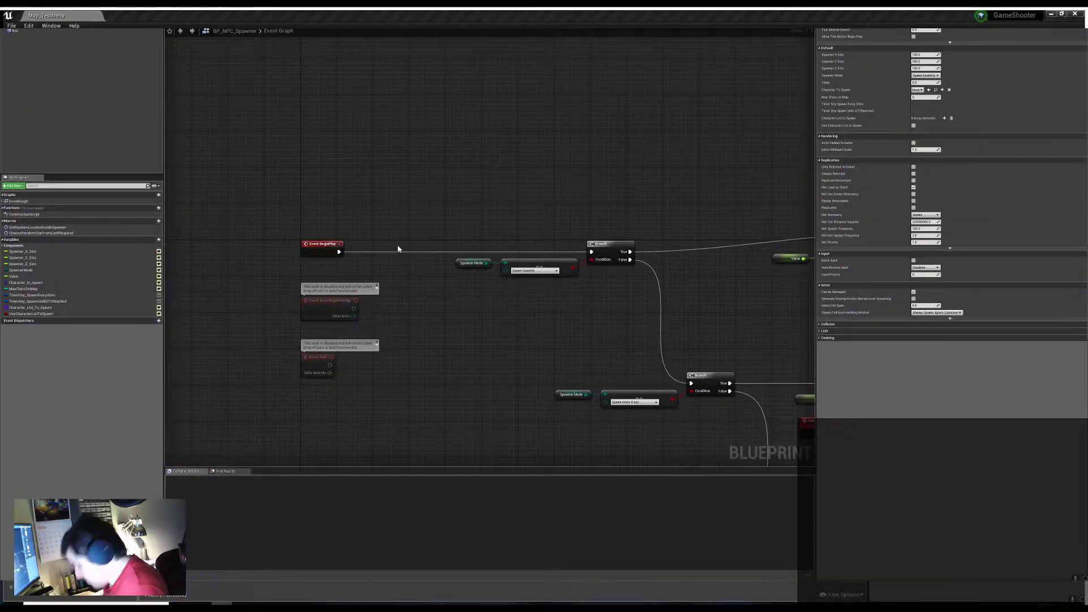
Add a Spawner Active bool variable with the tooltip 'If spawn anything'
{"action": "key", "text": "ctrl+v"}
{"action": "right_click_drag", "start_coordinate": [361, 243], "coordinate": [249, 231]}
{"action": "scroll", "coordinate": [558, 197], "scroll_direction": "down", "scroll_amount": 2}
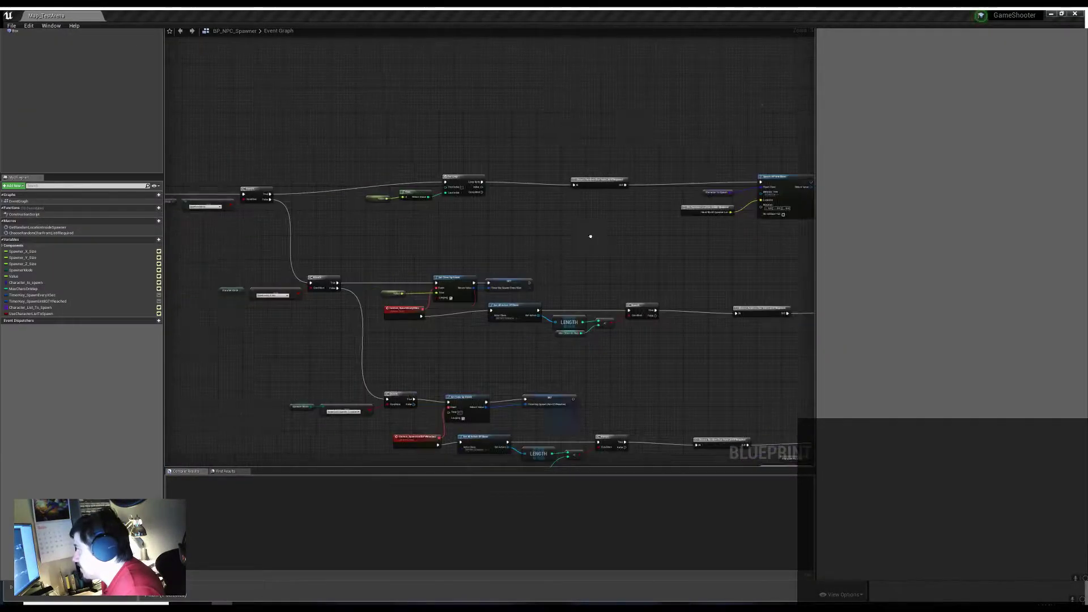
{"action": "right_click_drag", "start_coordinate": [590, 236], "coordinate": [328, 297]}
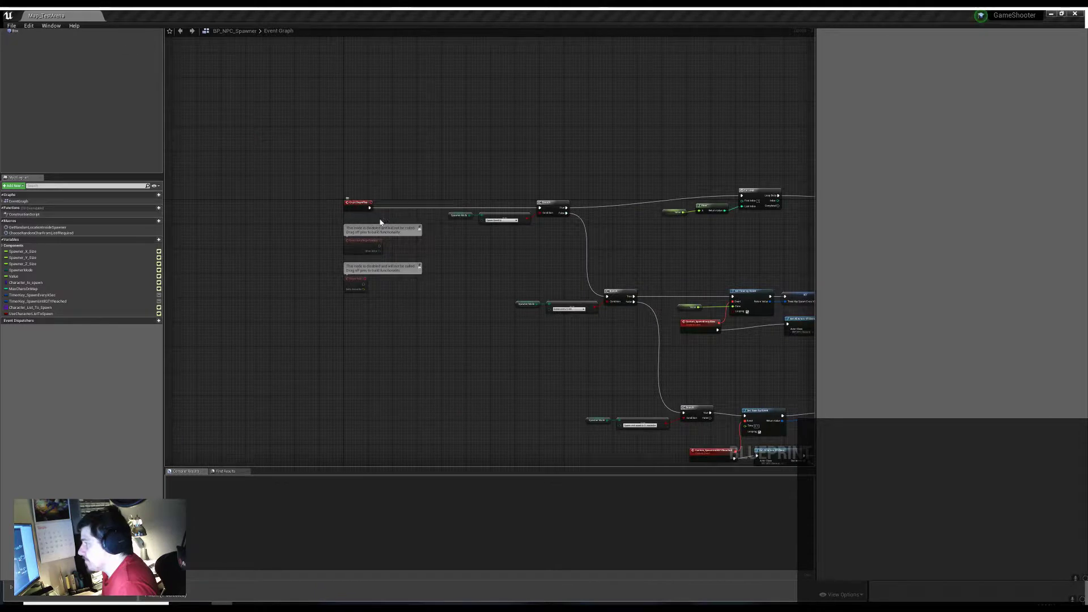
{"action": "scroll", "coordinate": [457, 288], "scroll_direction": "down", "scroll_amount": 2}
{"action": "left_click", "coordinate": [150, 240]}
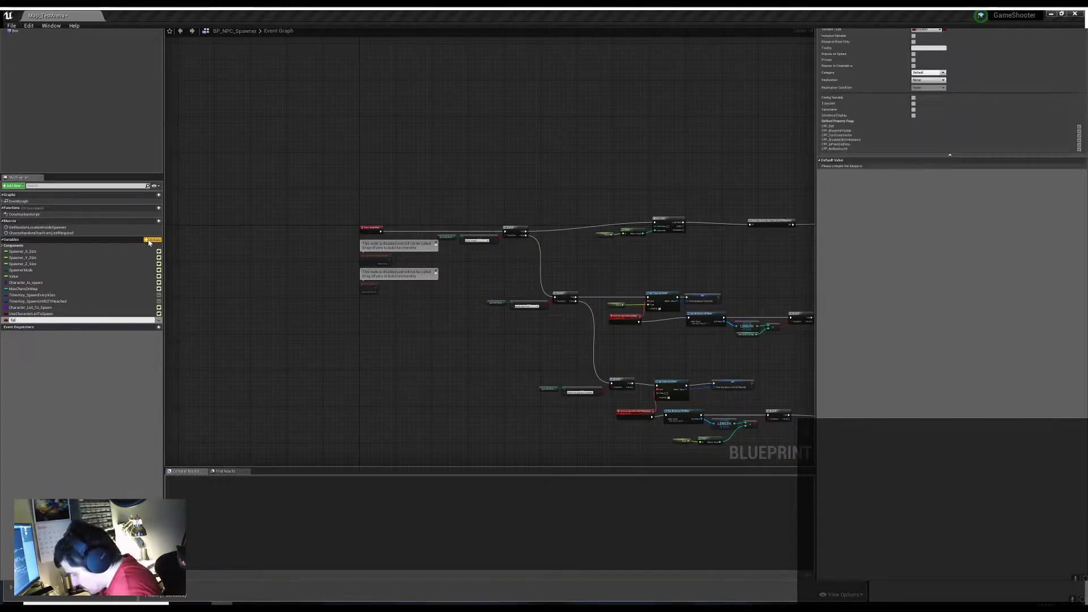
{"action": "left_click", "coordinate": [929, 48]}
{"action": "type", "text": "If spawn anything"}
{"action": "key", "text": "Return"}
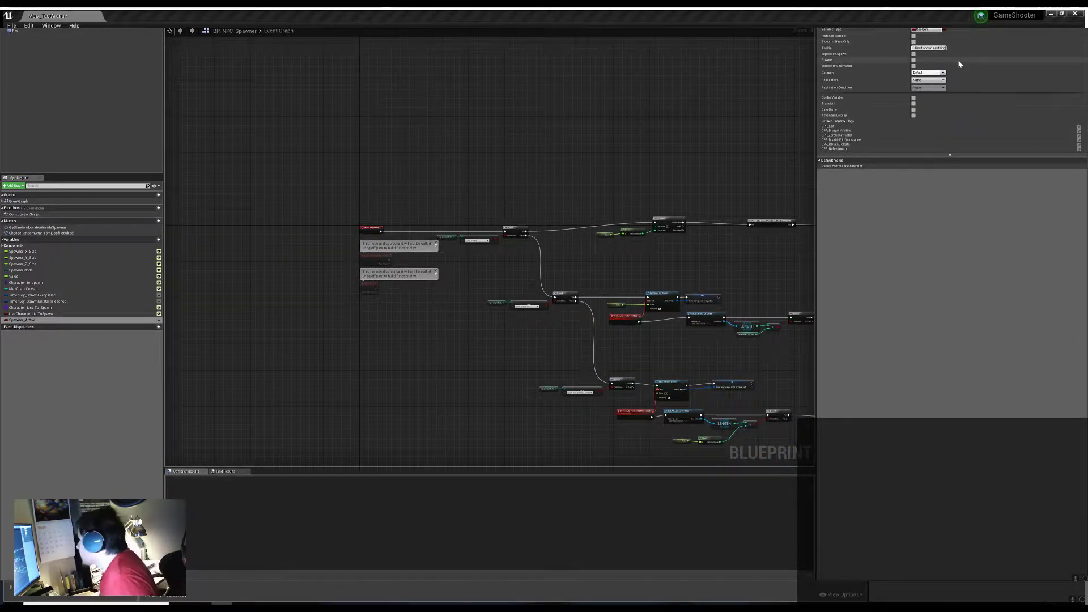
Branch BeginPlay on Spawner Active and add Set Timer by Event on the False output
{"action": "scroll", "coordinate": [229, 274], "scroll_direction": "up", "scroll_amount": 2}
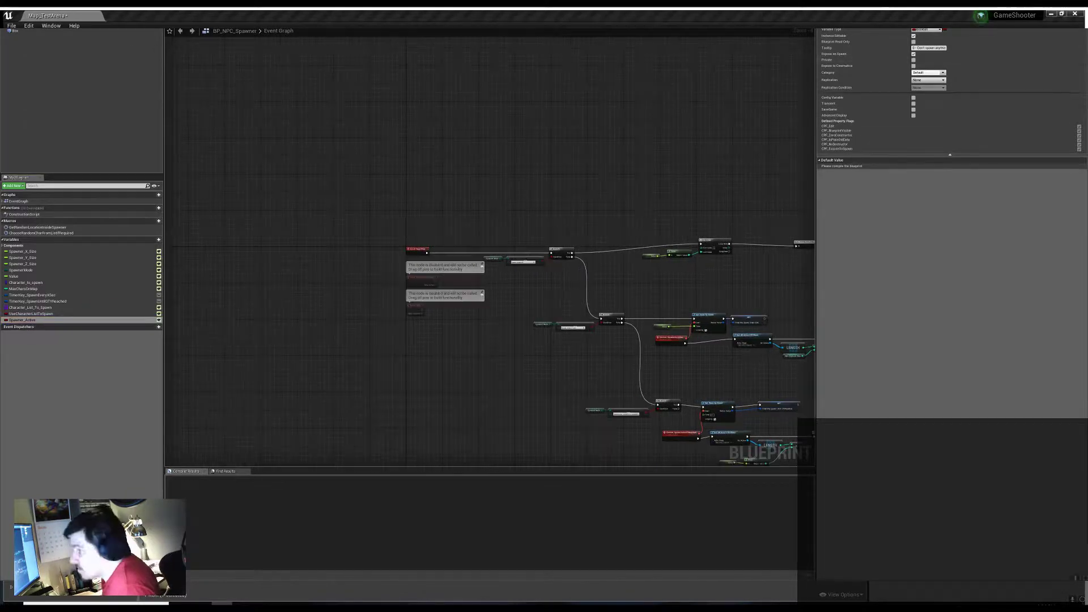
{"action": "scroll", "coordinate": [393, 311], "scroll_direction": "up", "scroll_amount": 2}
{"action": "left_click", "coordinate": [395, 292]}
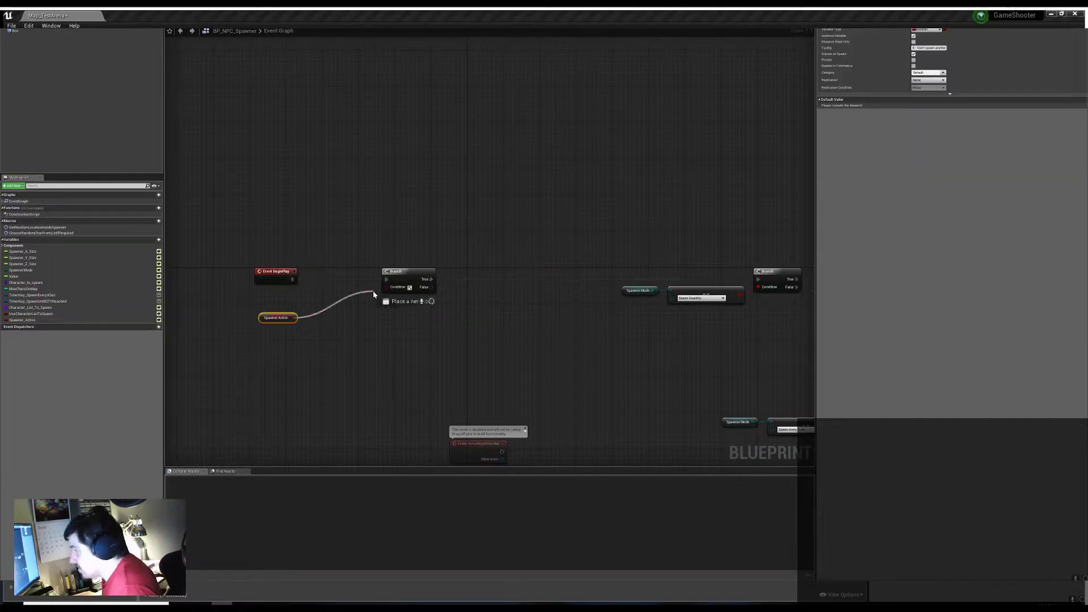
{"action": "left_click_drag", "start_coordinate": [22, 319], "coordinate": [340, 317]}
{"action": "right_click_drag", "start_coordinate": [413, 327], "coordinate": [352, 354]}
{"action": "left_click_drag", "start_coordinate": [364, 315], "coordinate": [397, 274]}
{"action": "type", "text": "timer"}
{"action": "left_click", "coordinate": [464, 372]}
{"action": "scroll", "coordinate": [509, 243], "scroll_direction": "down", "scroll_amount": 2}
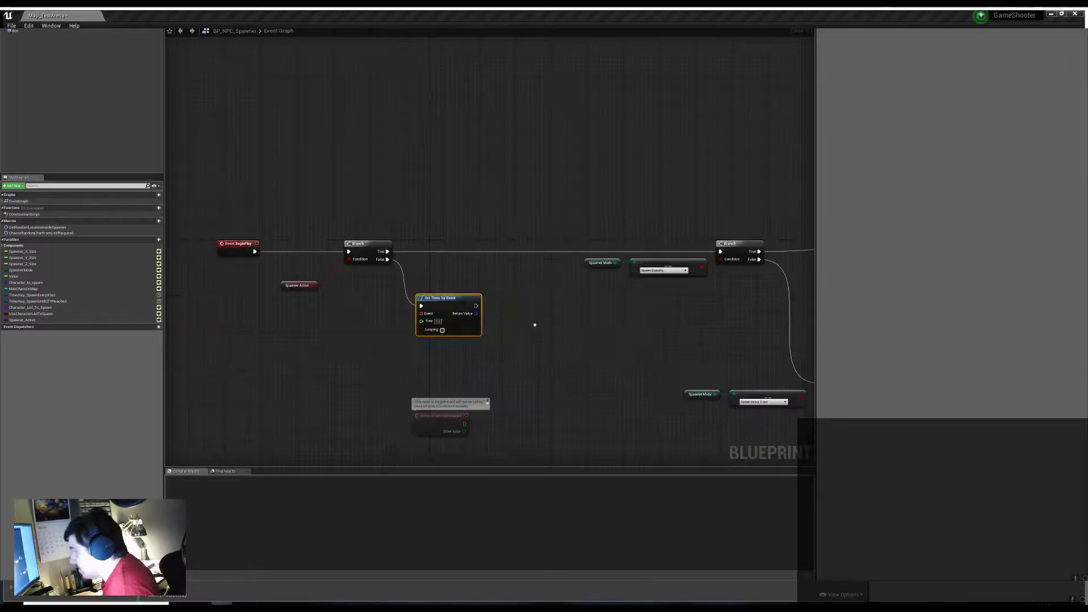
{"action": "scroll", "coordinate": [539, 324], "scroll_direction": "up", "scroll_amount": 2}
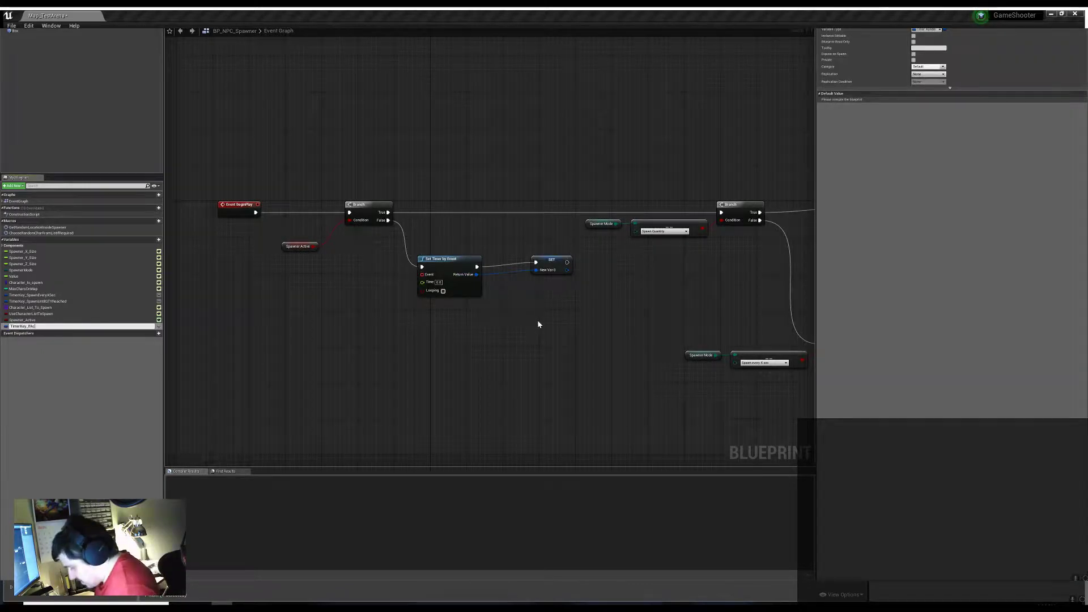
Create a custom event named SpawnerActive_Check for the timer's Event pin
{"action": "left_click_drag", "start_coordinate": [422, 274], "coordinate": [461, 369]}
{"action": "left_click", "coordinate": [470, 380]}
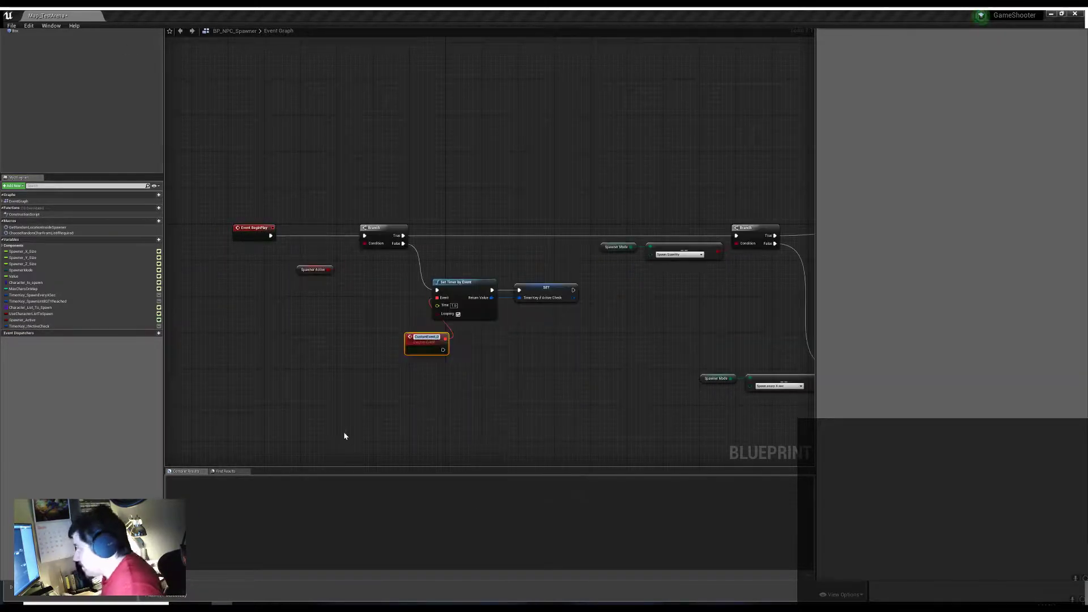
{"action": "type", "text": "SpawnerActive_Check"}
{"action": "key", "text": "Return"}
{"action": "left_click_drag", "start_coordinate": [458, 339], "coordinate": [376, 348]}
{"action": "right_click_drag", "start_coordinate": [376, 348], "coordinate": [352, 329]}
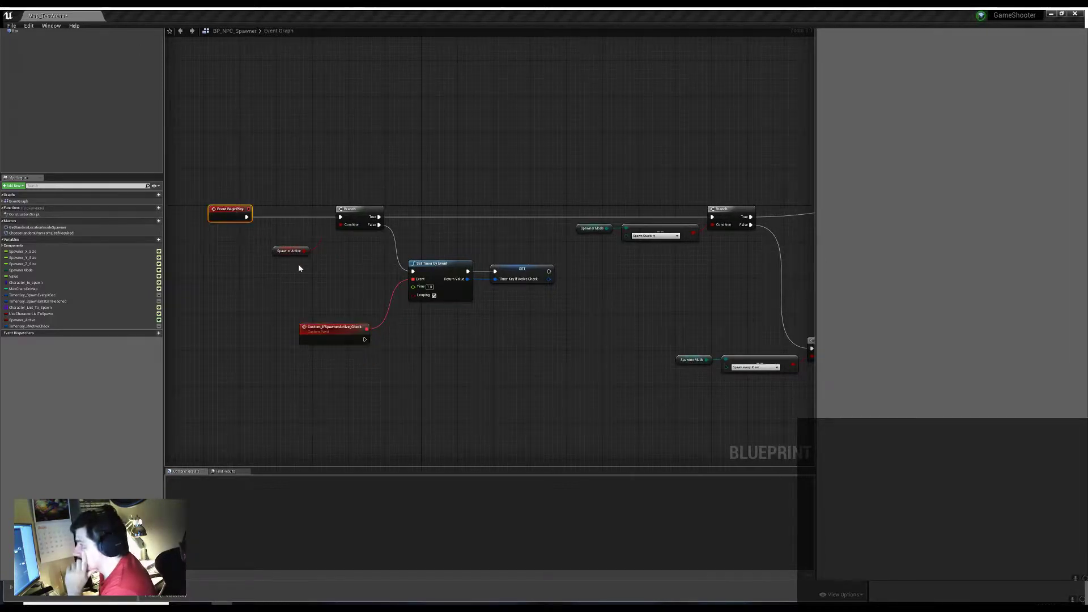
{"action": "scroll", "coordinate": [450, 185], "scroll_direction": "down", "scroll_amount": 1}
{"action": "mouse_move", "coordinate": [313, 250]}
{"action": "right_mouse_down"}
{"action": "mouse_move", "coordinate": [380, 307]}
{"action": "mouse_move", "coordinate": [412, 314]}
{"action": "right_mouse_up"}
Branch SpawnerActive_Check on Spawner Active, add Pause Timer by Handle, then run a quick play test
{"action": "mouse_move", "coordinate": [22, 320]}
{"action": "left_mouse_down"}
{"action": "mouse_move", "coordinate": [372, 346]}
{"action": "mouse_move", "coordinate": [406, 317]}
{"action": "left_mouse_up"}
{"action": "mouse_move", "coordinate": [483, 331]}
{"action": "right_mouse_down"}
{"action": "mouse_move", "coordinate": [436, 254]}
{"action": "mouse_move", "coordinate": [510, 179]}
{"action": "mouse_move", "coordinate": [460, 269]}
{"action": "right_mouse_up"}
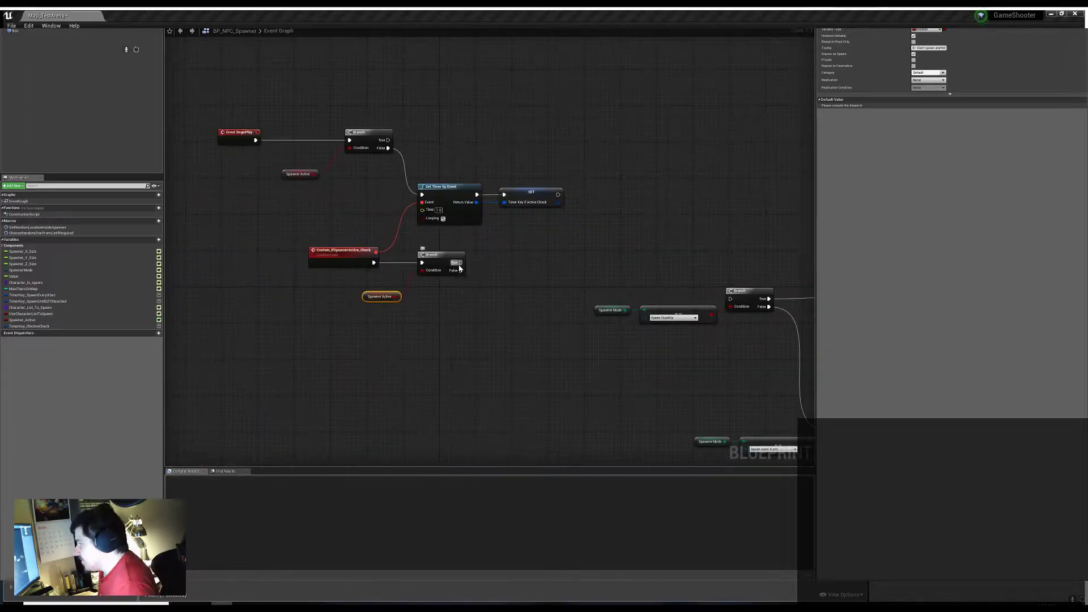
{"action": "key", "text": "ctrl+v"}
{"action": "left_click_drag", "start_coordinate": [488, 310], "coordinate": [499, 278]}
{"action": "type", "text": "pa"}
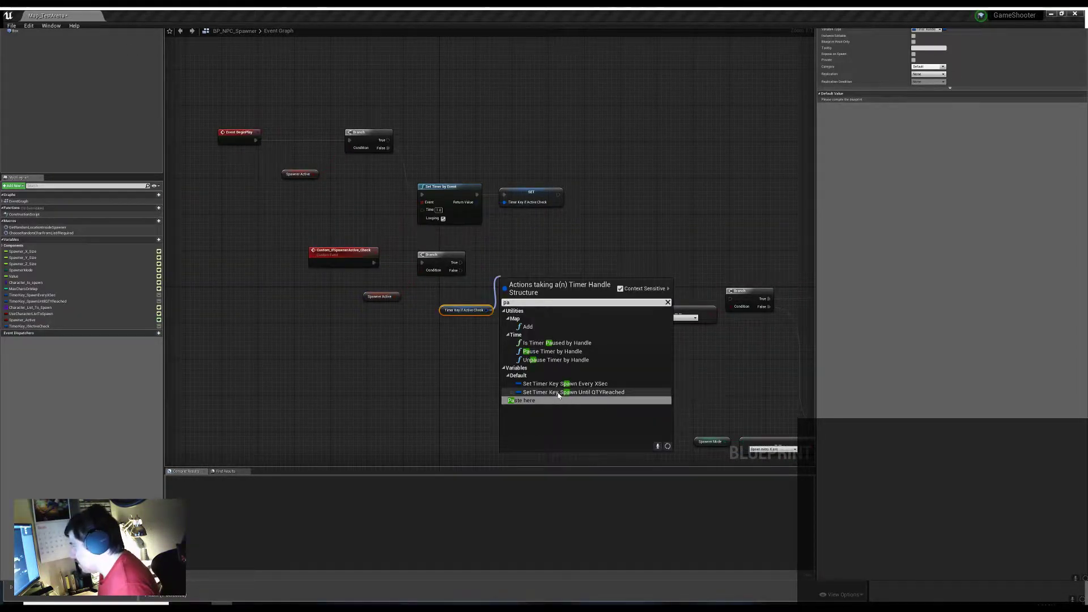
{"action": "left_click", "coordinate": [561, 352]}
{"action": "left_click", "coordinate": [465, 310]}
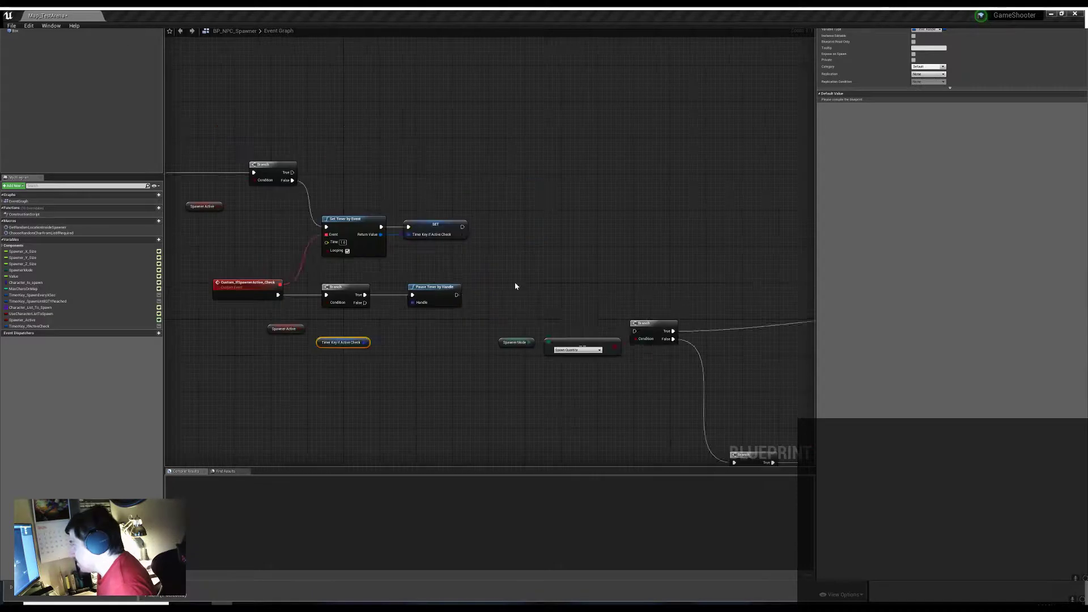
{"action": "mouse_move", "coordinate": [479, 370]}
{"action": "right_mouse_down"}
{"action": "mouse_move", "coordinate": [495, 342]}
{"action": "mouse_move", "coordinate": [416, 326]}
{"action": "mouse_move", "coordinate": [430, 247]}
{"action": "right_mouse_up"}
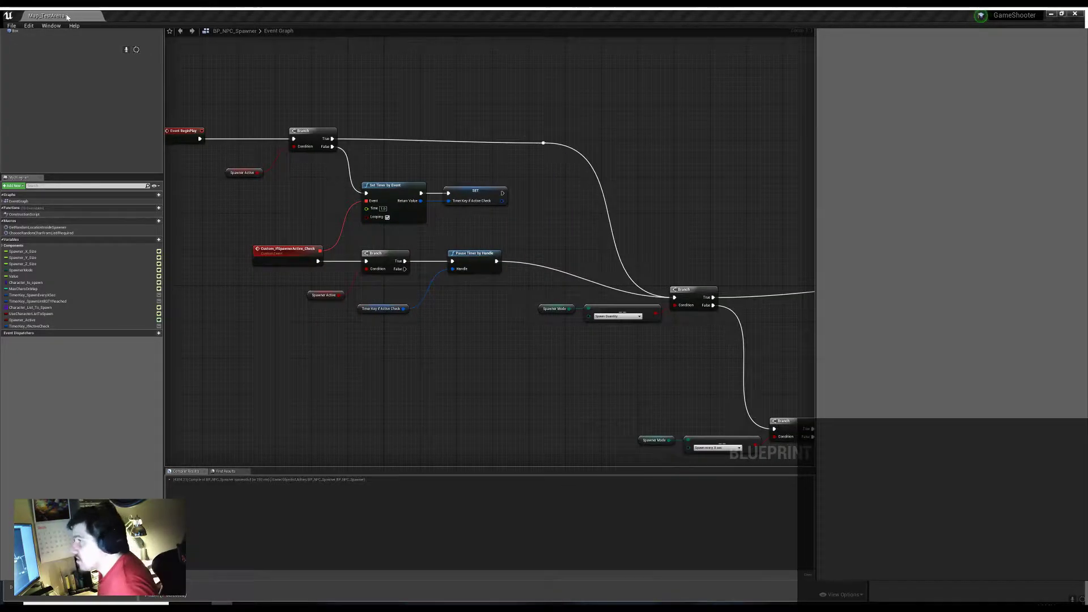
{"action": "key", "text": "alt+p"}
{"action": "key", "text": "Escape"}
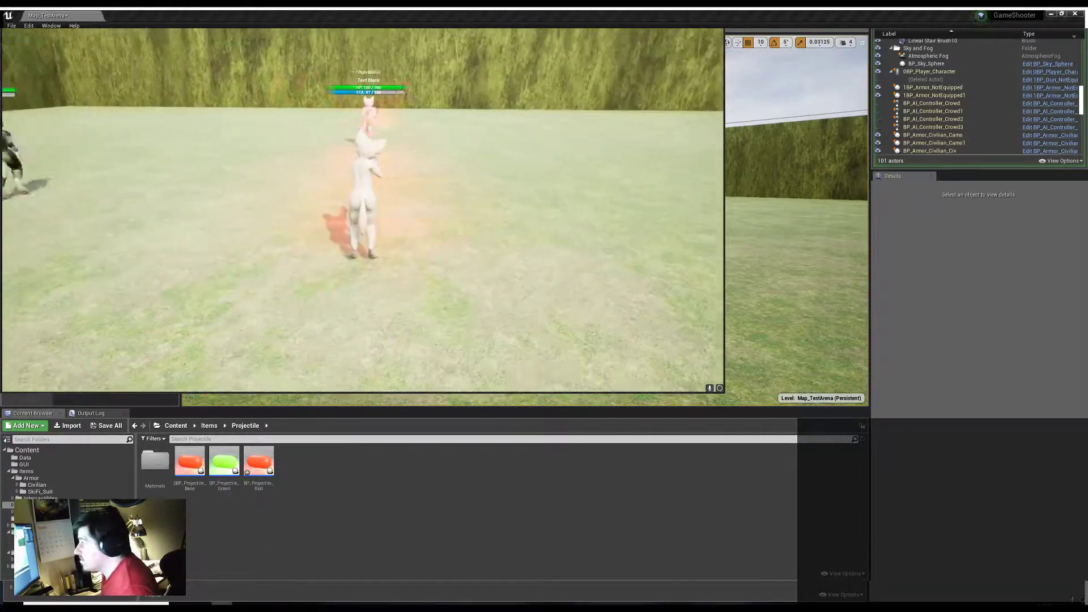
Stop the current test, play-test the arena again, then browse to the Interractibles content folder
{"action": "key", "text": "Escape"}
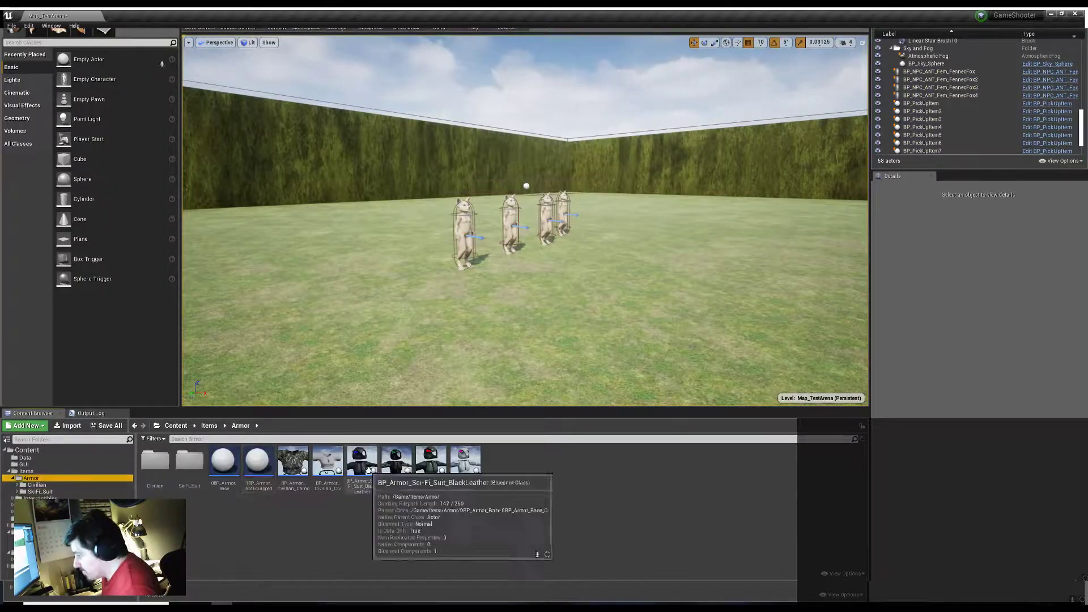
{"action": "key", "text": "alt+p"}
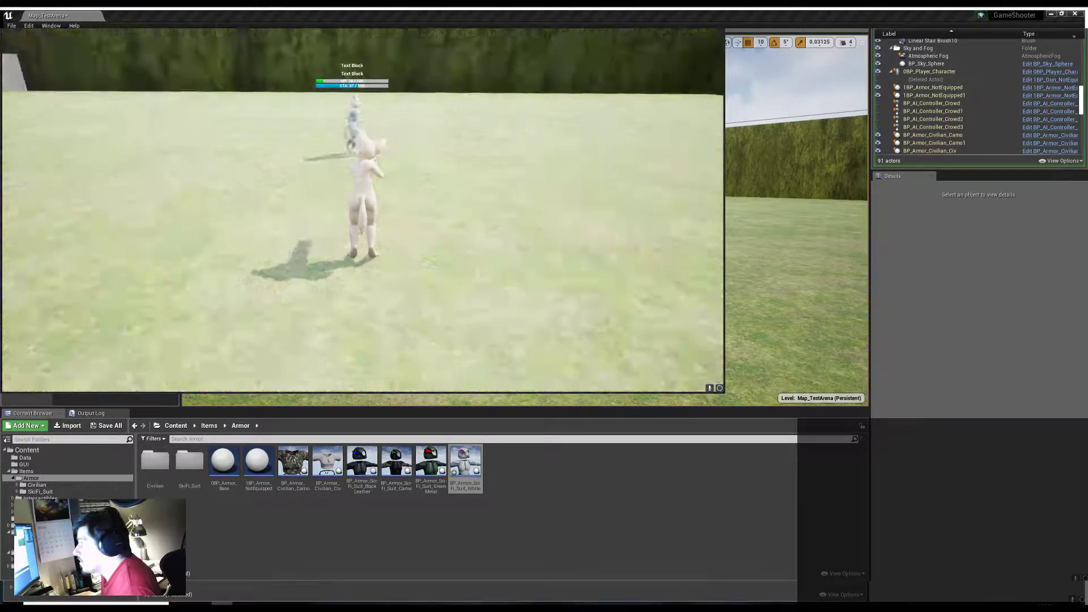
{"action": "key", "text": "Escape"}
{"action": "left_click", "coordinate": [84, 498]}
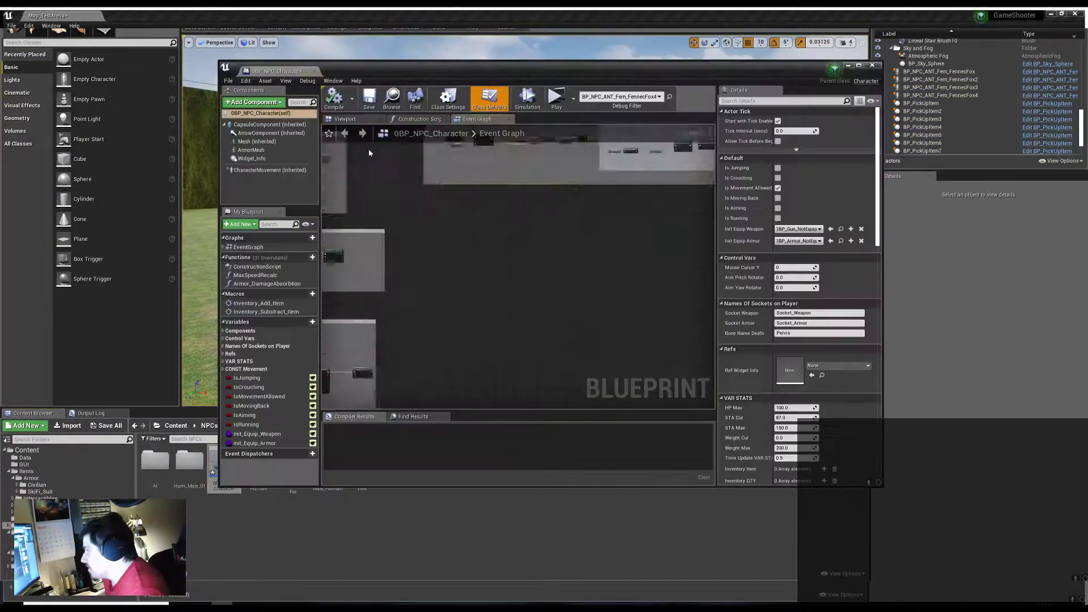
Maximize the Blueprint editor and wire Damage Full into the >= comparison in Armor_DamageAbsorbtion
{"action": "scroll", "coordinate": [539, 260], "scroll_direction": "down", "scroll_amount": 2}
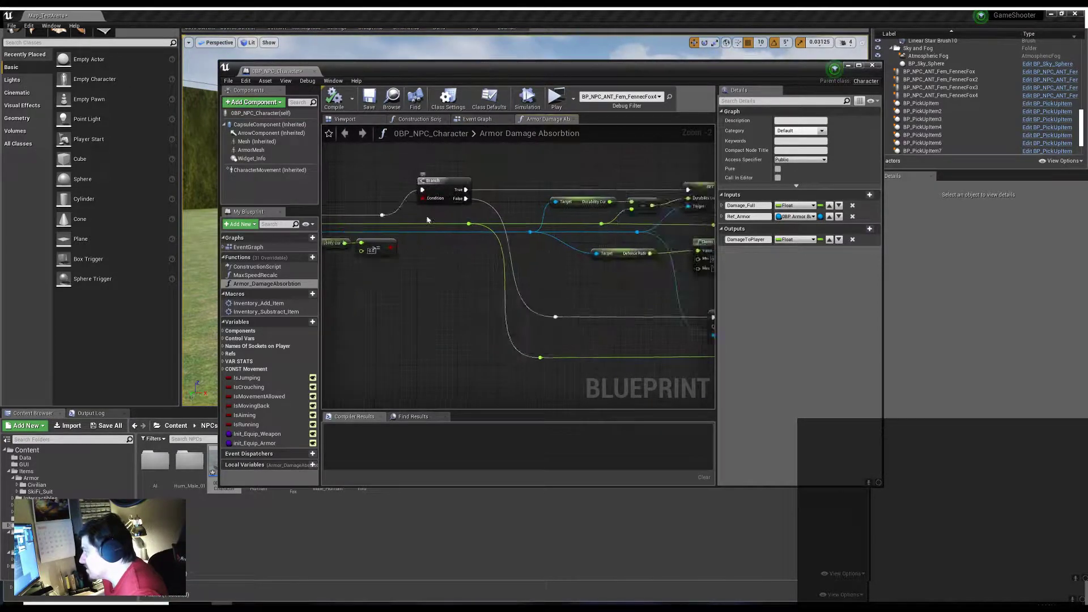
{"action": "scroll", "coordinate": [623, 266], "scroll_direction": "up", "scroll_amount": 2}
{"action": "scroll", "coordinate": [665, 377], "scroll_direction": "down", "scroll_amount": 2}
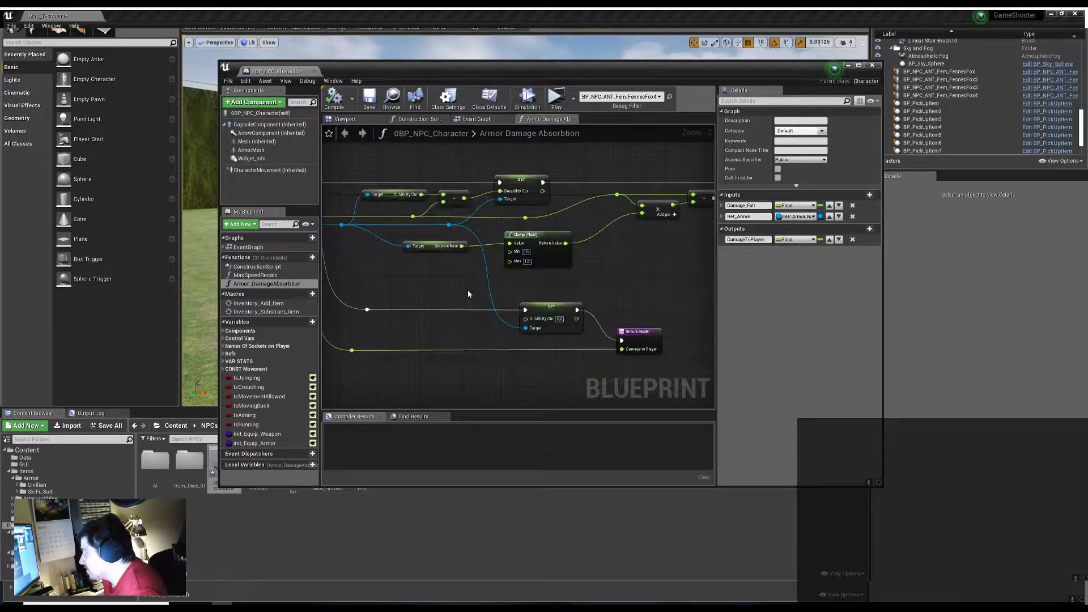
{"action": "scroll", "coordinate": [606, 354], "scroll_direction": "up", "scroll_amount": 2}
{"action": "key", "text": "super+Up"}
{"action": "scroll", "coordinate": [214, 252], "scroll_direction": "down", "scroll_amount": 1}
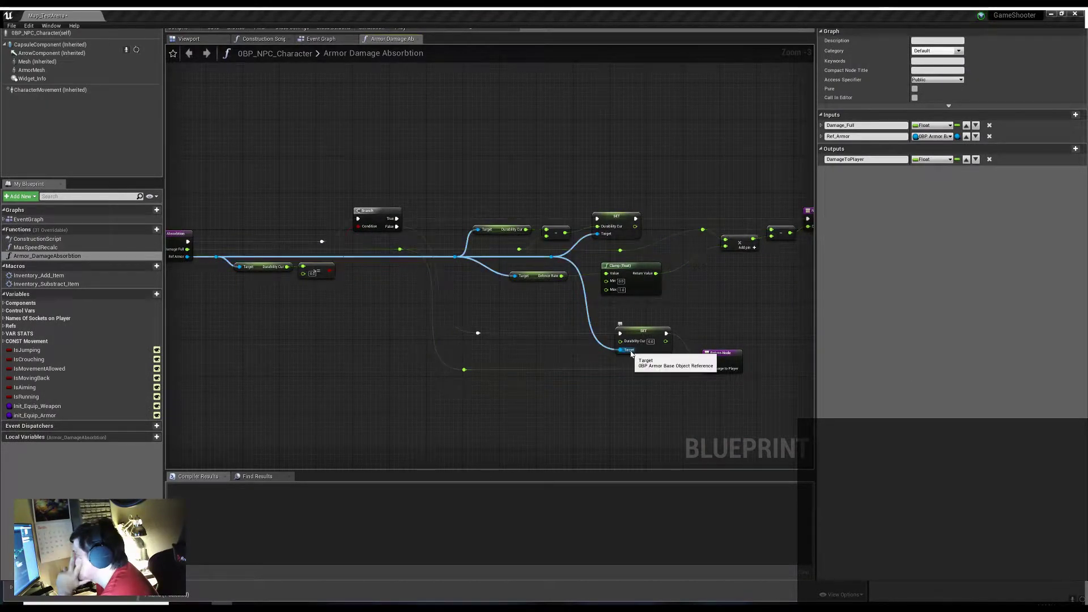
{"action": "right_click_drag", "start_coordinate": [292, 277], "coordinate": [368, 312]}
{"action": "left_click_drag", "start_coordinate": [380, 308], "coordinate": [264, 284]}
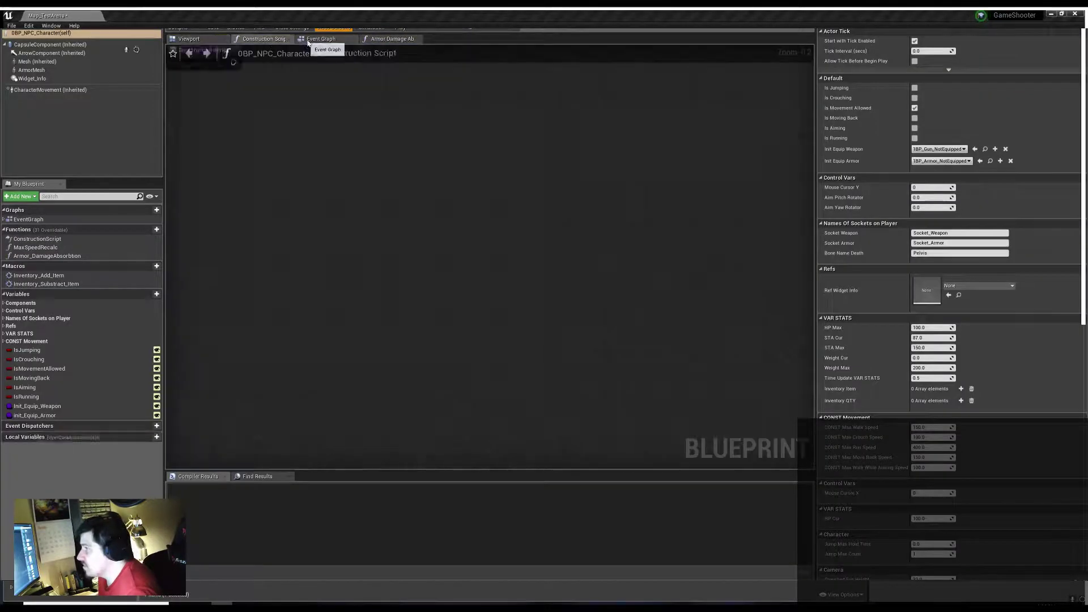
Select the Set Simulate Physics node and bring the Equipment and WIDGET_INFO REF comments into view
{"action": "right_click_drag", "start_coordinate": [737, 323], "coordinate": [547, 303]}
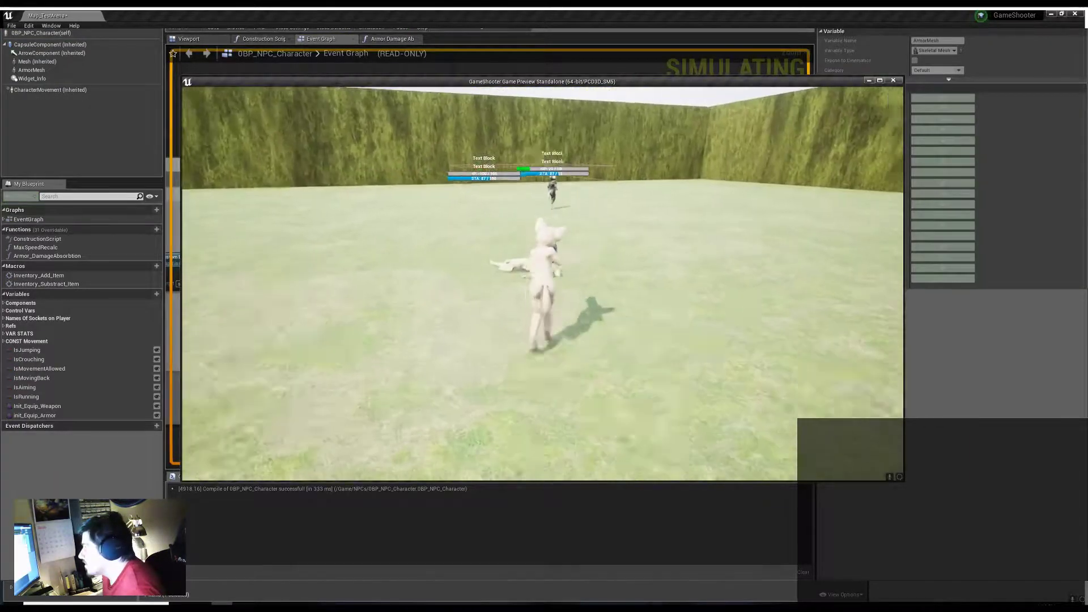
{"action": "left_click_drag", "start_coordinate": [611, 214], "coordinate": [521, 310]}
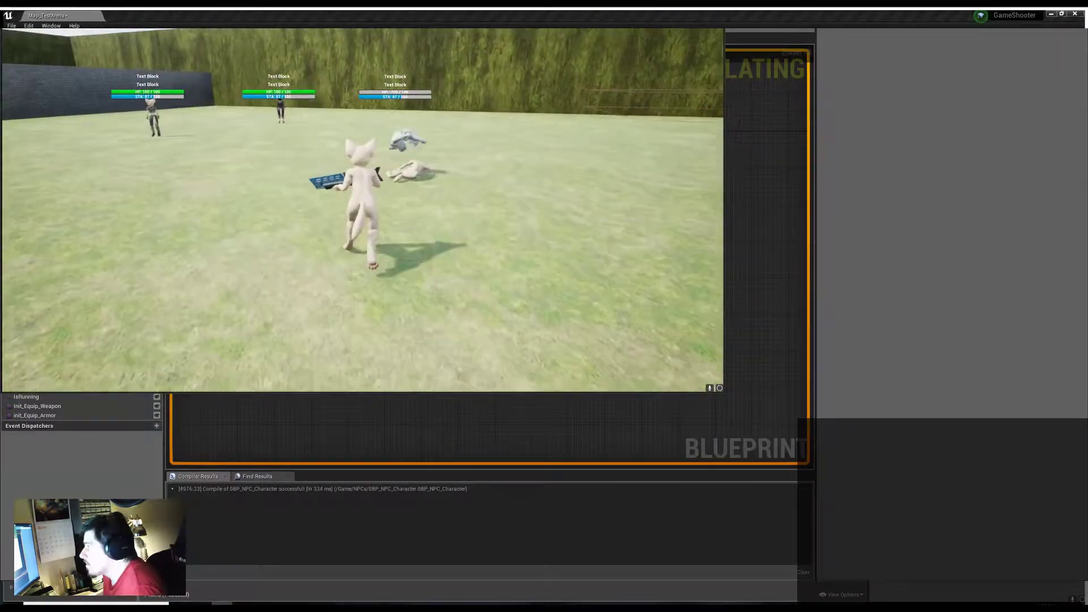
{"action": "key", "text": "Escape"}
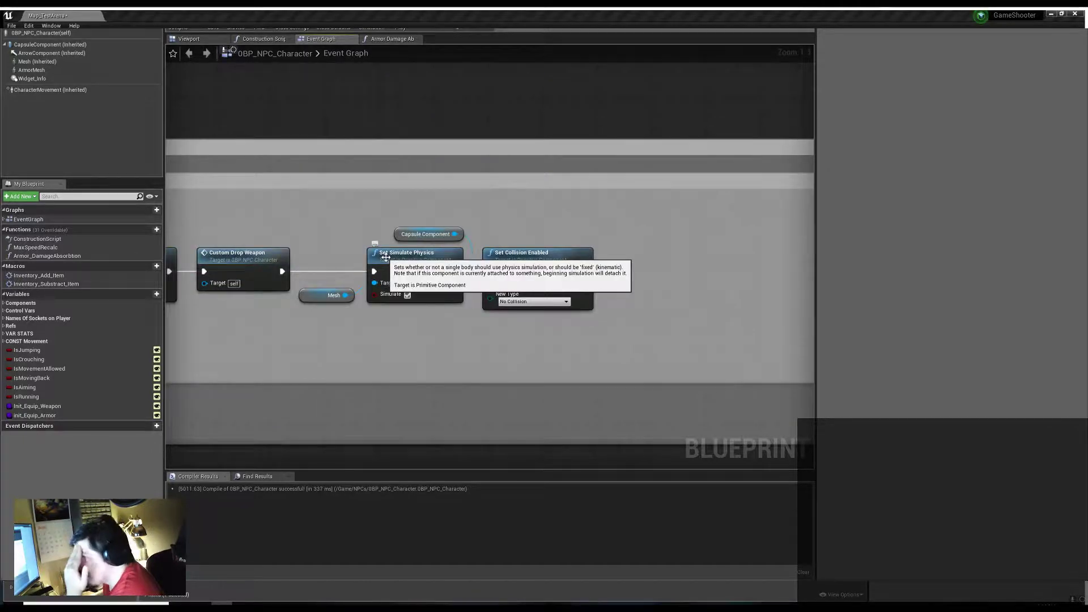
{"action": "scroll", "coordinate": [386, 258], "scroll_direction": "down", "scroll_amount": 4}
{"action": "right_click_drag", "start_coordinate": [284, 311], "coordinate": [459, 343]}
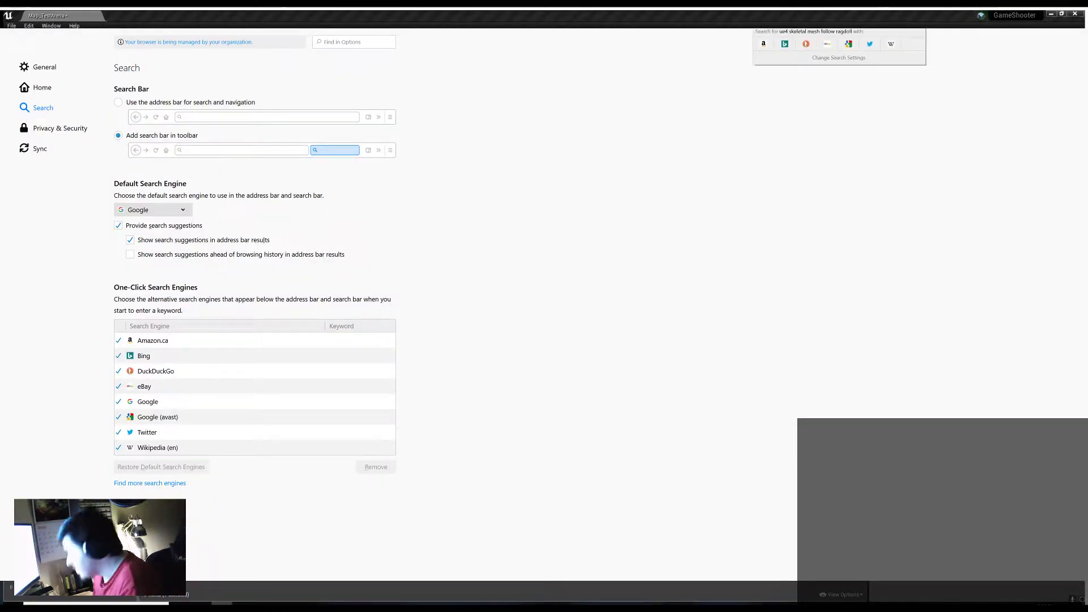
Scroll the forum thread down to the ragdoll answer, then select ArmorMesh in the Components panel
{"action": "scroll", "coordinate": [532, 194], "scroll_direction": "down", "scroll_amount": 2}
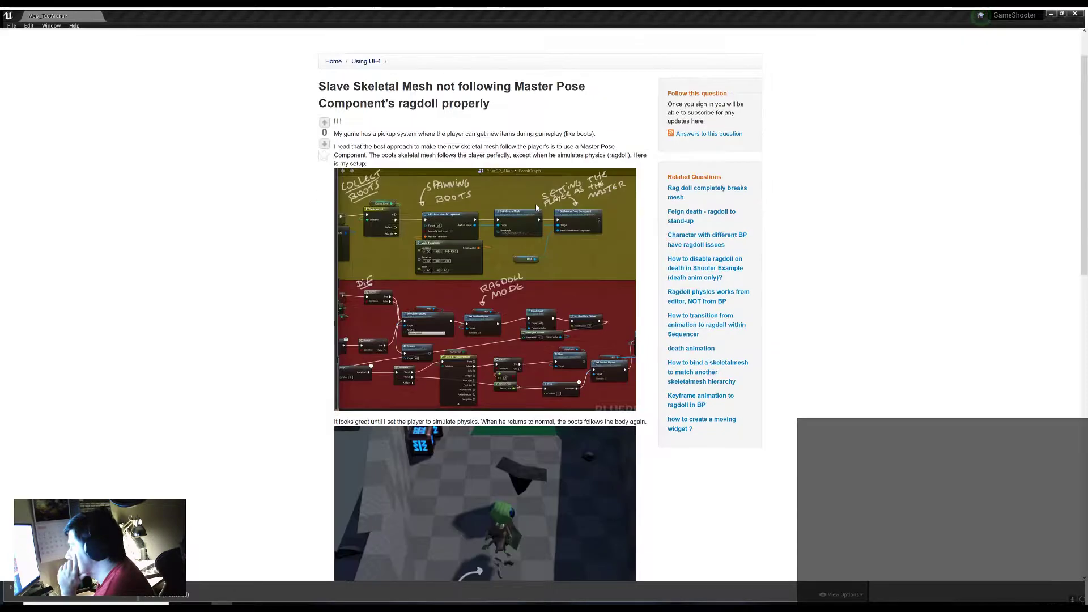
{"action": "scroll", "coordinate": [511, 210], "scroll_direction": "down", "scroll_amount": 2}
{"action": "scroll", "coordinate": [487, 227], "scroll_direction": "down", "scroll_amount": 5}
{"action": "scroll", "coordinate": [469, 244], "scroll_direction": "down", "scroll_amount": 1}
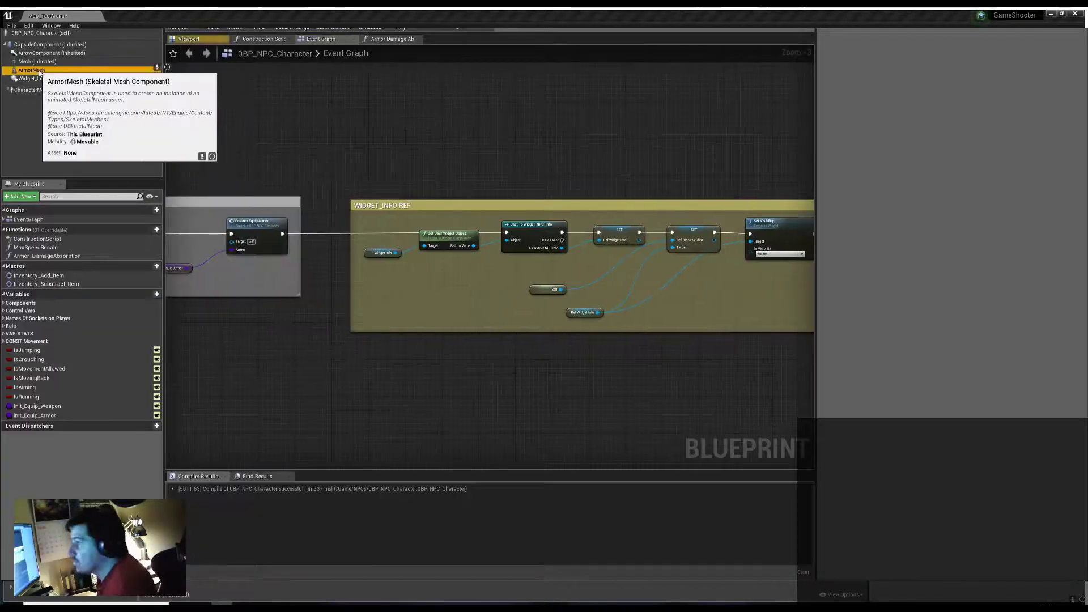
{"action": "left_click", "coordinate": [31, 70]}
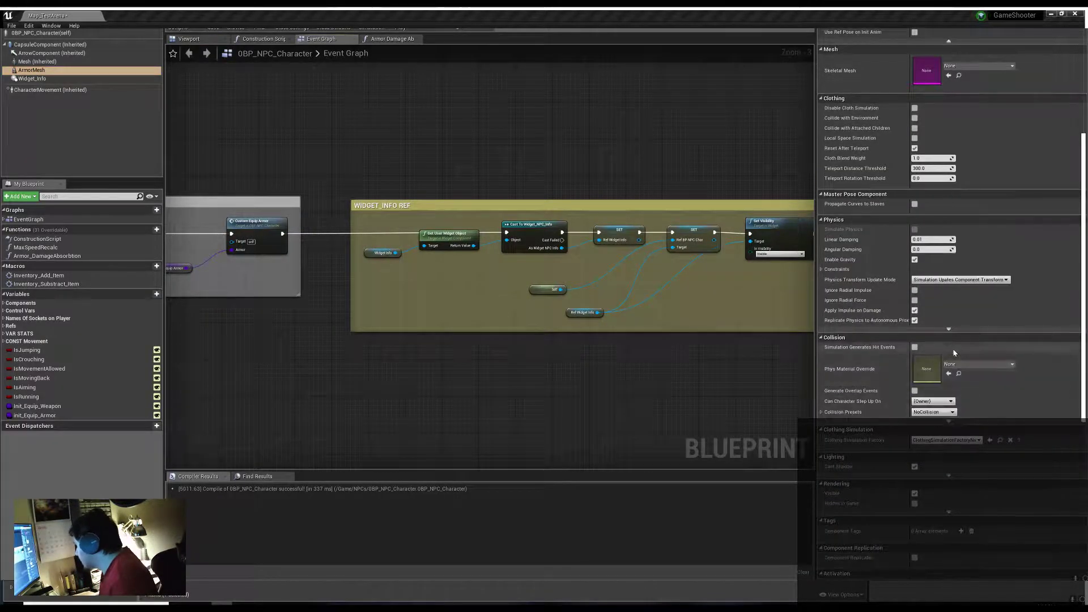
Set the suit's Physics Asset to Phys_Fem_FennecFox and end the play test
{"action": "scroll", "coordinate": [939, 348], "scroll_direction": "up", "scroll_amount": 5}
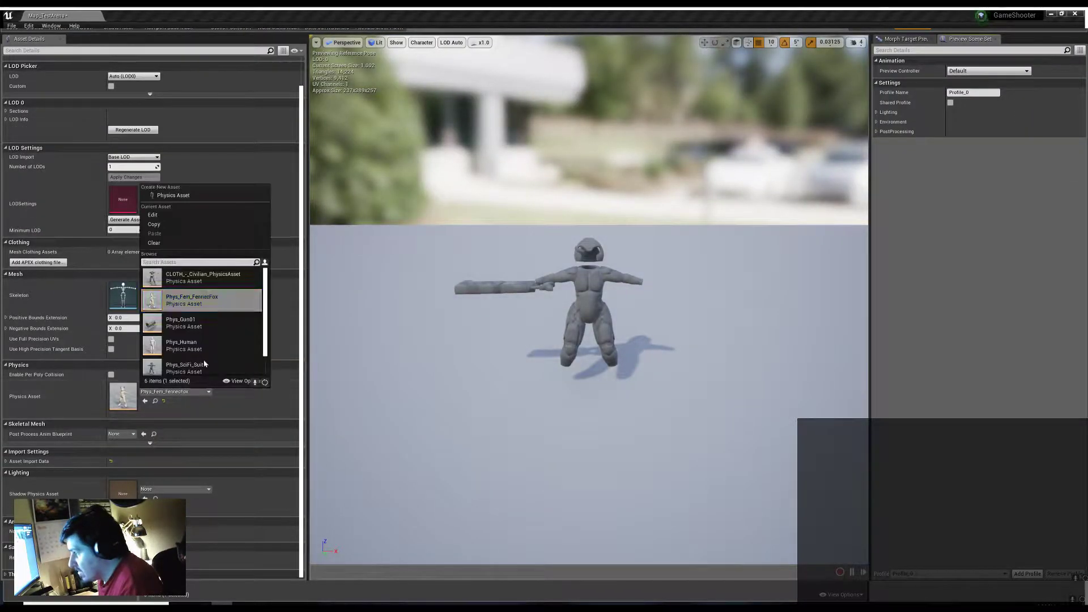
{"action": "left_click", "coordinate": [214, 309]}
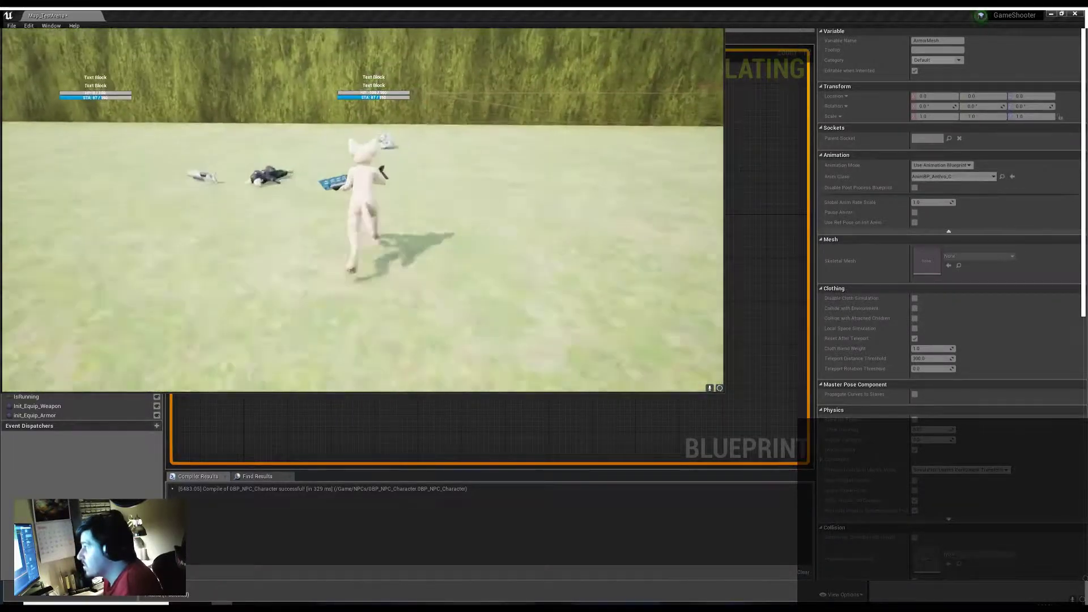
{"action": "key", "text": "Escape"}
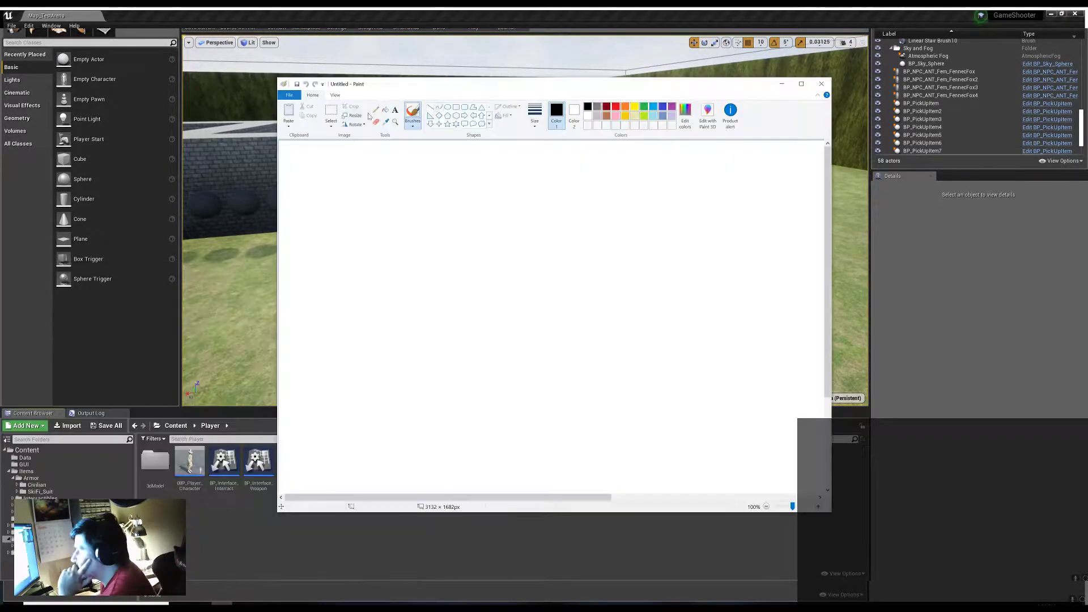
Label the sketch 'speed' under the horizontal axis and 'STA' at the top left
{"action": "left_click", "coordinate": [720, 431]}
{"action": "type", "text": "speed"}
{"action": "left_click", "coordinate": [314, 181]}
{"action": "type", "text": "STA"}
{"action": "left_click", "coordinate": [379, 277]}
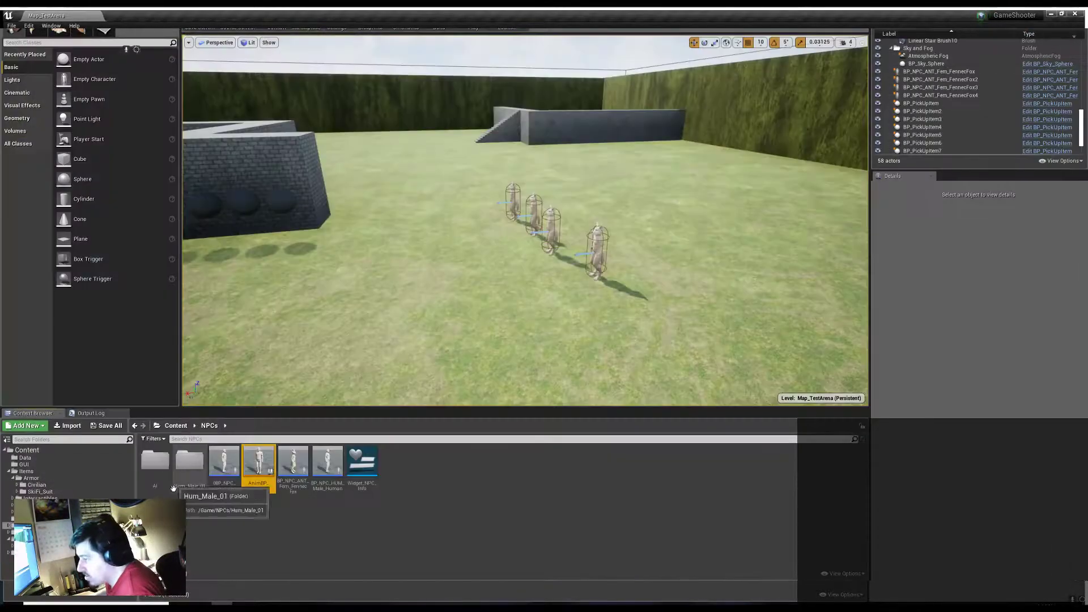
Open the BS_HUM_IdleWalkRun blend space, then switch back to the Paint stamina sketch
{"action": "double_click", "coordinate": [196, 513]}
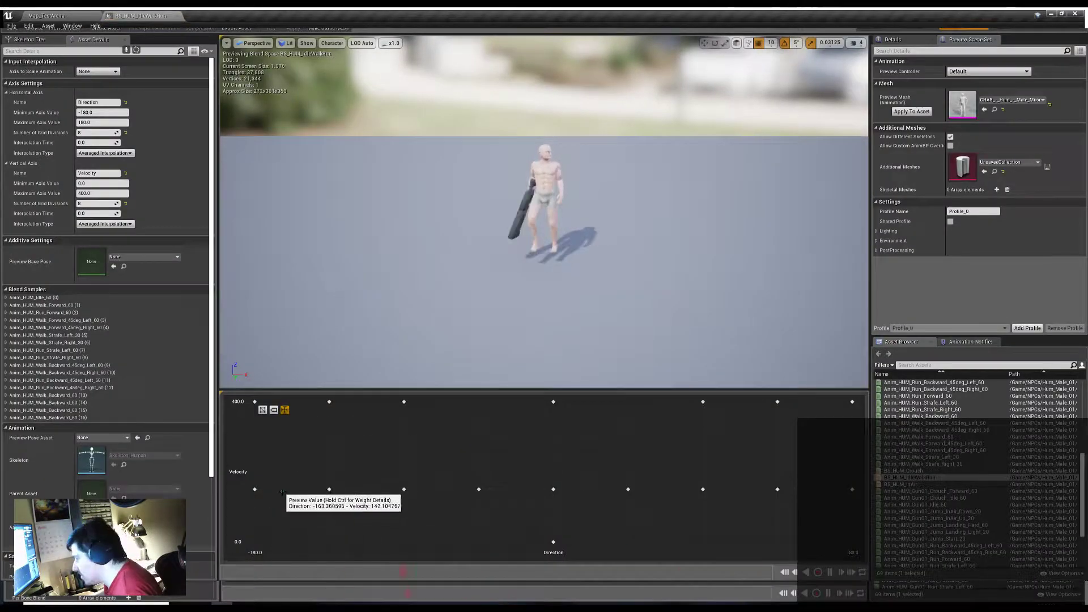
{"action": "key", "text": "alt+Tab"}
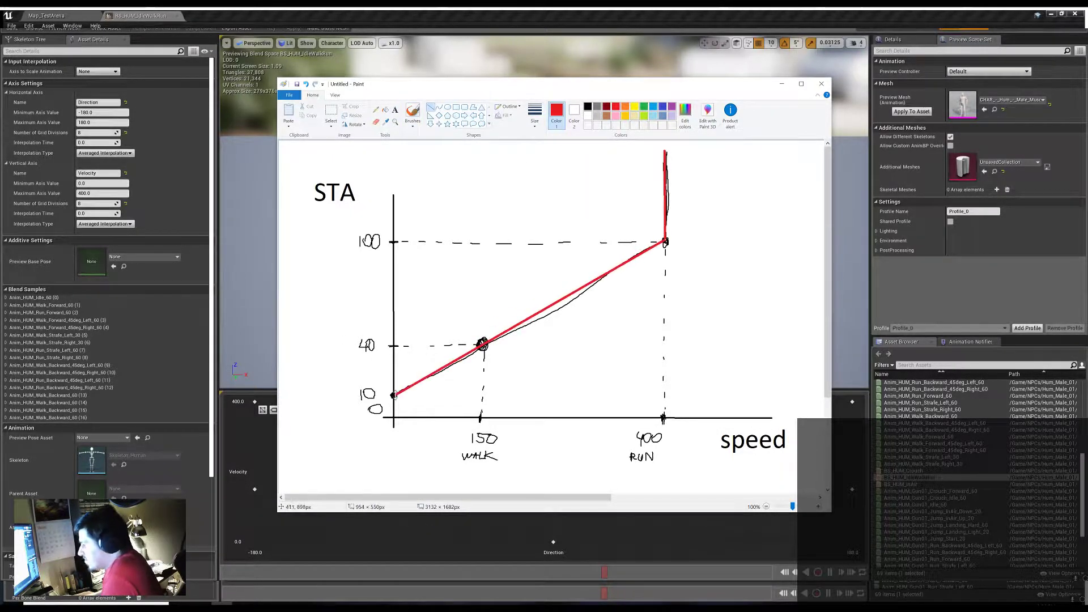
Return to Unreal and open BP_Player_Character from the Content Browser
{"action": "key", "text": "alt+Tab"}
{"action": "key", "text": "alt+Tab"}
{"action": "key", "text": "alt+Tab"}
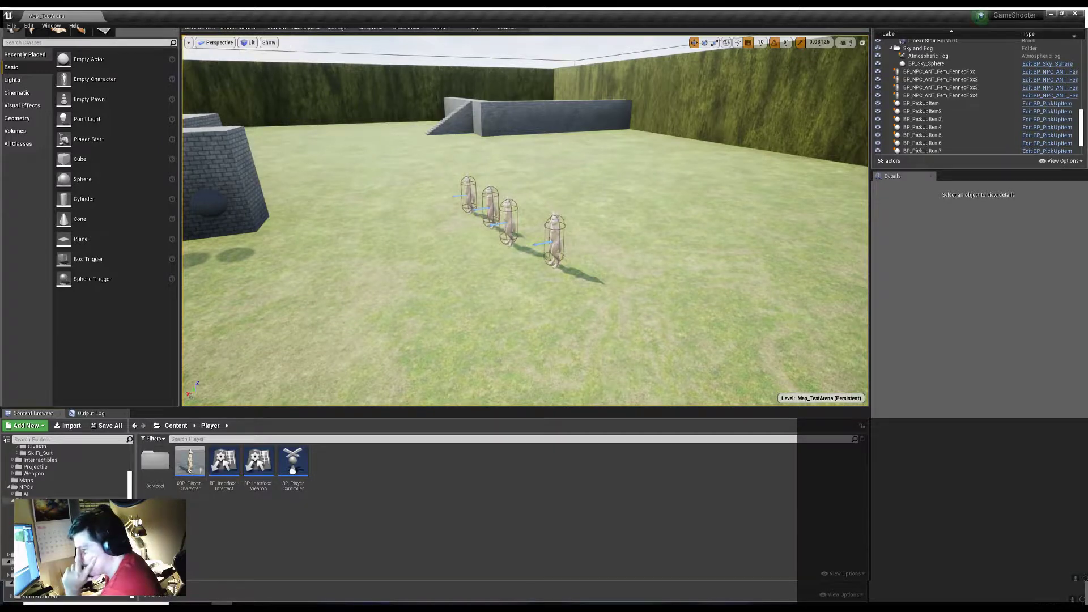
{"action": "double_click", "coordinate": [175, 460]}
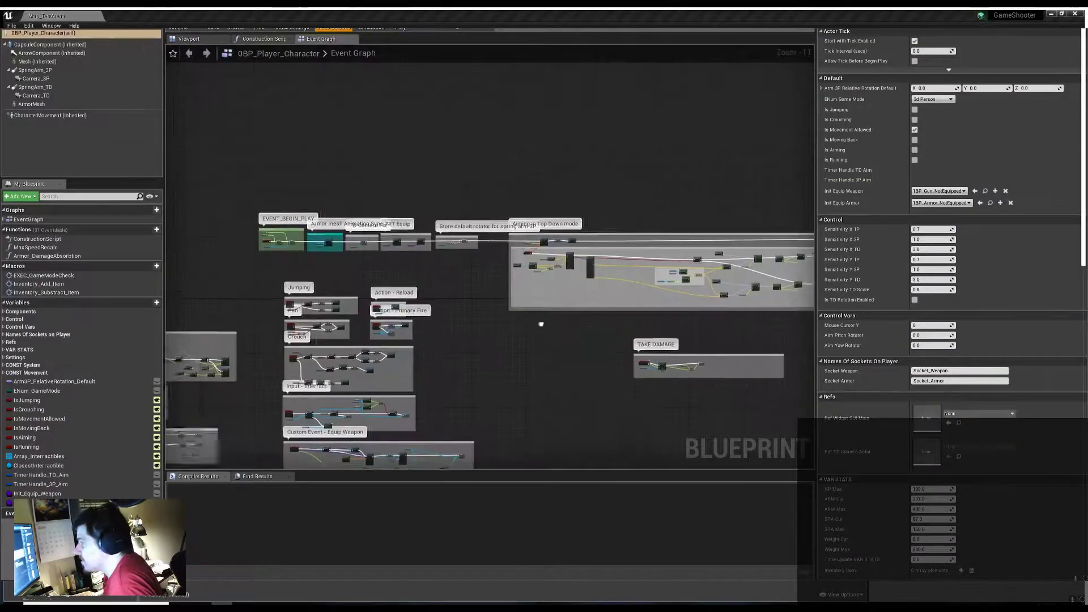
Add a new function named Sys_UpdateStats to the player Blueprint
{"action": "left_click", "coordinate": [54, 381]}
{"action": "scroll", "coordinate": [617, 219], "scroll_direction": "down", "scroll_amount": 4}
{"action": "scroll", "coordinate": [617, 219], "scroll_direction": "up", "scroll_amount": 4}
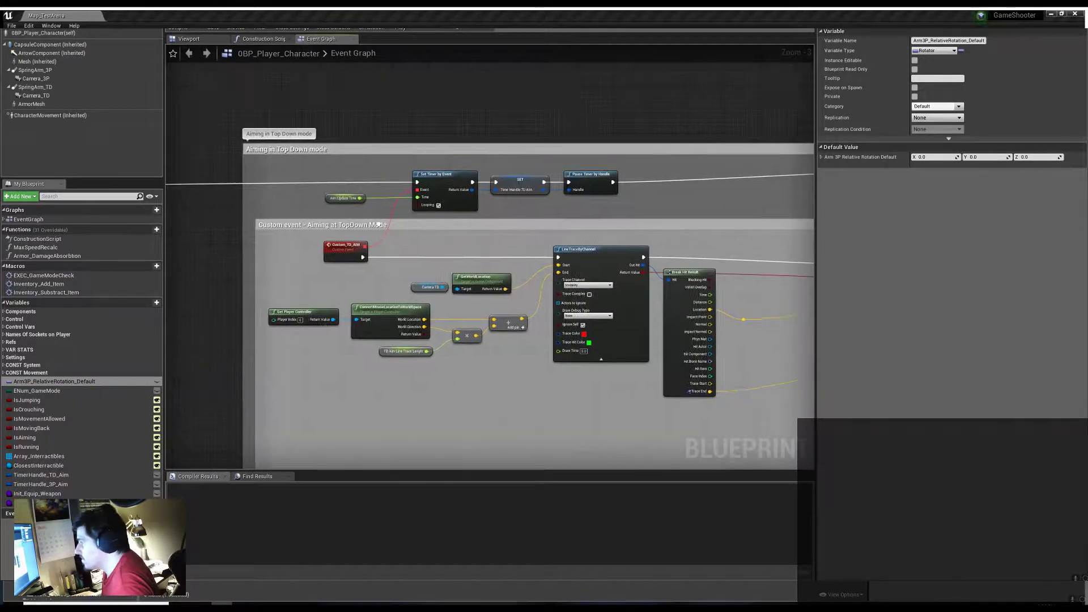
{"action": "scroll", "coordinate": [598, 267], "scroll_direction": "down", "scroll_amount": 4}
{"action": "scroll", "coordinate": [598, 266], "scroll_direction": "up", "scroll_amount": 3}
{"action": "scroll", "coordinate": [598, 266], "scroll_direction": "down", "scroll_amount": 3}
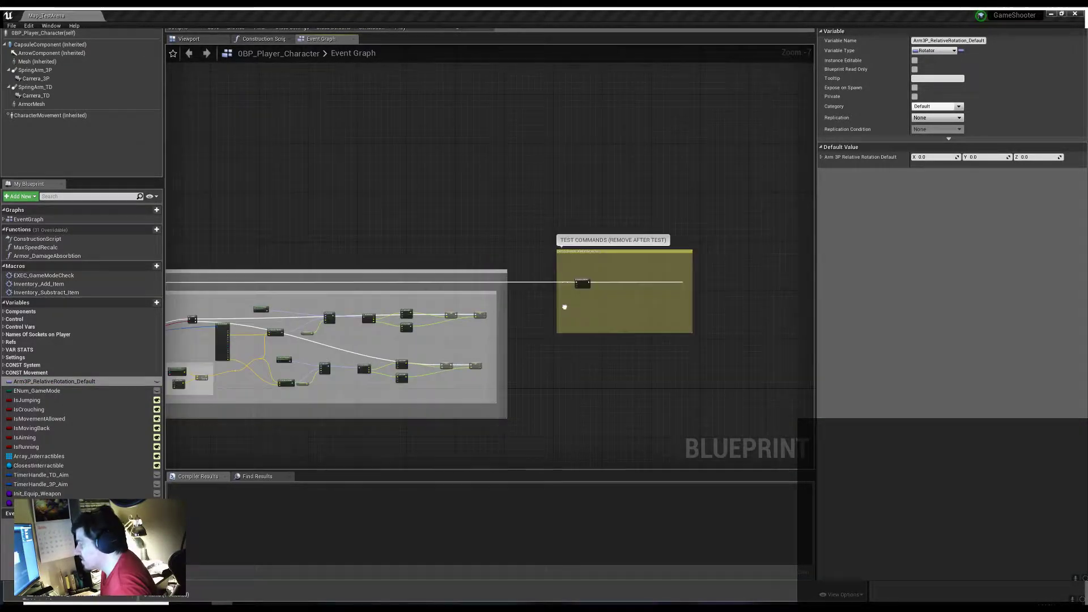
{"action": "right_click_drag", "start_coordinate": [618, 261], "coordinate": [718, 258]}
{"action": "left_click", "coordinate": [140, 232]}
{"action": "type", "text": "Sys_UpdateStats"}
{"action": "key", "text": "Return"}
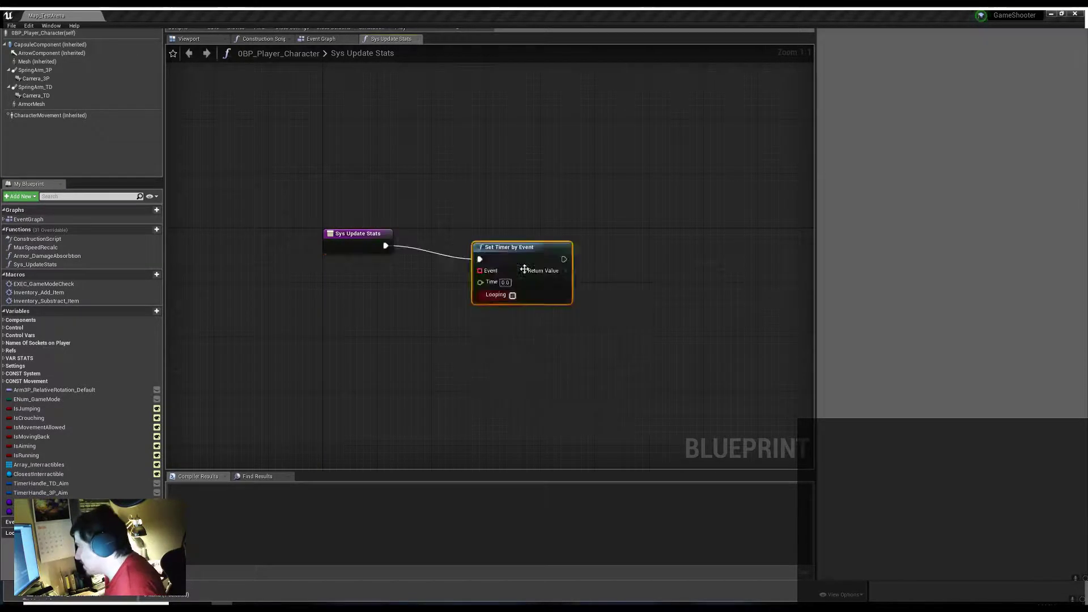
Pull a delegate wire from Set Timer by Event's Event pin and search for a custom event
{"action": "scroll", "coordinate": [415, 369], "scroll_direction": "down", "scroll_amount": 1}
{"action": "left_click_drag", "start_coordinate": [440, 246], "coordinate": [364, 355]}
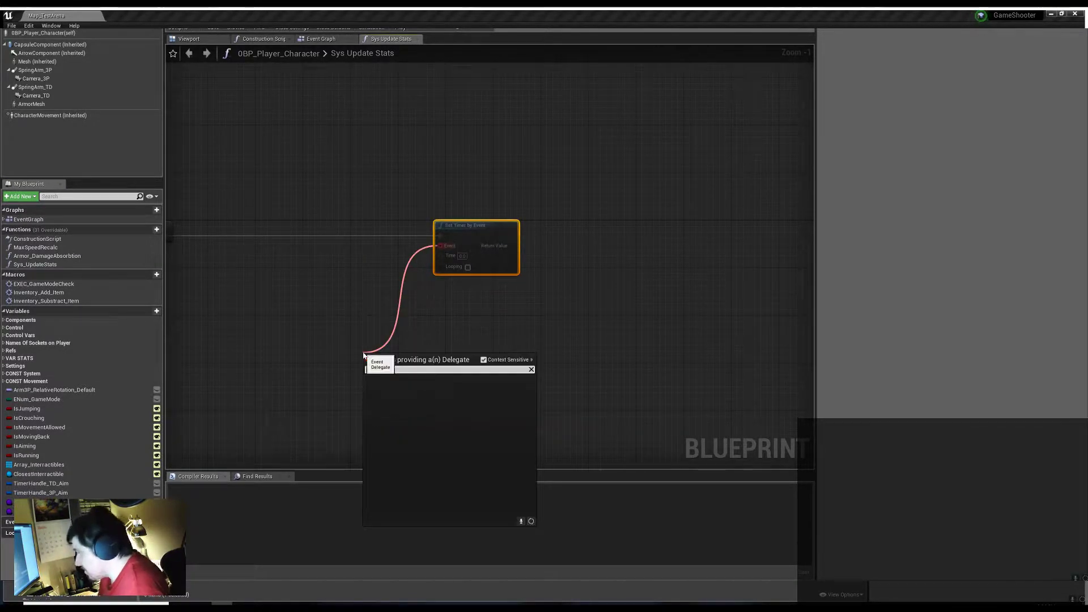
{"action": "left_click", "coordinate": [260, 318]}
{"action": "right_click", "coordinate": [337, 328]}
{"action": "type", "text": "custom"}
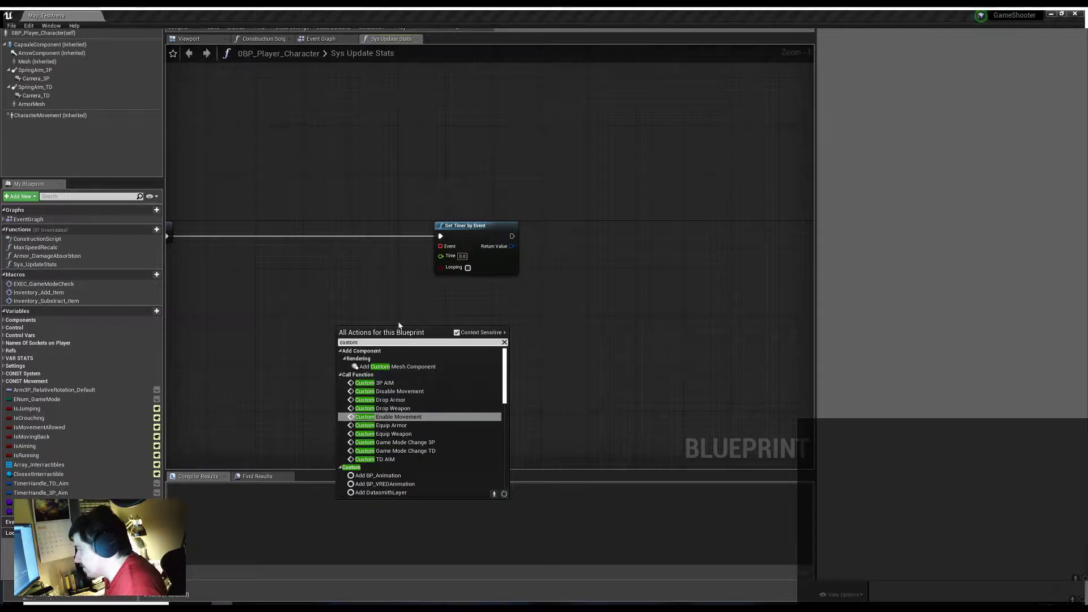
{"action": "right_click_drag", "start_coordinate": [377, 300], "coordinate": [501, 320]}
Try a Sys_UpdateStats macro with an input and Create Event node, then undo it all
{"action": "key", "text": "ctrl+z"}
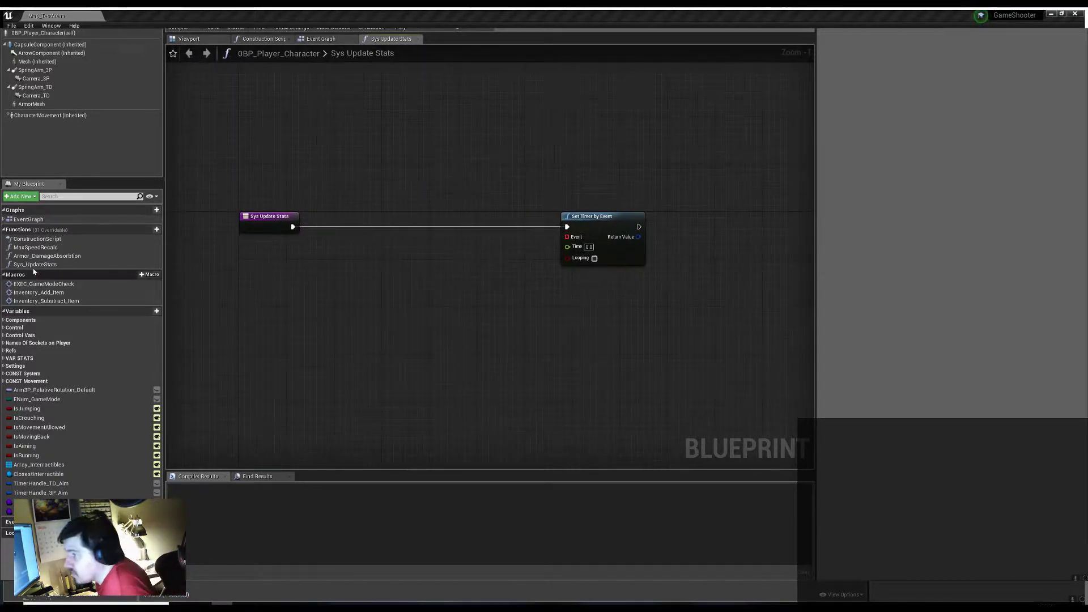
{"action": "left_click", "coordinate": [332, 247]}
{"action": "mouse_move", "coordinate": [245, 266]}
{"action": "left_mouse_down"}
{"action": "mouse_move", "coordinate": [283, 286]}
{"action": "mouse_move", "coordinate": [266, 397]}
{"action": "left_mouse_up"}
{"action": "left_click", "coordinate": [316, 377]}
{"action": "left_click", "coordinate": [292, 516]}
{"action": "key", "text": "ctrl+z"}
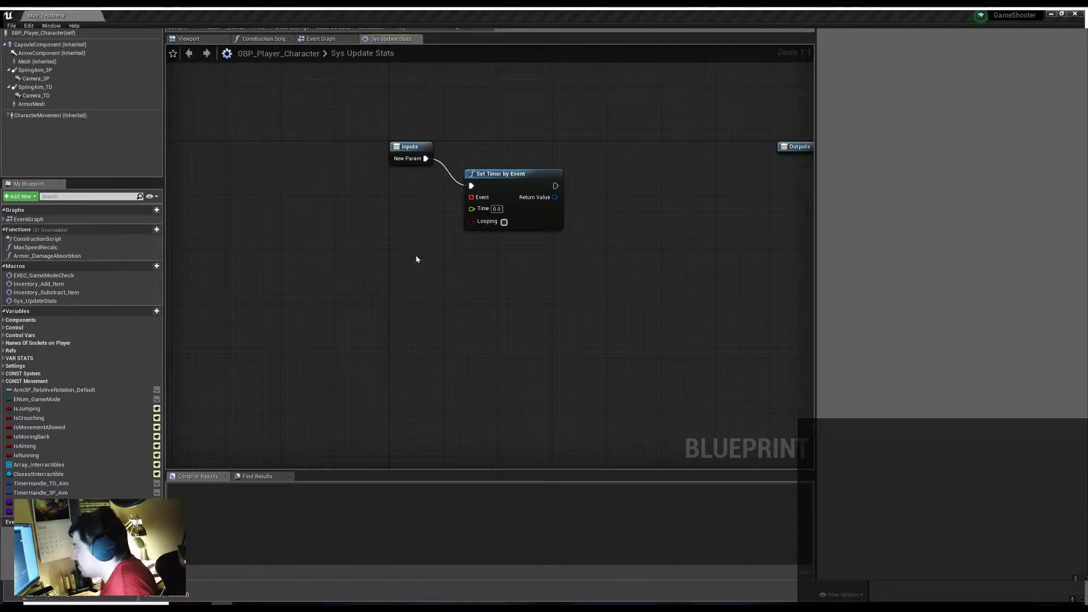
{"action": "key", "text": "ctrl+z"}
{"action": "key", "text": "ctrl+z"}
Add a collapsed graph named SYS_Stats and a SYS_UpdateRunSpeed custom event for the timer
{"action": "scroll", "coordinate": [498, 316], "scroll_direction": "down", "scroll_amount": 2}
{"action": "right_click", "coordinate": [427, 296]}
{"action": "type", "text": "collapsed"}
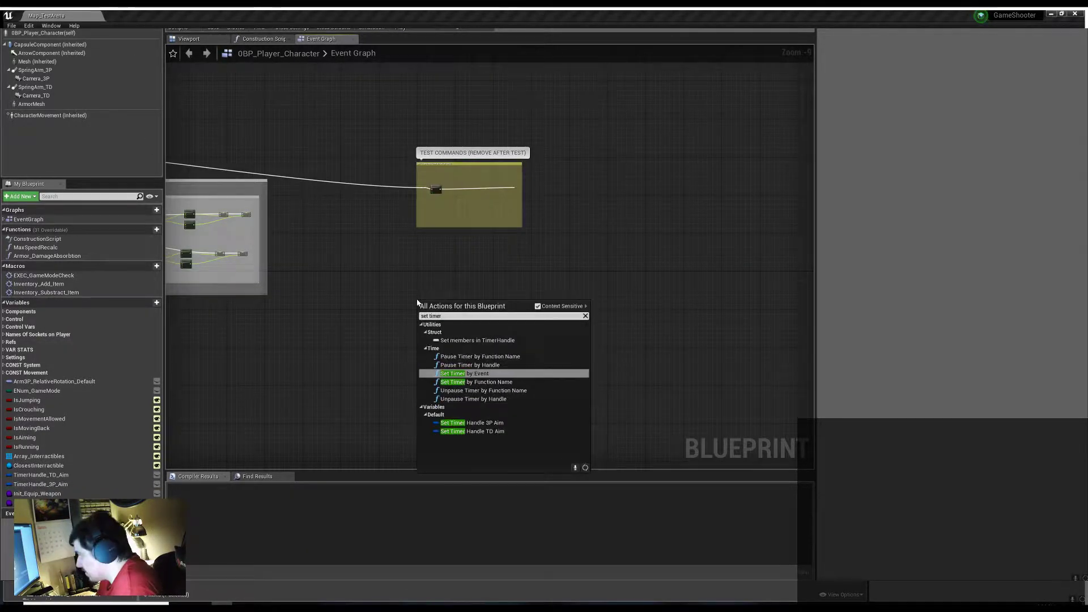
{"action": "key", "text": "Return"}
{"action": "scroll", "coordinate": [431, 310], "scroll_direction": "up", "scroll_amount": 9}
{"action": "type", "text": "SYS_Stats"}
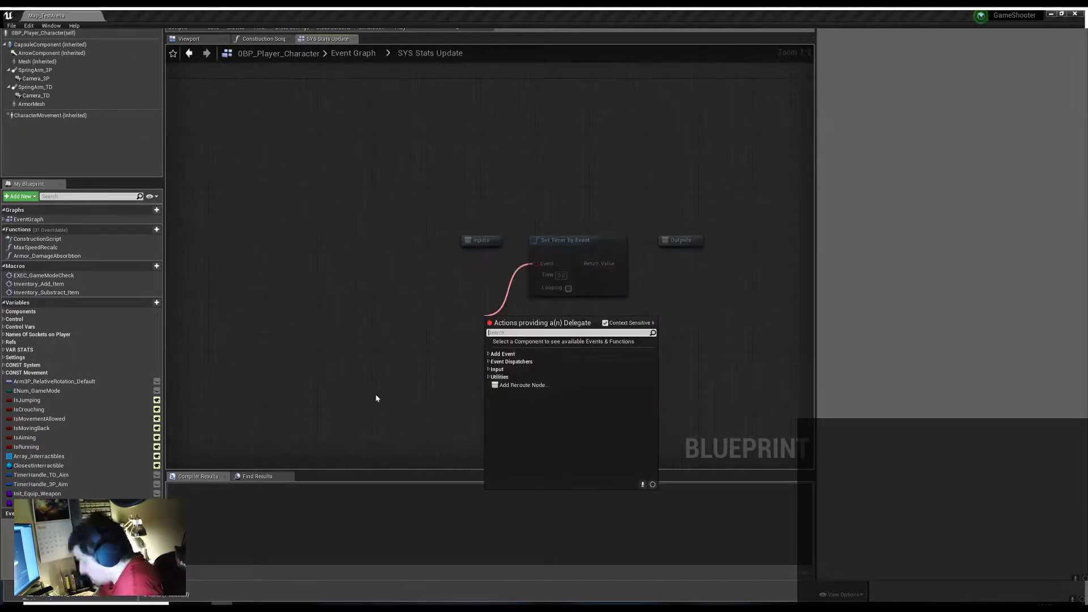
{"action": "left_click", "coordinate": [615, 374]}
{"action": "type", "text": "SYS_Update"}
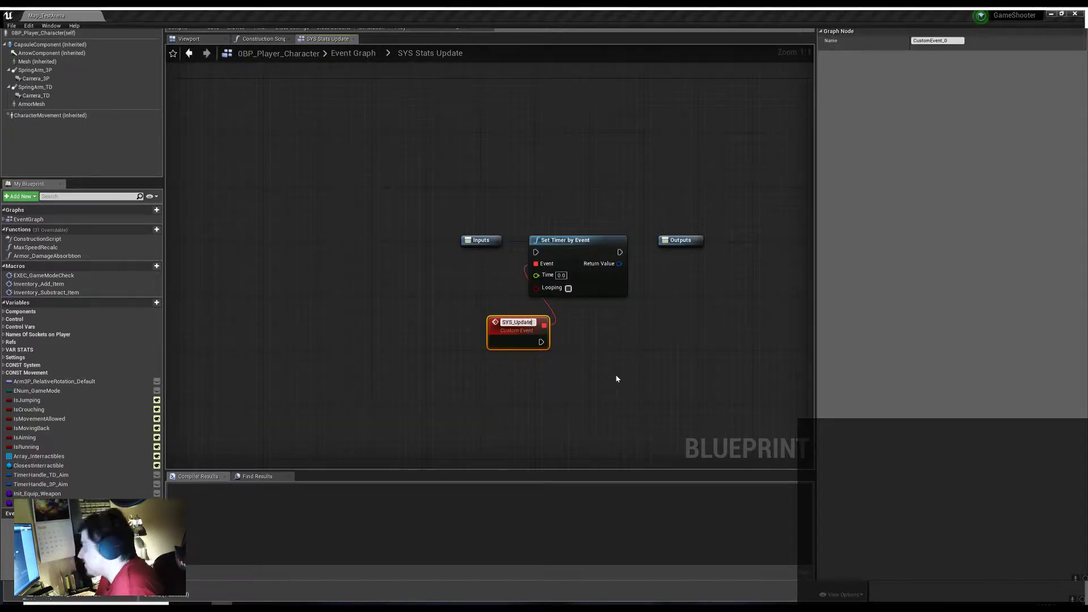
{"action": "type", "text": "RunSpeed"}
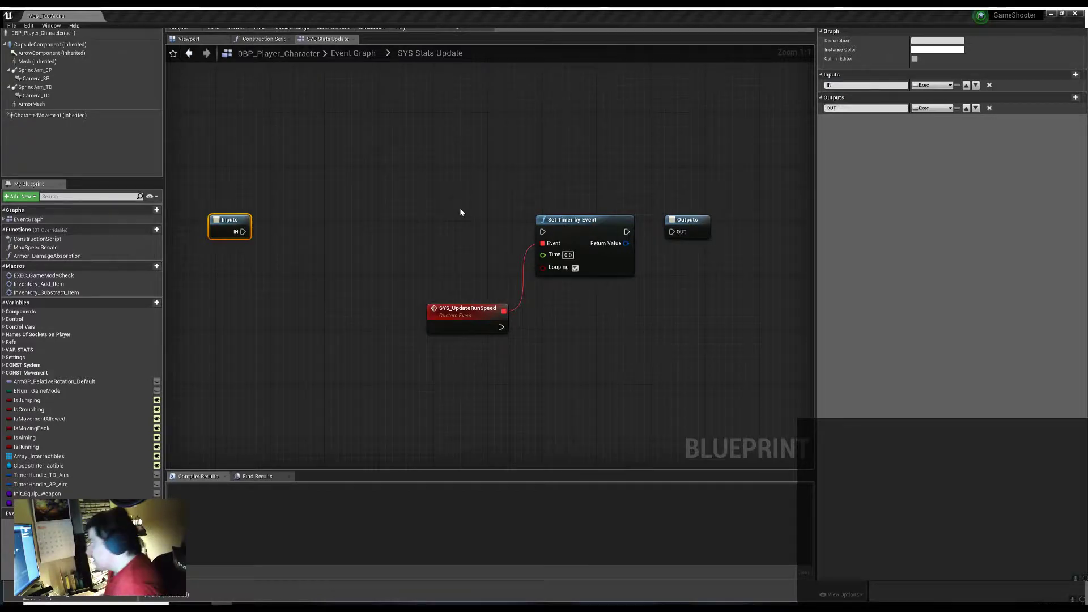
Place a Branch between Inputs and the timer and review the CONST STA Walk Run and Stand Walk variables
{"action": "right_click_drag", "start_coordinate": [466, 215], "coordinate": [423, 253]}
{"action": "left_click", "coordinate": [309, 227]}
{"action": "right_click_drag", "start_coordinate": [282, 285], "coordinate": [429, 316]}
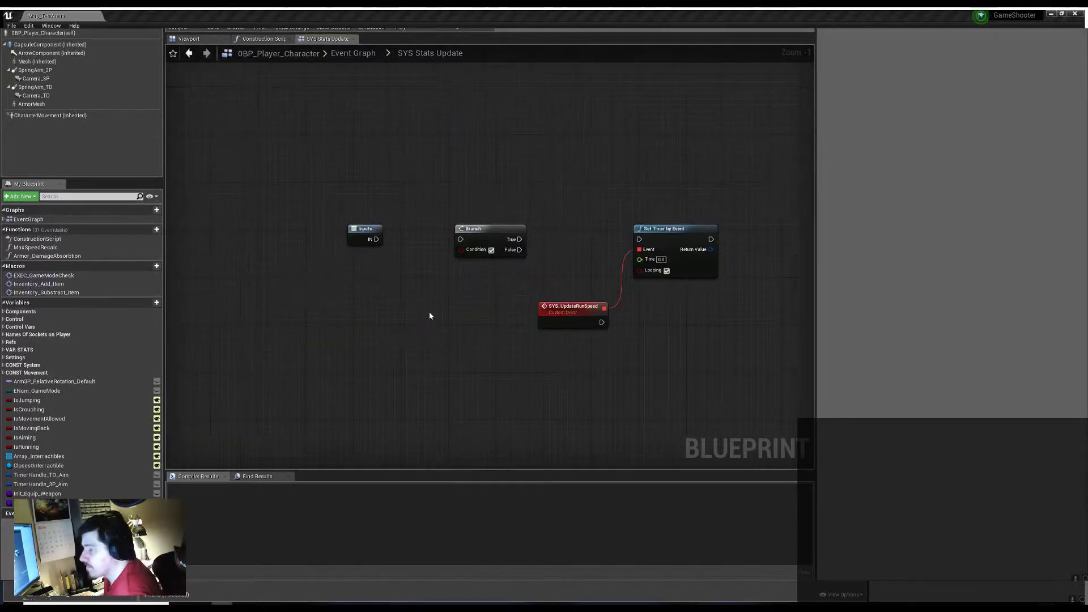
{"action": "left_click", "coordinate": [4, 372]}
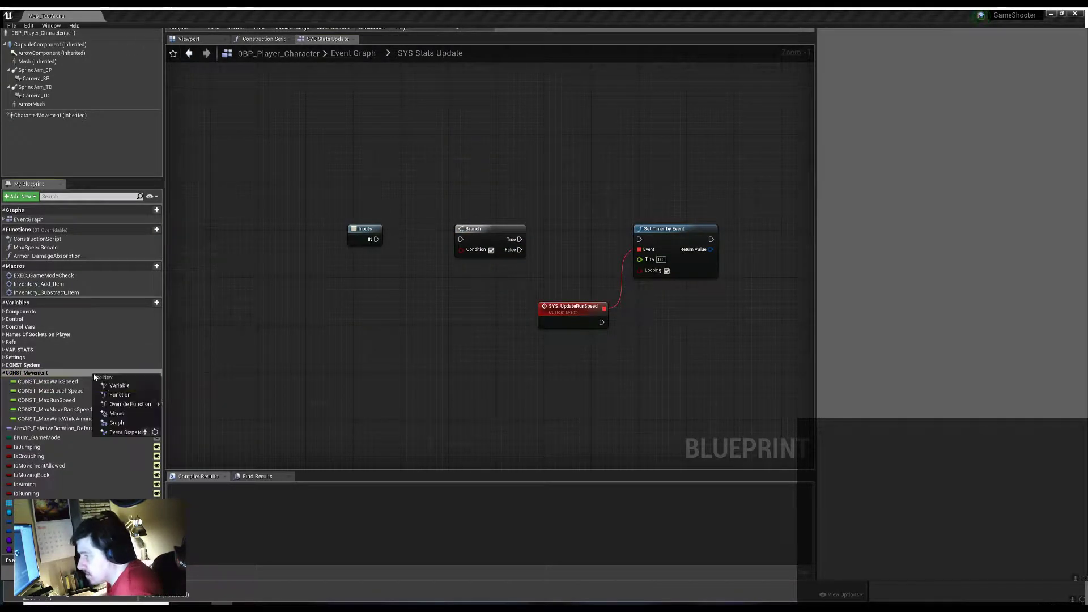
{"action": "left_click", "coordinate": [48, 381]}
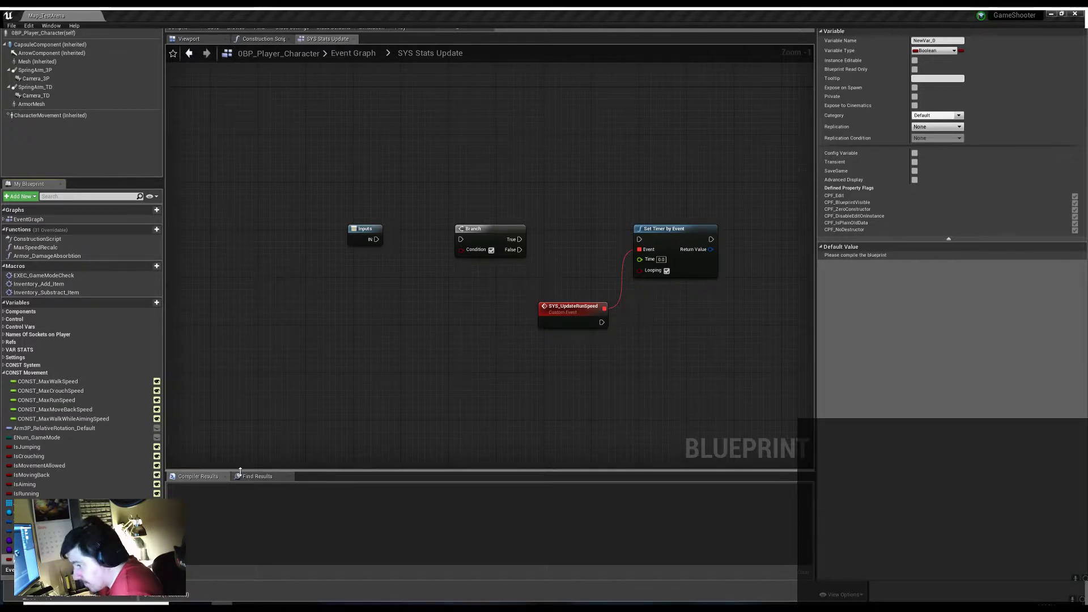
{"action": "left_click", "coordinate": [34, 560]}
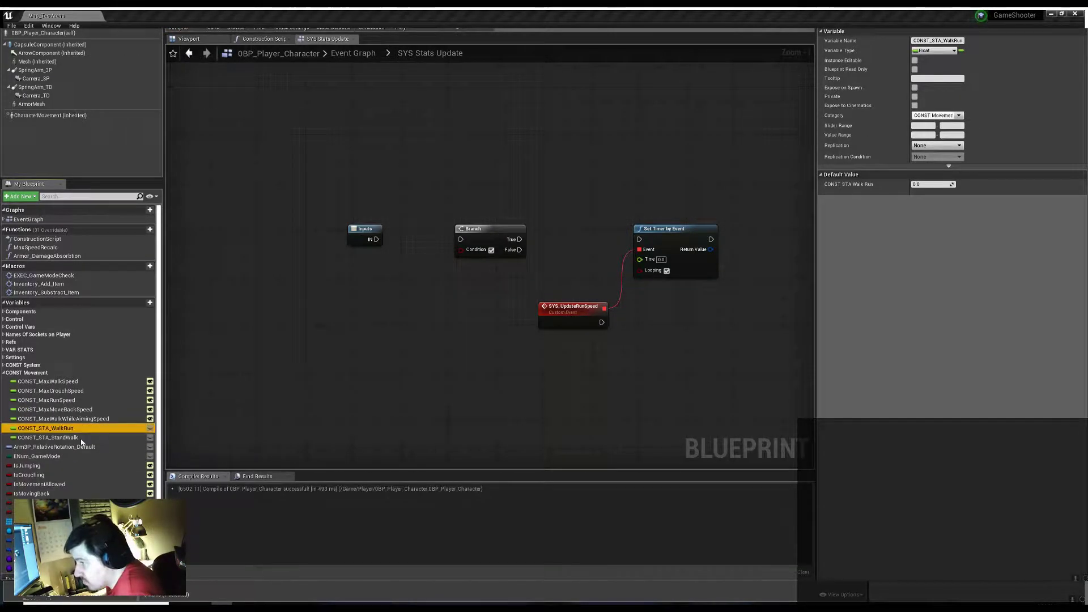
{"action": "right_click_drag", "start_coordinate": [243, 426], "coordinate": [288, 386]}
{"action": "left_click", "coordinate": [48, 437]}
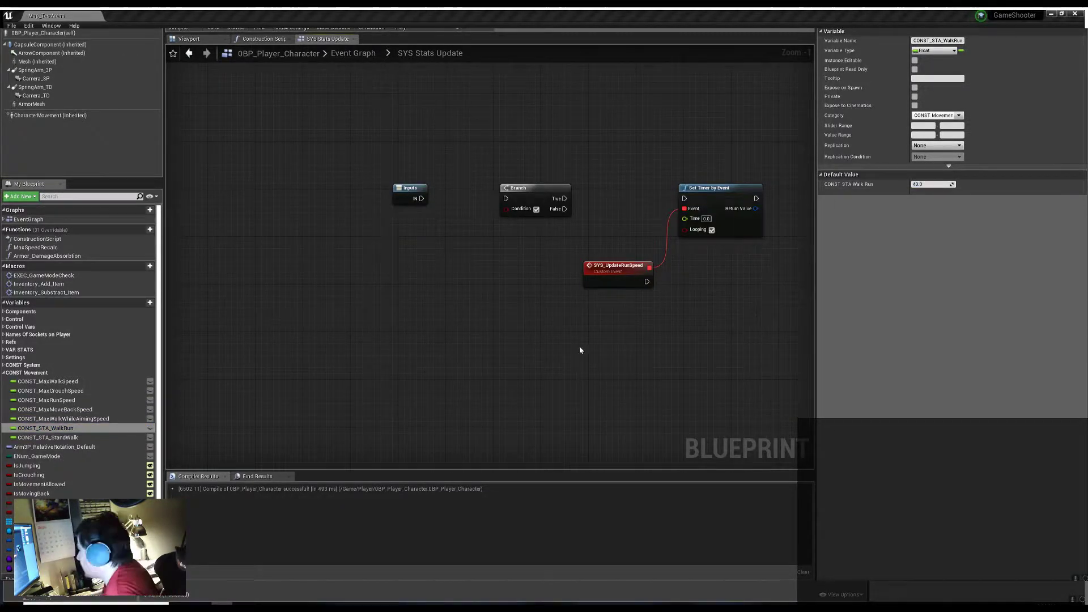
{"action": "key", "text": "ctrl+z"}
{"action": "key", "text": "ctrl+z"}
{"action": "key", "text": "ctrl+z"}
{"action": "key", "text": "ctrl+z"}
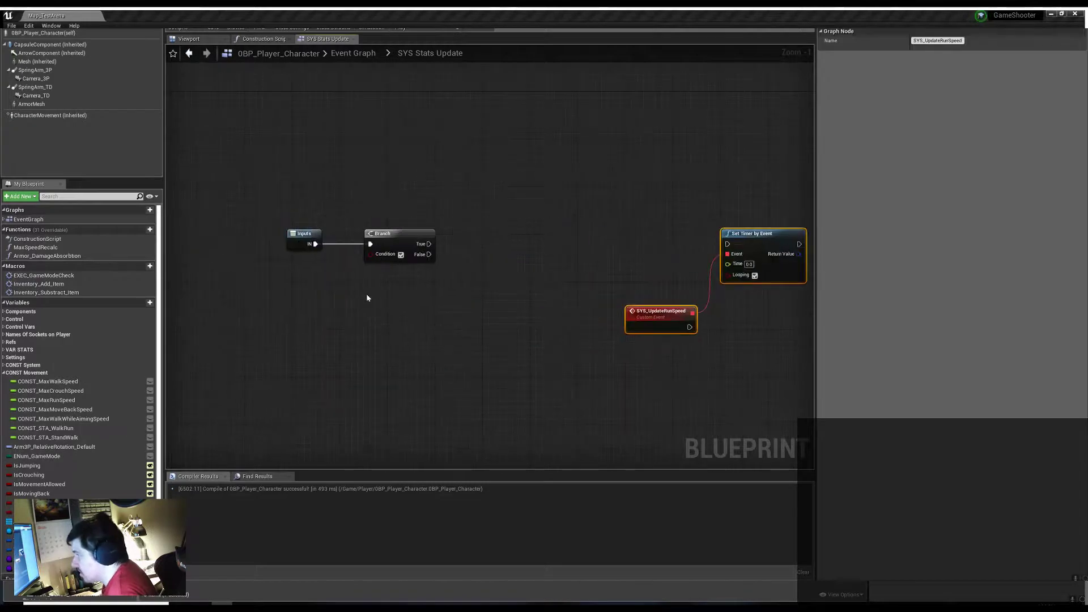
Add a STA Cur getter and compare it >= CONST STA Walk Run
{"action": "left_click", "coordinate": [20, 350]}
{"action": "left_click_drag", "start_coordinate": [41, 396], "coordinate": [383, 341], "text": "ctrl"}
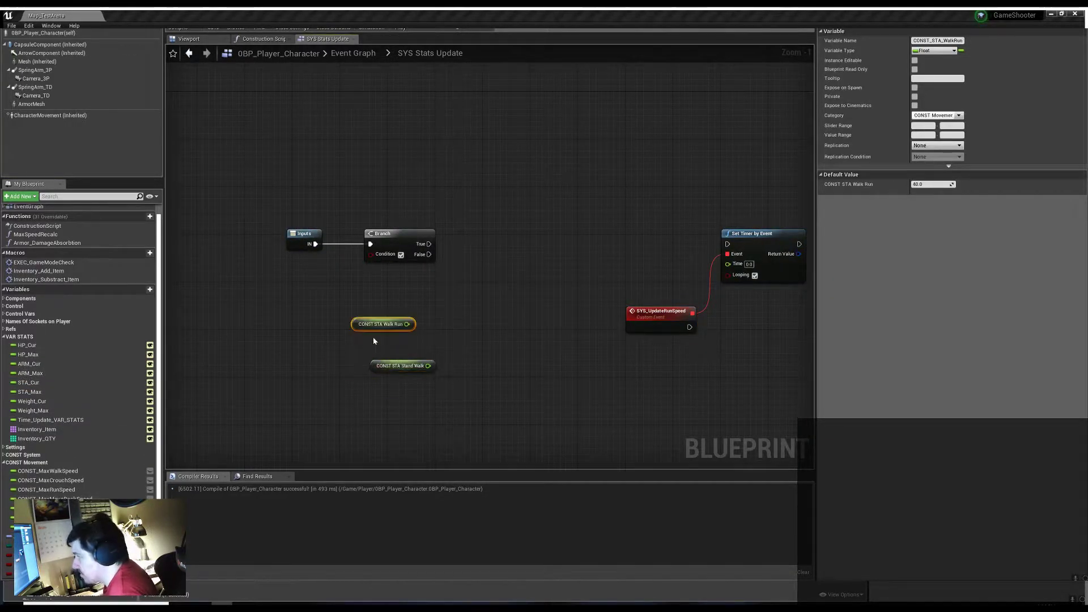
{"action": "scroll", "coordinate": [373, 340], "scroll_direction": "up", "scroll_amount": 1}
{"action": "left_click_drag", "start_coordinate": [275, 307], "coordinate": [336, 300]}
{"action": "right_click_drag", "start_coordinate": [455, 310], "coordinate": [493, 336]}
{"action": "mouse_move", "coordinate": [397, 319]}
{"action": "left_mouse_down"}
{"action": "mouse_move", "coordinate": [468, 279]}
{"action": "mouse_move", "coordinate": [540, 282]}
{"action": "mouse_move", "coordinate": [511, 294]}
{"action": "left_mouse_up"}
{"action": "key", "text": "ctrl+c"}
{"action": "key", "text": "ctrl+v"}
{"action": "key", "text": "Return"}
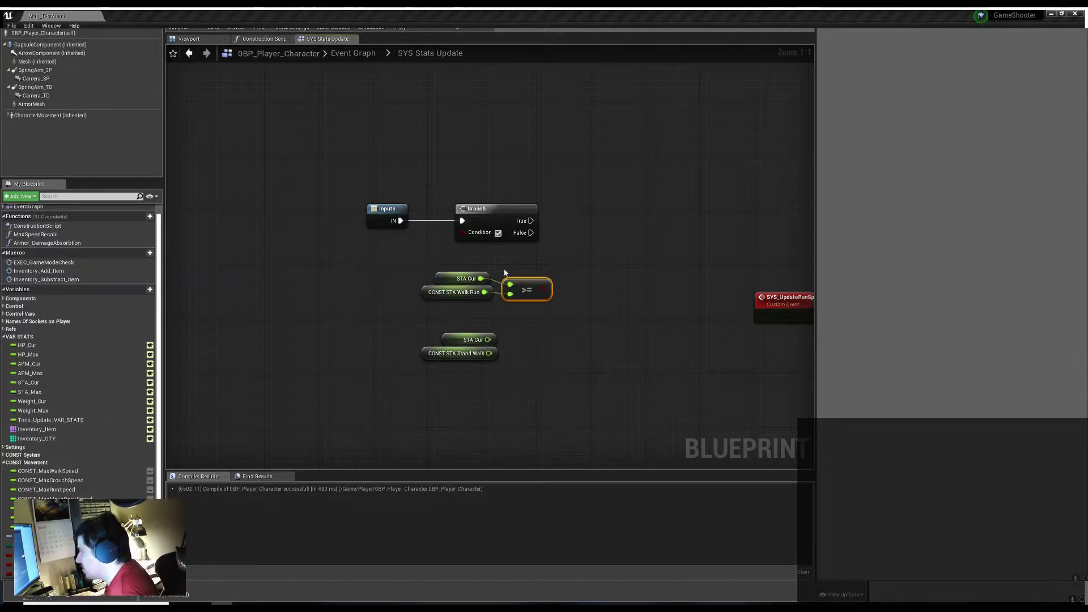
Add a STA Cur < comparison wired to CONST STA Stand Walk
{"action": "mouse_move", "coordinate": [487, 340]}
{"action": "left_mouse_down"}
{"action": "mouse_move", "coordinate": [529, 344]}
{"action": "mouse_move", "coordinate": [535, 358]}
{"action": "left_mouse_up"}
{"action": "type", "text": "<"}
{"action": "key", "text": "Return"}
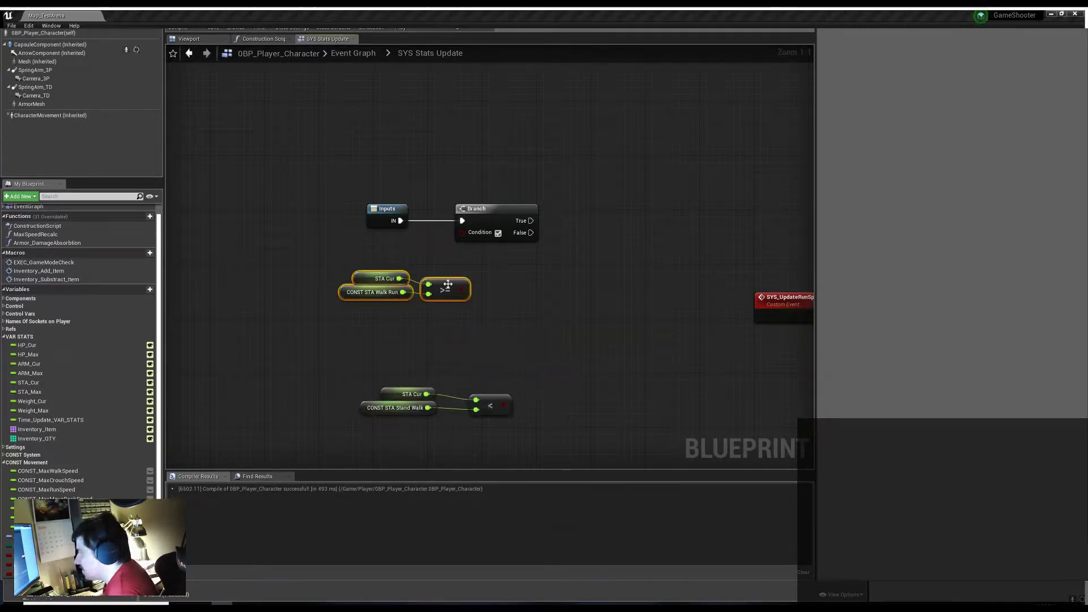
{"action": "right_click_drag", "start_coordinate": [572, 256], "coordinate": [480, 313]}
{"action": "scroll", "coordinate": [432, 284], "scroll_direction": "down", "scroll_amount": 4}
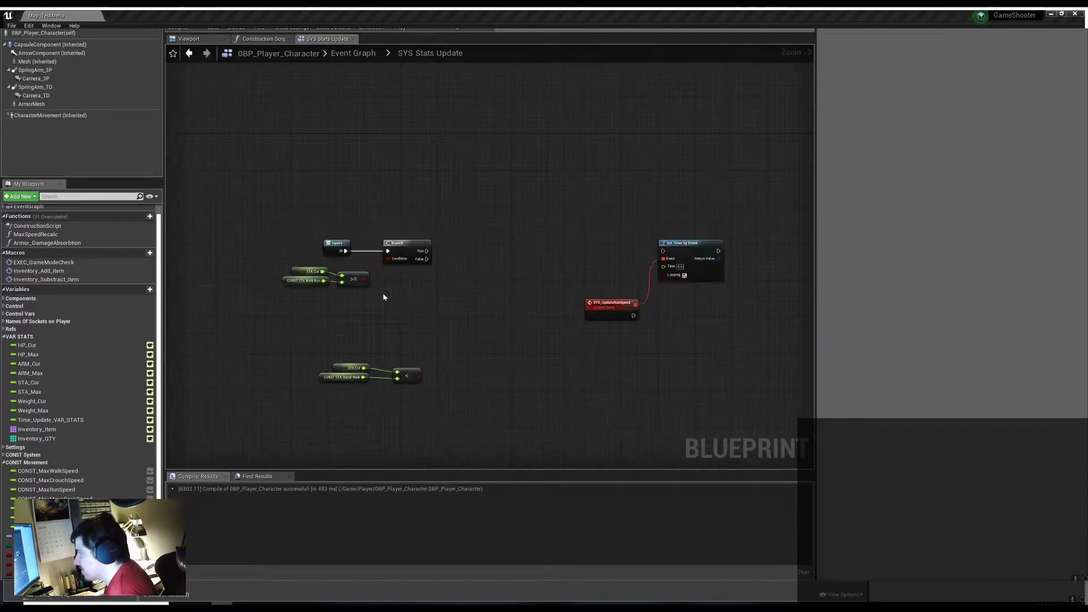
{"action": "scroll", "coordinate": [396, 374], "scroll_direction": "up", "scroll_amount": 2}
Chain a second Branch off the first Branch's False and drive the branches from SYS_UpdateStats
{"action": "left_click_drag", "start_coordinate": [469, 266], "coordinate": [485, 317]}
{"action": "right_click_drag", "start_coordinate": [497, 389], "coordinate": [417, 389]}
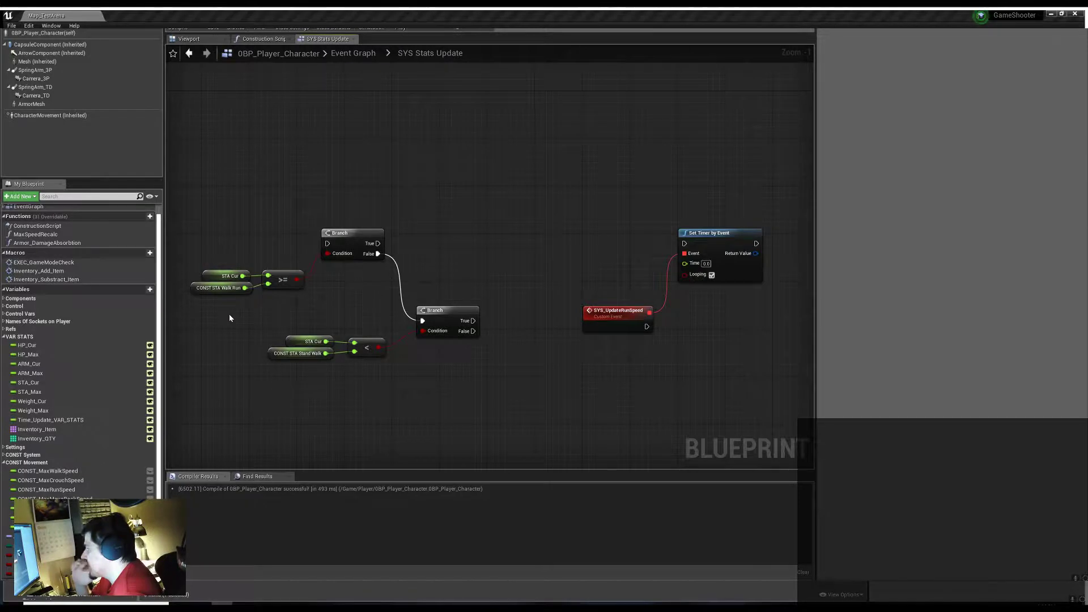
{"action": "scroll", "coordinate": [229, 318], "scroll_direction": "down", "scroll_amount": 2}
{"action": "mouse_move", "coordinate": [703, 274]}
{"action": "left_mouse_down"}
{"action": "mouse_move", "coordinate": [343, 195]}
{"action": "mouse_move", "coordinate": [281, 250]}
{"action": "left_mouse_up"}
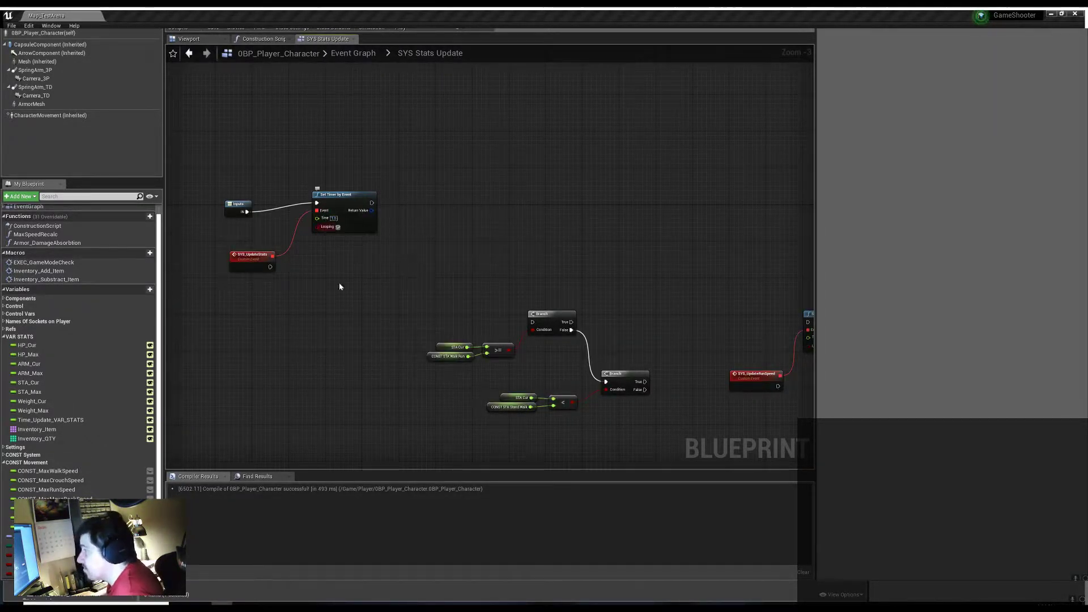
{"action": "left_click_drag", "start_coordinate": [351, 168], "coordinate": [439, 282]}
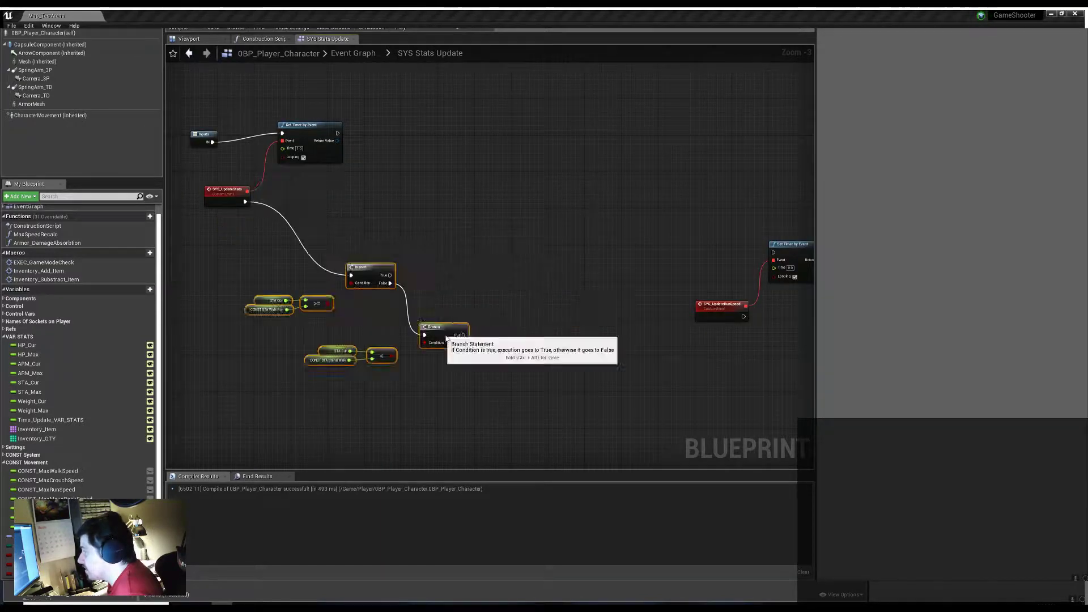
{"action": "scroll", "coordinate": [80, 352], "scroll_direction": "down", "scroll_amount": 2}
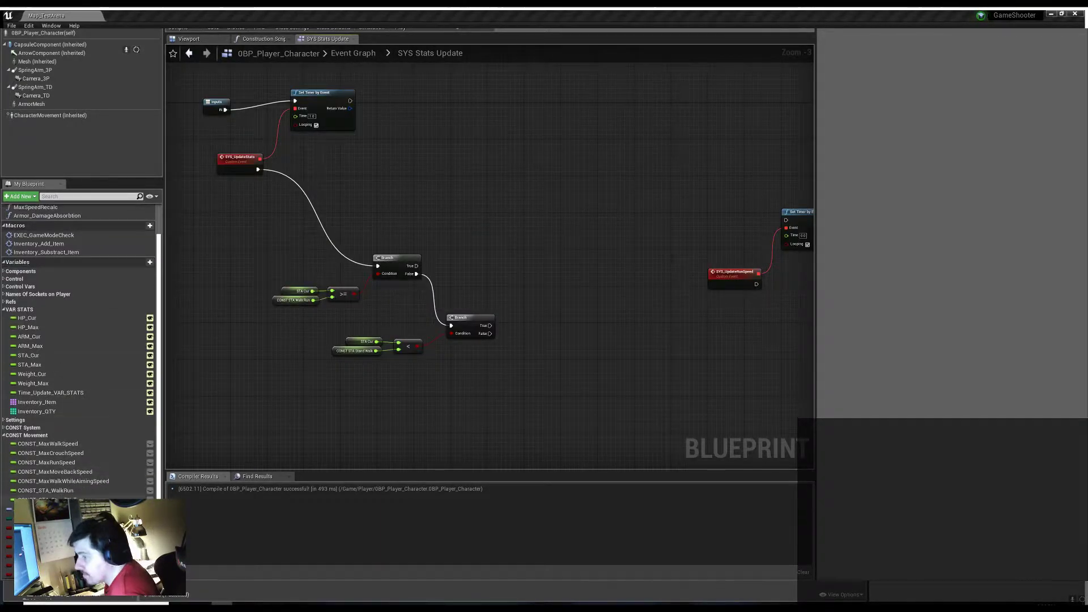
{"action": "left_click", "coordinate": [48, 444]}
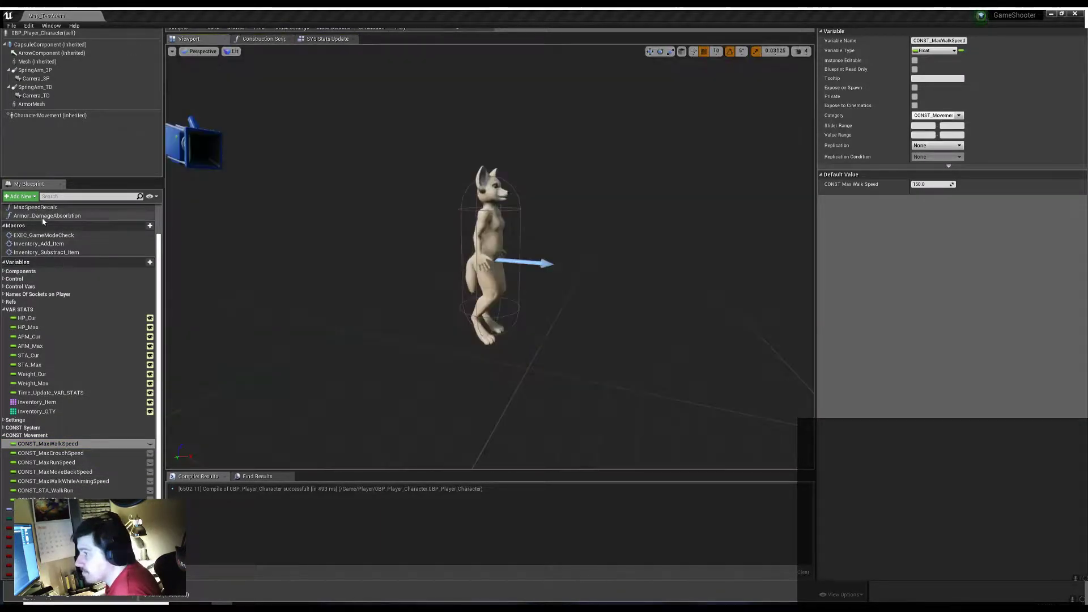
Inspect the Max Speed Recalc function's NOT/AND logic and the CONST_MaxRunSpeed and CONST_STA_WalkRun values
{"action": "double_click", "coordinate": [42, 218]}
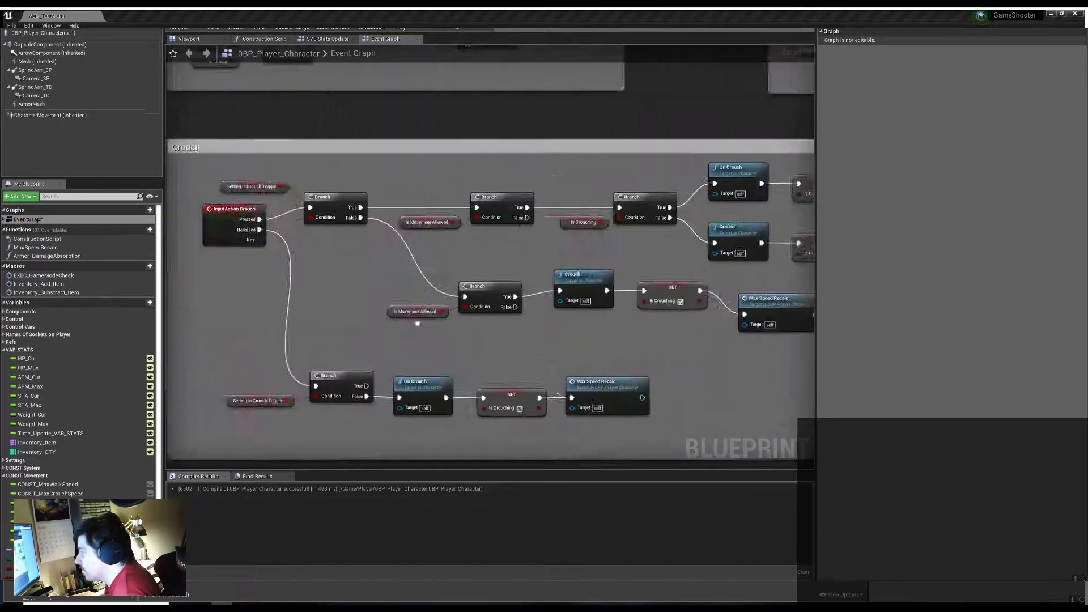
{"action": "double_click", "coordinate": [36, 247]}
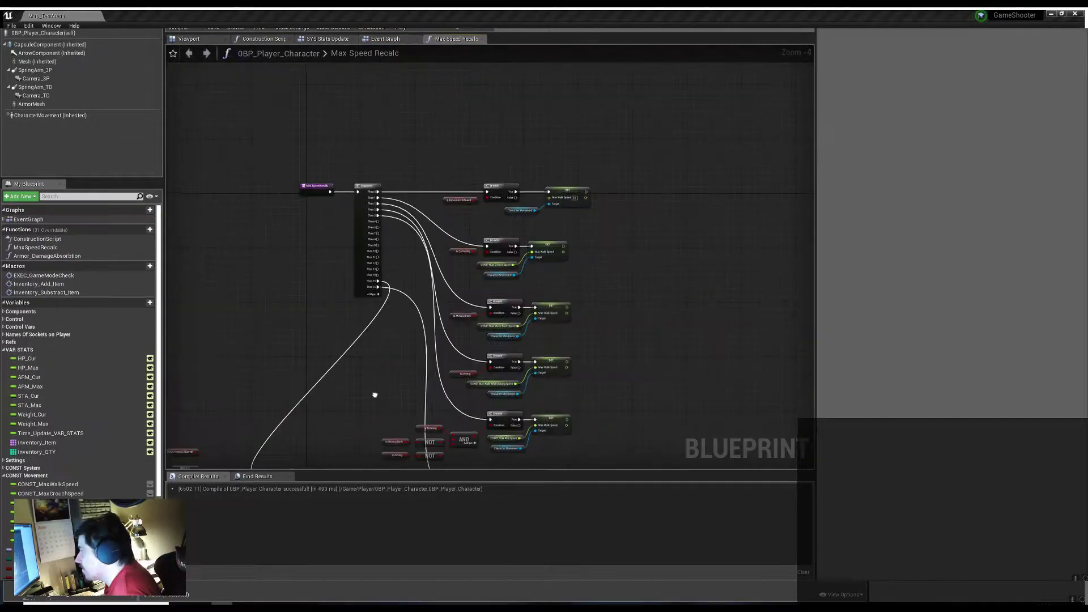
{"action": "mouse_move", "coordinate": [597, 288]}
{"action": "right_mouse_down"}
{"action": "mouse_move", "coordinate": [682, 248]}
{"action": "mouse_move", "coordinate": [592, 313]}
{"action": "right_mouse_up"}
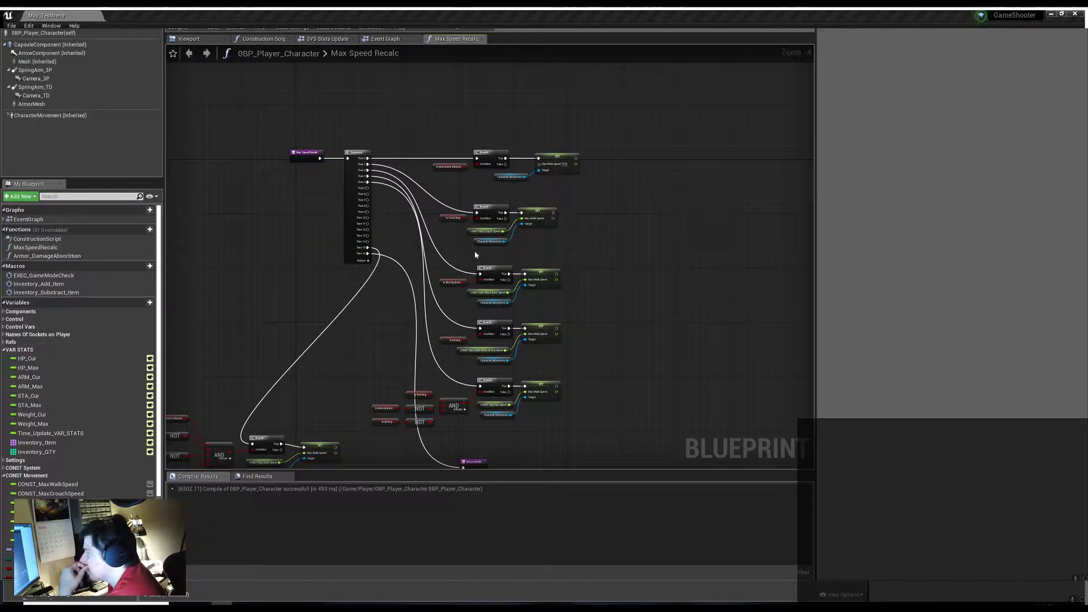
{"action": "scroll", "coordinate": [80, 340], "scroll_direction": "down", "scroll_amount": 3}
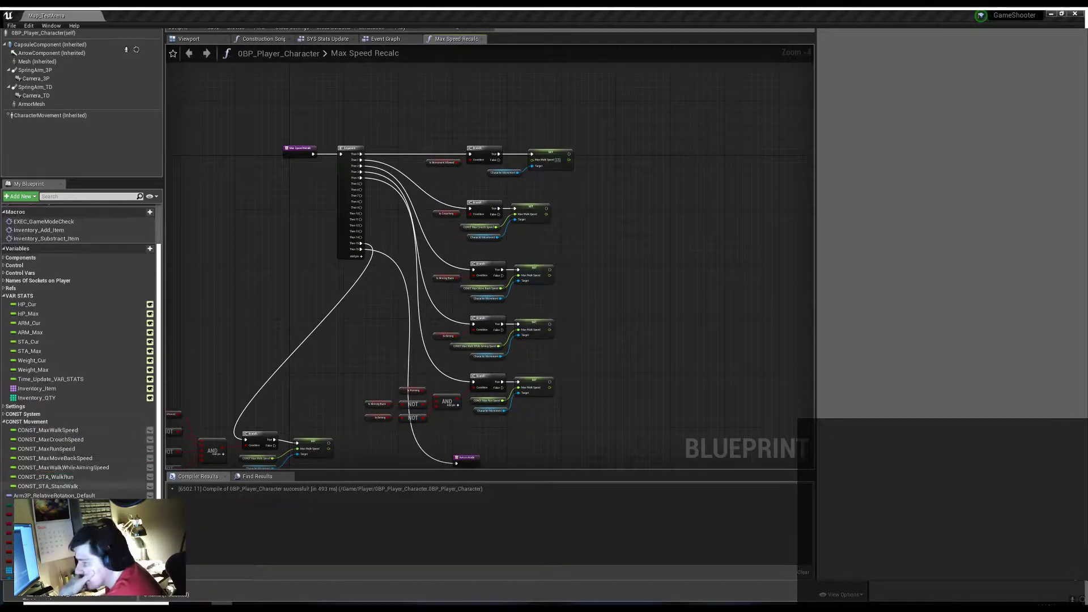
{"action": "left_click", "coordinate": [57, 449]}
{"action": "left_click", "coordinate": [45, 477]}
{"action": "scroll", "coordinate": [630, 338], "scroll_direction": "up", "scroll_amount": 1}
{"action": "scroll", "coordinate": [578, 357], "scroll_direction": "up", "scroll_amount": 1}
{"action": "scroll", "coordinate": [522, 392], "scroll_direction": "up", "scroll_amount": 2}
{"action": "scroll", "coordinate": [431, 349], "scroll_direction": "down", "scroll_amount": 2}
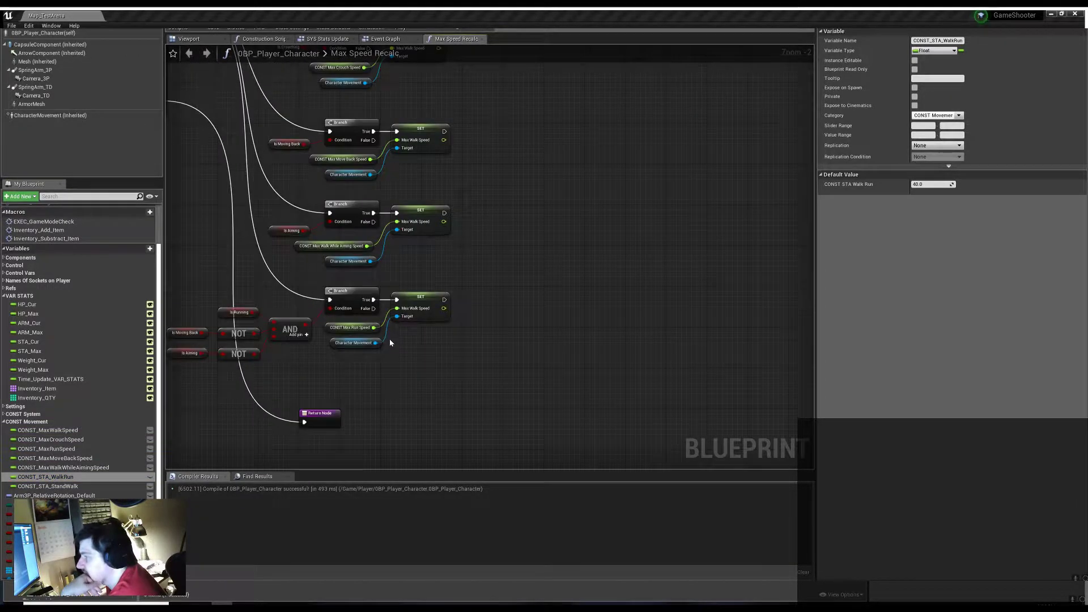
{"action": "right_click_drag", "start_coordinate": [390, 343], "coordinate": [438, 382]}
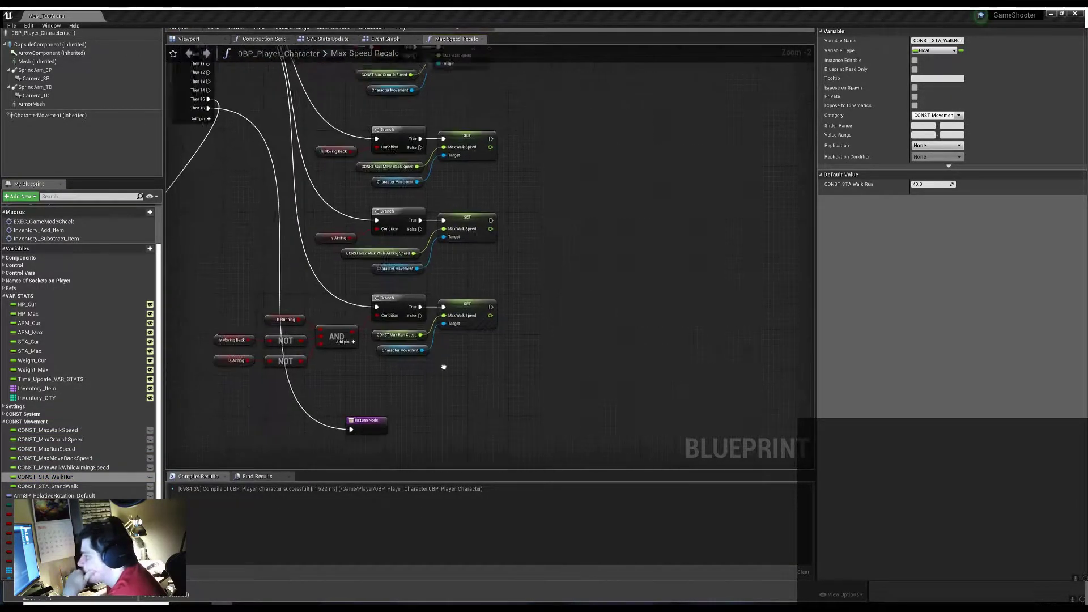
Return to the SYS Stats Update graph and frame the stamina branch nodes
{"action": "left_click", "coordinate": [385, 39]}
{"action": "left_click", "coordinate": [442, 40]}
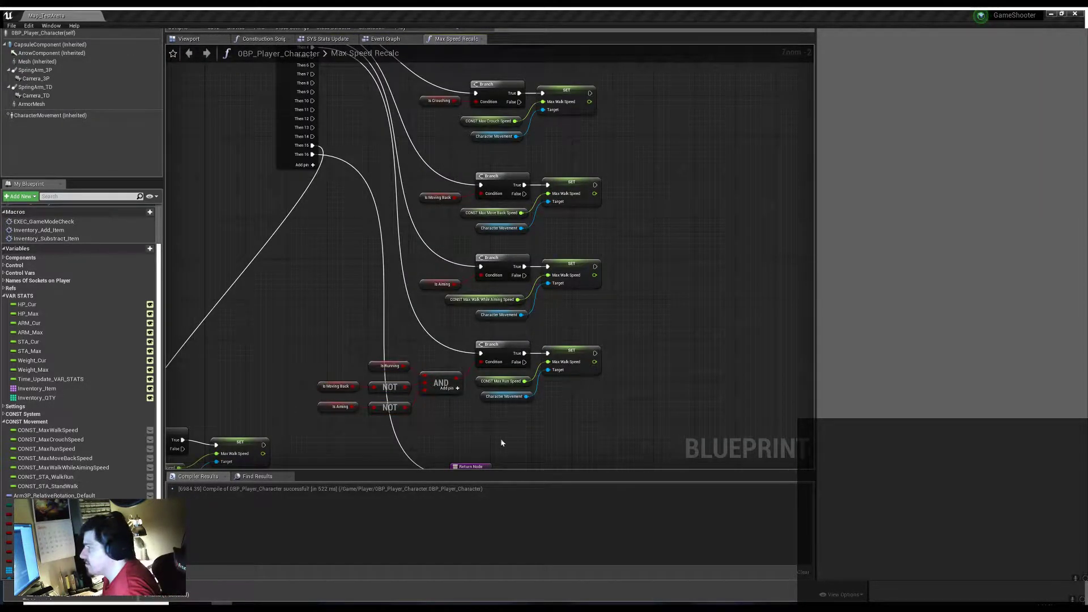
{"action": "left_click", "coordinate": [386, 38]}
{"action": "left_click", "coordinate": [328, 39]}
{"action": "scroll", "coordinate": [323, 264], "scroll_direction": "down", "scroll_amount": 3}
{"action": "right_click_drag", "start_coordinate": [630, 327], "coordinate": [538, 338]}
{"action": "scroll", "coordinate": [570, 326], "scroll_direction": "up", "scroll_amount": 3}
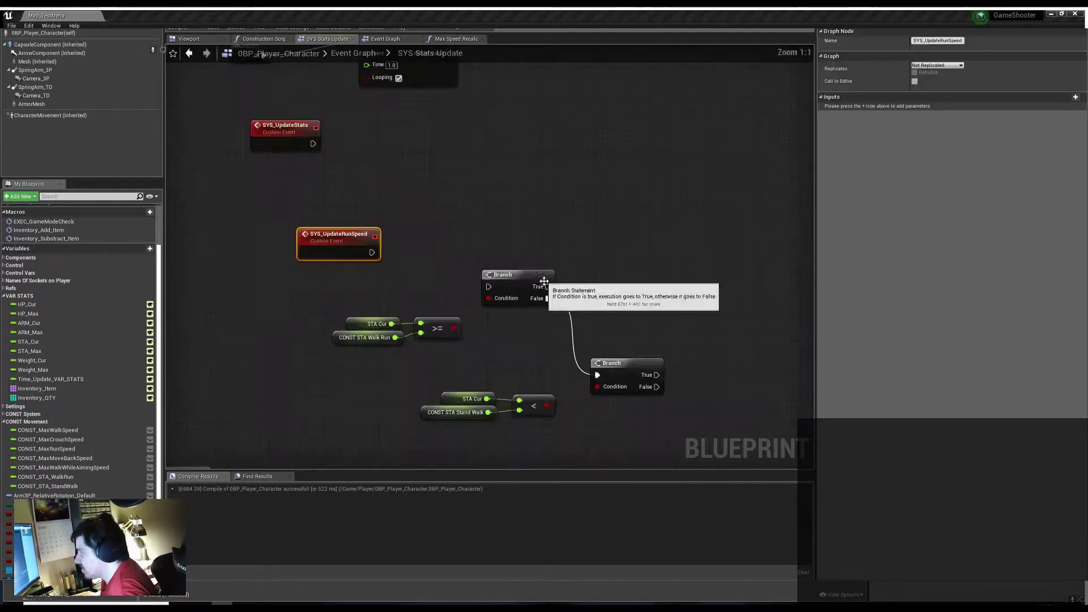
Make the first Branch's True set Character Movement's Max Walk Speed to CONST Max Run Speed
{"action": "left_click_drag", "start_coordinate": [436, 437], "coordinate": [415, 299]}
{"action": "right_click_drag", "start_coordinate": [415, 299], "coordinate": [370, 264]}
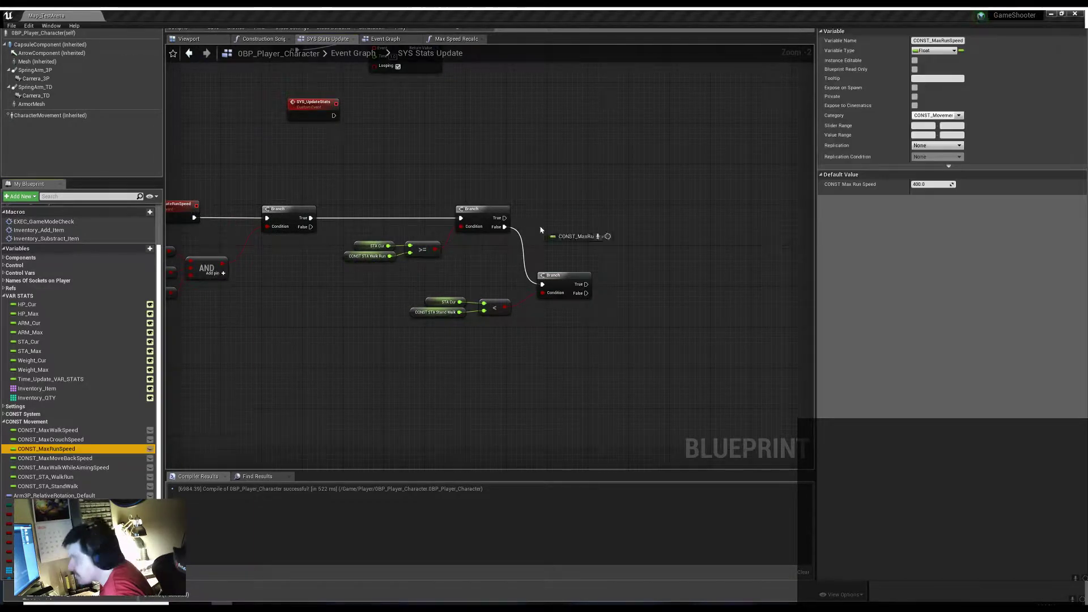
{"action": "left_click_drag", "start_coordinate": [46, 449], "coordinate": [567, 185], "text": "ctrl"}
{"action": "right_click_drag", "start_coordinate": [446, 317], "coordinate": [371, 299]}
{"action": "left_click_drag", "start_coordinate": [50, 115], "coordinate": [488, 218]}
{"action": "left_click_drag", "start_coordinate": [508, 219], "coordinate": [589, 192]}
{"action": "type", "text": "max walk"}
{"action": "left_click", "coordinate": [543, 285]}
{"action": "left_click_drag", "start_coordinate": [520, 168], "coordinate": [488, 208]}
{"action": "left_click_drag", "start_coordinate": [512, 208], "coordinate": [565, 204]}
Copy the SET Max Walk Speed pair and wire it to the lower Branch's True
{"action": "key", "text": "ctrl+c"}
{"action": "key", "text": "ctrl+v"}
{"action": "left_click_drag", "start_coordinate": [511, 267], "coordinate": [601, 282]}
{"action": "left_click_drag", "start_coordinate": [430, 201], "coordinate": [565, 197]}
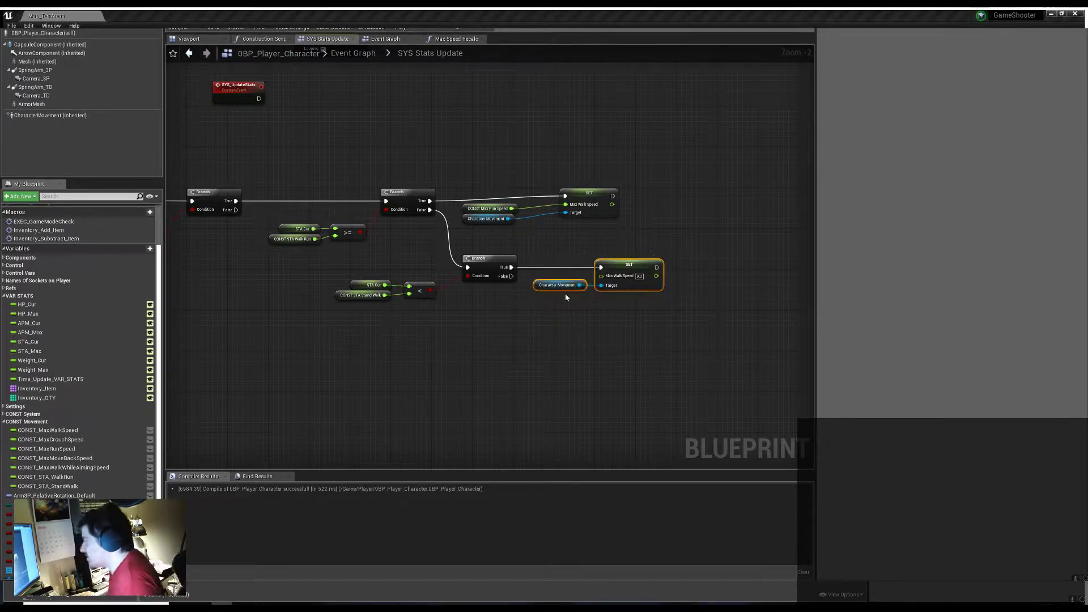
{"action": "left_click_drag", "start_coordinate": [562, 285], "coordinate": [632, 285]}
{"action": "scroll", "coordinate": [496, 311], "scroll_direction": "up", "scroll_amount": 1}
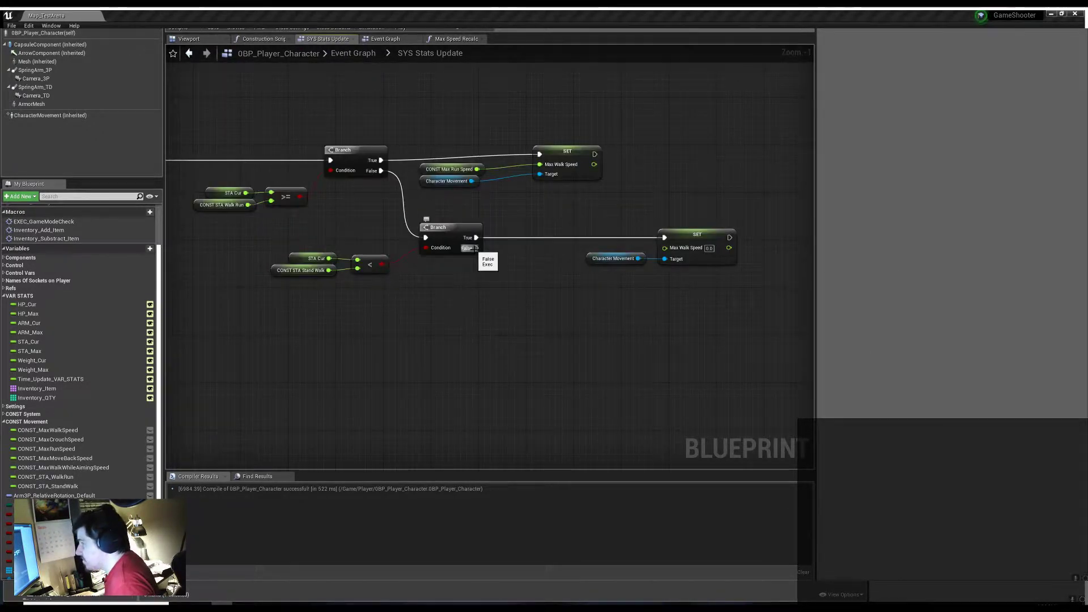
Add a Timeline_0 node below the branches and give it a float track
{"action": "right_click", "coordinate": [519, 343]}
{"action": "type", "text": "timeli"}
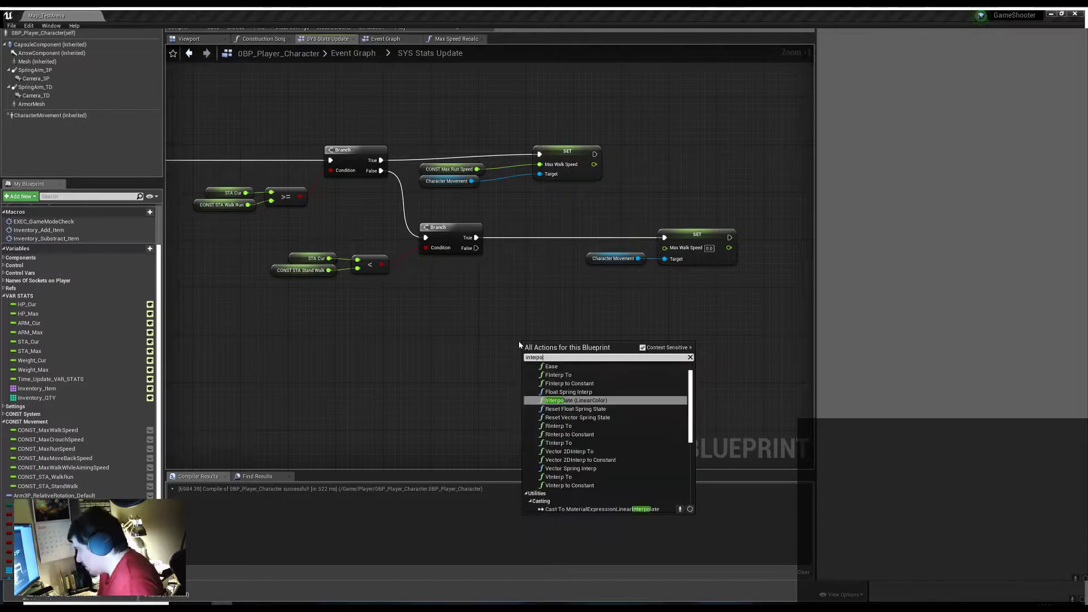
{"action": "key", "text": "Return"}
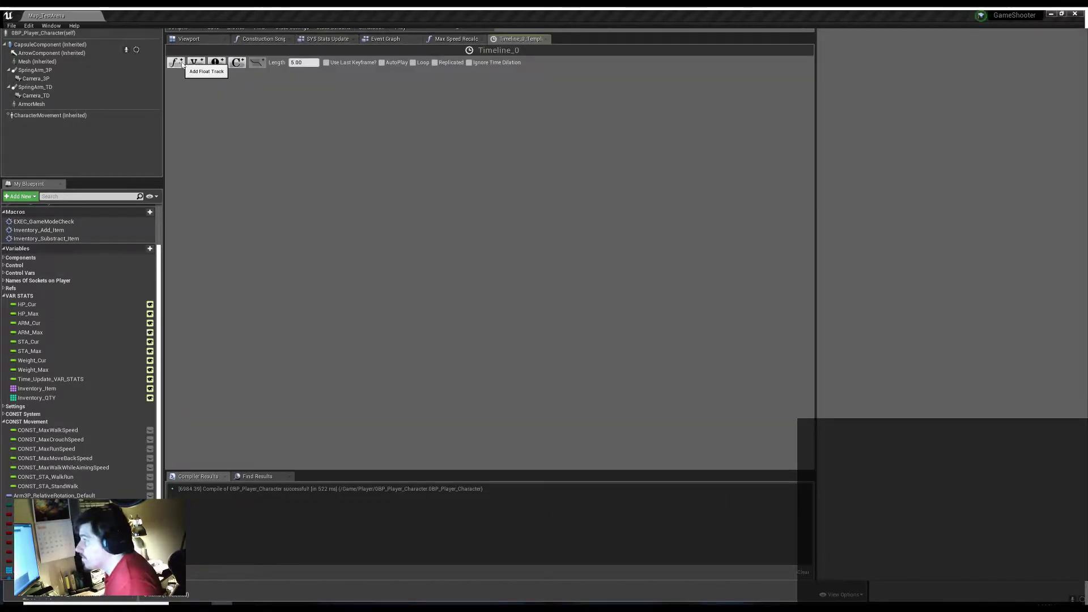
{"action": "left_click", "coordinate": [546, 38]}
{"action": "right_click_drag", "start_coordinate": [567, 397], "coordinate": [516, 272]}
{"action": "left_click", "coordinate": [514, 240]}
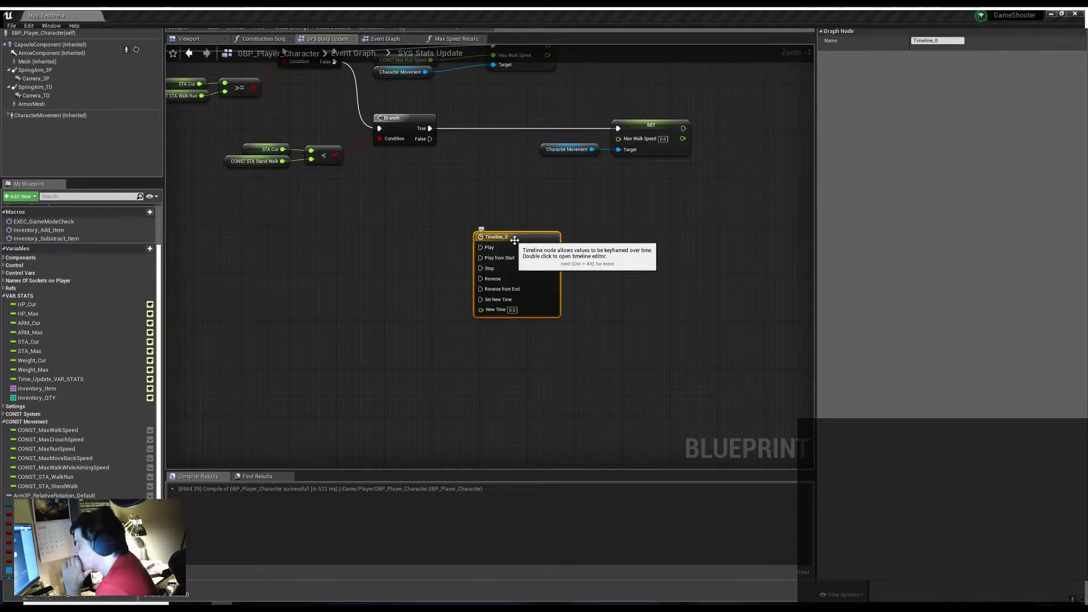
{"action": "double_click", "coordinate": [520, 239]}
{"action": "left_click", "coordinate": [182, 65]}
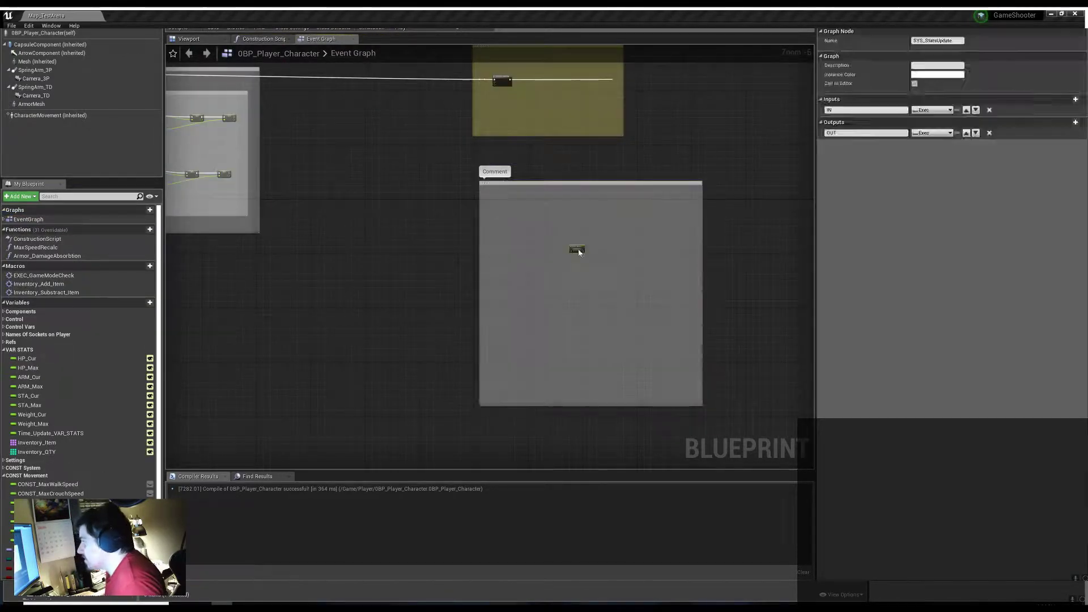
{"action": "double_click", "coordinate": [579, 274]}
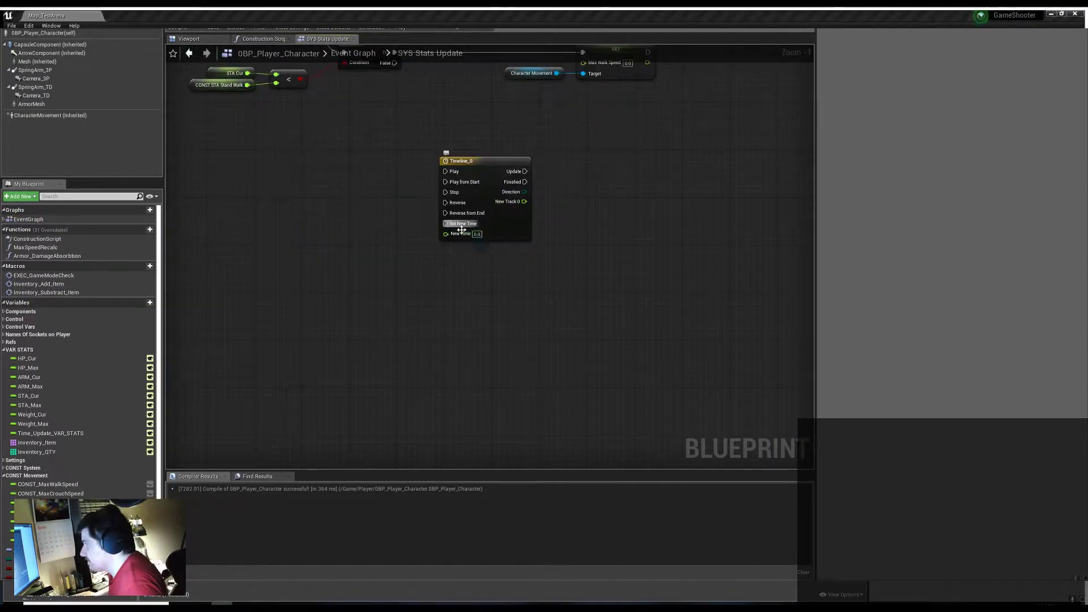
Search the interpolation nodes and add an Ease node to the graph
{"action": "right_click", "coordinate": [522, 229]}
{"action": "type", "text": "interpol"}
{"action": "key", "text": "Return"}
{"action": "right_click", "coordinate": [531, 219]}
{"action": "type", "text": "interpola"}
{"action": "scroll", "coordinate": [696, 343], "scroll_direction": "down", "scroll_amount": 2}
{"action": "scroll", "coordinate": [696, 342], "scroll_direction": "down", "scroll_amount": 2}
{"action": "scroll", "coordinate": [624, 295], "scroll_direction": "up", "scroll_amount": 4}
{"action": "left_click", "coordinate": [559, 259]}
{"action": "scroll", "coordinate": [554, 319], "scroll_direction": "up", "scroll_amount": 1}
{"action": "left_click", "coordinate": [643, 279]}
{"action": "right_click_drag", "start_coordinate": [499, 335], "coordinate": [534, 312]}
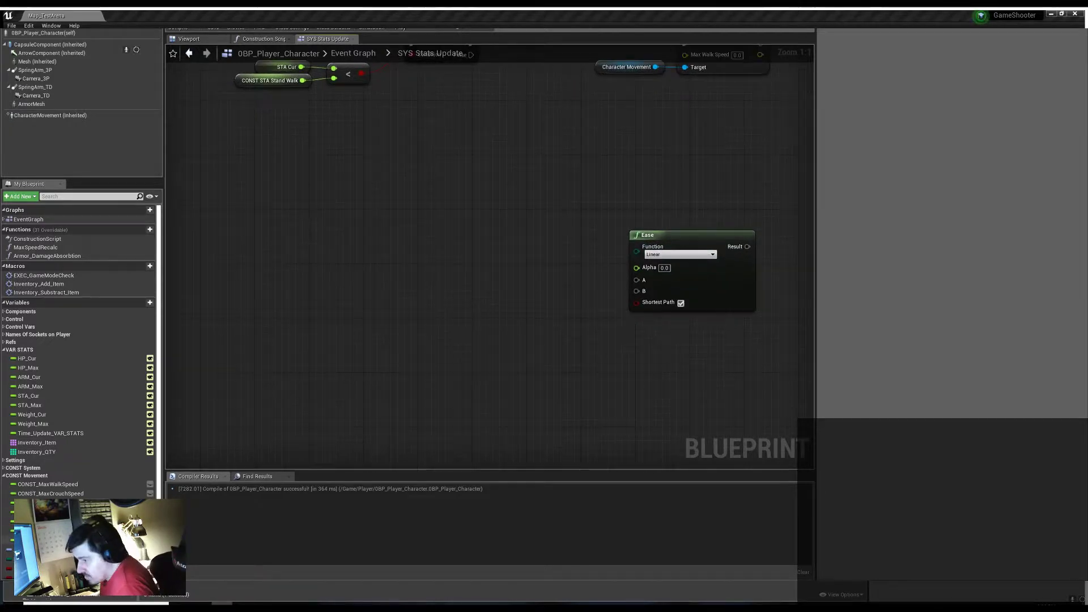
Look for a float input for the Ease node's B pin, then cancel the connection
{"action": "left_click", "coordinate": [34, 531]}
{"action": "left_click_drag", "start_coordinate": [637, 291], "coordinate": [561, 304]}
{"action": "type", "text": "float"}
{"action": "scroll", "coordinate": [637, 407], "scroll_direction": "down", "scroll_amount": 3}
{"action": "left_click", "coordinate": [643, 281]}
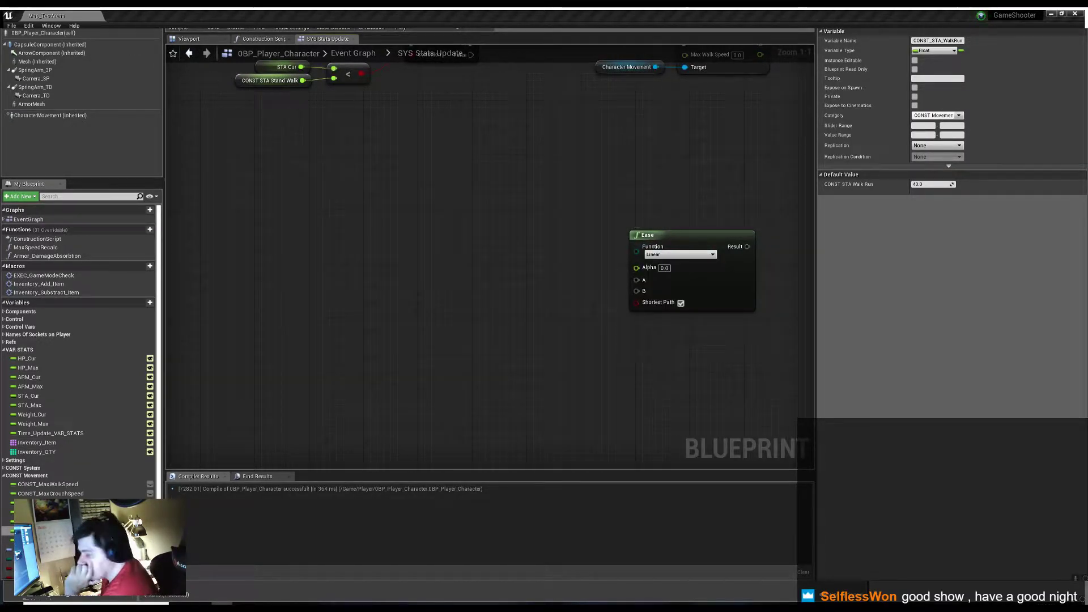
Bring up the 'Interpolation Curve' forum thread in the browser
{"action": "key", "text": "alt+Tab"}
{"action": "key", "text": "ctrl+Tab"}
{"action": "key", "text": "ctrl+Tab"}
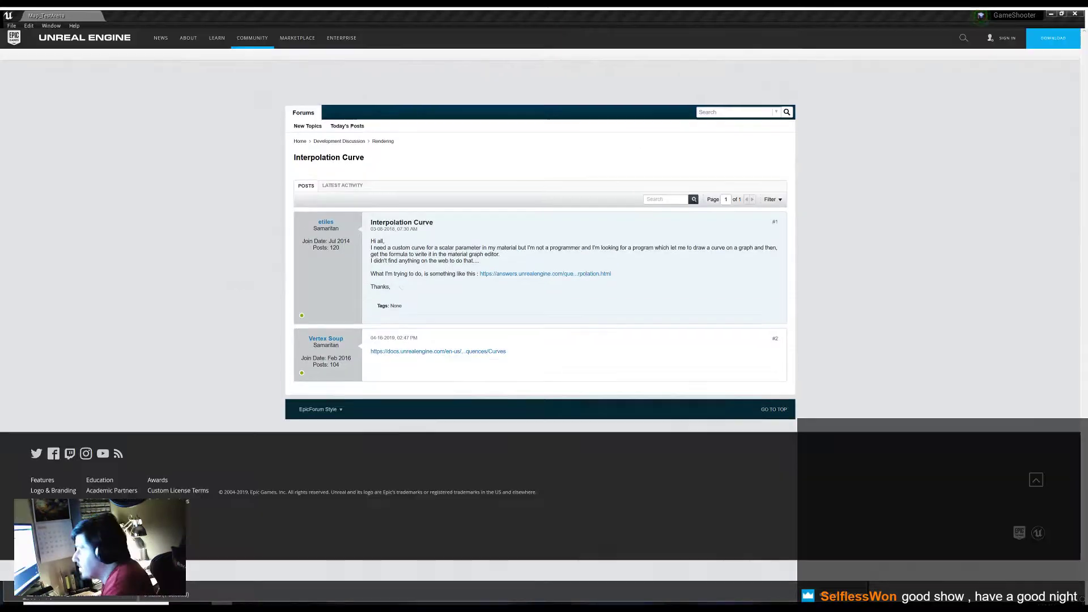
Read the forum and AnswerHub pages on easing between two float values, then return to Unreal
{"action": "key", "text": "ctrl+Tab"}
{"action": "scroll", "coordinate": [401, 287], "scroll_direction": "down", "scroll_amount": 10}
{"action": "scroll", "coordinate": [400, 287], "scroll_direction": "down", "scroll_amount": 10}
{"action": "key", "text": "ctrl+Tab"}
{"action": "key", "text": "ctrl+Tab"}
{"action": "scroll", "coordinate": [480, 356], "scroll_direction": "down", "scroll_amount": 15}
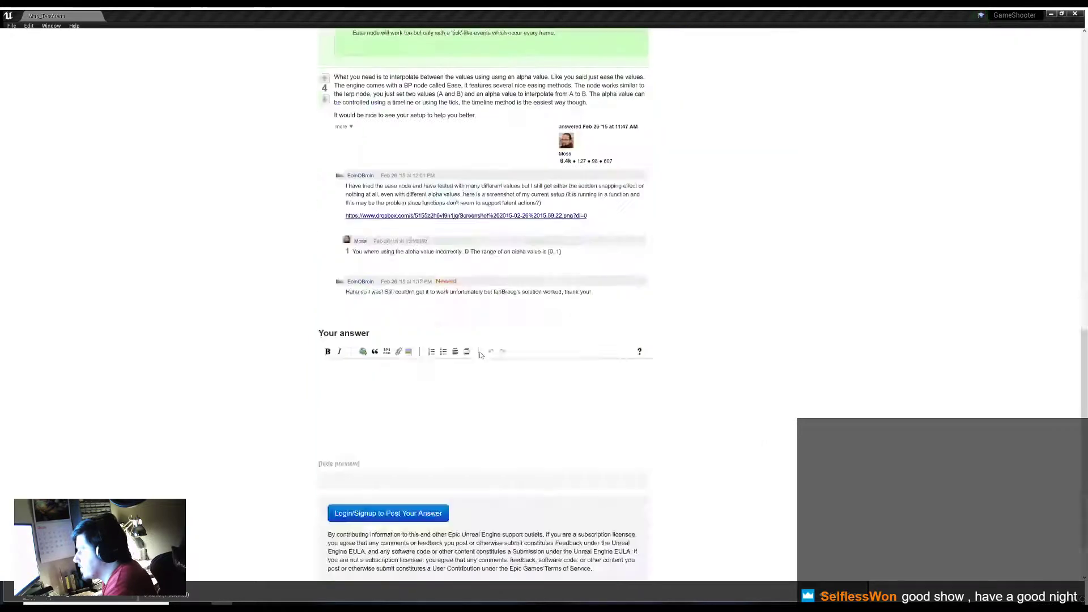
{"action": "scroll", "coordinate": [480, 356], "scroll_direction": "up", "scroll_amount": 3}
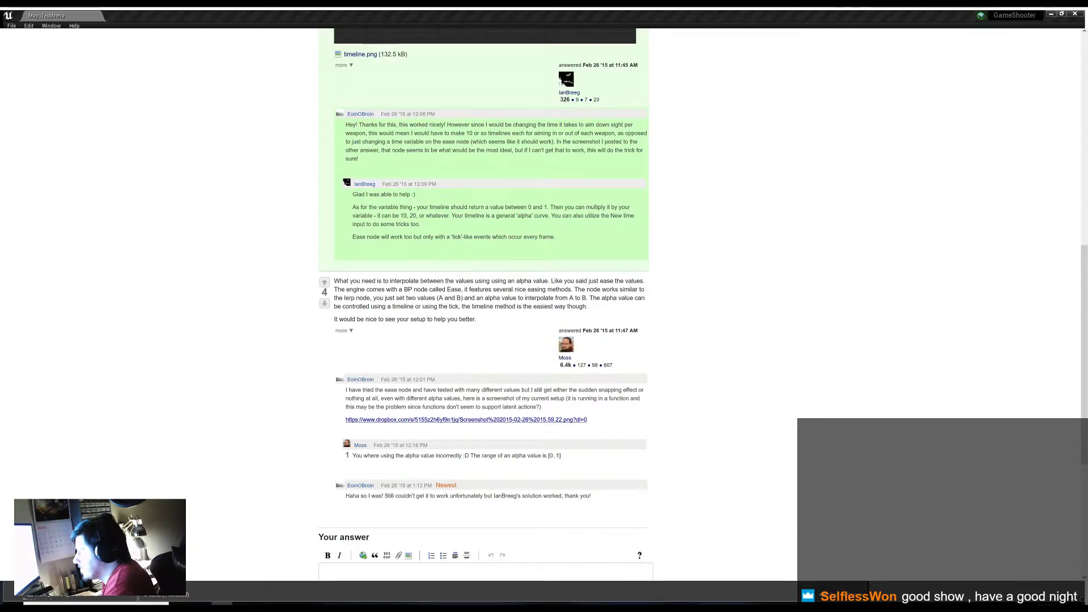
{"action": "key", "text": "ctrl+Tab"}
{"action": "key", "text": "alt+Tab"}
Rearrange the Set Timer by Event and SYS_UpdateStats nodes in the SYS Stats Update graph
{"action": "scroll", "coordinate": [468, 365], "scroll_direction": "down", "scroll_amount": 2}
{"action": "scroll", "coordinate": [432, 276], "scroll_direction": "down", "scroll_amount": 2}
{"action": "scroll", "coordinate": [432, 276], "scroll_direction": "up", "scroll_amount": 2}
{"action": "scroll", "coordinate": [399, 299], "scroll_direction": "down", "scroll_amount": 1}
{"action": "left_click_drag", "start_coordinate": [210, 85], "coordinate": [406, 173]}
{"action": "left_click", "coordinate": [406, 172]}
{"action": "right_click_drag", "start_coordinate": [406, 173], "coordinate": [483, 276]}
{"action": "left_click_drag", "start_coordinate": [454, 207], "coordinate": [508, 207]}
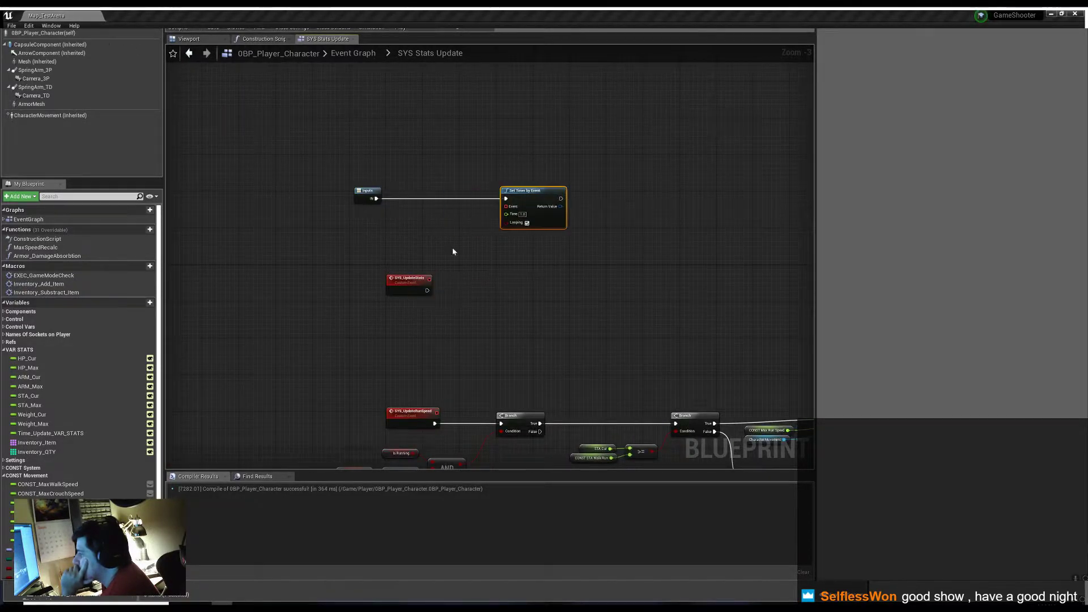
{"action": "right_click_drag", "start_coordinate": [479, 205], "coordinate": [431, 142]}
{"action": "right_click_drag", "start_coordinate": [408, 202], "coordinate": [452, 259]}
{"action": "left_click_drag", "start_coordinate": [405, 273], "coordinate": [316, 264]}
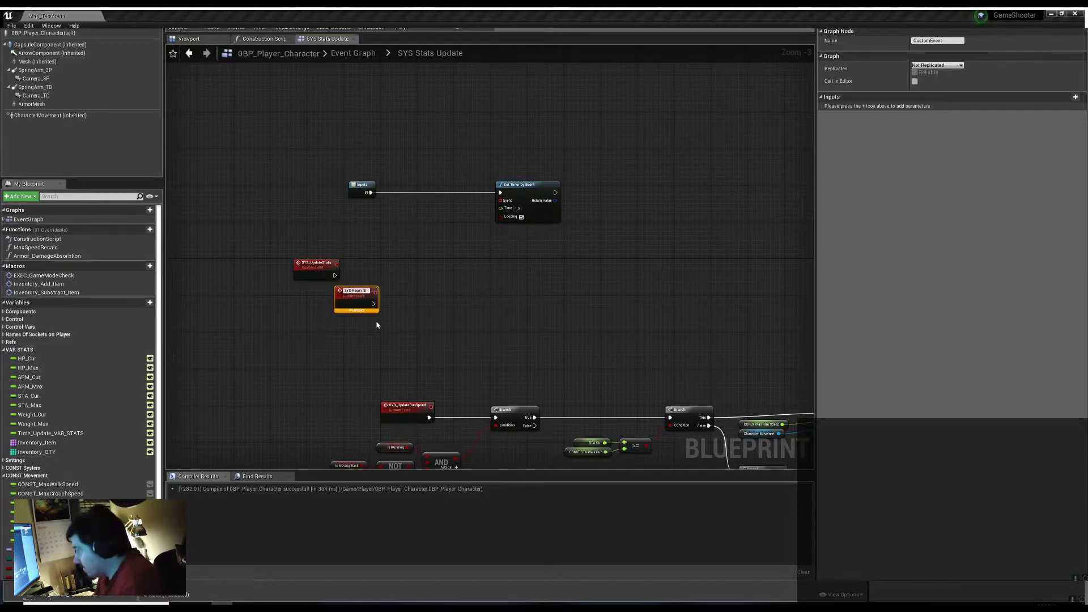
Name the event SYS_Regen_STA, add STA Cur/STA Max getters, and wire it into Set Timer by Event
{"action": "type", "text": "_Regen_STA"}
{"action": "key", "text": "Return"}
{"action": "scroll", "coordinate": [508, 299], "scroll_direction": "down", "scroll_amount": 1}
{"action": "scroll", "coordinate": [508, 299], "scroll_direction": "up", "scroll_amount": 2}
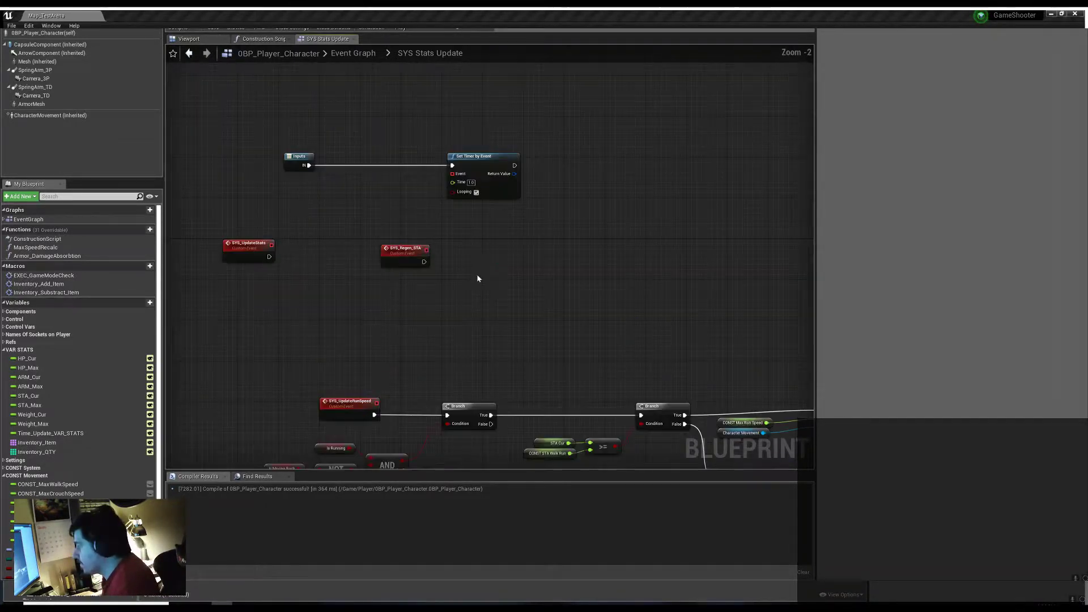
{"action": "left_click_drag", "start_coordinate": [45, 405], "coordinate": [474, 309]}
{"action": "right_click_drag", "start_coordinate": [510, 340], "coordinate": [421, 334]}
{"action": "left_click", "coordinate": [367, 154], "text": "alt"}
{"action": "left_click_drag", "start_coordinate": [408, 149], "coordinate": [442, 207]}
{"action": "right_click_drag", "start_coordinate": [464, 168], "coordinate": [515, 140]}
{"action": "scroll", "coordinate": [43, 432], "scroll_direction": "down", "scroll_amount": 3}
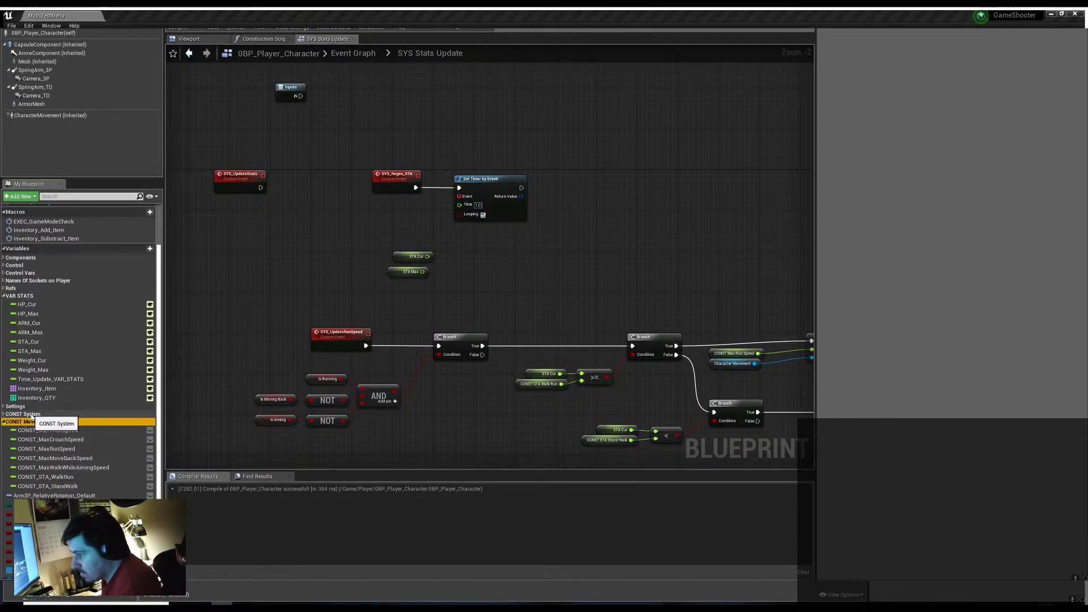
{"action": "scroll", "coordinate": [39, 417], "scroll_direction": "down", "scroll_amount": 3}
Rename the variable category to CONST and wire a new RegenInterval_STA variable to the timer's Time
{"action": "double_click", "coordinate": [26, 368]}
{"action": "type", "text": "CONST"}
{"action": "key", "text": "Return"}
{"action": "left_click", "coordinate": [20, 197]}
{"action": "left_click", "coordinate": [33, 213]}
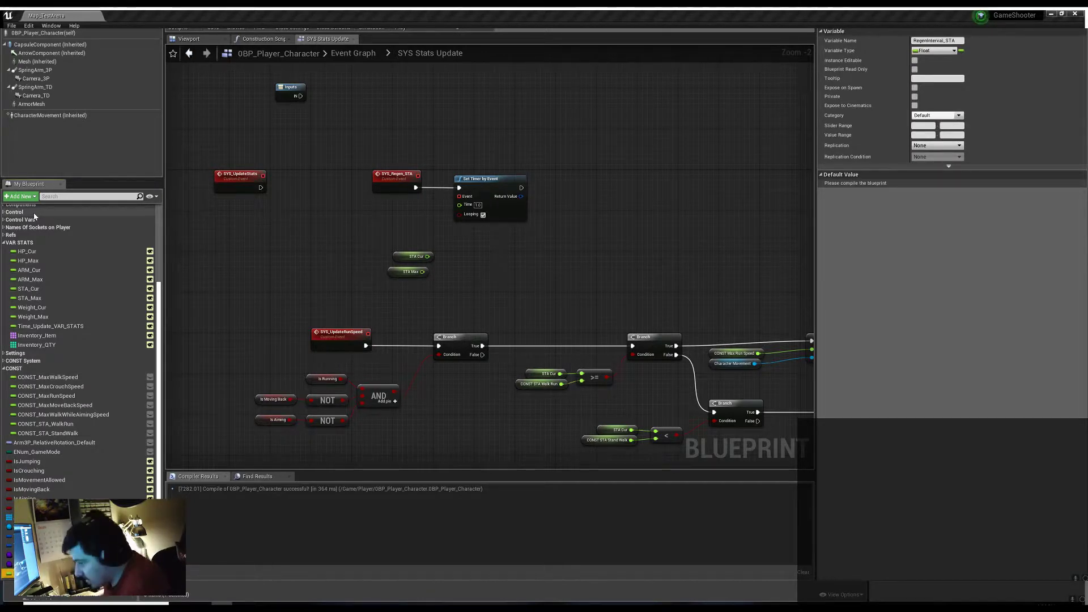
{"action": "key", "text": "Return"}
{"action": "left_click", "coordinate": [370, 231]}
{"action": "right_click_drag", "start_coordinate": [369, 230], "coordinate": [404, 281]}
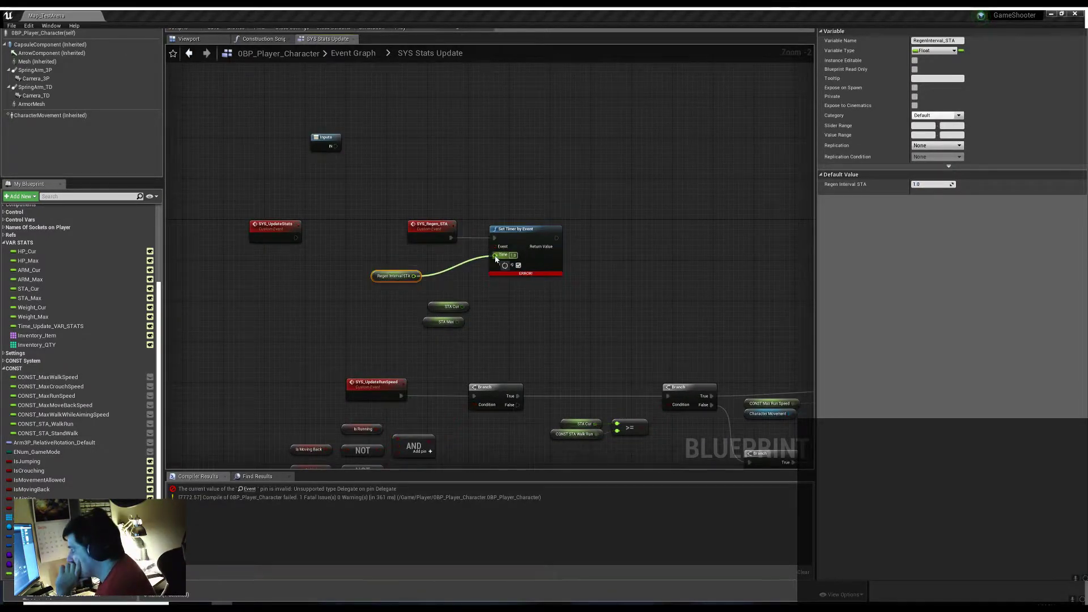
Feed the timer's Event a SYS_Timer_Regen_STA custom event, compile, and create STA_RegenRate
{"action": "mouse_move", "coordinate": [419, 279]}
{"action": "left_mouse_down"}
{"action": "mouse_move", "coordinate": [434, 250]}
{"action": "mouse_move", "coordinate": [457, 278]}
{"action": "left_mouse_up"}
{"action": "type", "text": "custom"}
{"action": "key", "text": "Return"}
{"action": "type", "text": "Timer_Regen_STA"}
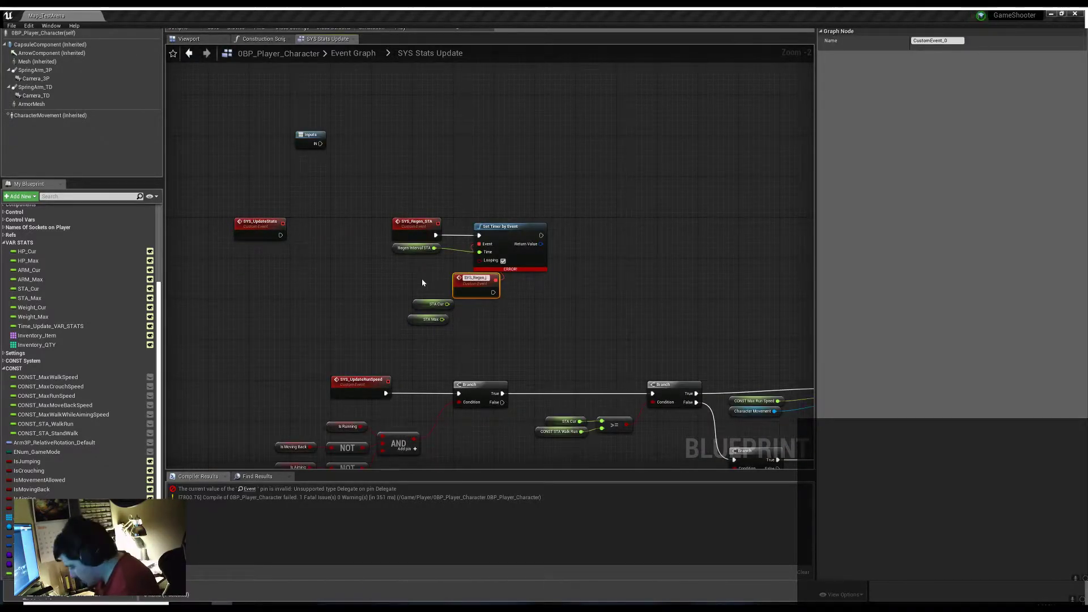
{"action": "key", "text": "Return"}
{"action": "left_click_drag", "start_coordinate": [426, 282], "coordinate": [396, 292]}
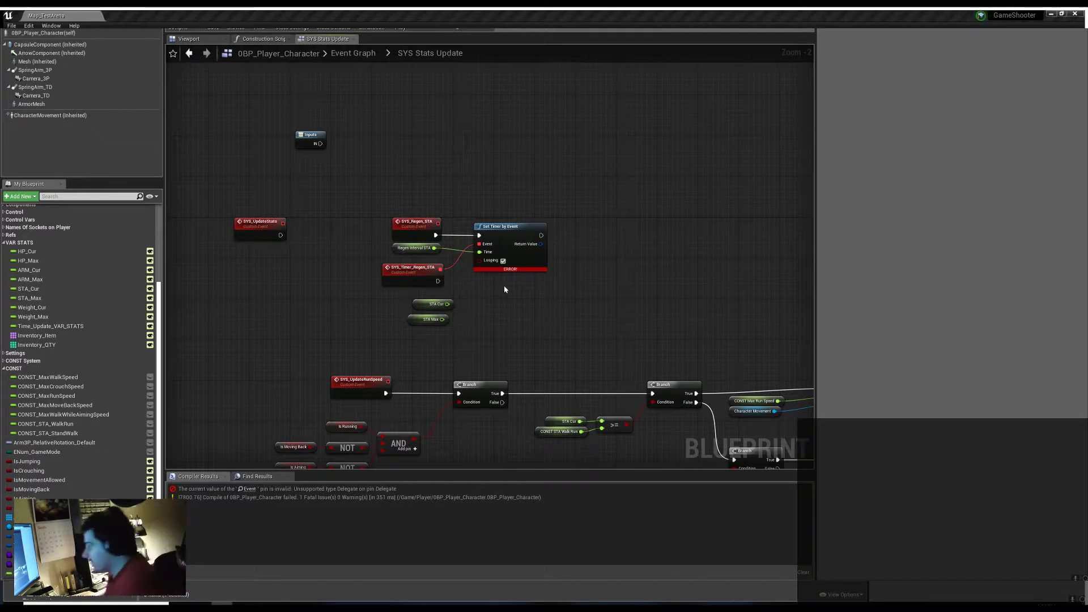
{"action": "left_click", "coordinate": [427, 320]}
{"action": "key", "text": "F7"}
{"action": "left_click", "coordinate": [38, 280]}
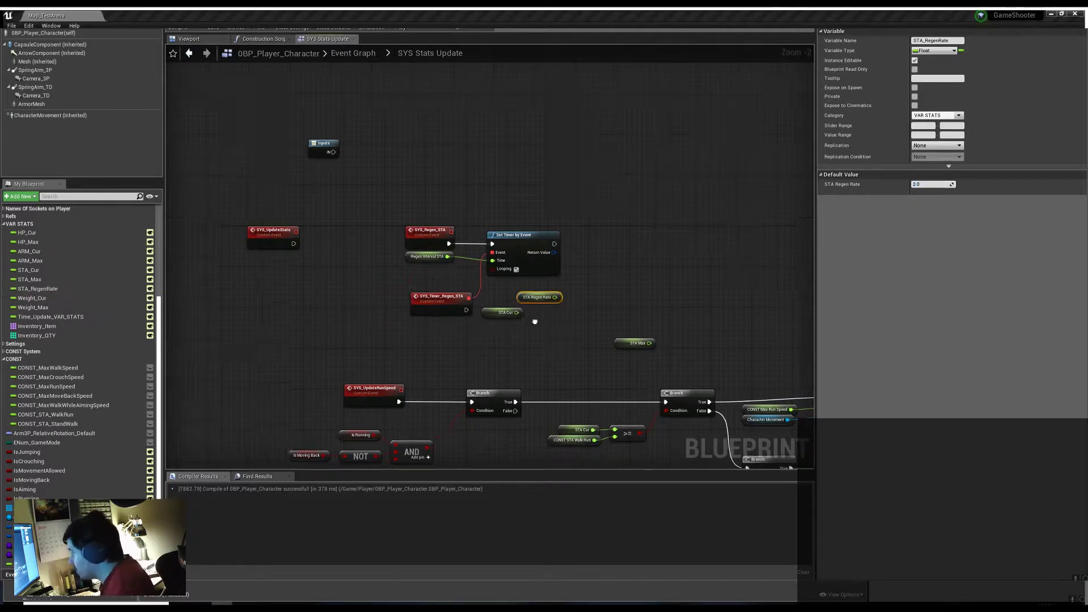
Add STA_Cur and STA_RegenRate, then clamp the sum with STA_Max as the maximum
{"action": "left_click_drag", "start_coordinate": [37, 289], "coordinate": [419, 364], "text": "ctrl"}
{"action": "left_click_drag", "start_coordinate": [493, 354], "coordinate": [503, 361]}
{"action": "type", "text": "+"}
{"action": "key", "text": "Return"}
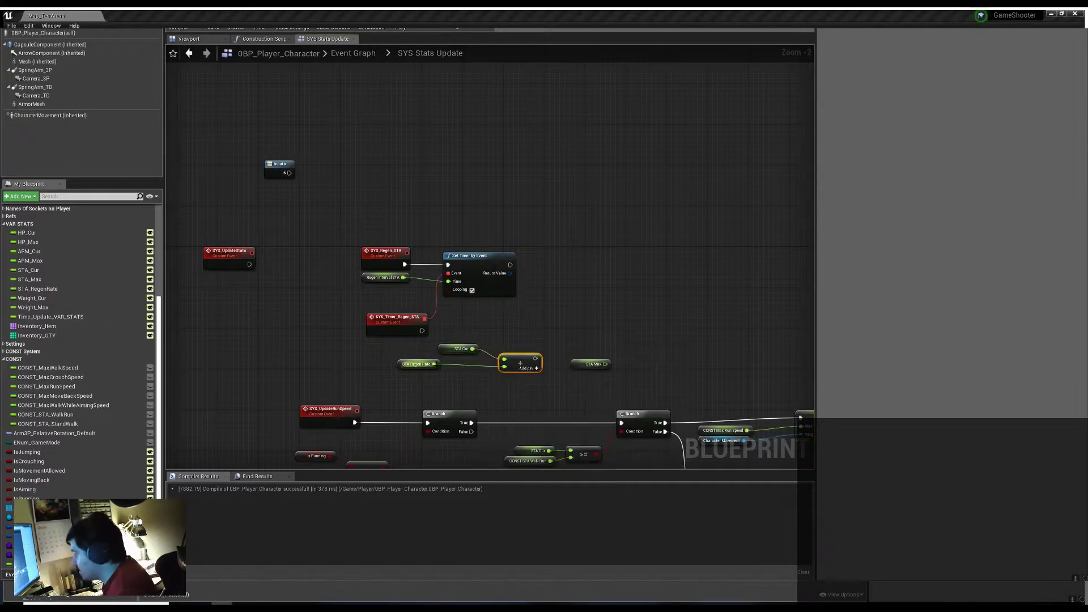
{"action": "left_click_drag", "start_coordinate": [435, 364], "coordinate": [550, 338]}
{"action": "type", "text": "cla"}
{"action": "left_click", "coordinate": [590, 441]}
{"action": "left_click_drag", "start_coordinate": [29, 279], "coordinate": [524, 374], "text": "ctrl"}
Store the clamped result with a SET STA_Cur node
{"action": "left_click_drag", "start_coordinate": [28, 270], "coordinate": [631, 316], "text": "alt"}
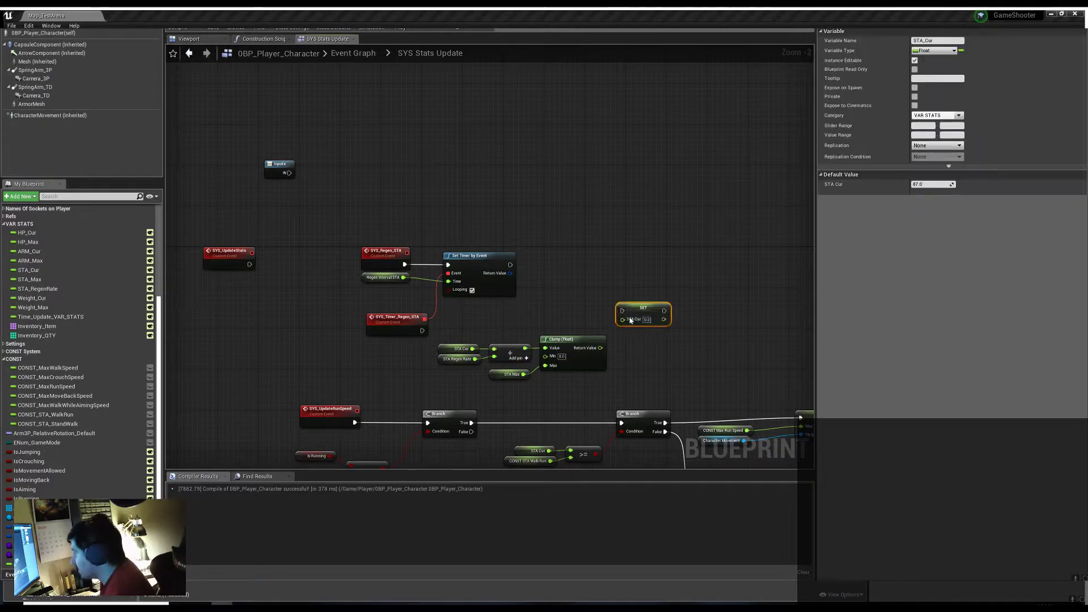
{"action": "left_click", "coordinate": [651, 366]}
{"action": "right_click_drag", "start_coordinate": [652, 367], "coordinate": [513, 341]}
Format STA_Cur and STA_Max into text and print it with Print Text
{"action": "left_click_drag", "start_coordinate": [523, 305], "coordinate": [551, 310]}
{"action": "type", "text": "forma"}
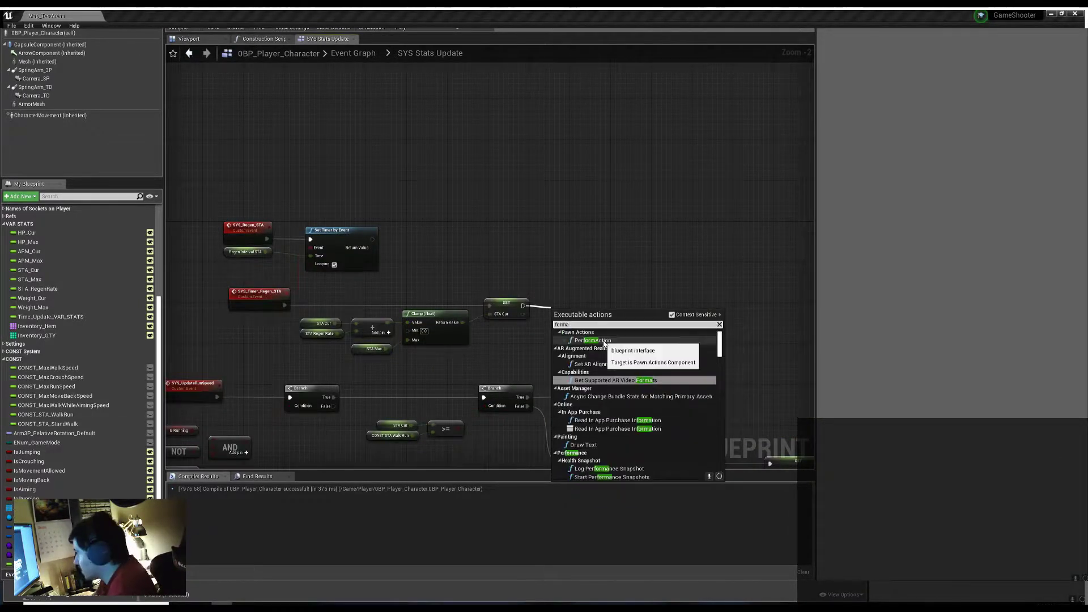
{"action": "type", "text": "t text"}
{"action": "key", "text": "Return"}
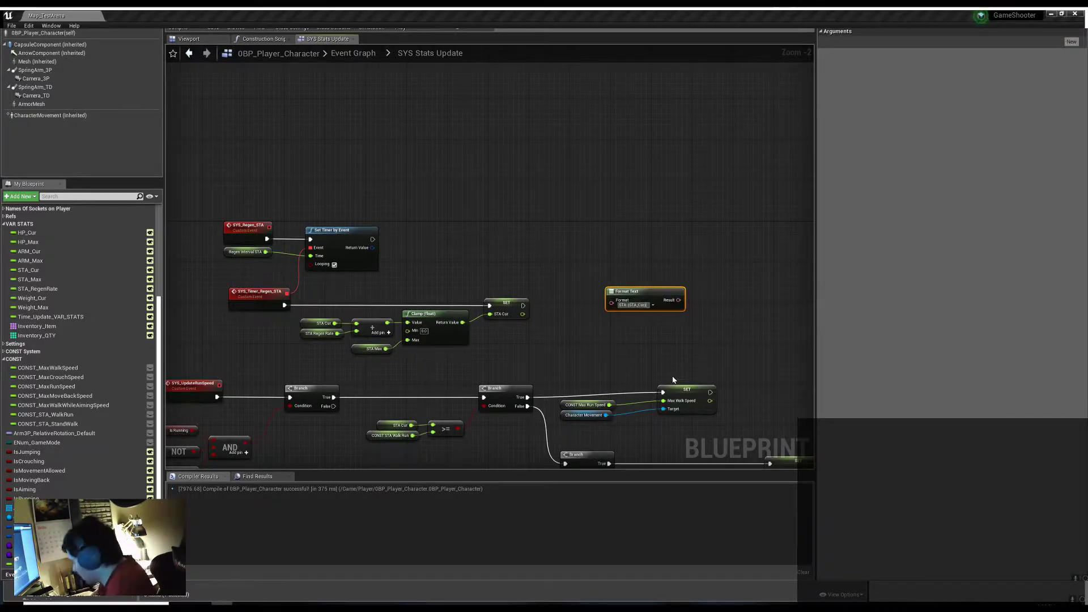
{"action": "left_click_drag", "start_coordinate": [522, 314], "coordinate": [610, 314]}
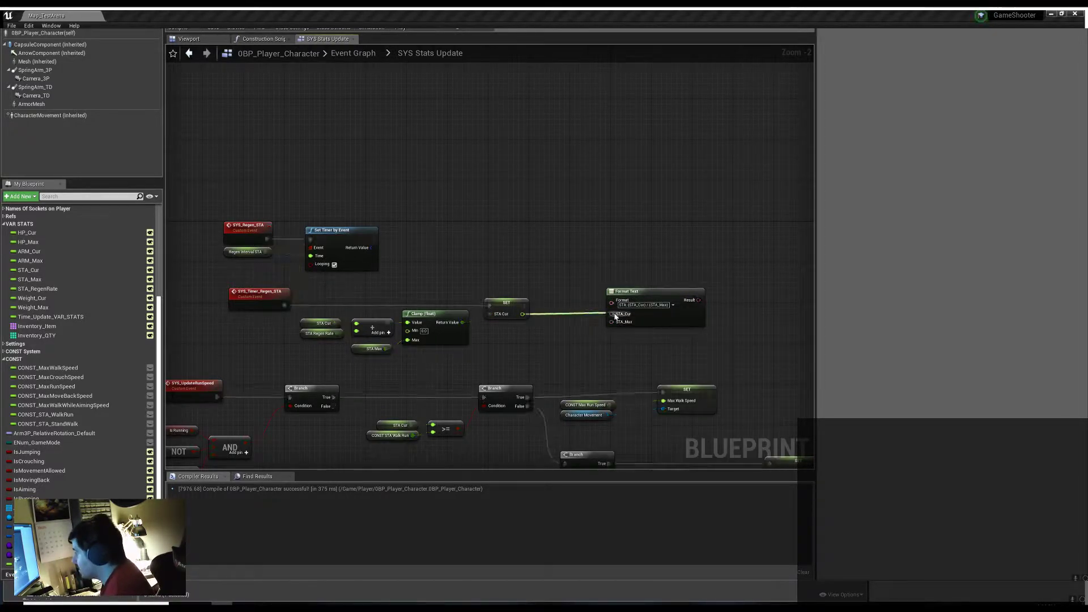
{"action": "left_click_drag", "start_coordinate": [386, 349], "coordinate": [611, 322]}
{"action": "right_click_drag", "start_coordinate": [678, 365], "coordinate": [546, 374]}
{"action": "left_click_drag", "start_coordinate": [565, 309], "coordinate": [619, 311]}
{"action": "left_click", "coordinate": [641, 349]}
Wrap the print nodes in a yellow DEBUG comment and expand the print node's options
{"action": "scroll", "coordinate": [641, 323], "scroll_direction": "down", "scroll_amount": 2}
{"action": "type", "text": "cDEBUG"}
{"action": "left_click", "coordinate": [930, 36]}
{"action": "scroll", "coordinate": [593, 350], "scroll_direction": "up", "scroll_amount": 2}
{"action": "left_click", "coordinate": [590, 335]}
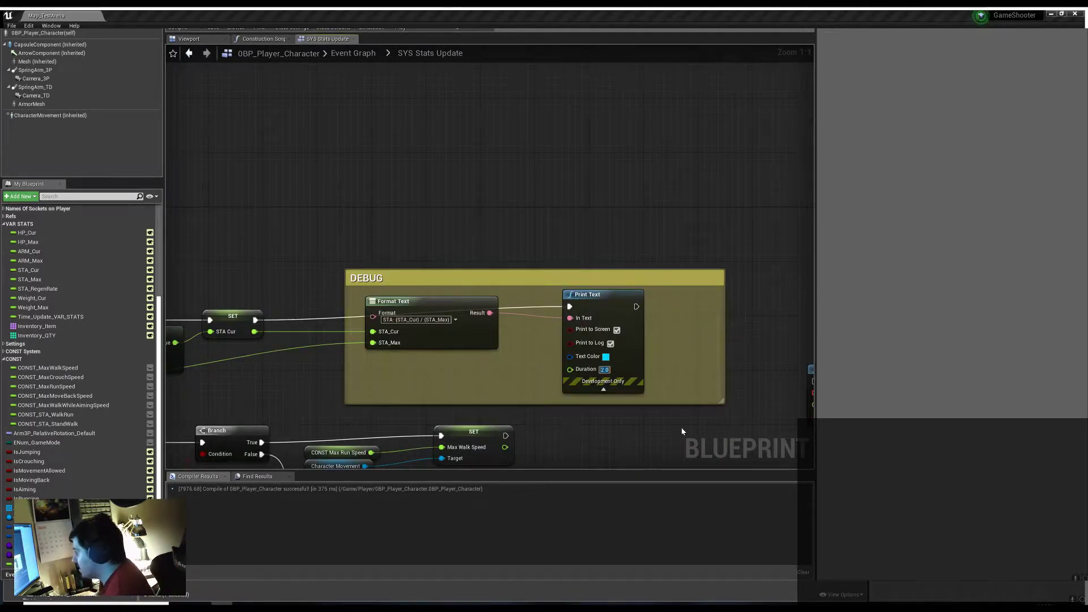
{"action": "right_click_drag", "start_coordinate": [682, 432], "coordinate": [755, 396]}
{"action": "scroll", "coordinate": [511, 272], "scroll_direction": "down", "scroll_amount": 3}
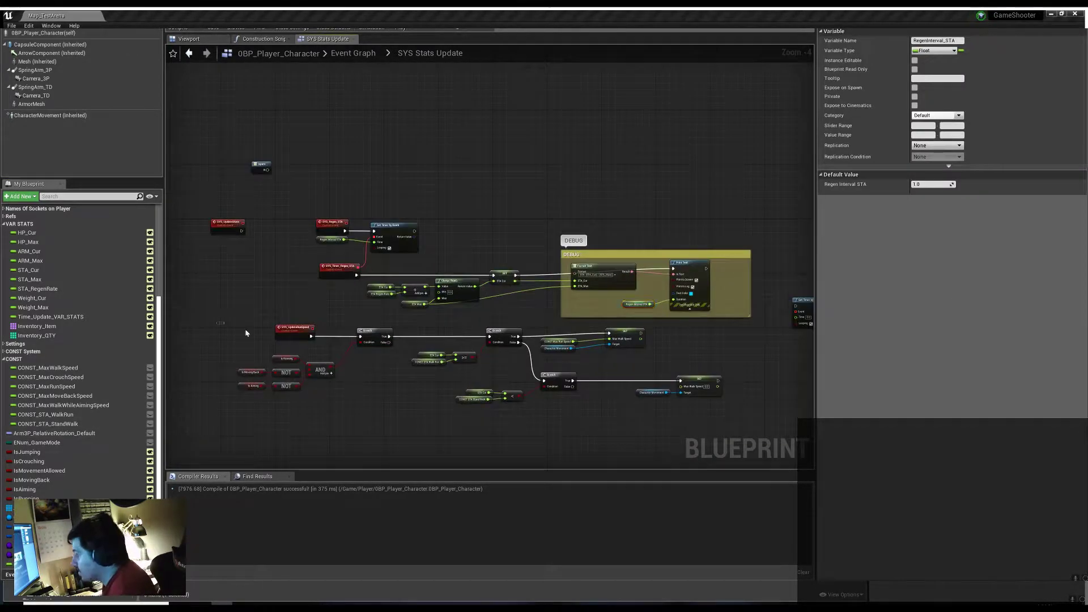
{"action": "scroll", "coordinate": [488, 317], "scroll_direction": "down", "scroll_amount": 3}
{"action": "scroll", "coordinate": [408, 289], "scroll_direction": "up", "scroll_amount": 4}
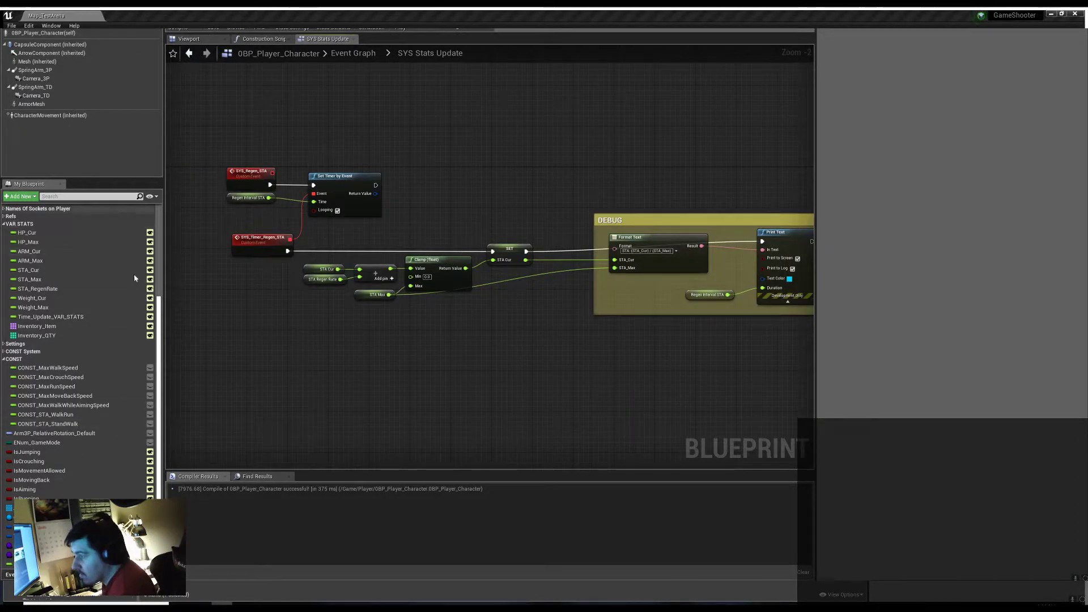
Move the STA_Drain_Run variable into the VAR STATS category
{"action": "scroll", "coordinate": [141, 306], "scroll_direction": "down", "scroll_amount": 1}
{"action": "left_click_drag", "start_coordinate": [44, 290], "coordinate": [44, 289]}
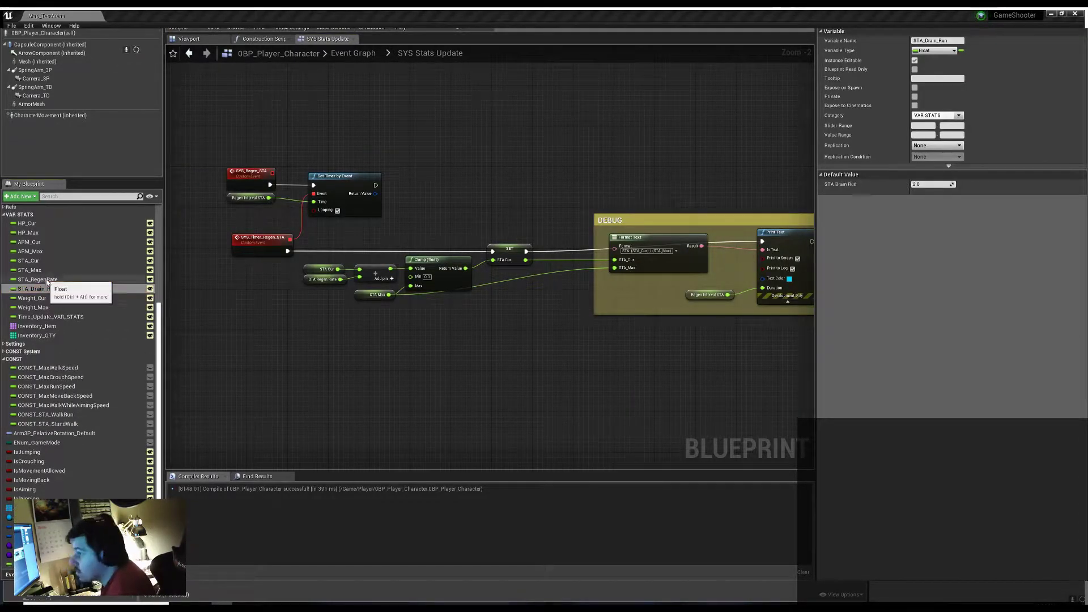
{"action": "scroll", "coordinate": [478, 408], "scroll_direction": "down", "scroll_amount": 1}
{"action": "scroll", "coordinate": [478, 397], "scroll_direction": "down", "scroll_amount": 1}
{"action": "scroll", "coordinate": [488, 351], "scroll_direction": "down", "scroll_amount": 1}
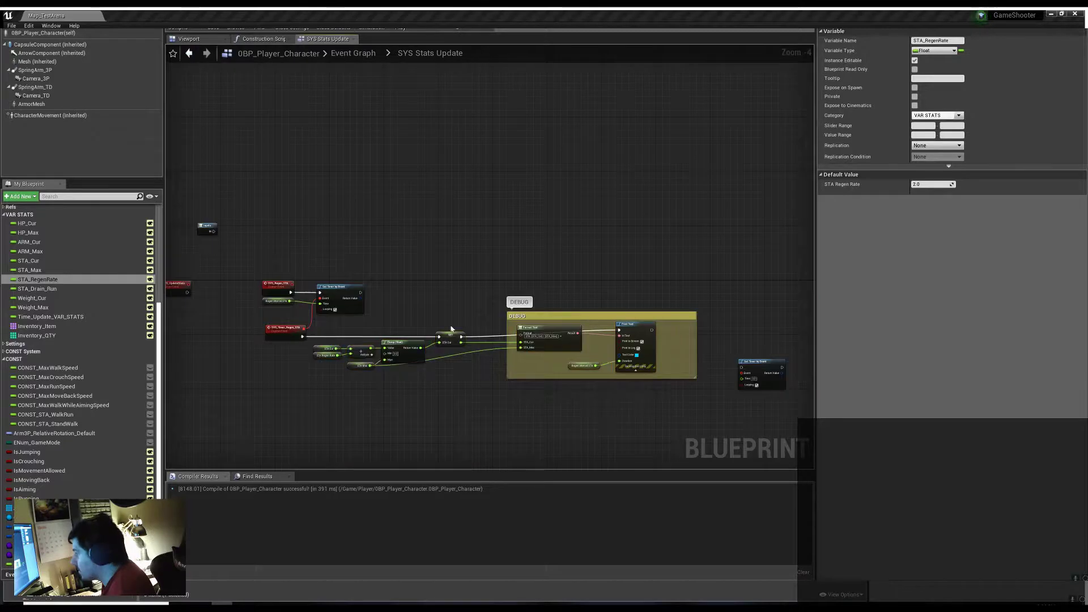
{"action": "scroll", "coordinate": [502, 313], "scroll_direction": "down", "scroll_amount": 1}
{"action": "scroll", "coordinate": [440, 311], "scroll_direction": "up", "scroll_amount": 4}
{"action": "scroll", "coordinate": [440, 311], "scroll_direction": "down", "scroll_amount": 2}
{"action": "scroll", "coordinate": [381, 330], "scroll_direction": "up", "scroll_amount": 2}
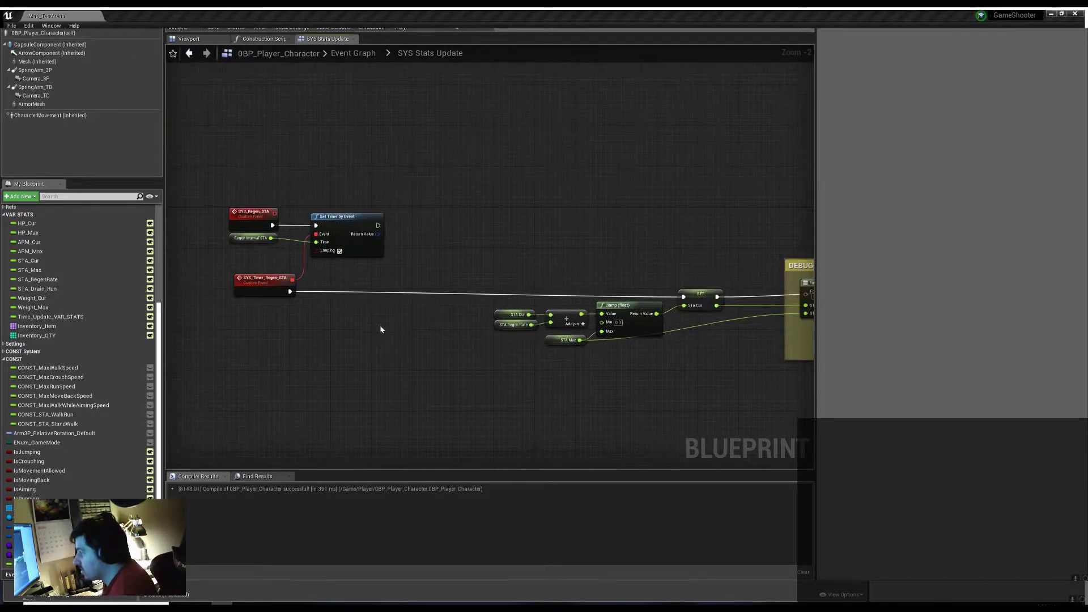
Store the regen Set Timer return value in a TimerHandle variable
{"action": "left_click_drag", "start_coordinate": [377, 233], "coordinate": [429, 232]}
{"action": "type", "text": "TimerHandle_SYS_Regen_STA"}
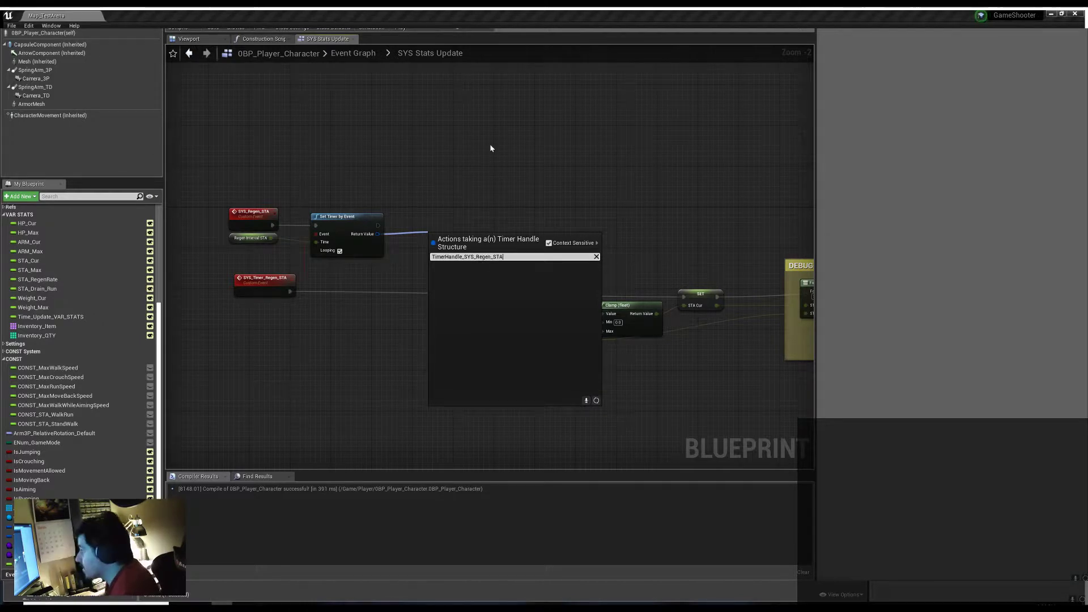
{"action": "key", "text": "Return"}
{"action": "scroll", "coordinate": [350, 408], "scroll_direction": "down", "scroll_amount": 1}
{"action": "left_click", "coordinate": [350, 407]}
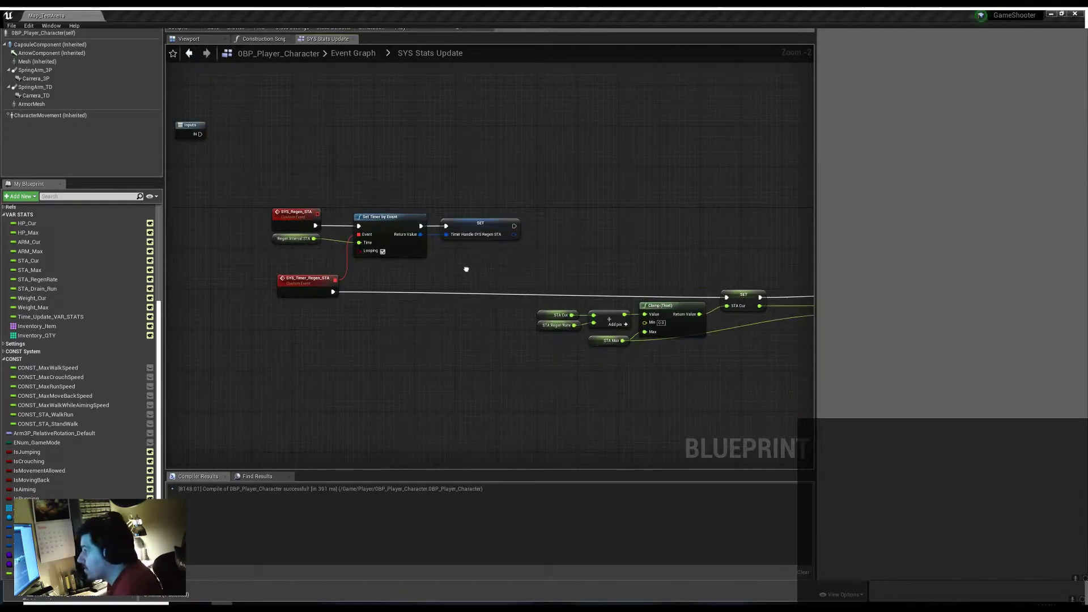
{"action": "right_click_drag", "start_coordinate": [467, 318], "coordinate": [491, 359]}
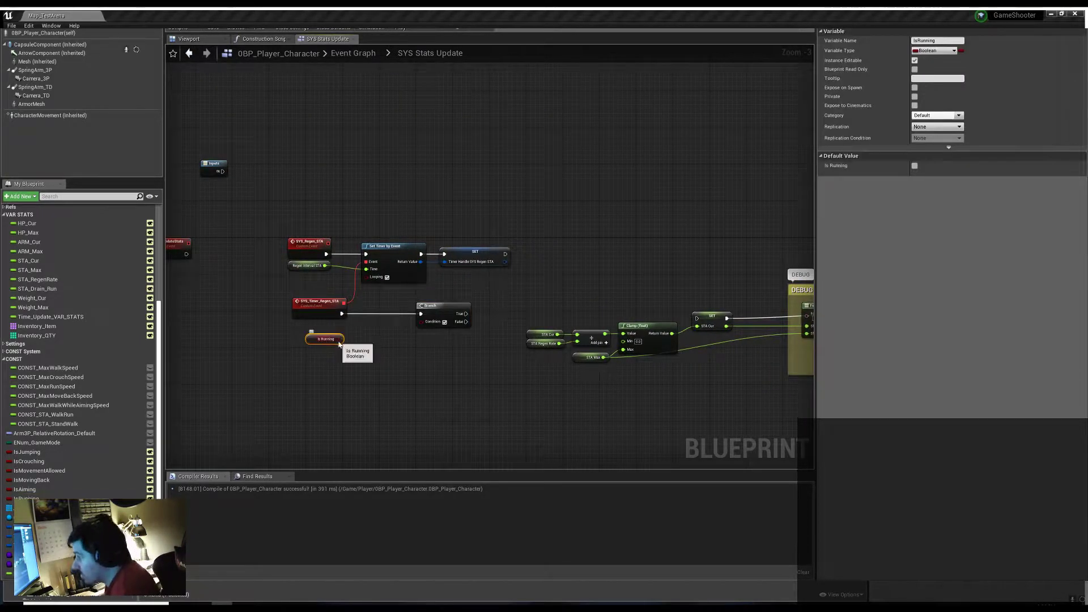
{"action": "scroll", "coordinate": [536, 368], "scroll_direction": "down", "scroll_amount": 2}
{"action": "scroll", "coordinate": [378, 205], "scroll_direction": "up", "scroll_amount": 1}
Call SYS Regen STA from the Inputs node, then close SYS Stats Update and Construction Script
{"action": "right_click_drag", "start_coordinate": [377, 206], "coordinate": [425, 247]}
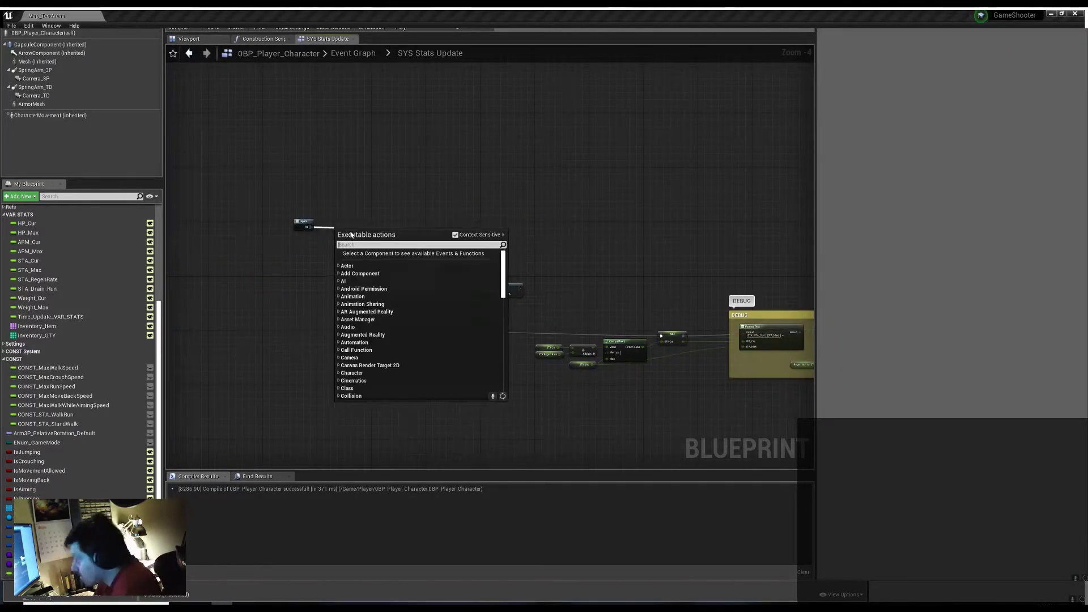
{"action": "type", "text": "regen"}
{"action": "key", "text": "Return"}
{"action": "scroll", "coordinate": [356, 262], "scroll_direction": "up", "scroll_amount": 3}
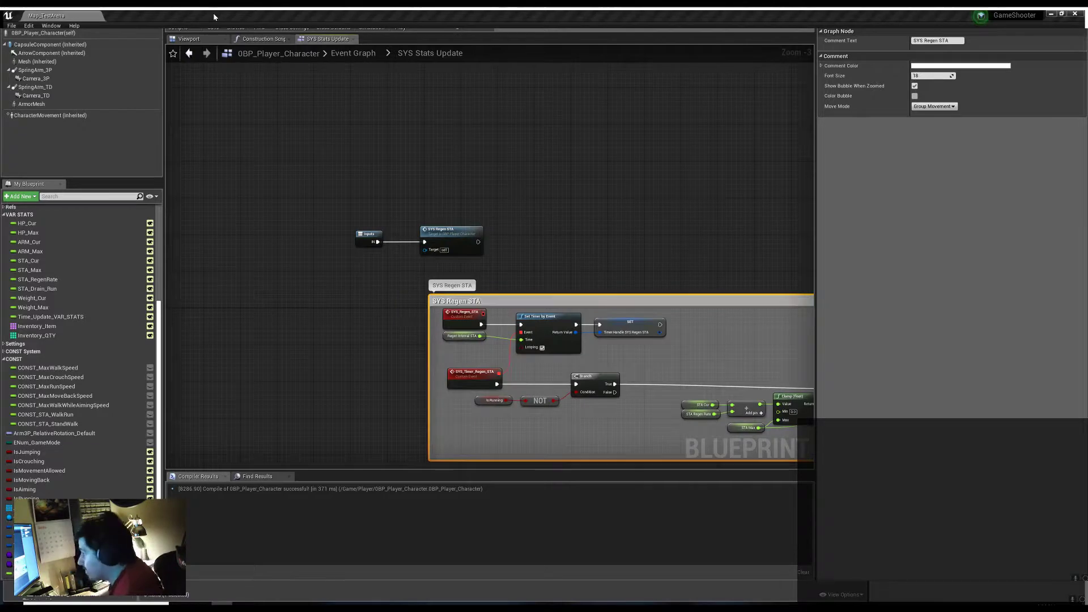
{"action": "scroll", "coordinate": [356, 262], "scroll_direction": "down", "scroll_amount": 2}
{"action": "scroll", "coordinate": [346, 221], "scroll_direction": "up", "scroll_amount": 5}
{"action": "scroll", "coordinate": [346, 221], "scroll_direction": "down", "scroll_amount": 3}
{"action": "left_click", "coordinate": [354, 39]}
{"action": "left_click", "coordinate": [289, 39]}
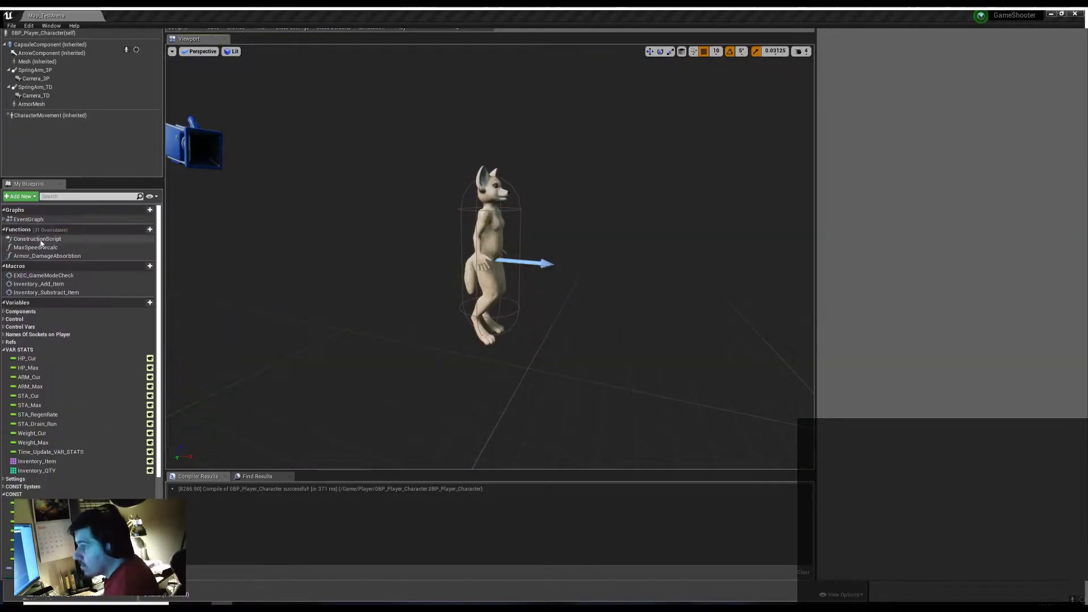
In the Event Graph, add a custom event named SYS_Drain_STA_while_Running
{"action": "double_click", "coordinate": [29, 220]}
{"action": "scroll", "coordinate": [410, 297], "scroll_direction": "up", "scroll_amount": 4}
{"action": "scroll", "coordinate": [397, 272], "scroll_direction": "up", "scroll_amount": 3}
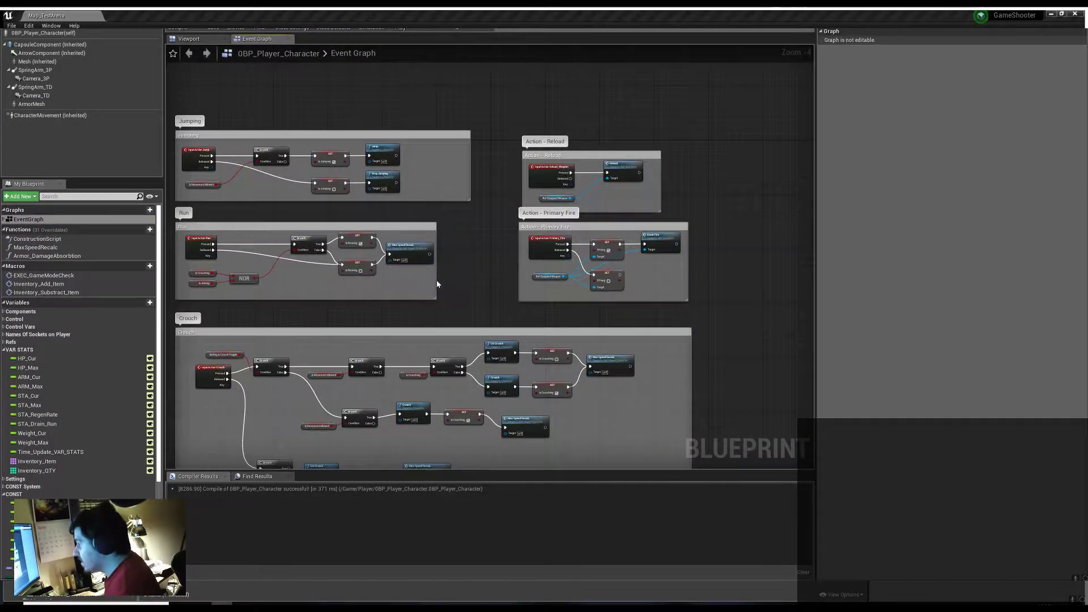
{"action": "scroll", "coordinate": [385, 244], "scroll_direction": "up", "scroll_amount": 3}
{"action": "scroll", "coordinate": [430, 272], "scroll_direction": "down", "scroll_amount": 5}
{"action": "right_click", "coordinate": [475, 282]}
{"action": "type", "text": "custom event"}
{"action": "key", "text": "Return"}
{"action": "type", "text": "SYS_"}
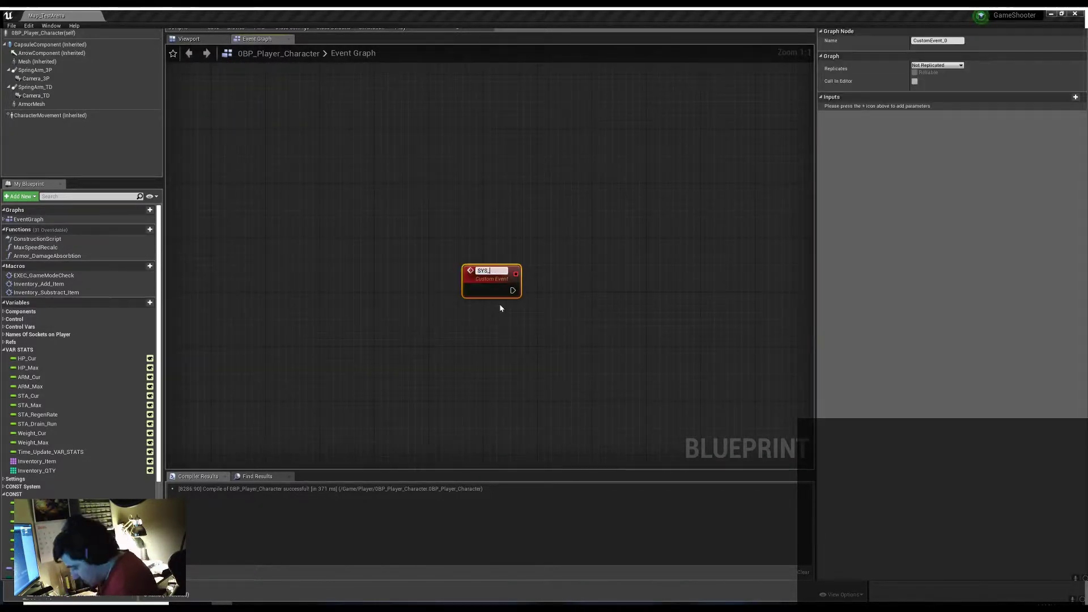
{"action": "key", "text": "BackSpace"}
{"action": "key", "text": "BackSpace"}
{"action": "key", "text": "BackSpace"}
{"action": "type", "text": "_STA_while_Running"}
{"action": "key", "text": "Return"}
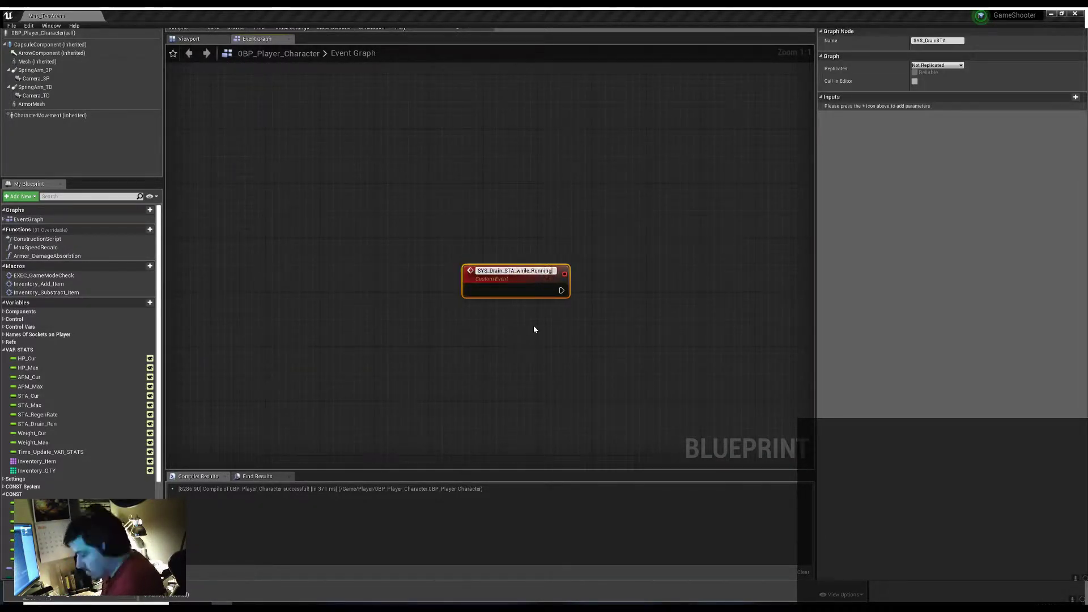
{"action": "scroll", "coordinate": [533, 326], "scroll_direction": "down", "scroll_amount": 4}
{"action": "scroll", "coordinate": [462, 298], "scroll_direction": "up", "scroll_amount": 1}
Add a Set Timer by Event for the drain and promote its handle to a variable
{"action": "left_click_drag", "start_coordinate": [432, 292], "coordinate": [439, 250]}
{"action": "type", "text": "set timer"}
{"action": "left_click", "coordinate": [525, 343]}
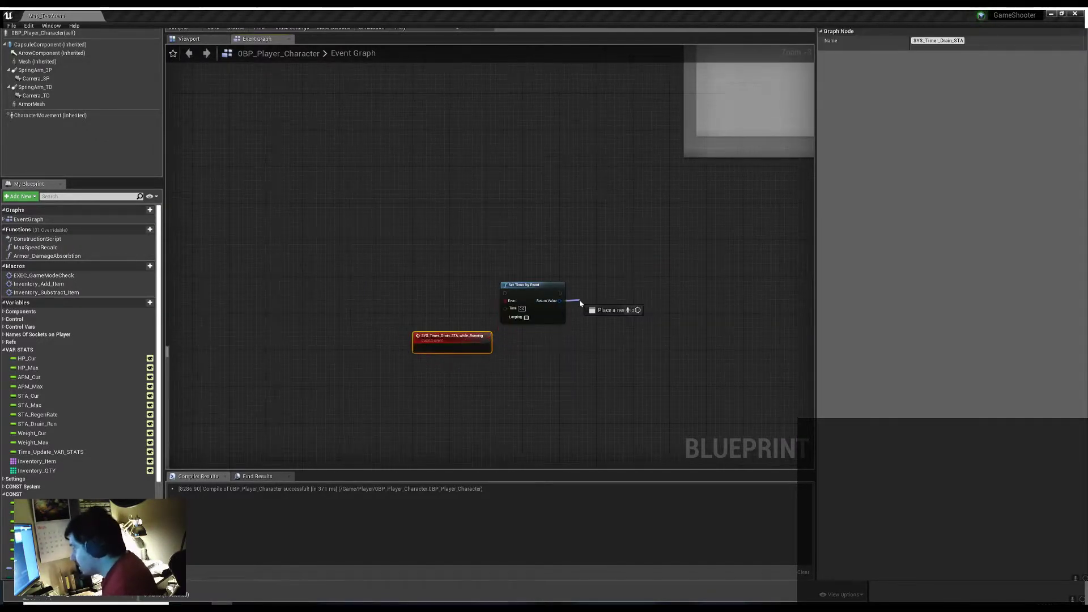
{"action": "left_click_drag", "start_coordinate": [580, 303], "coordinate": [580, 304]}
{"action": "left_click", "coordinate": [607, 335]}
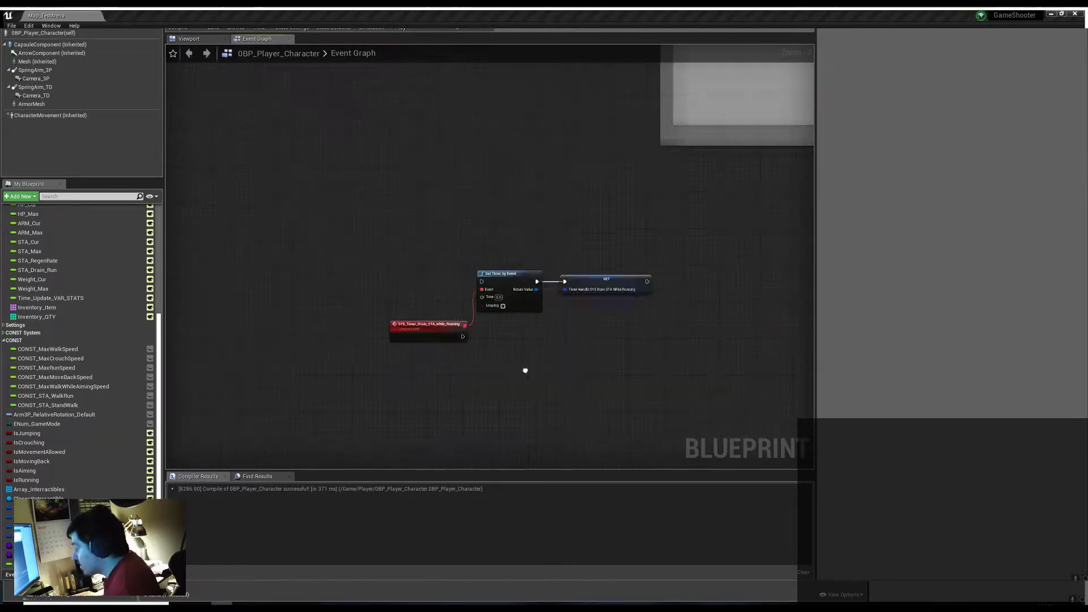
Add Pause Timer by Handle after storing the drain timer handle
{"action": "left_click_drag", "start_coordinate": [506, 300], "coordinate": [511, 307]}
{"action": "type", "text": "pause"}
{"action": "key", "text": "Return"}
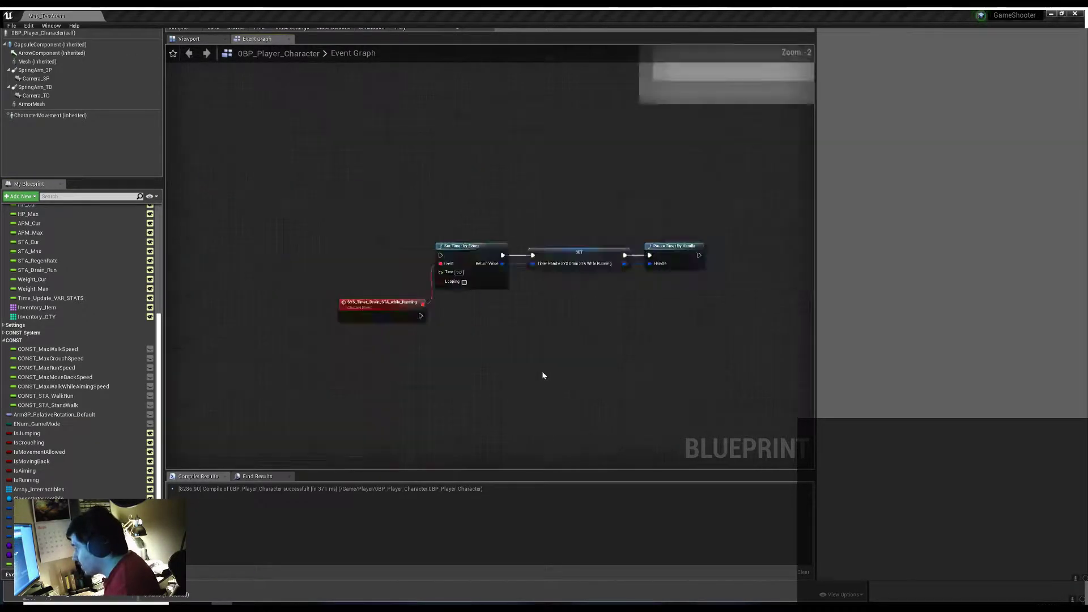
{"action": "scroll", "coordinate": [542, 372], "scroll_direction": "down", "scroll_amount": 4}
{"action": "scroll", "coordinate": [578, 384], "scroll_direction": "down", "scroll_amount": 4}
{"action": "scroll", "coordinate": [423, 369], "scroll_direction": "down", "scroll_amount": 2}
{"action": "scroll", "coordinate": [452, 289], "scroll_direction": "up", "scroll_amount": 3}
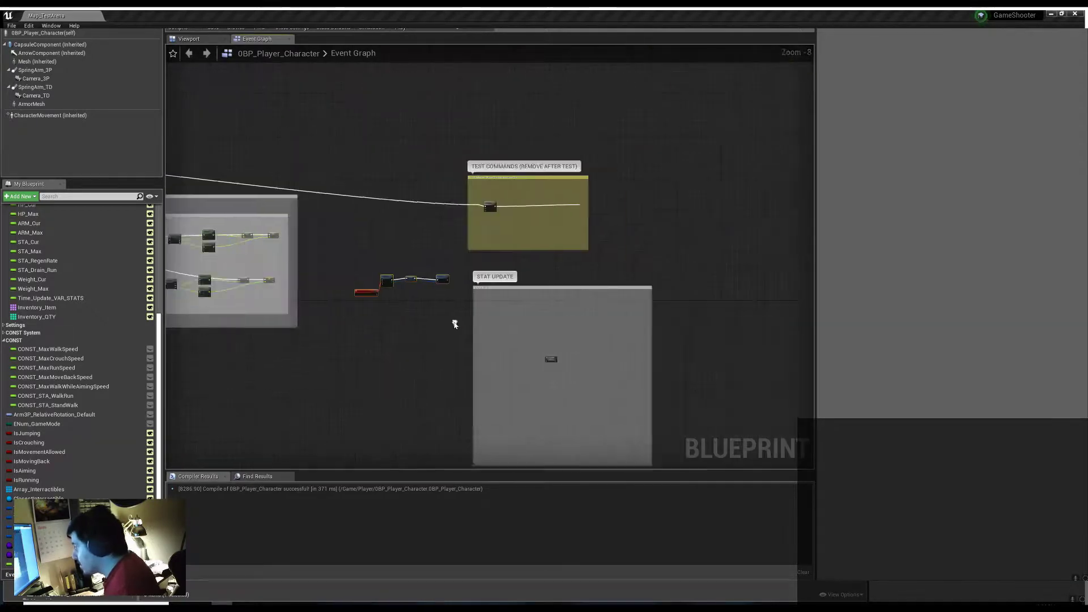
{"action": "scroll", "coordinate": [624, 368], "scroll_direction": "up", "scroll_amount": 3}
In SYS Stats Update, group the drain timer nodes in a comment
{"action": "double_click", "coordinate": [730, 437]}
{"action": "key", "text": "ctrl+a"}
{"action": "key", "text": "c"}
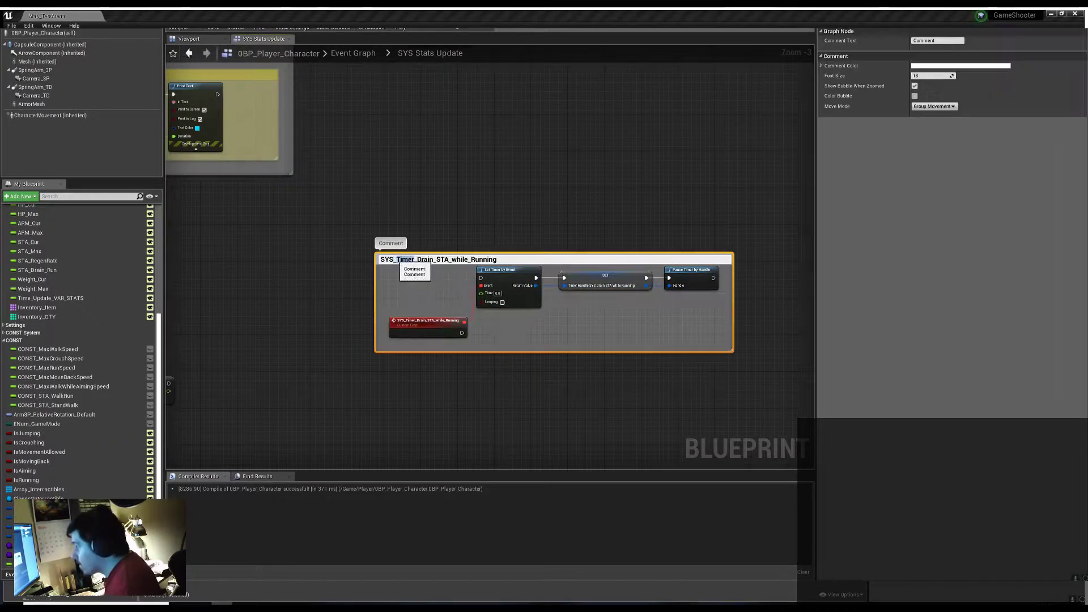
{"action": "mouse_move", "coordinate": [442, 337]}
{"action": "right_mouse_down"}
{"action": "mouse_move", "coordinate": [572, 373]}
{"action": "mouse_move", "coordinate": [518, 231]}
{"action": "right_mouse_up"}
{"action": "scroll", "coordinate": [448, 303], "scroll_direction": "up", "scroll_amount": 2}
{"action": "right_click_drag", "start_coordinate": [448, 302], "coordinate": [572, 341]}
{"action": "scroll", "coordinate": [572, 341], "scroll_direction": "down", "scroll_amount": 1}
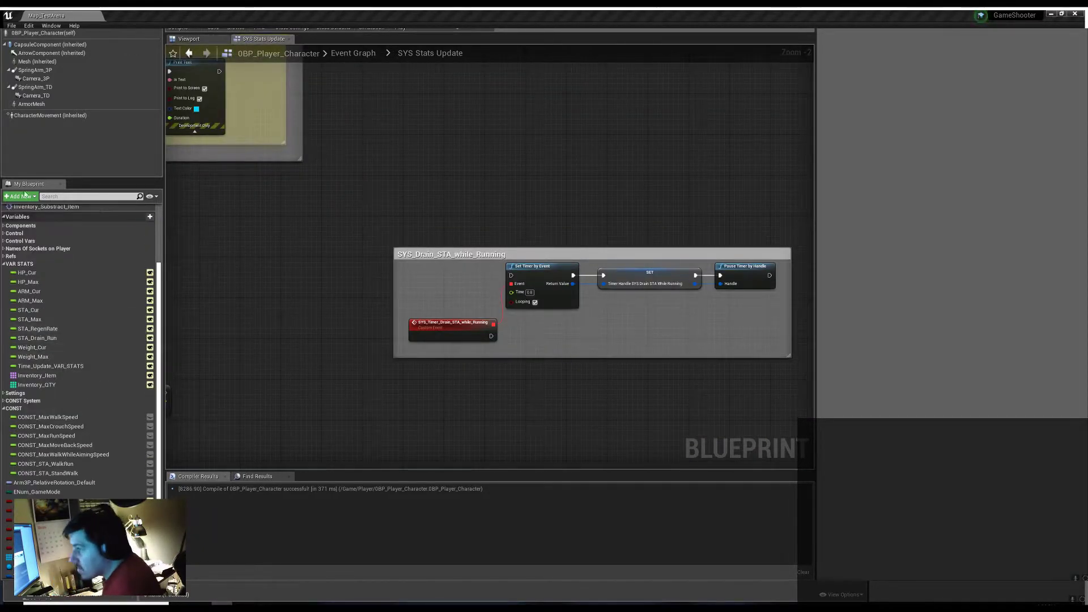
Create a new variable and search the Blueprint for STA_Max references
{"action": "left_click", "coordinate": [150, 216]}
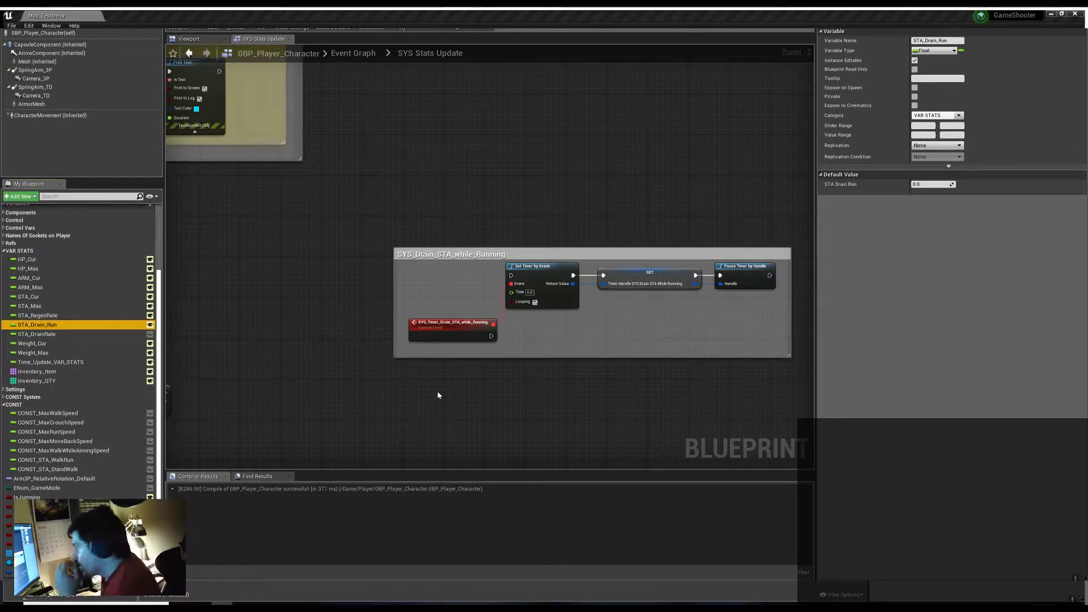
{"action": "key", "text": "ctrl+f"}
{"action": "scroll", "coordinate": [613, 340], "scroll_direction": "down", "scroll_amount": 3}
{"action": "scroll", "coordinate": [656, 328], "scroll_direction": "down", "scroll_amount": 3}
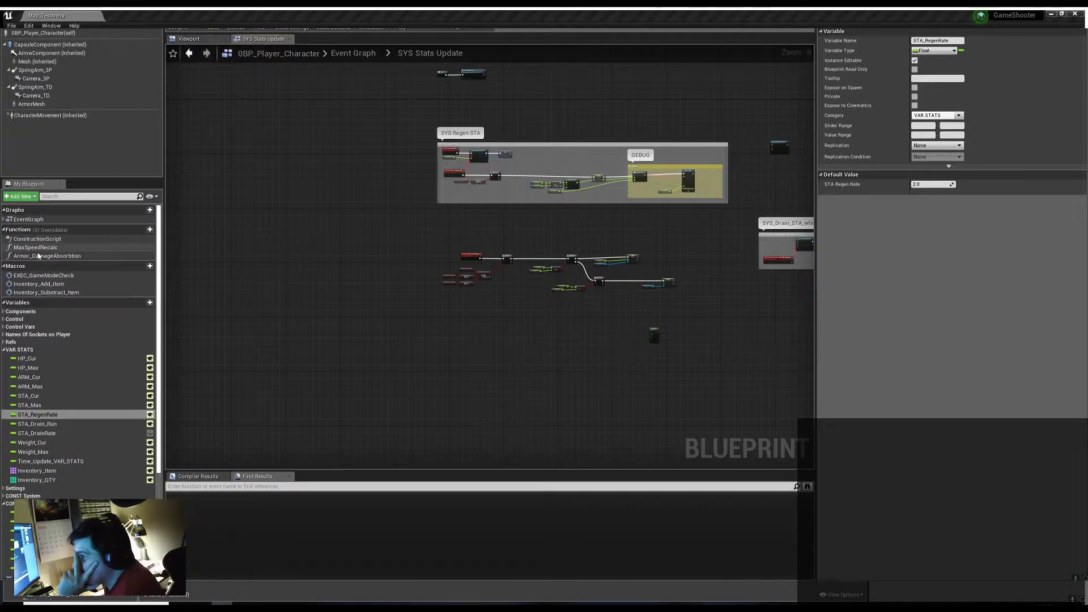
{"action": "left_click", "coordinate": [354, 53]}
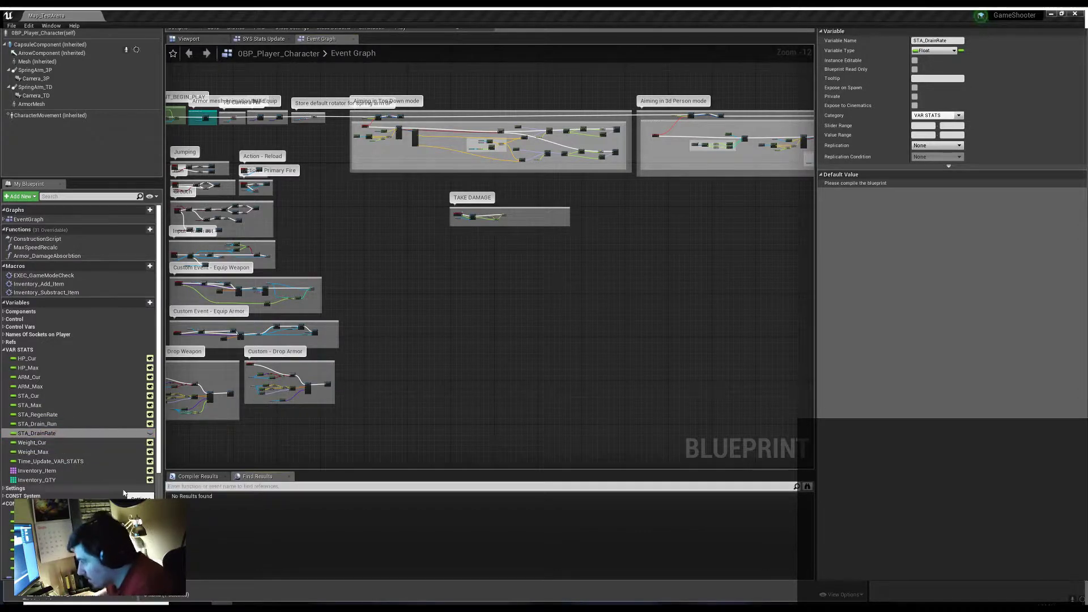
{"action": "double_click", "coordinate": [30, 405]}
{"action": "double_click", "coordinate": [198, 503]}
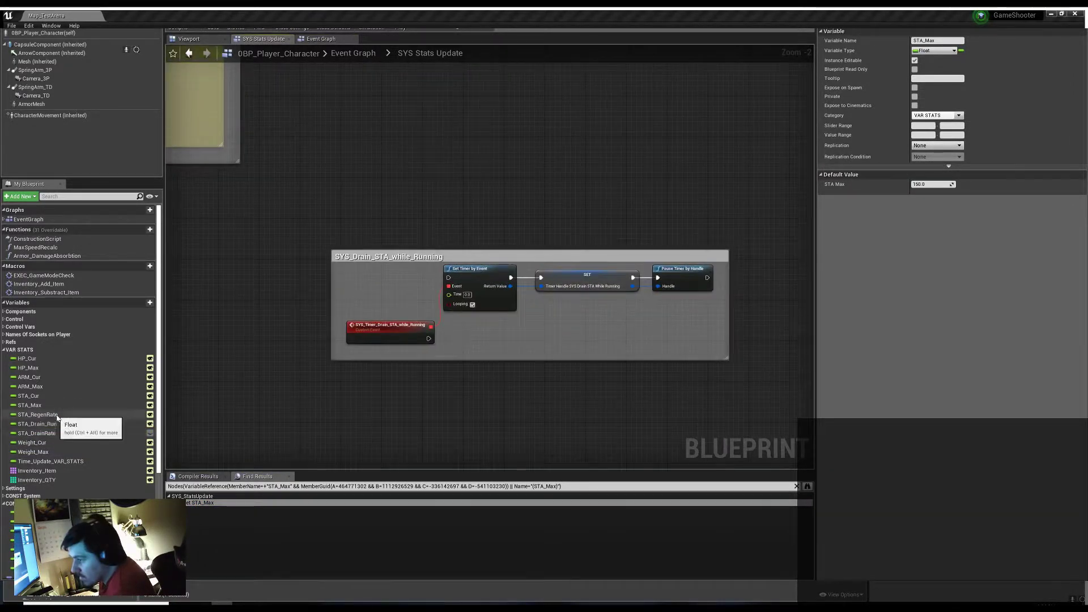
{"action": "scroll", "coordinate": [66, 378], "scroll_direction": "up", "scroll_amount": 3}
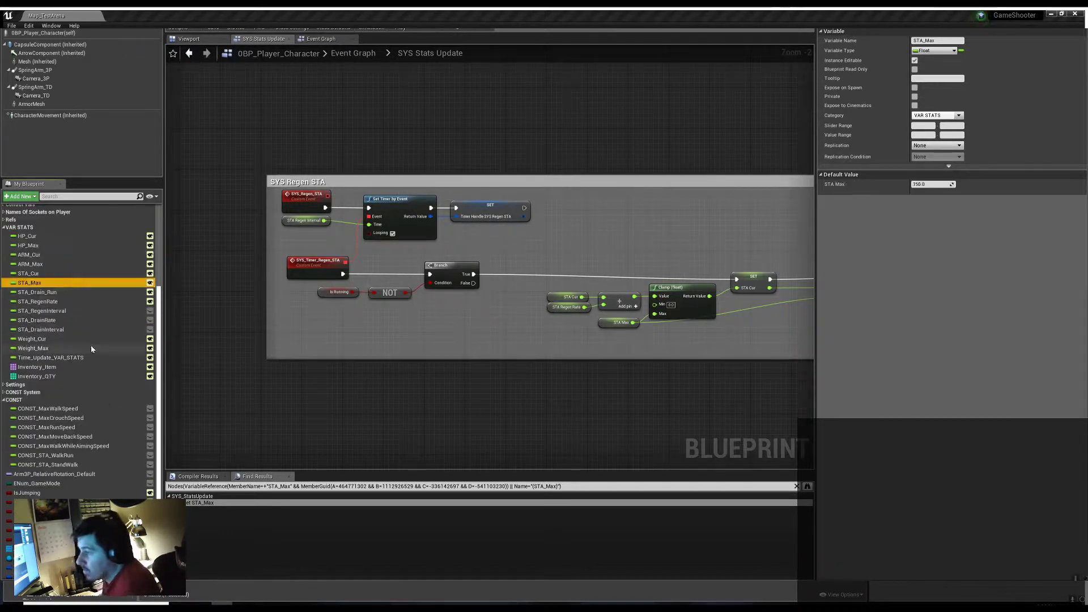
Build the drain logic: STA_Cur minus STA_DrainRate, clamped by STA_Max, set to STA_Cur, gated on IsRunning
{"action": "double_click", "coordinate": [41, 319]}
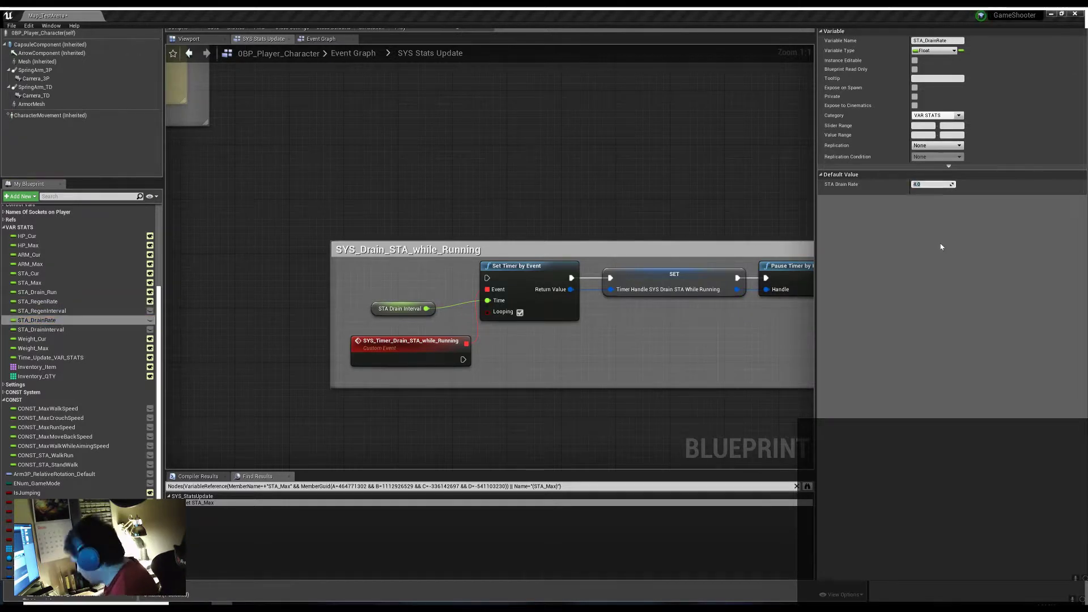
{"action": "key", "text": "ctrl+z"}
{"action": "key", "text": "ctrl+z"}
{"action": "key", "text": "ctrl+z"}
{"action": "left_click_drag", "start_coordinate": [41, 276], "coordinate": [437, 318], "text": "alt"}
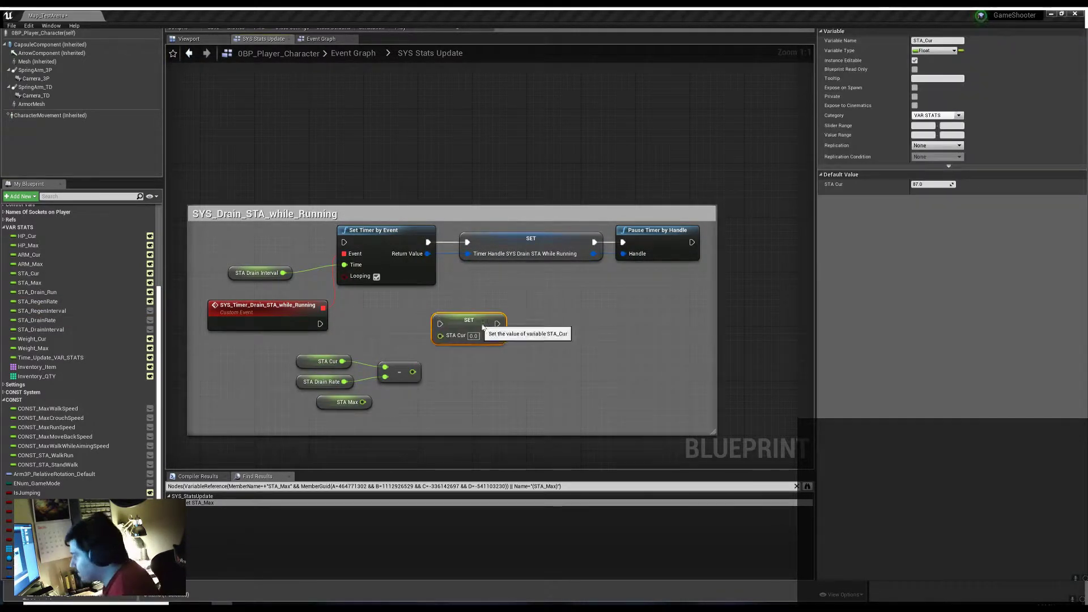
{"action": "key", "text": "ctrl+v"}
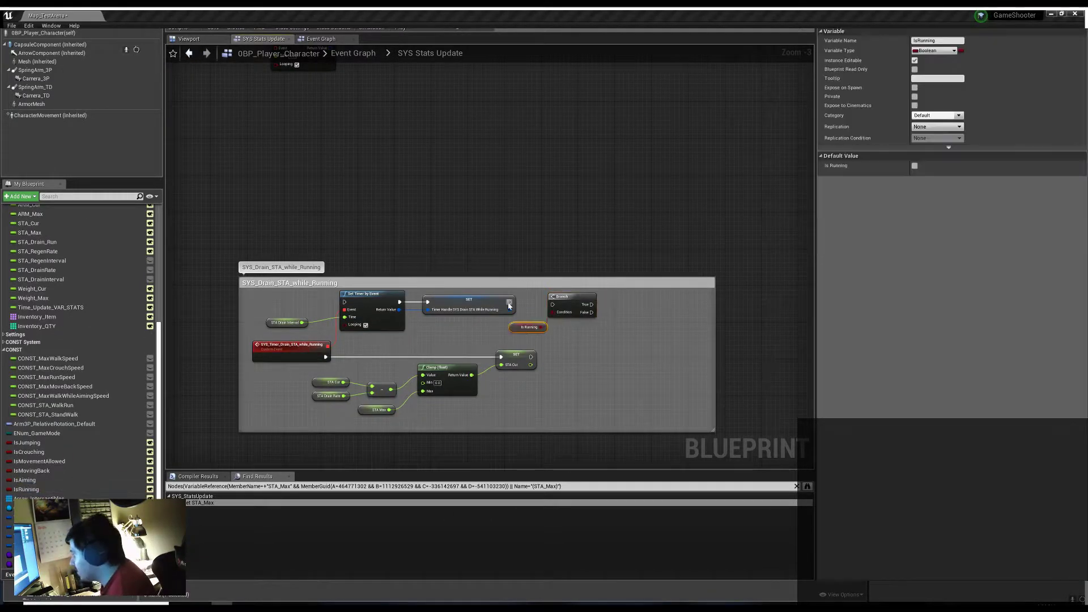
{"action": "left_click_drag", "start_coordinate": [576, 310], "coordinate": [595, 336]}
{"action": "key", "text": "Return"}
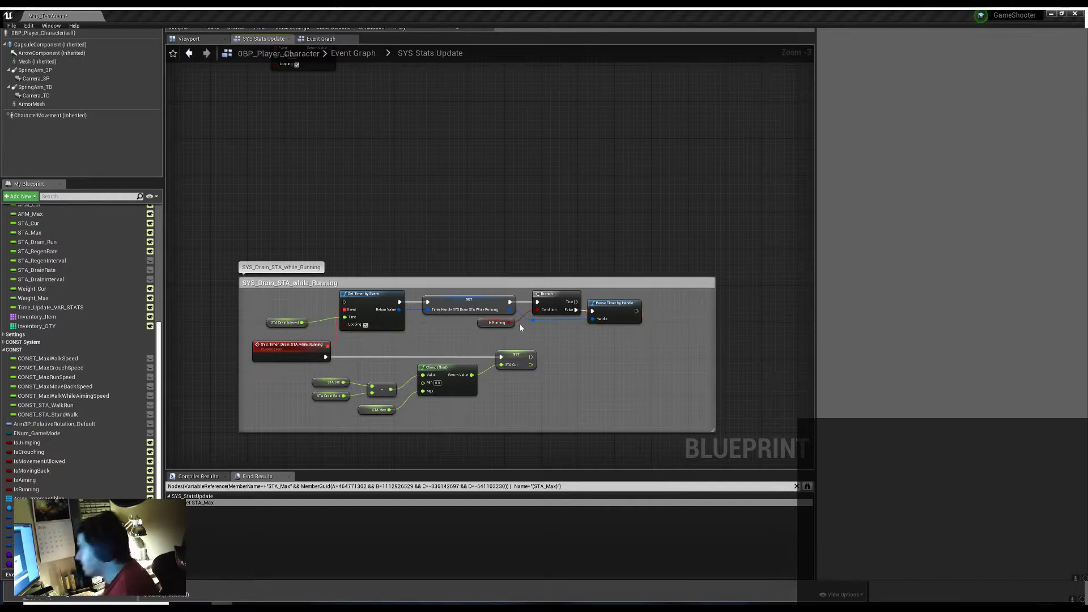
{"action": "scroll", "coordinate": [598, 360], "scroll_direction": "down", "scroll_amount": 2}
{"action": "scroll", "coordinate": [414, 299], "scroll_direction": "up", "scroll_amount": 2}
Add a SYS_Init_Drain_STA custom event and call it after SYS Init Regen STA
{"action": "mouse_move", "coordinate": [469, 318]}
{"action": "right_mouse_down"}
{"action": "mouse_move", "coordinate": [413, 298]}
{"action": "mouse_move", "coordinate": [451, 301]}
{"action": "right_mouse_up"}
{"action": "right_click", "coordinate": [450, 301]}
{"action": "key", "text": "Return"}
{"action": "type", "text": "SYS_Init_Drain_STA"}
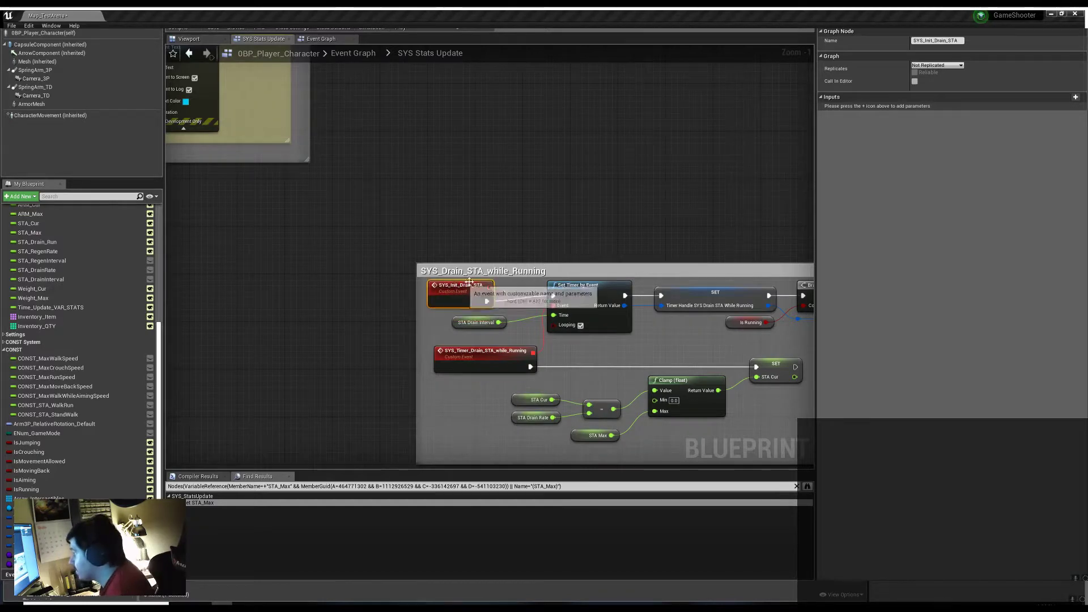
{"action": "right_click_drag", "start_coordinate": [484, 315], "coordinate": [505, 231]}
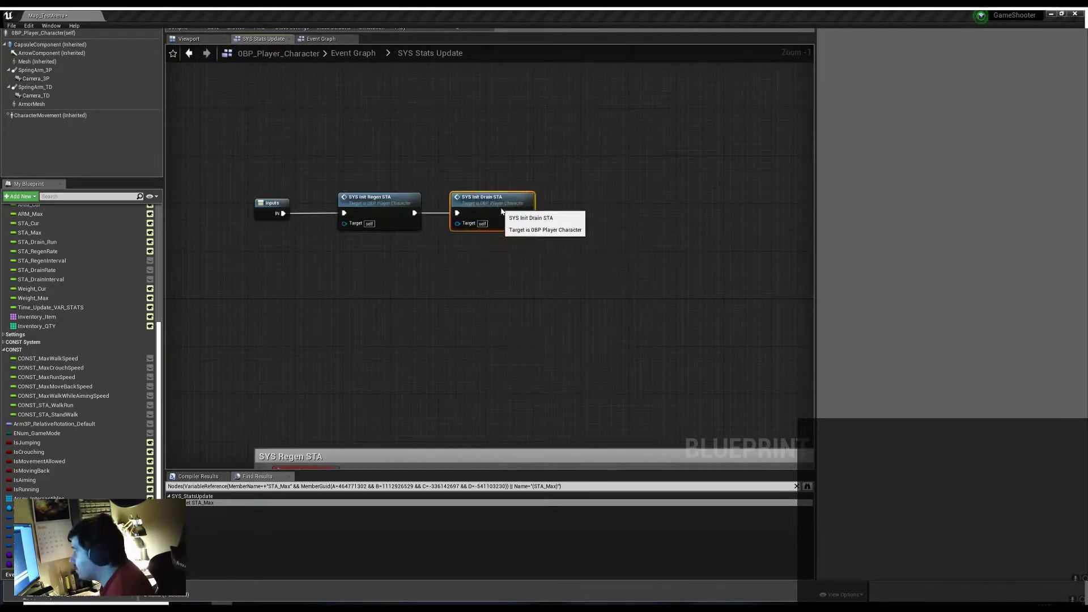
Remove the old running check and pause nodes from the drain group
{"action": "scroll", "coordinate": [505, 231], "scroll_direction": "down", "scroll_amount": 4}
{"action": "right_click_drag", "start_coordinate": [195, 298], "coordinate": [379, 238]}
{"action": "left_click", "coordinate": [526, 453]}
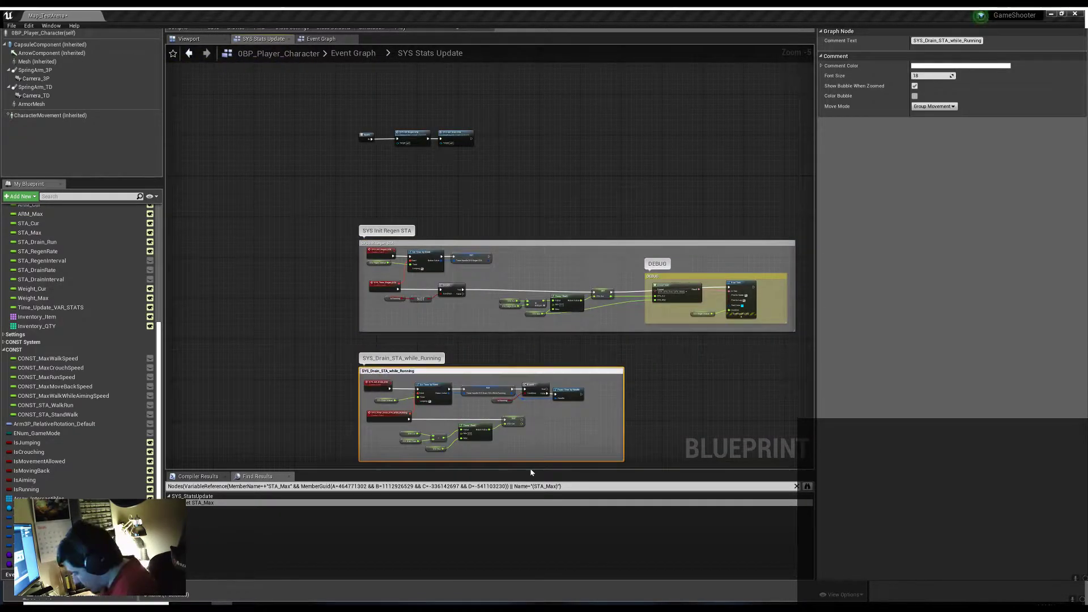
{"action": "left_click", "coordinate": [427, 234]}
{"action": "scroll", "coordinate": [427, 234], "scroll_direction": "down", "scroll_amount": 2}
{"action": "scroll", "coordinate": [457, 301], "scroll_direction": "up", "scroll_amount": 3}
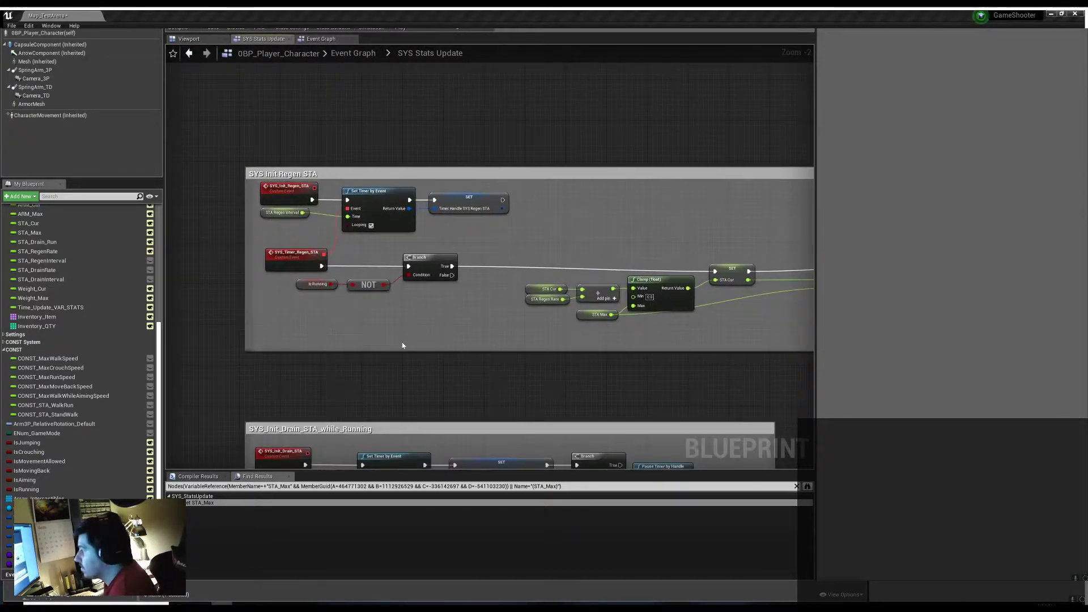
{"action": "scroll", "coordinate": [458, 265], "scroll_direction": "up", "scroll_amount": 1}
{"action": "key", "text": "ctrl+z"}
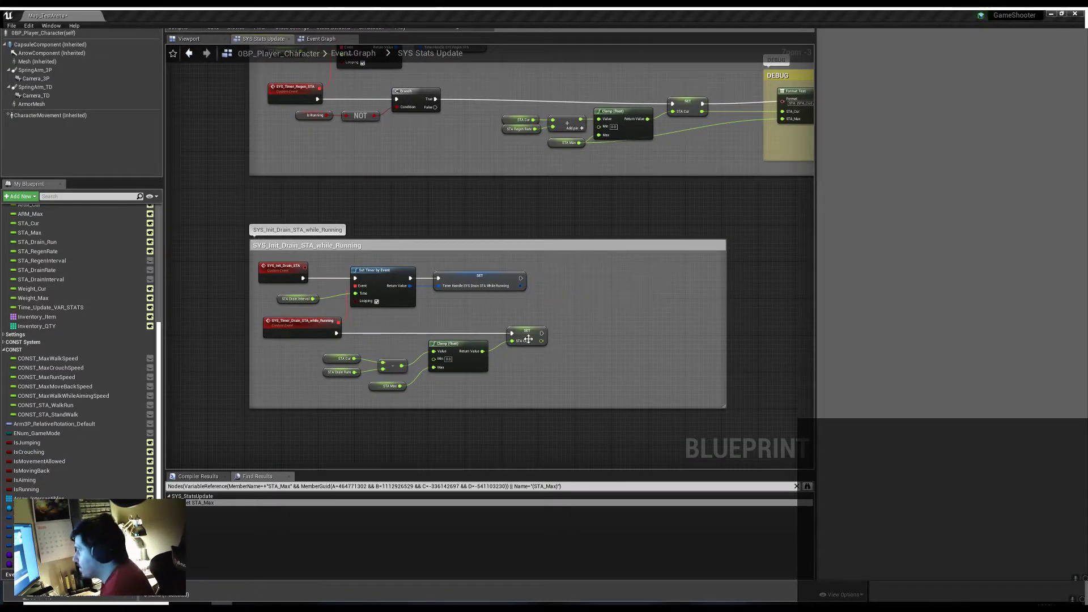
Replace the running check with Is Running AND NOT Is Moving Back AND NOT Is Aiming, wiring True to SET STA Cur
{"action": "key", "text": "ctrl+z"}
{"action": "scroll", "coordinate": [345, 306], "scroll_direction": "down", "scroll_amount": 2}
{"action": "key", "text": "ctrl+v"}
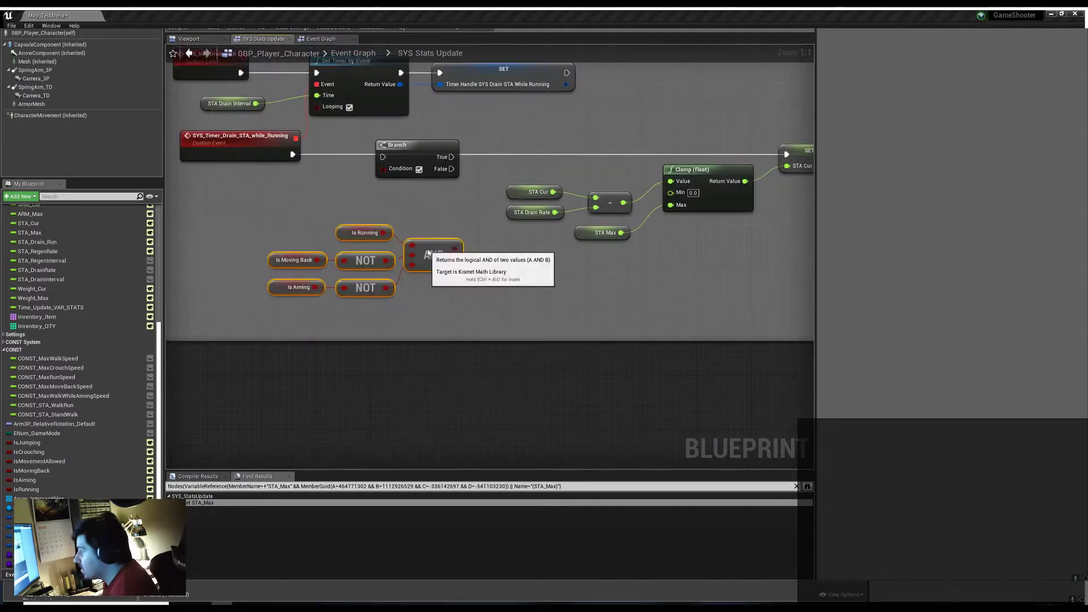
{"action": "scroll", "coordinate": [454, 318], "scroll_direction": "up", "scroll_amount": 2}
{"action": "scroll", "coordinate": [481, 331], "scroll_direction": "down", "scroll_amount": 2}
{"action": "scroll", "coordinate": [388, 288], "scroll_direction": "down", "scroll_amount": 1}
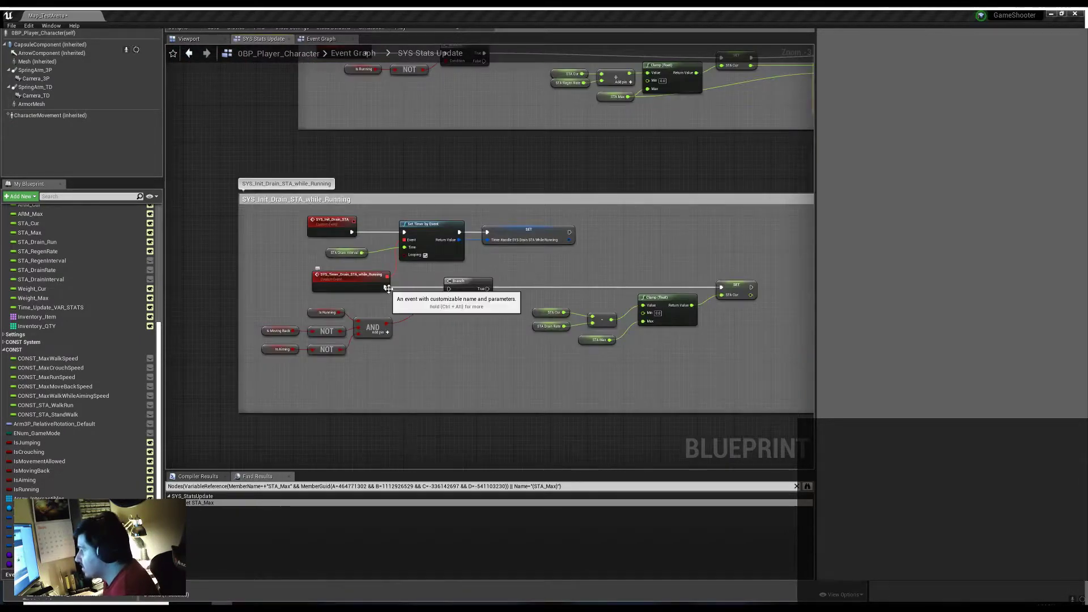
{"action": "left_click_drag", "start_coordinate": [721, 291], "coordinate": [722, 291]}
{"action": "scroll", "coordinate": [527, 301], "scroll_direction": "down", "scroll_amount": 2}
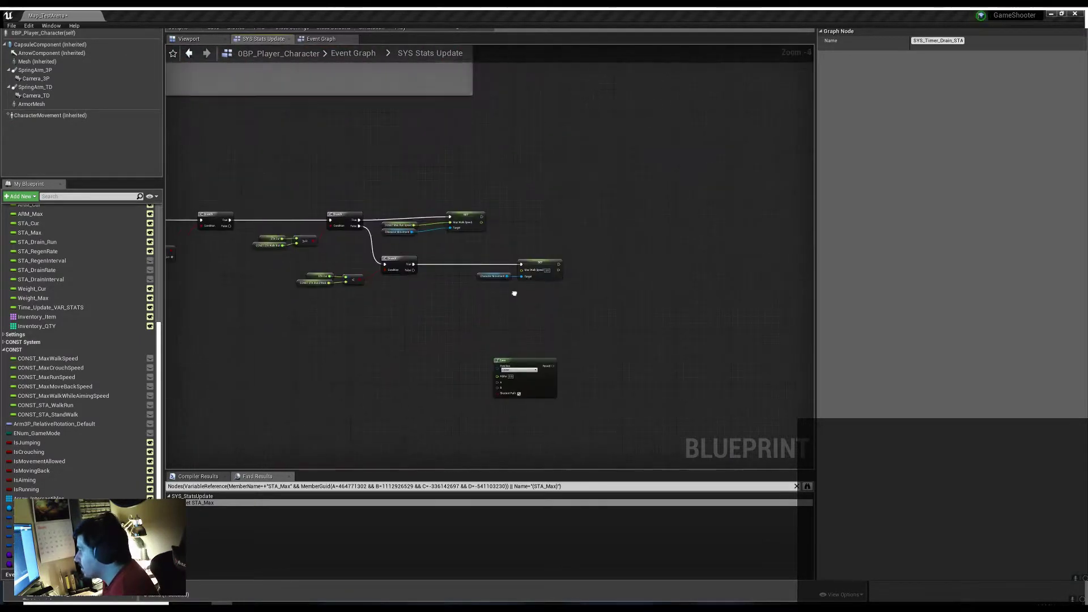
{"action": "scroll", "coordinate": [464, 377], "scroll_direction": "up", "scroll_amount": 1}
{"action": "scroll", "coordinate": [485, 278], "scroll_direction": "up", "scroll_amount": 2}
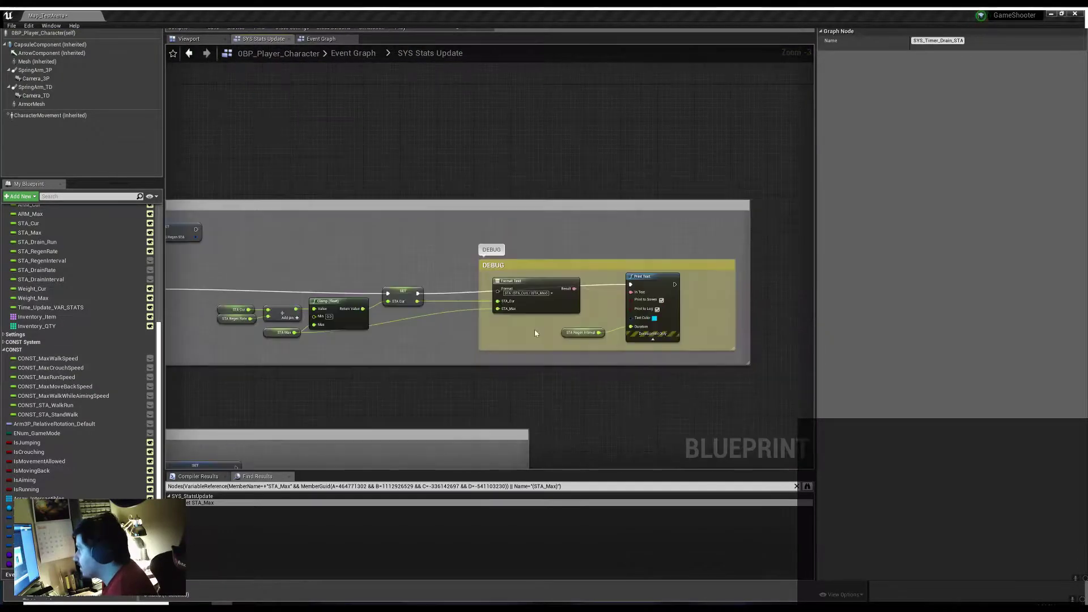
Bring over the regen DEBUG Format Text and Print String nodes for stamina debugging
{"action": "left_click", "coordinate": [535, 312]}
{"action": "scroll", "coordinate": [535, 329], "scroll_direction": "down", "scroll_amount": 3}
{"action": "scroll", "coordinate": [405, 332], "scroll_direction": "up", "scroll_amount": 2}
{"action": "left_click", "coordinate": [406, 332]}
{"action": "scroll", "coordinate": [411, 300], "scroll_direction": "down", "scroll_amount": 3}
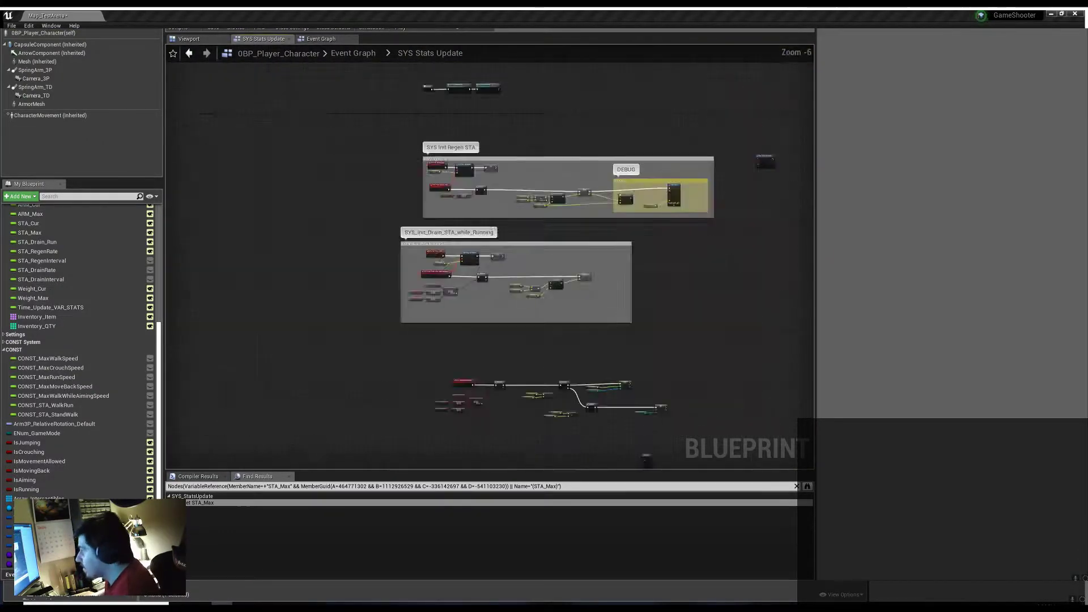
{"action": "scroll", "coordinate": [415, 271], "scroll_direction": "up", "scroll_amount": 3}
{"action": "right_click_drag", "start_coordinate": [415, 271], "coordinate": [225, 387]}
{"action": "key", "text": "Return"}
{"action": "scroll", "coordinate": [454, 306], "scroll_direction": "down", "scroll_amount": 2}
{"action": "scroll", "coordinate": [458, 314], "scroll_direction": "up", "scroll_amount": 2}
Place the DEBUG group under the drain logic and feed SET STA Cur into Format Text's STA_Cur
{"action": "mouse_move", "coordinate": [458, 314]}
{"action": "right_mouse_down"}
{"action": "mouse_move", "coordinate": [567, 378]}
{"action": "mouse_move", "coordinate": [438, 347]}
{"action": "right_mouse_up"}
{"action": "scroll", "coordinate": [646, 343], "scroll_direction": "down", "scroll_amount": 2}
{"action": "scroll", "coordinate": [651, 341], "scroll_direction": "up", "scroll_amount": 2}
{"action": "scroll", "coordinate": [571, 364], "scroll_direction": "down", "scroll_amount": 1}
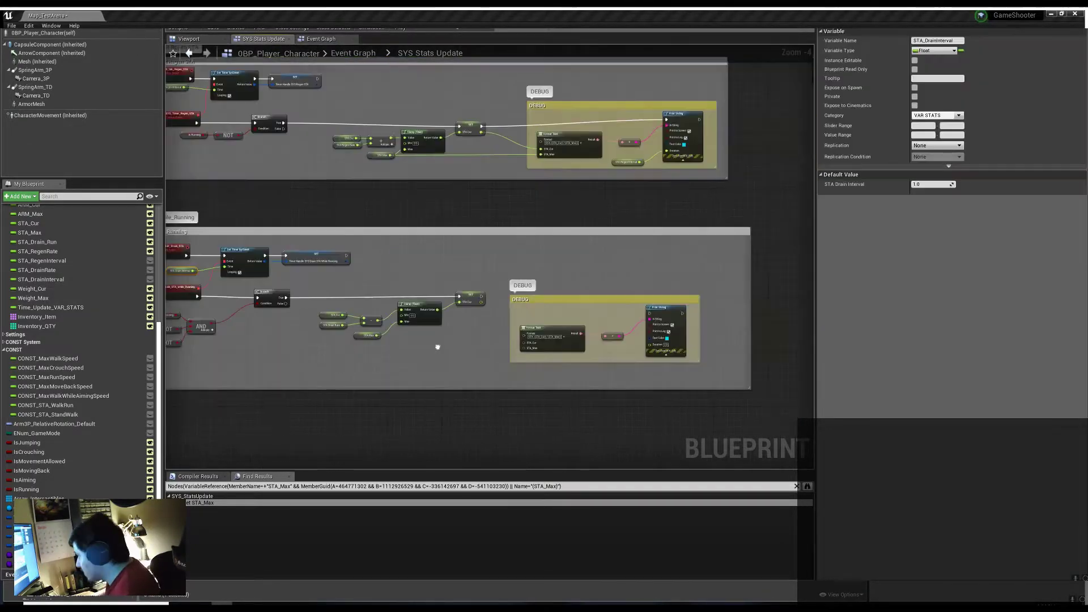
{"action": "scroll", "coordinate": [468, 351], "scroll_direction": "up", "scroll_amount": 2}
{"action": "left_click_drag", "start_coordinate": [526, 308], "coordinate": [594, 373]}
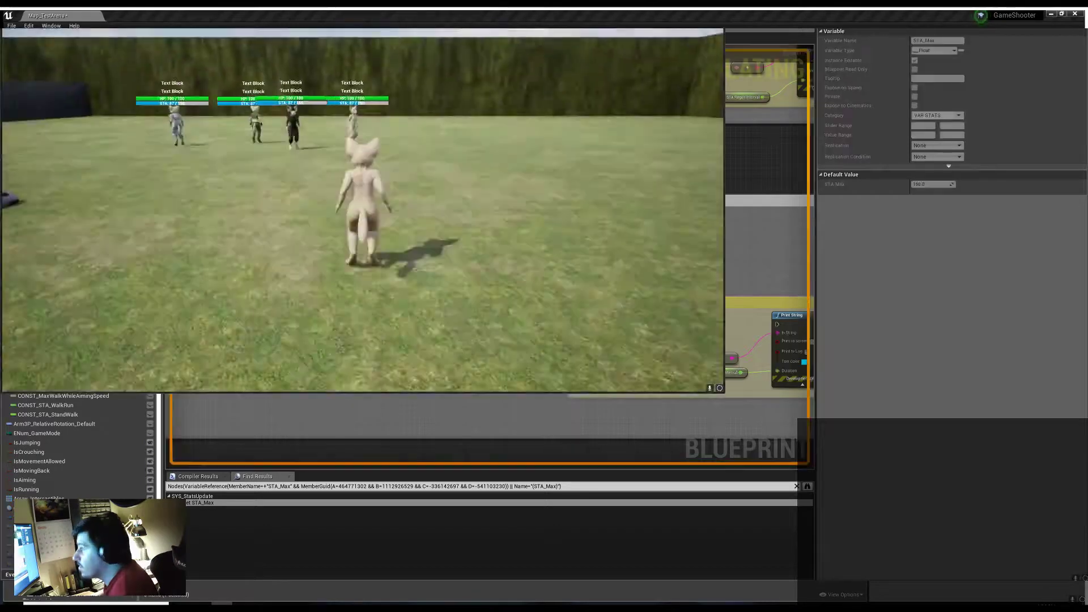
Reconnect an output in the STAT UPDATE group, then run the character forward in the play test
{"action": "scroll", "coordinate": [643, 271], "scroll_direction": "down", "scroll_amount": 1}
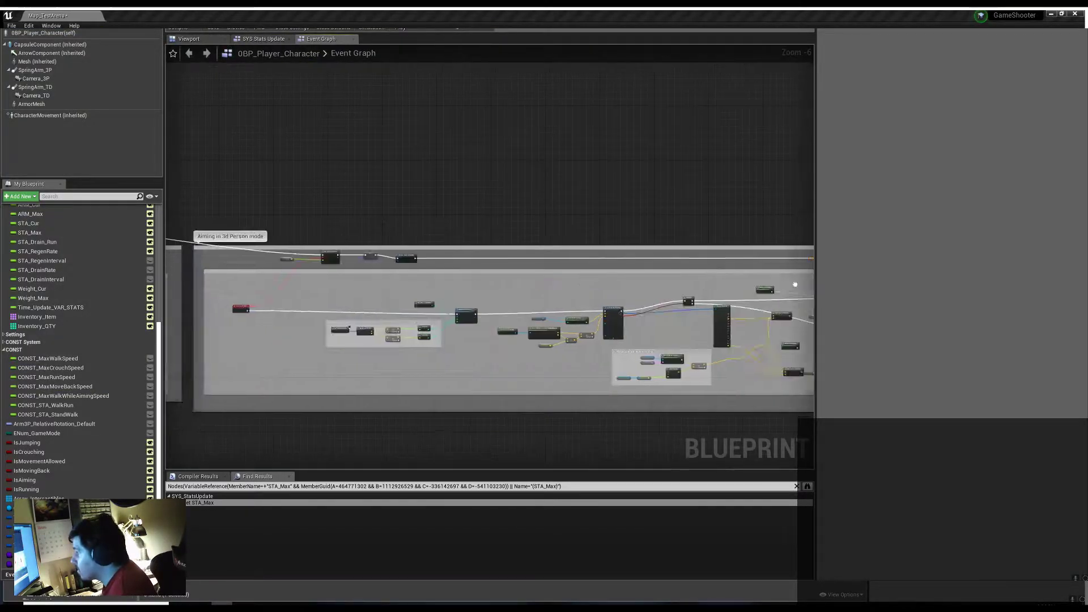
{"action": "scroll", "coordinate": [627, 369], "scroll_direction": "up", "scroll_amount": 2}
{"action": "right_click_drag", "start_coordinate": [627, 369], "coordinate": [629, 365]}
{"action": "left_click_drag", "start_coordinate": [376, 209], "coordinate": [686, 298]}
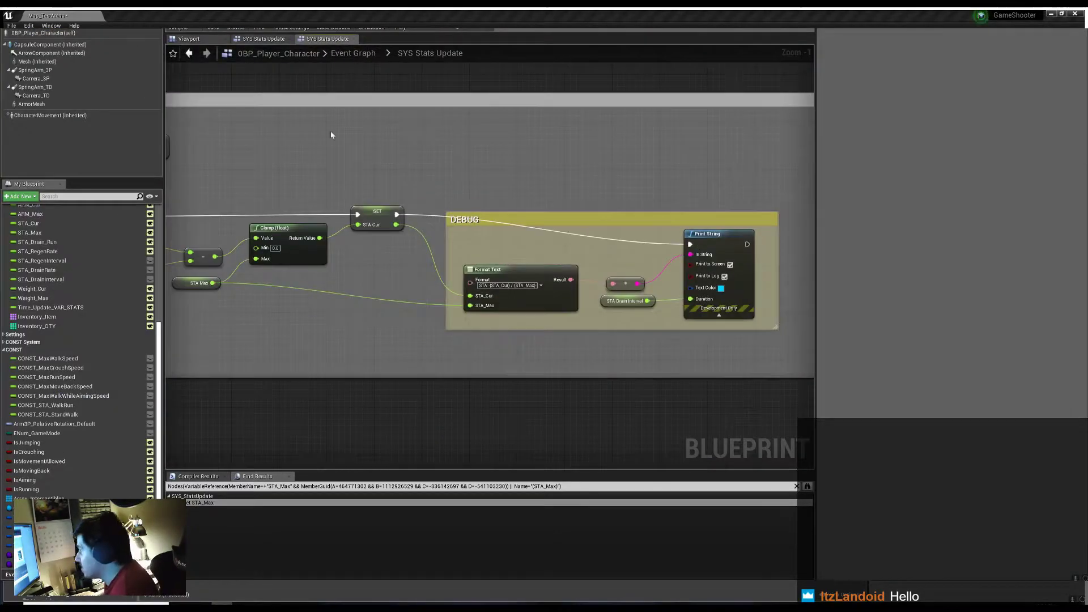
{"action": "key", "text": "alt+Tab"}
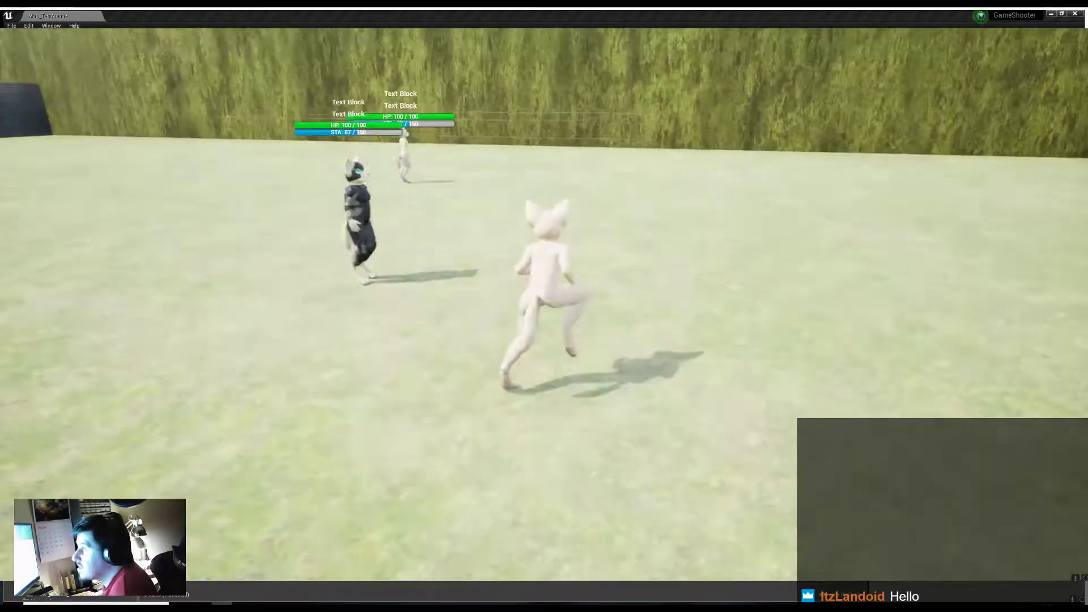
{"action": "key", "text": "w"}
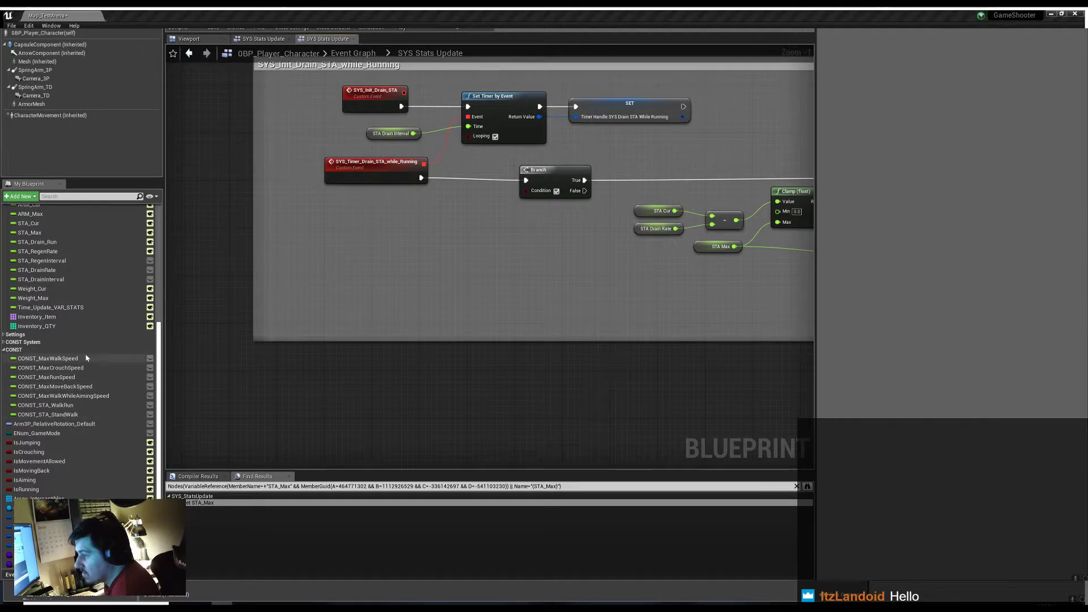
Add a Character Movement reference with Get Velocity feeding a VectorLength node
{"action": "left_click_drag", "start_coordinate": [50, 115], "coordinate": [287, 298]}
{"action": "left_click_drag", "start_coordinate": [292, 254], "coordinate": [331, 257]}
{"action": "type", "text": "get velocity"}
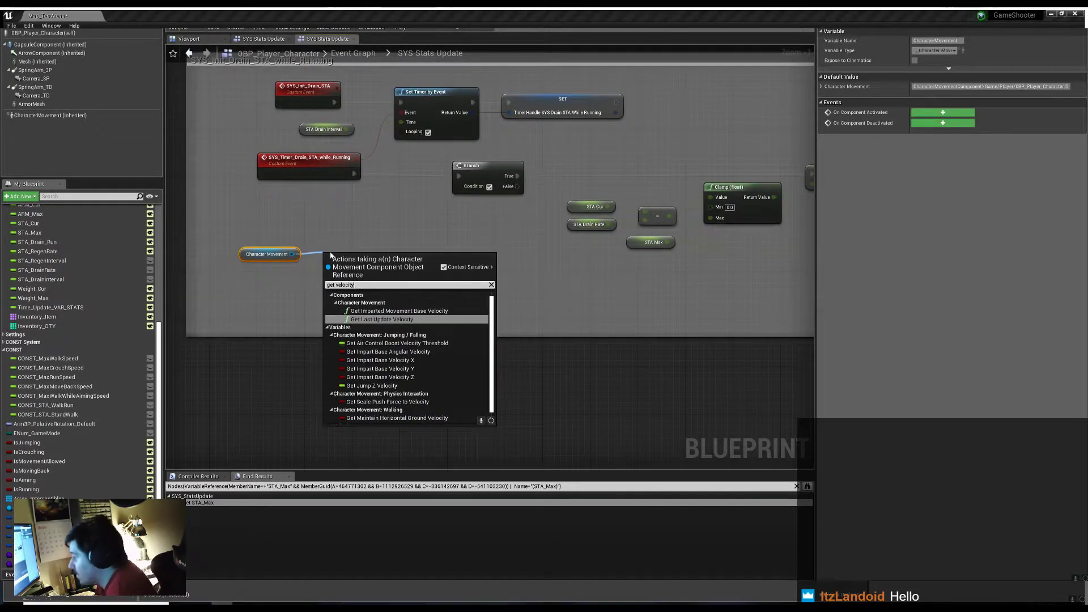
{"action": "key", "text": "Return"}
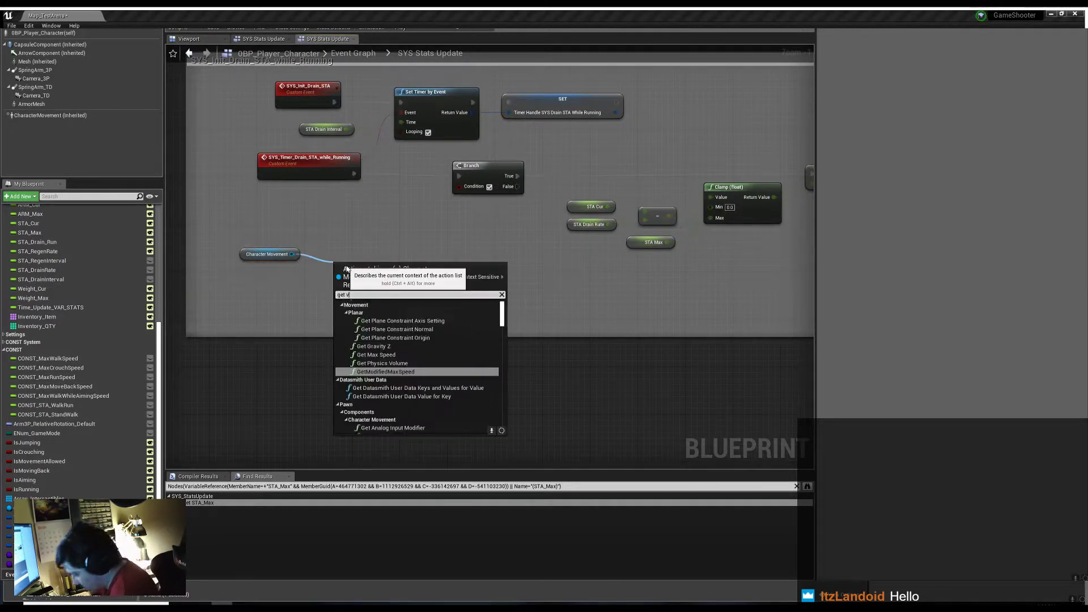
{"action": "key", "text": "Return"}
{"action": "left_click_drag", "start_coordinate": [355, 284], "coordinate": [389, 315]}
{"action": "type", "text": "vector length"}
{"action": "key", "text": "Return"}
{"action": "scroll", "coordinate": [391, 317], "scroll_direction": "up", "scroll_amount": 2}
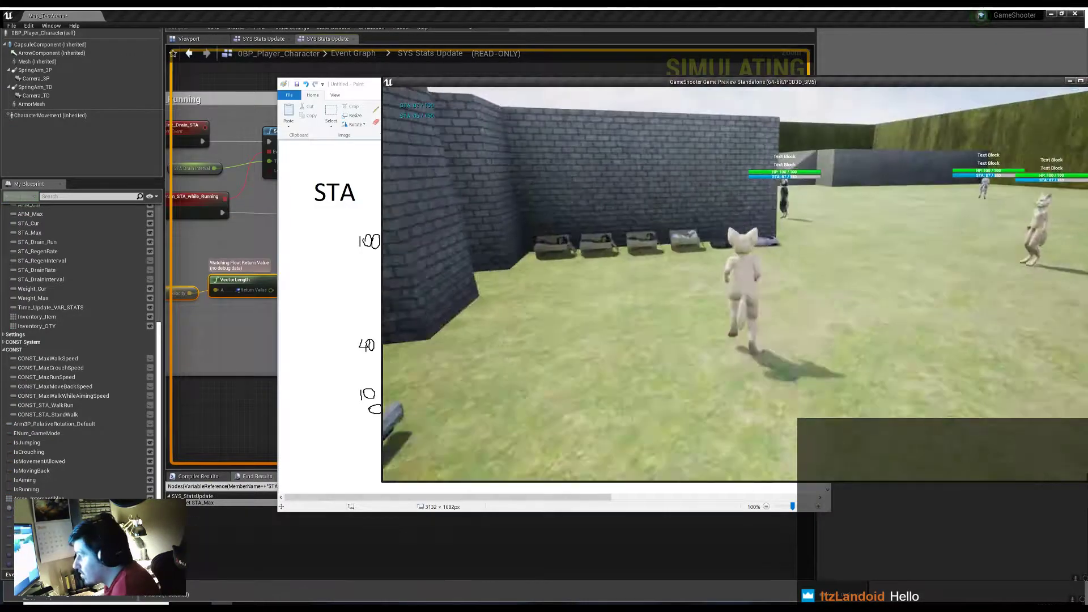
Compare VectorLength > CONST Max Walk Speed and wire the result into the Branch Condition
{"action": "left_click", "coordinate": [293, 298]}
{"action": "right_click_drag", "start_coordinate": [293, 298], "coordinate": [468, 328]}
{"action": "left_click", "coordinate": [79, 386]}
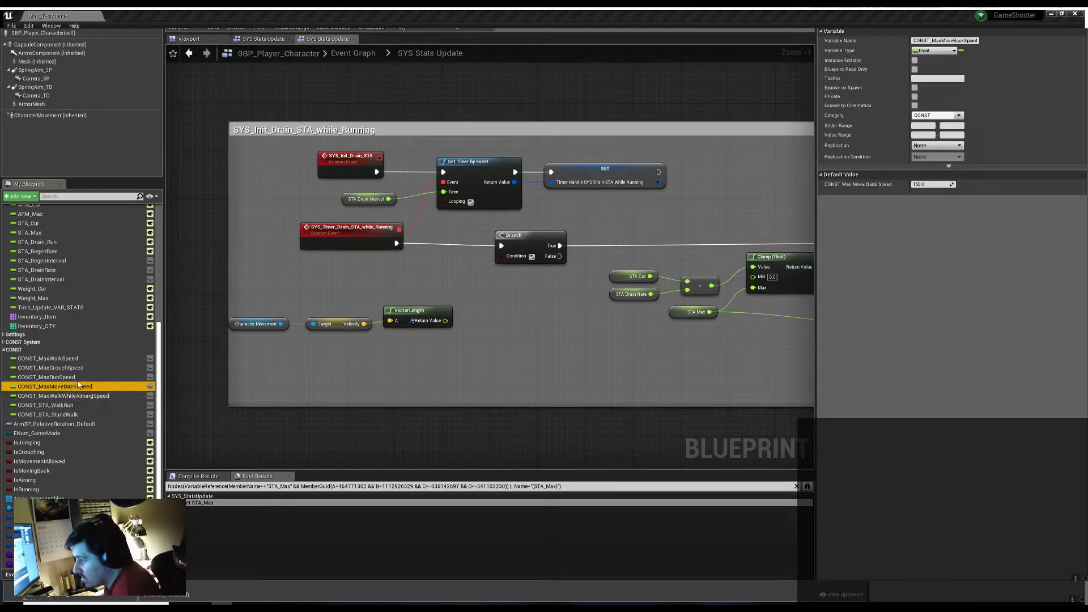
{"action": "left_click_drag", "start_coordinate": [395, 294], "coordinate": [383, 347]}
{"action": "left_click_drag", "start_coordinate": [446, 321], "coordinate": [408, 333]}
{"action": "left_click", "coordinate": [442, 372]}
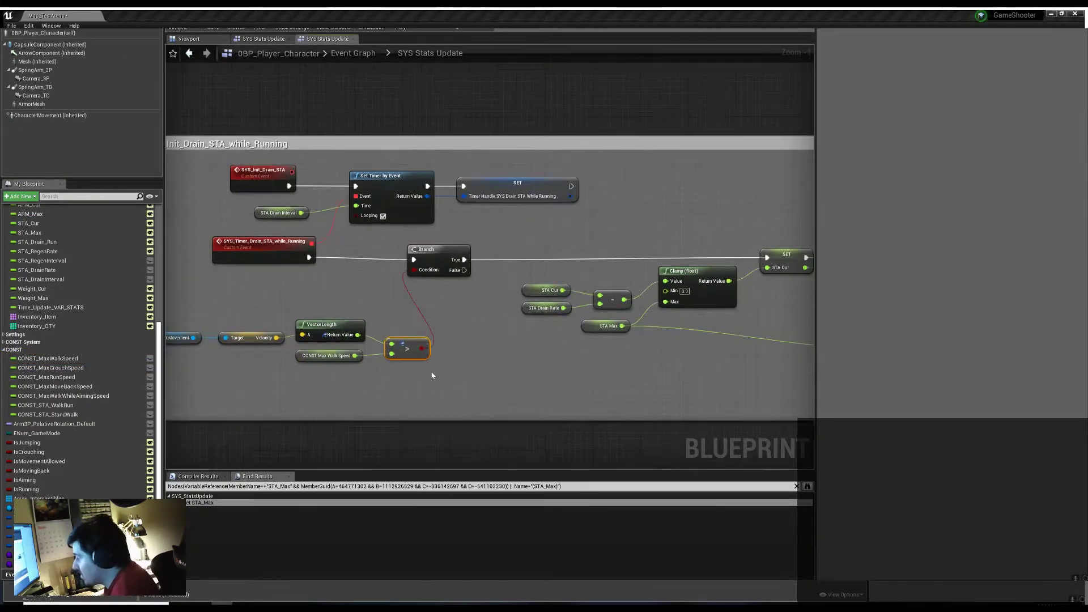
{"action": "scroll", "coordinate": [482, 369], "scroll_direction": "down", "scroll_amount": 1}
{"action": "left_click_drag", "start_coordinate": [509, 364], "coordinate": [482, 371]}
Play-test the level beside the graph, running the character to watch stamina, then end it
{"action": "left_click", "coordinate": [385, 13]}
{"action": "key", "text": "alt+Tab"}
{"action": "left_click_drag", "start_coordinate": [756, 61], "coordinate": [1087, 119]}
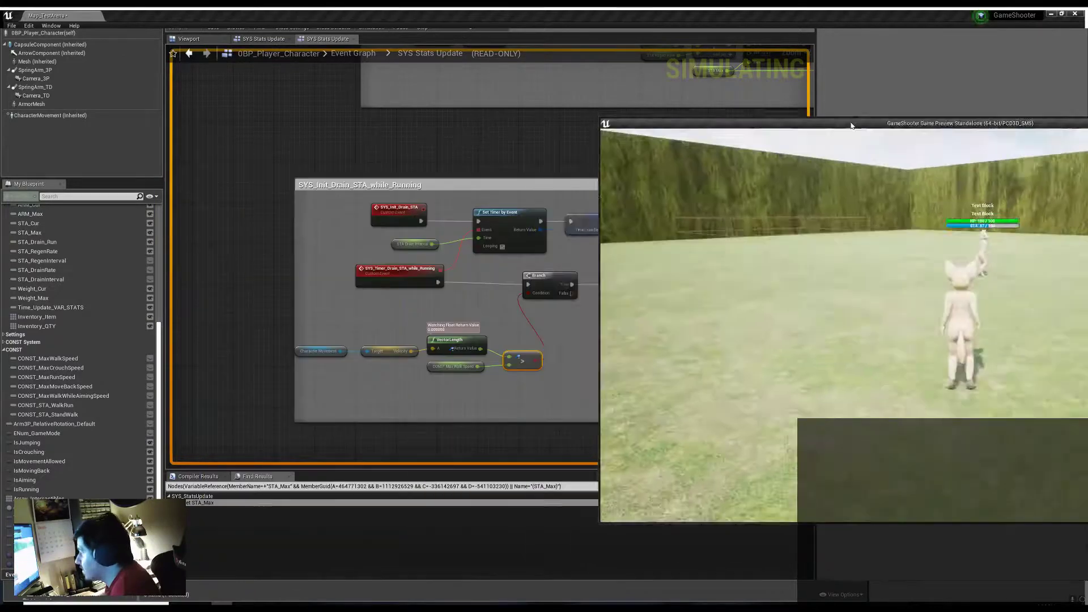
{"action": "key", "text": "w"}
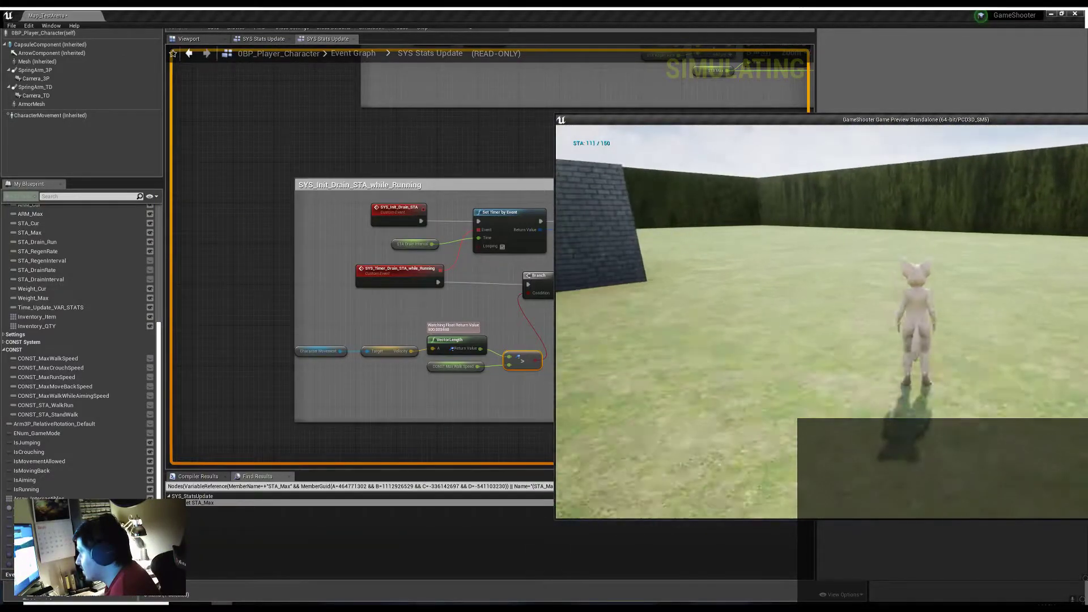
{"action": "key", "text": "Escape"}
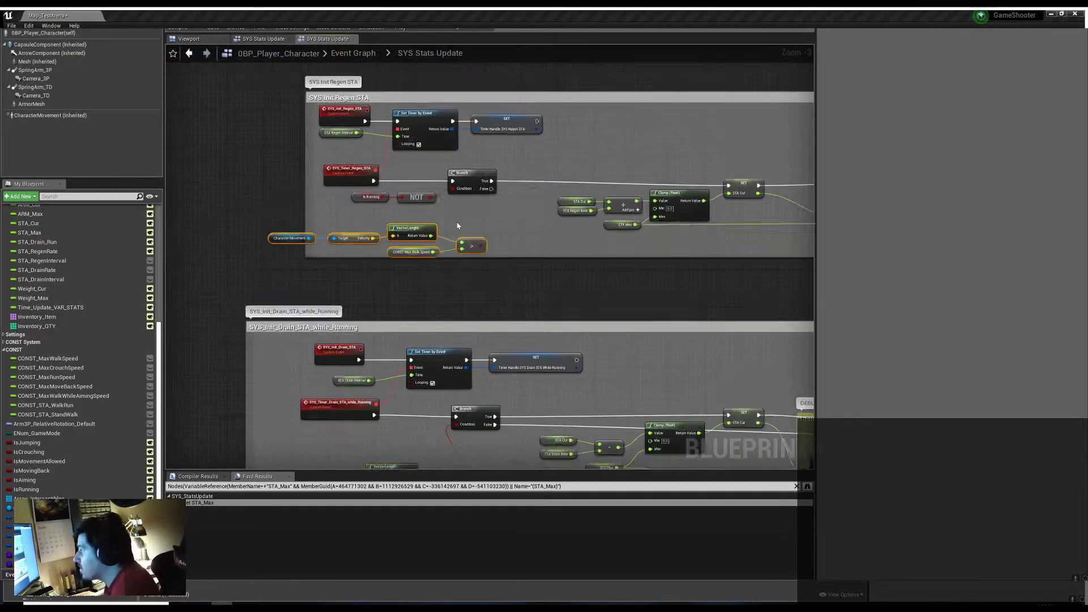
{"action": "left_click_drag", "start_coordinate": [396, 288], "coordinate": [396, 252]}
{"action": "mouse_move", "coordinate": [450, 282]}
{"action": "left_mouse_down"}
{"action": "mouse_move", "coordinate": [443, 263]}
{"action": "mouse_move", "coordinate": [400, 289]}
{"action": "left_mouse_up"}
{"action": "key", "text": "Delete"}
{"action": "left_click", "coordinate": [488, 326]}
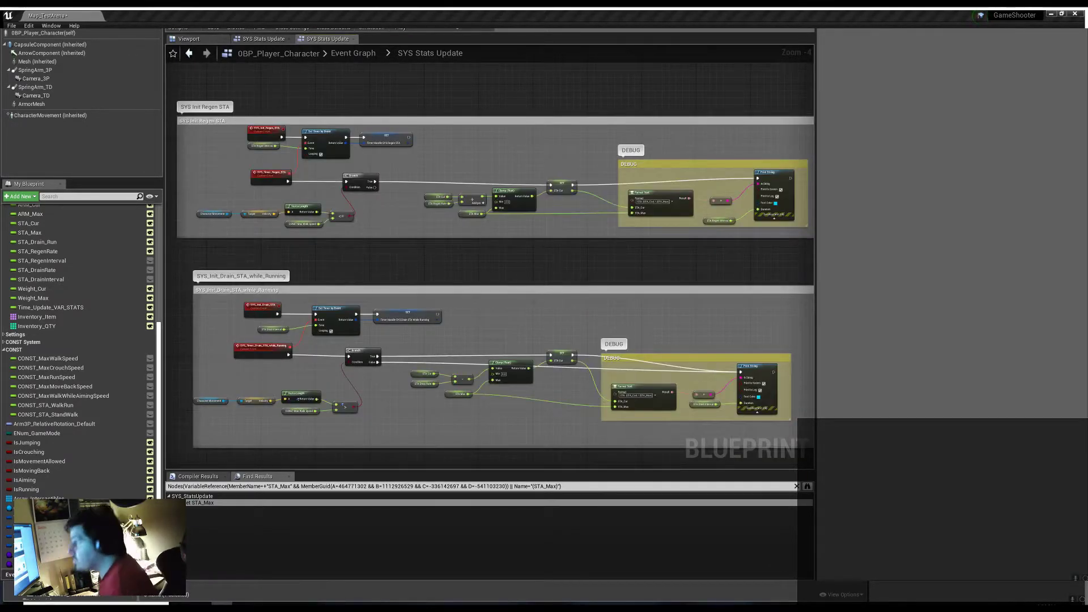
{"action": "key", "text": "alt+p"}
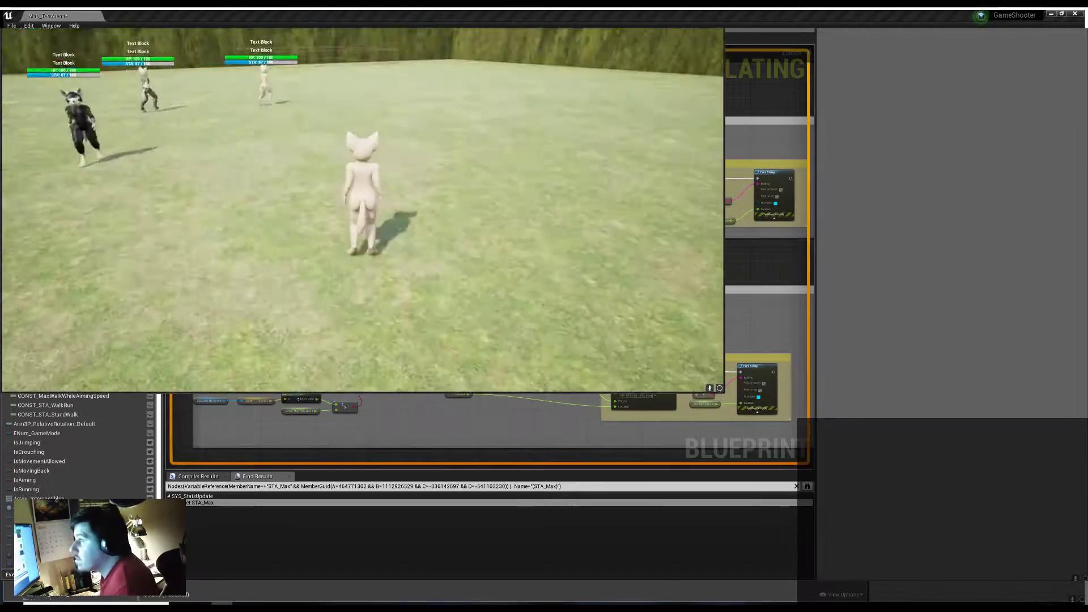
{"action": "key", "text": "w"}
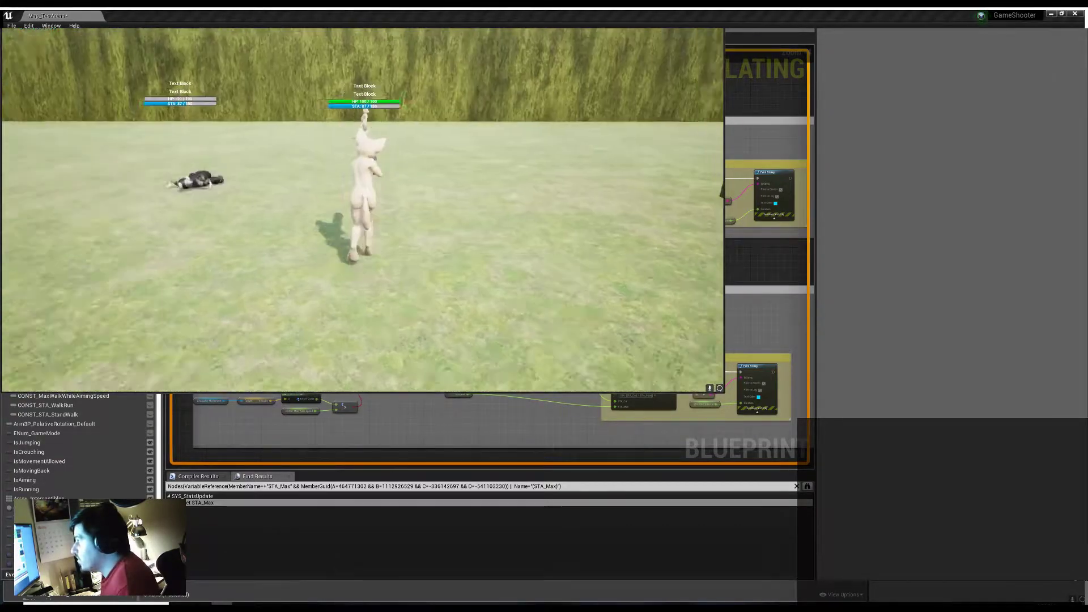
{"action": "key", "text": "Escape"}
{"action": "scroll", "coordinate": [397, 249], "scroll_direction": "down", "scroll_amount": 1}
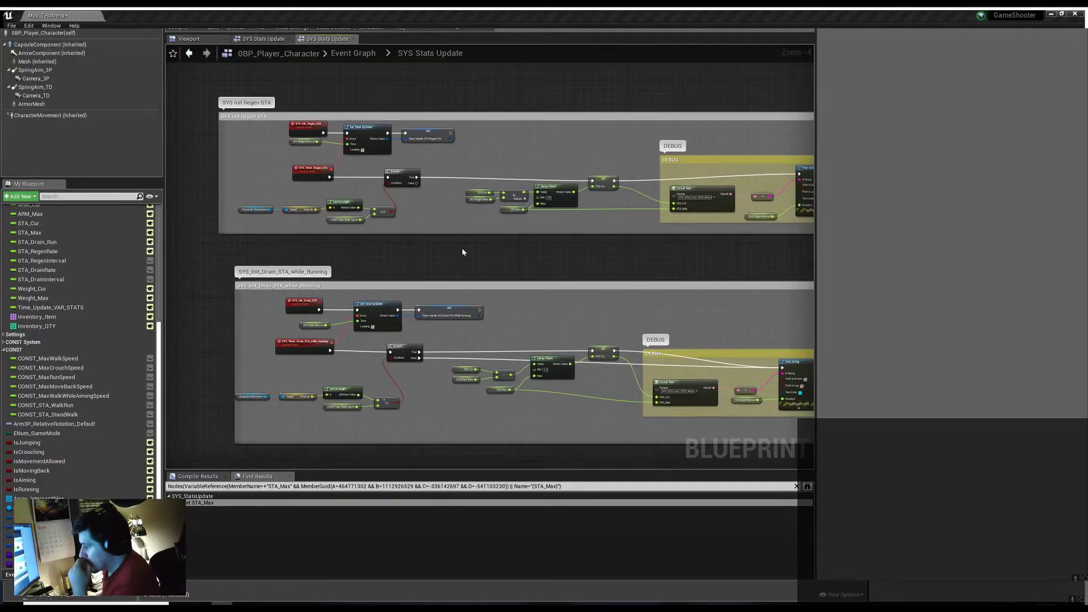
Bring the ungrouped top nodes into view and run a quick play test with Alt+P
{"action": "scroll", "coordinate": [561, 278], "scroll_direction": "down", "scroll_amount": 1}
{"action": "mouse_move", "coordinate": [608, 304]}
{"action": "right_mouse_down"}
{"action": "mouse_move", "coordinate": [551, 189]}
{"action": "mouse_move", "coordinate": [597, 253]}
{"action": "right_mouse_up"}
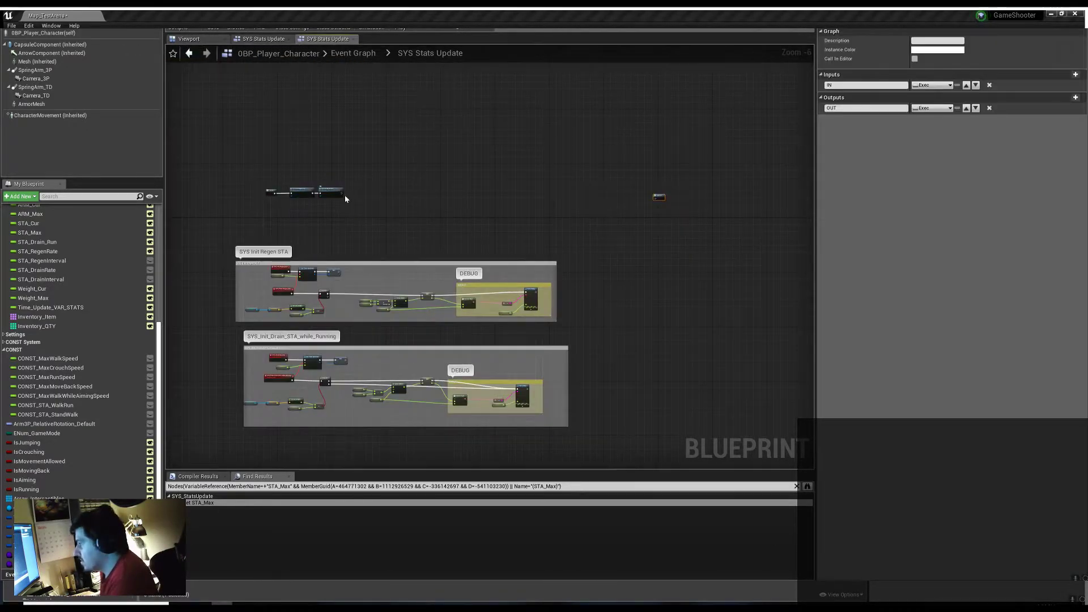
{"action": "scroll", "coordinate": [597, 253], "scroll_direction": "up", "scroll_amount": 3}
{"action": "key", "text": "alt+p"}
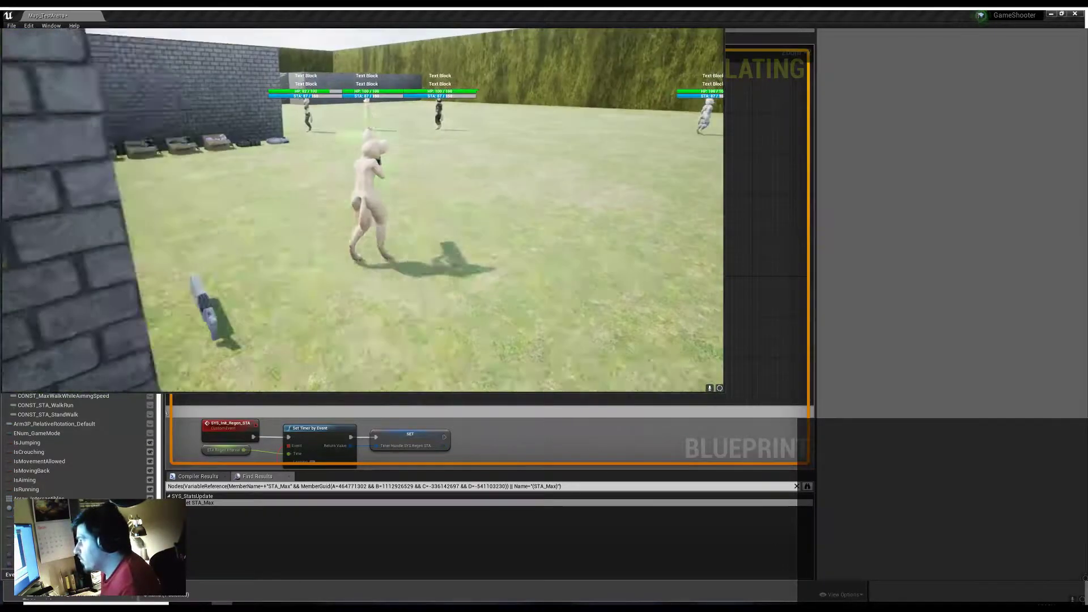
{"action": "key", "text": "Escape"}
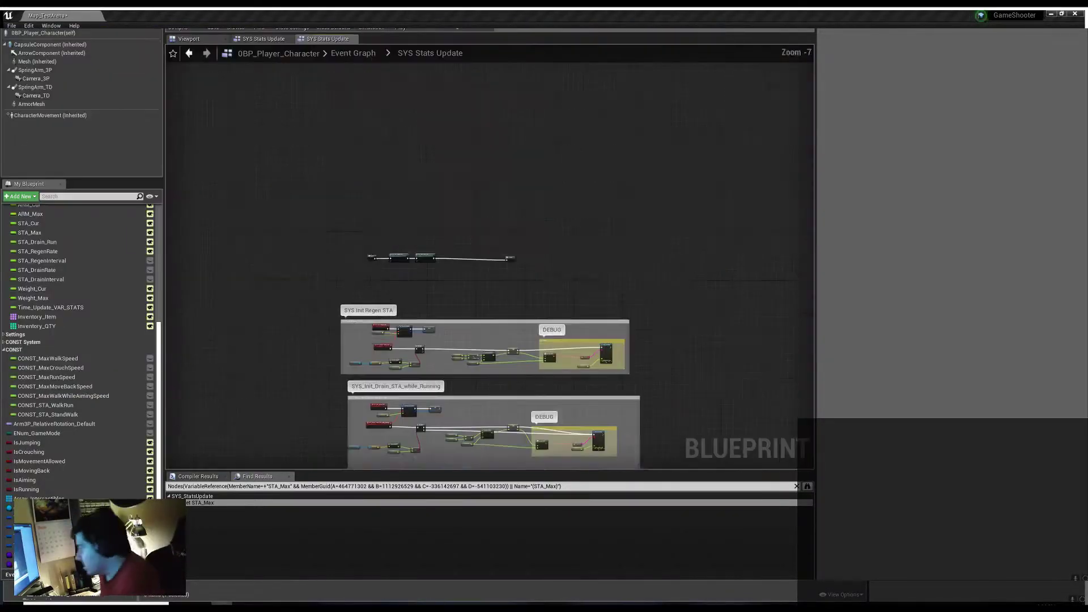
Set the MAIN comment's colour to blue in the Color Picker
{"action": "left_click", "coordinate": [974, 68]}
{"action": "left_click", "coordinate": [822, 116]}
{"action": "left_click_drag", "start_coordinate": [491, 205], "coordinate": [491, 184]}
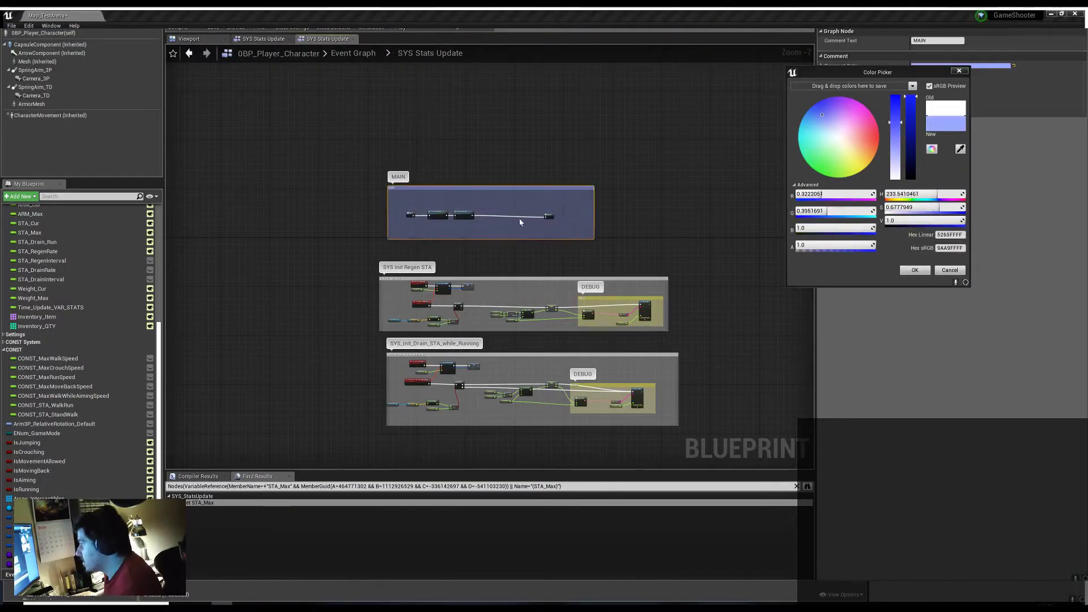
{"action": "left_click", "coordinate": [462, 267]}
{"action": "scroll", "coordinate": [441, 301], "scroll_direction": "up", "scroll_amount": 7}
{"action": "left_click", "coordinate": [317, 316]}
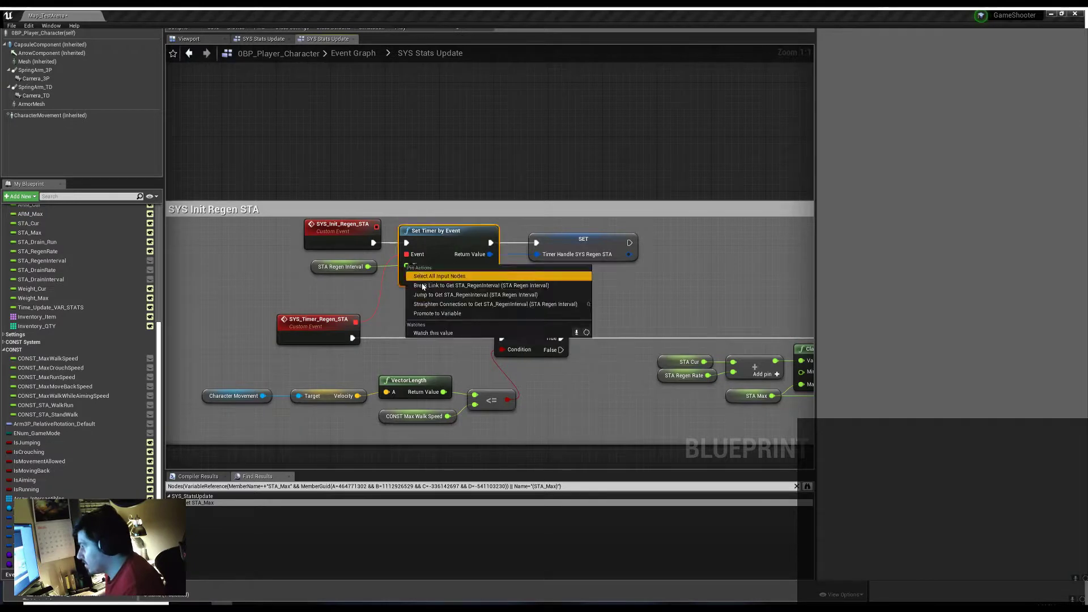
Inspect the velocity check nodes and the VectorLength input connection in the drain graph
{"action": "right_click_drag", "start_coordinate": [346, 381], "coordinate": [417, 309]}
{"action": "right_click", "coordinate": [418, 309]}
{"action": "left_click", "coordinate": [502, 342]}
{"action": "scroll", "coordinate": [503, 342], "scroll_direction": "down", "scroll_amount": 3}
{"action": "scroll", "coordinate": [416, 215], "scroll_direction": "down", "scroll_amount": 2}
{"action": "scroll", "coordinate": [417, 215], "scroll_direction": "up", "scroll_amount": 1}
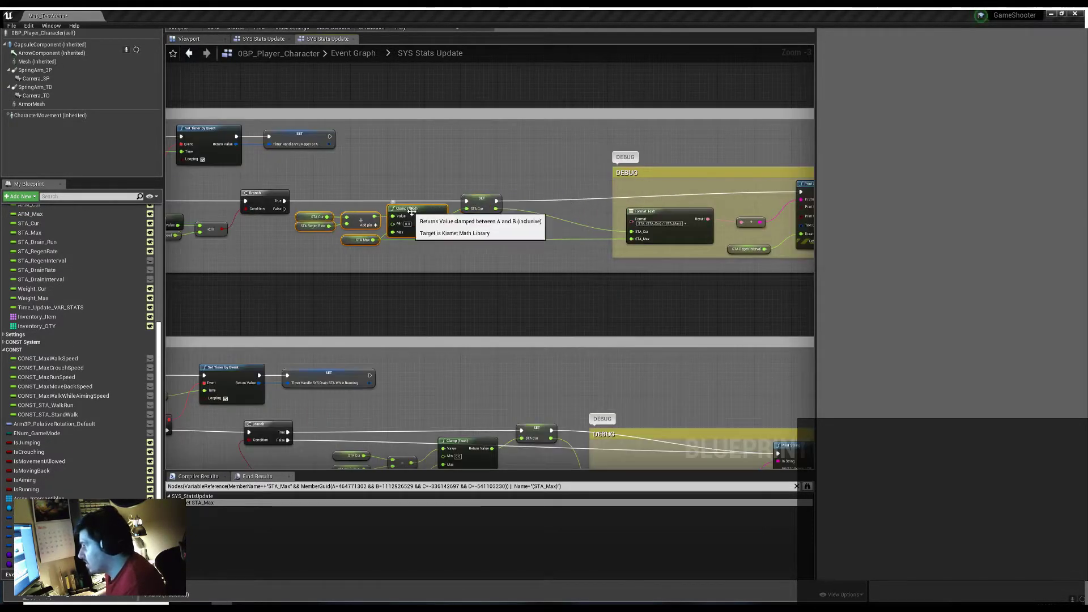
{"action": "scroll", "coordinate": [475, 210], "scroll_direction": "down", "scroll_amount": 3}
{"action": "scroll", "coordinate": [480, 393], "scroll_direction": "up", "scroll_amount": 3}
{"action": "scroll", "coordinate": [480, 392], "scroll_direction": "up", "scroll_amount": 3}
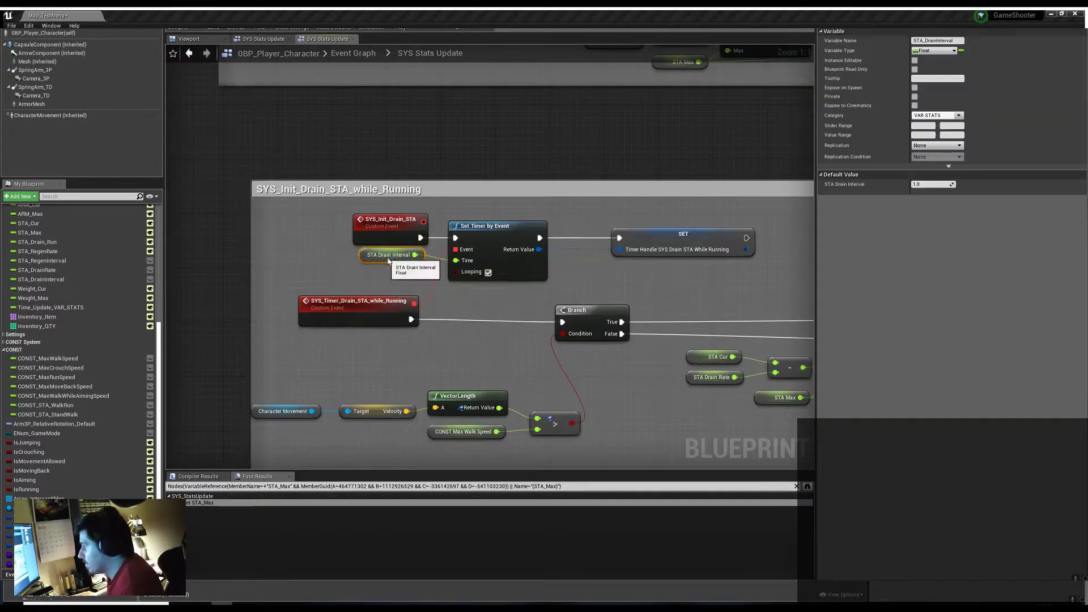
{"action": "scroll", "coordinate": [480, 392], "scroll_direction": "down", "scroll_amount": 2}
Nudge the drain Clamp nodes slightly left and tidy the SYS Init Regen STA group
{"action": "right_click_drag", "start_coordinate": [372, 386], "coordinate": [372, 253]}
{"action": "right_click_drag", "start_coordinate": [546, 389], "coordinate": [328, 244]}
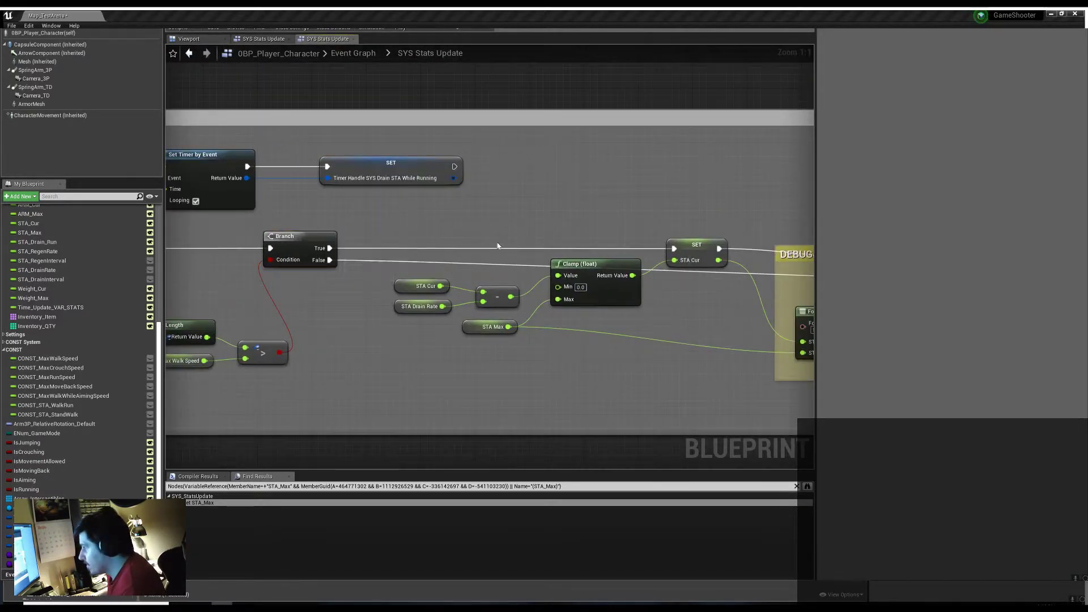
{"action": "scroll", "coordinate": [548, 260], "scroll_direction": "down", "scroll_amount": 3}
{"action": "scroll", "coordinate": [548, 260], "scroll_direction": "up", "scroll_amount": 4}
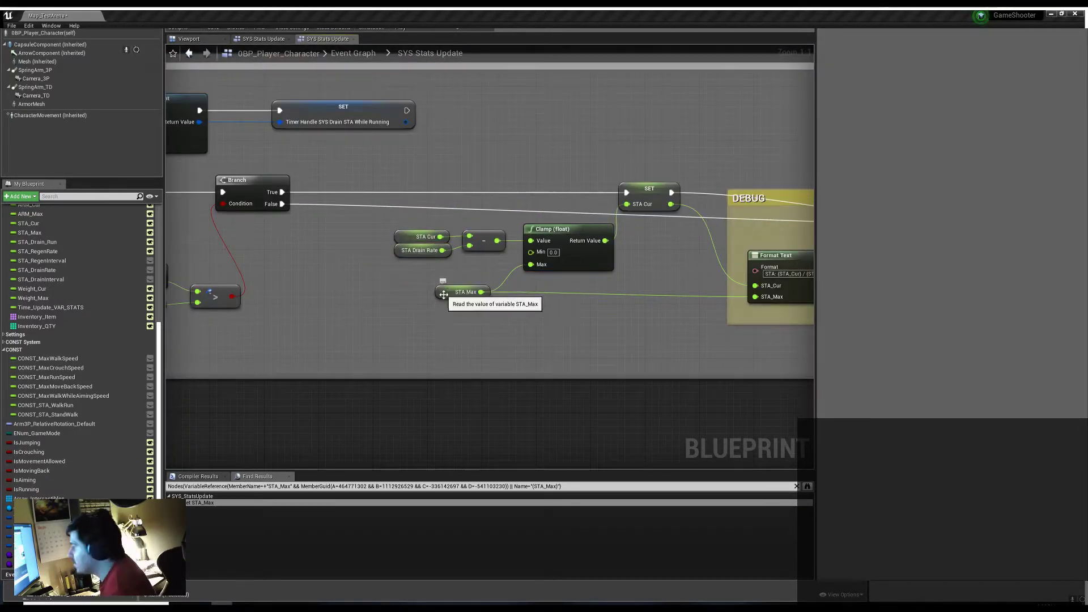
{"action": "left_click_drag", "start_coordinate": [575, 248], "coordinate": [562, 246]}
{"action": "scroll", "coordinate": [363, 258], "scroll_direction": "down", "scroll_amount": 2}
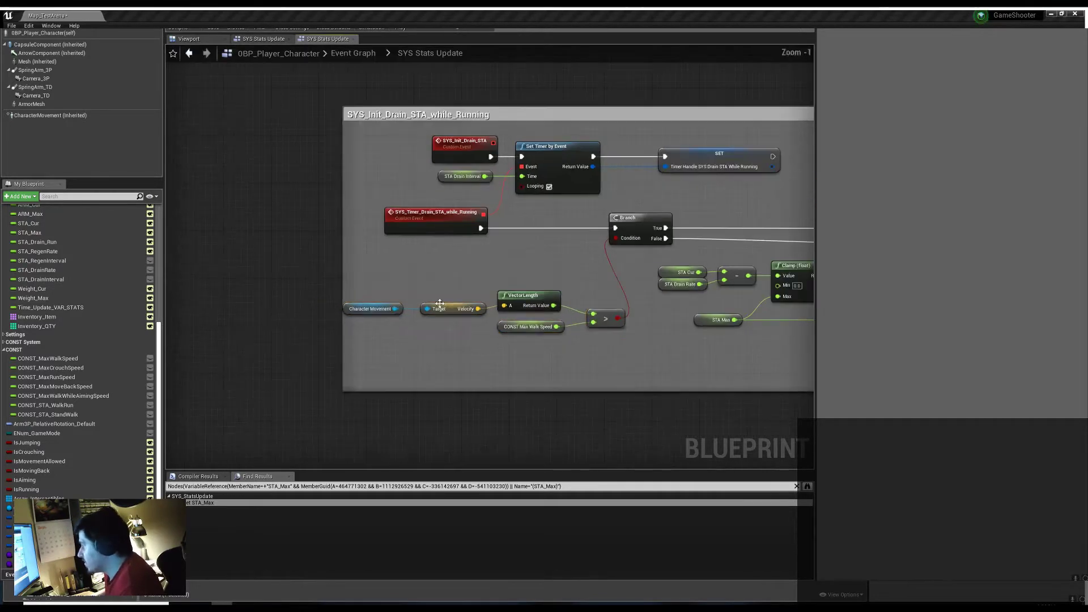
{"action": "left_click", "coordinate": [362, 256]}
{"action": "scroll", "coordinate": [367, 262], "scroll_direction": "down", "scroll_amount": 7}
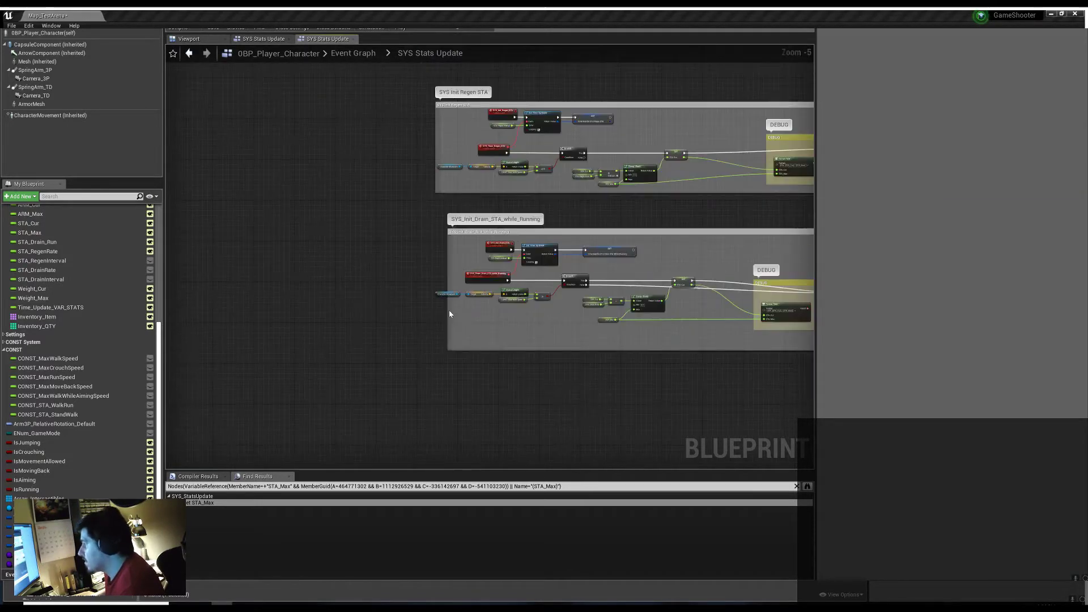
{"action": "left_click", "coordinate": [471, 164]}
{"action": "scroll", "coordinate": [471, 165], "scroll_direction": "up", "scroll_amount": 4}
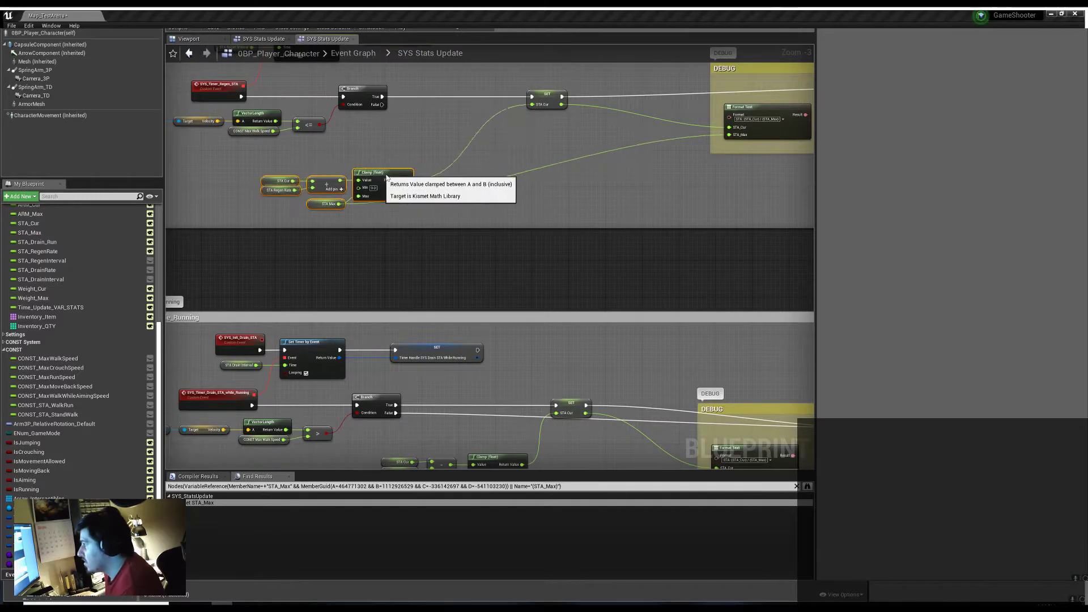
{"action": "scroll", "coordinate": [447, 168], "scroll_direction": "up", "scroll_amount": 1}
Check the Regen STA and Drain STA comments around the clamps, then return to the level editor
{"action": "left_click", "coordinate": [369, 280]}
{"action": "scroll", "coordinate": [578, 299], "scroll_direction": "down", "scroll_amount": 2}
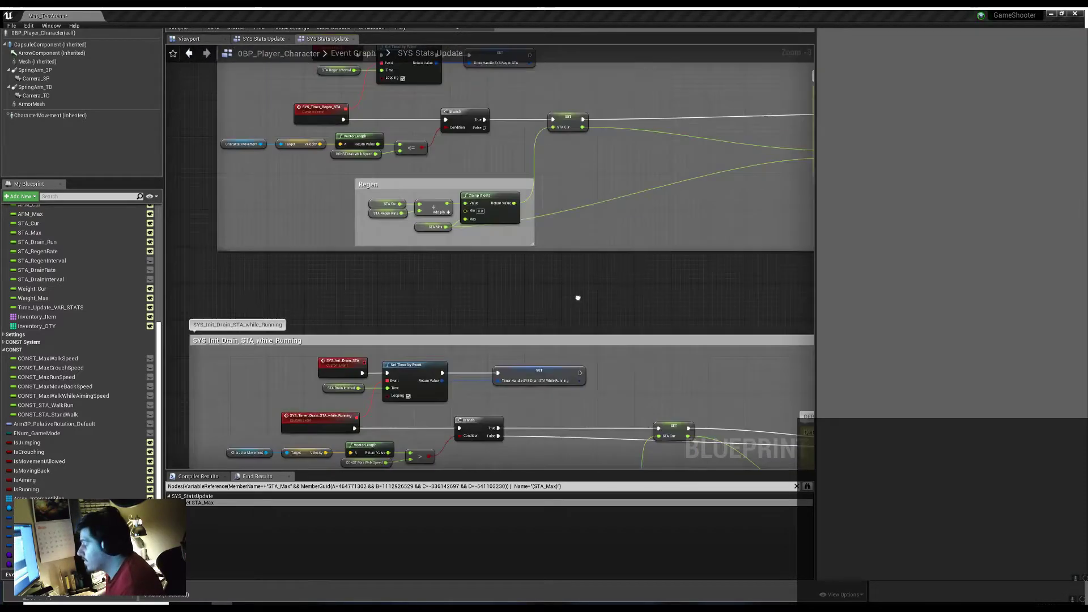
{"action": "scroll", "coordinate": [585, 308], "scroll_direction": "up", "scroll_amount": 2}
{"action": "left_click", "coordinate": [517, 356]}
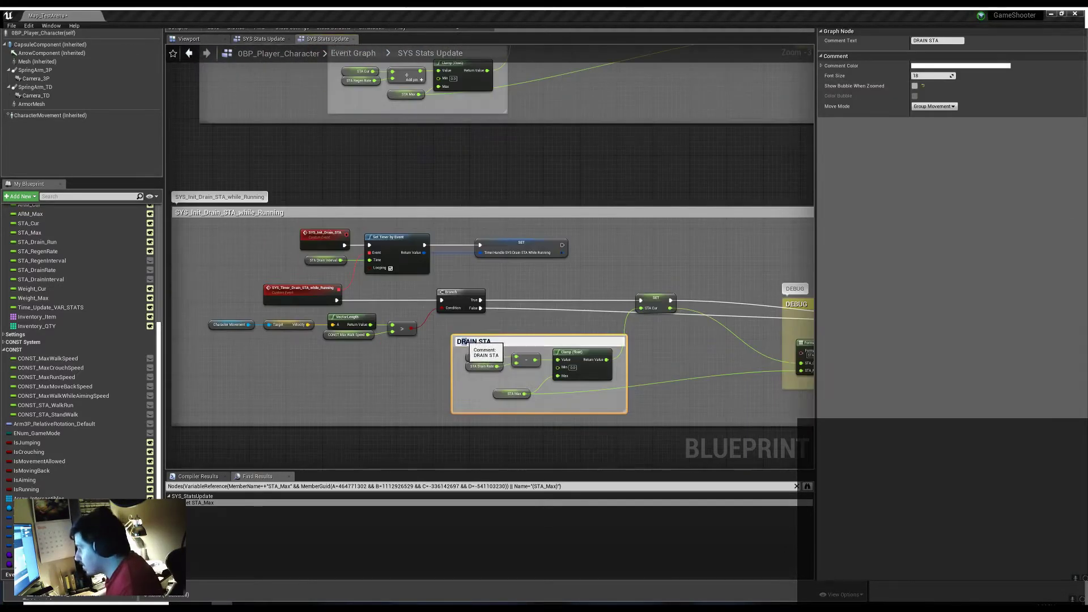
{"action": "scroll", "coordinate": [505, 323], "scroll_direction": "down", "scroll_amount": 4}
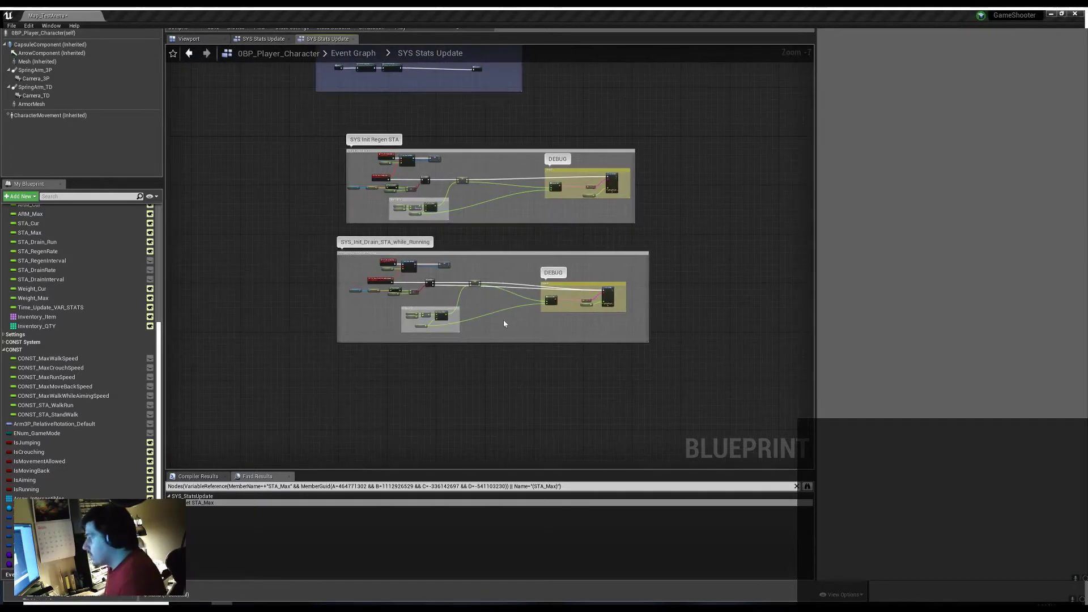
{"action": "scroll", "coordinate": [604, 334], "scroll_direction": "up", "scroll_amount": 4}
{"action": "scroll", "coordinate": [525, 388], "scroll_direction": "down", "scroll_amount": 2}
{"action": "scroll", "coordinate": [525, 389], "scroll_direction": "up", "scroll_amount": 3}
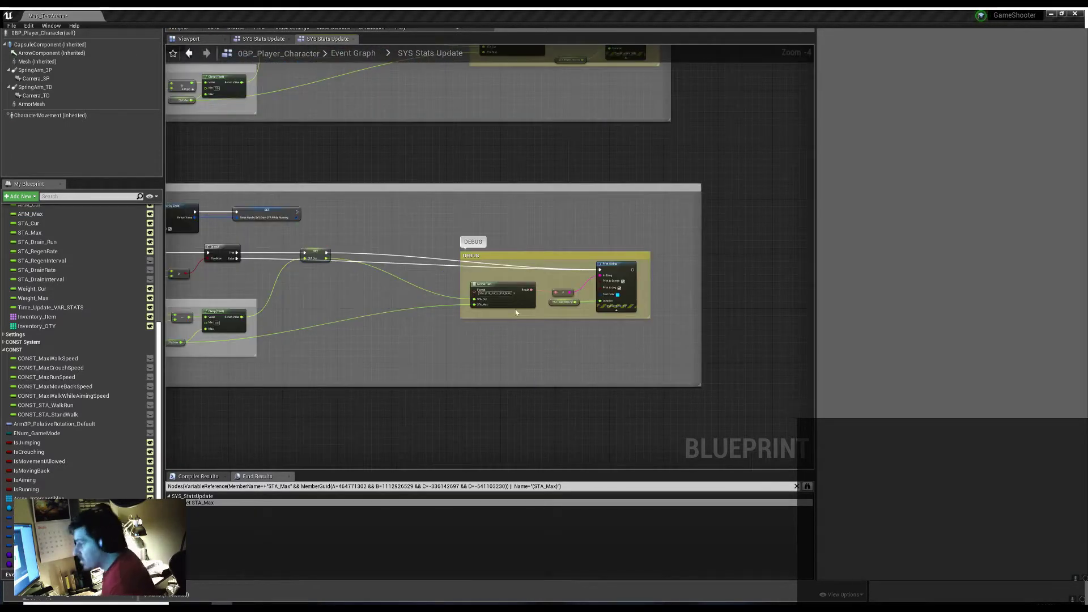
{"action": "scroll", "coordinate": [480, 199], "scroll_direction": "down", "scroll_amount": 5}
{"action": "scroll", "coordinate": [480, 199], "scroll_direction": "down", "scroll_amount": 2}
{"action": "scroll", "coordinate": [454, 187], "scroll_direction": "up", "scroll_amount": 5}
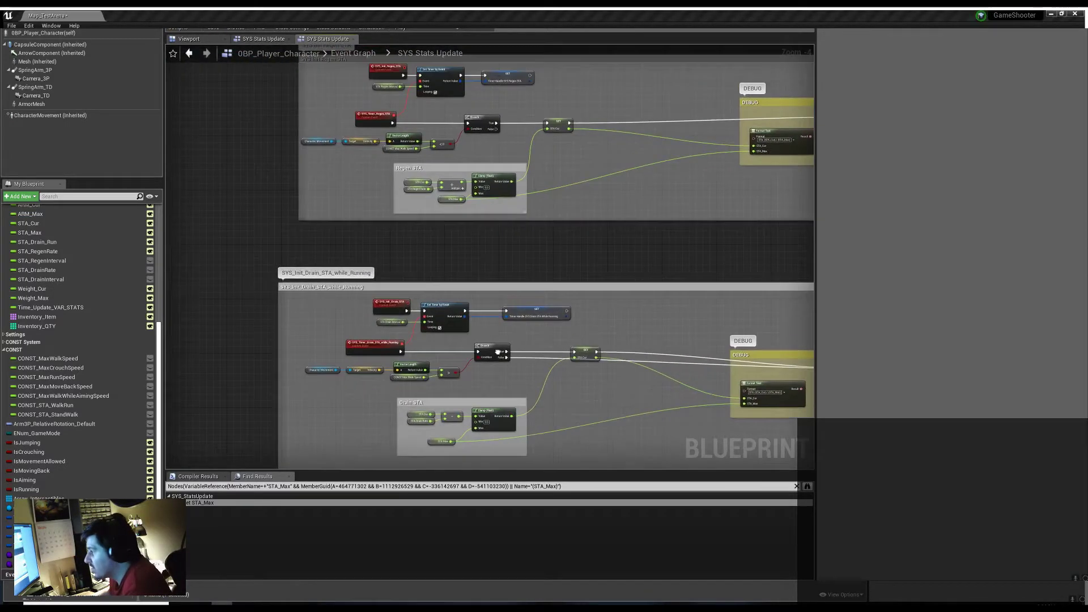
{"action": "scroll", "coordinate": [435, 175], "scroll_direction": "down", "scroll_amount": 4}
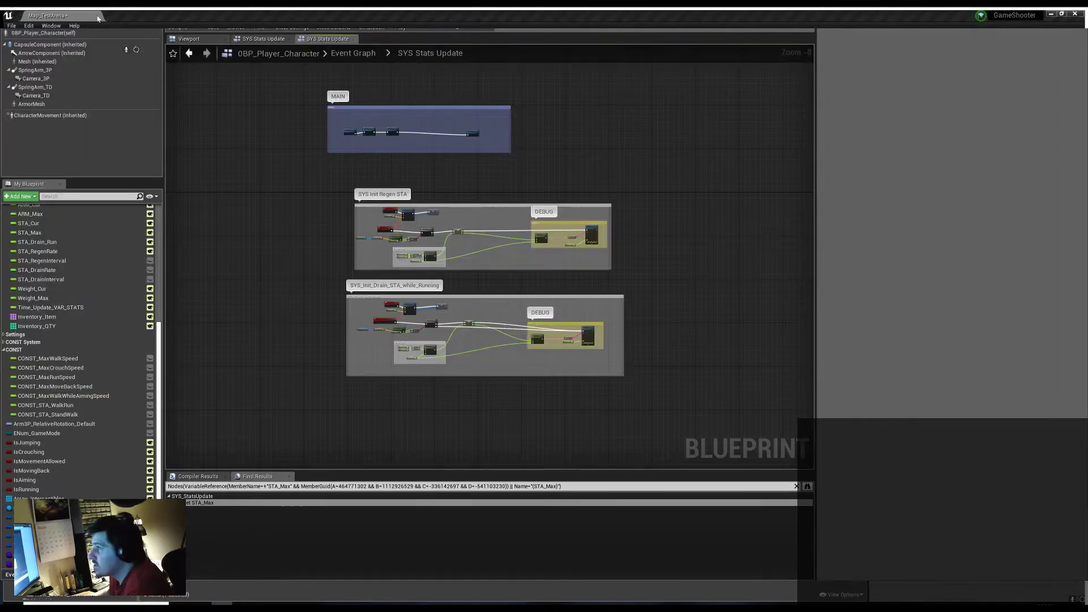
{"action": "left_click", "coordinate": [944, 364]}
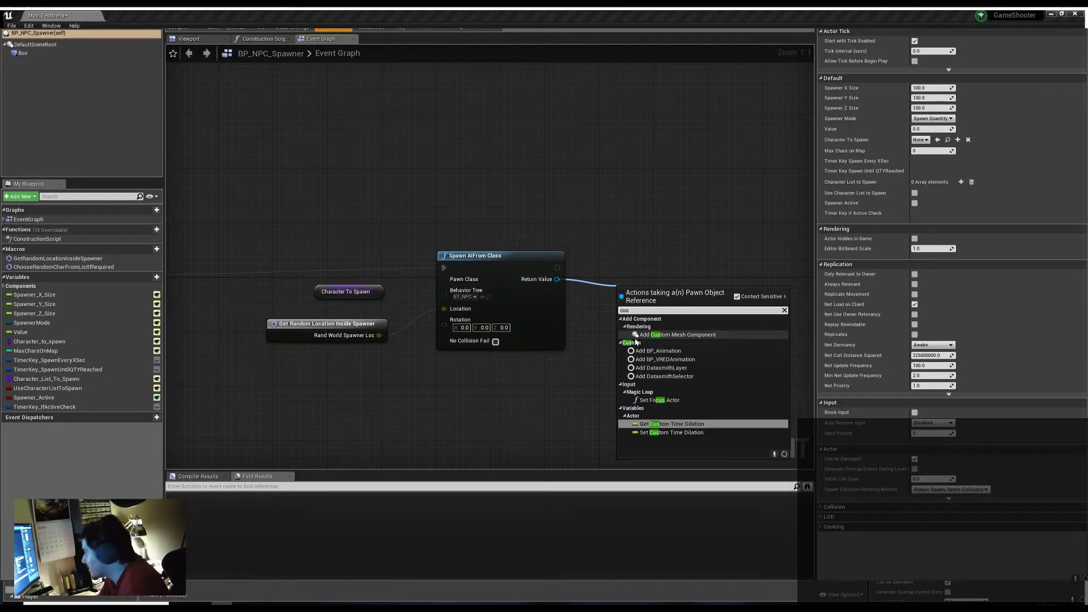
Search the spawner graph's action list for 'equi', then close the list
{"action": "key", "text": "BackSpace"}
{"action": "key", "text": "BackSpace"}
{"action": "key", "text": "BackSpace"}
{"action": "type", "text": "equi"}
{"action": "right_click_drag", "start_coordinate": [659, 371], "coordinate": [486, 340]}
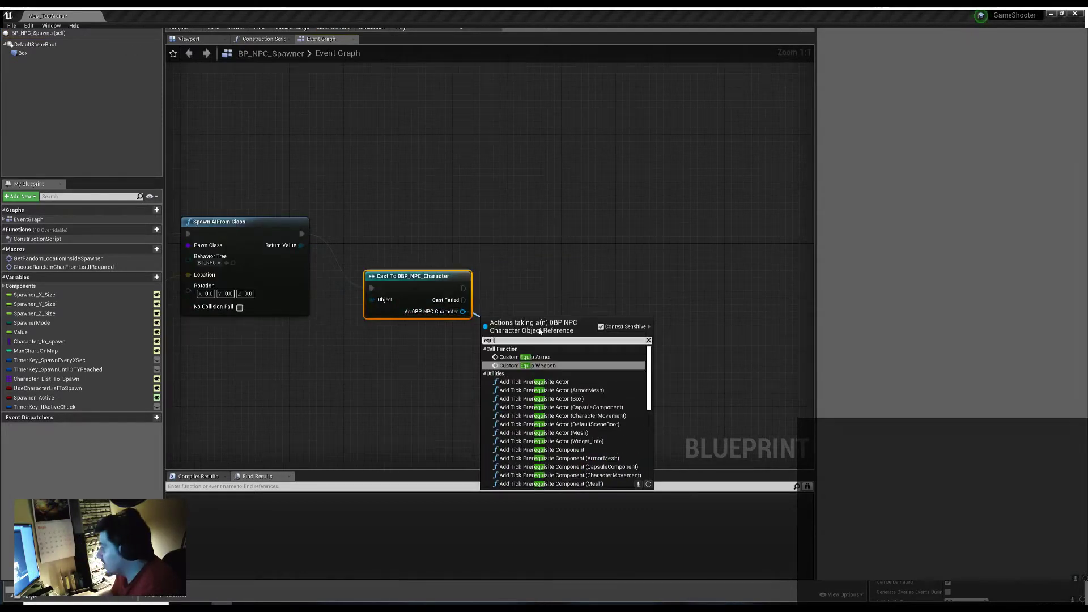
{"action": "key", "text": "Escape"}
{"action": "scroll", "coordinate": [538, 293], "scroll_direction": "down", "scroll_amount": 4}
Review Character_List_To_Spawn and the Spawn AI From Class node chains in the spawner graph
{"action": "left_click", "coordinate": [47, 378]}
{"action": "right_click_drag", "start_coordinate": [568, 173], "coordinate": [533, 215]}
{"action": "scroll", "coordinate": [510, 272], "scroll_direction": "up", "scroll_amount": 3}
{"action": "left_click", "coordinate": [452, 356]}
{"action": "scroll", "coordinate": [518, 279], "scroll_direction": "down", "scroll_amount": 4}
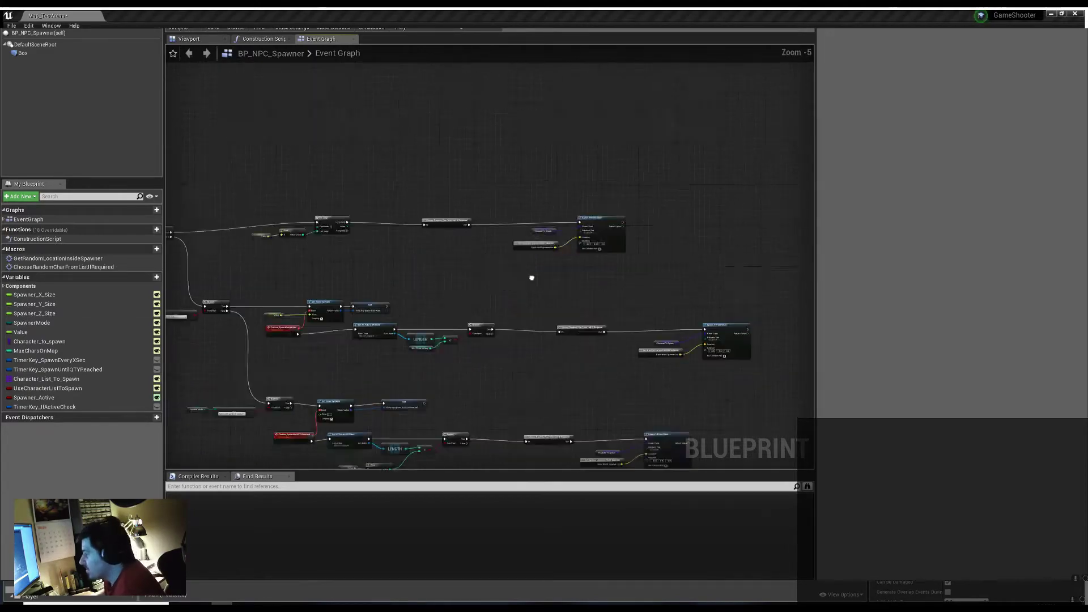
{"action": "right_click_drag", "start_coordinate": [420, 202], "coordinate": [567, 238]}
{"action": "right_click", "coordinate": [561, 225]}
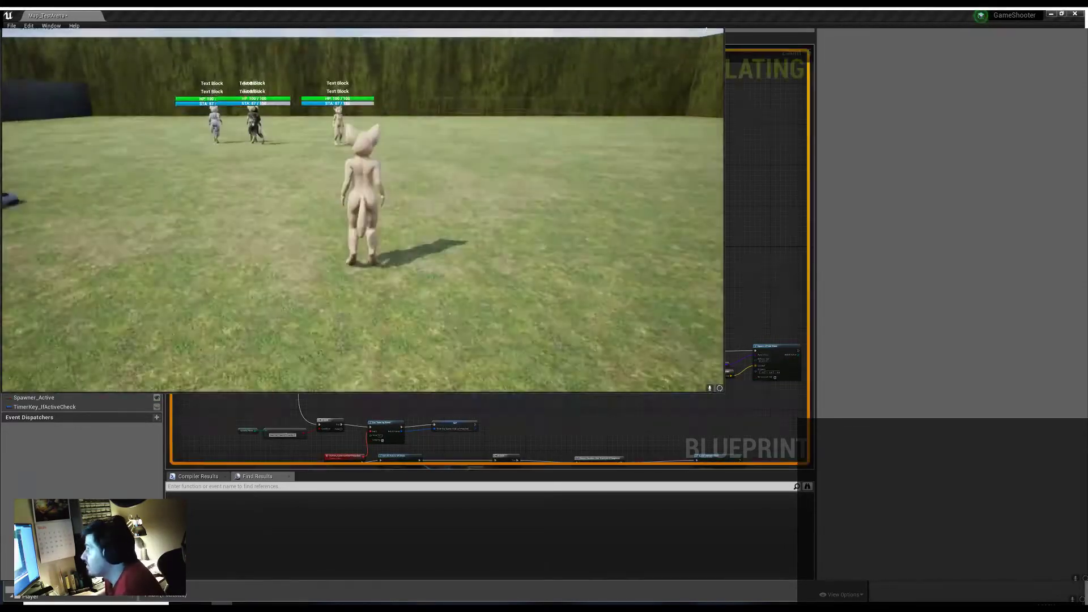